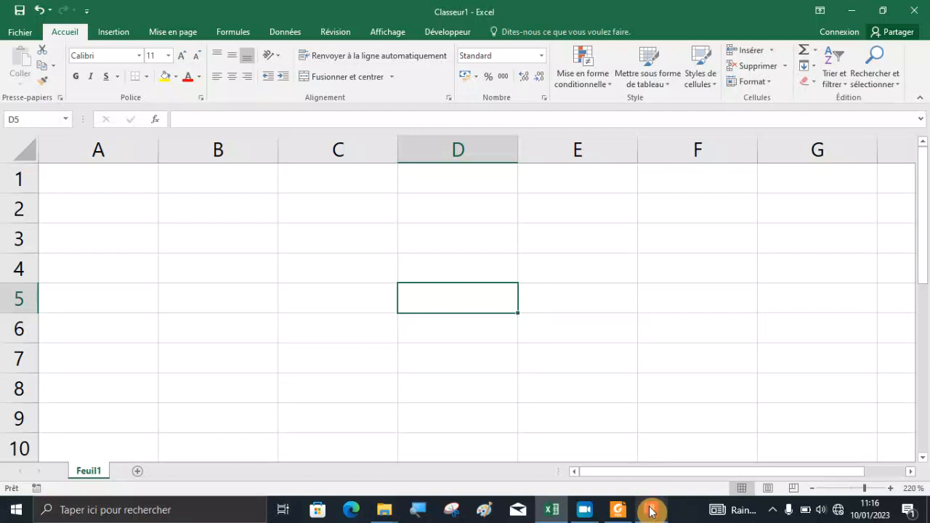
Step: Switch to Robot Structural Analysis and show the XY plan of the building at the Base level, Z = 0,00 m
click(652, 507)
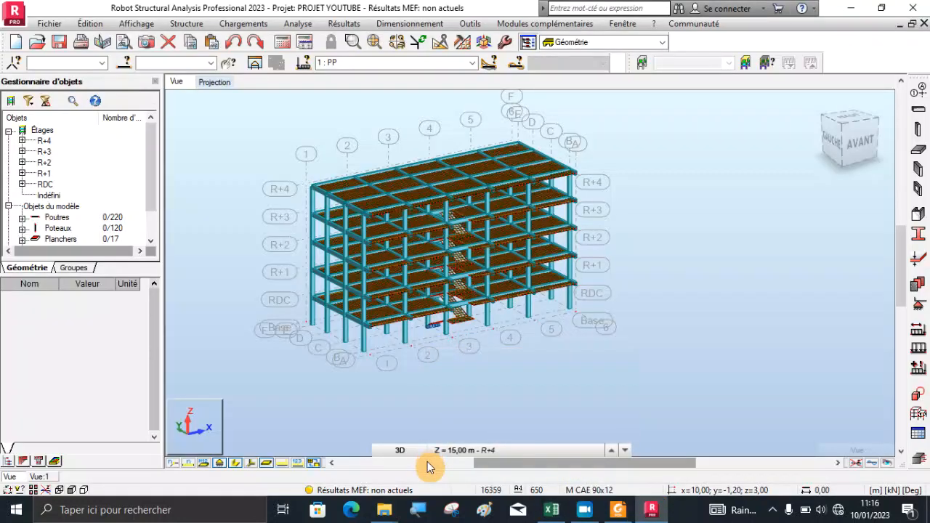
click(399, 450)
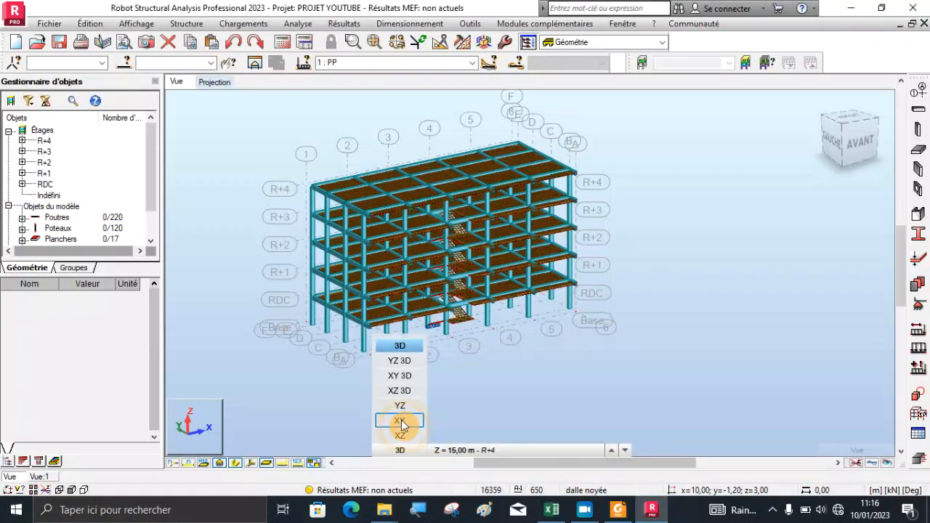
click(402, 423)
click(458, 450)
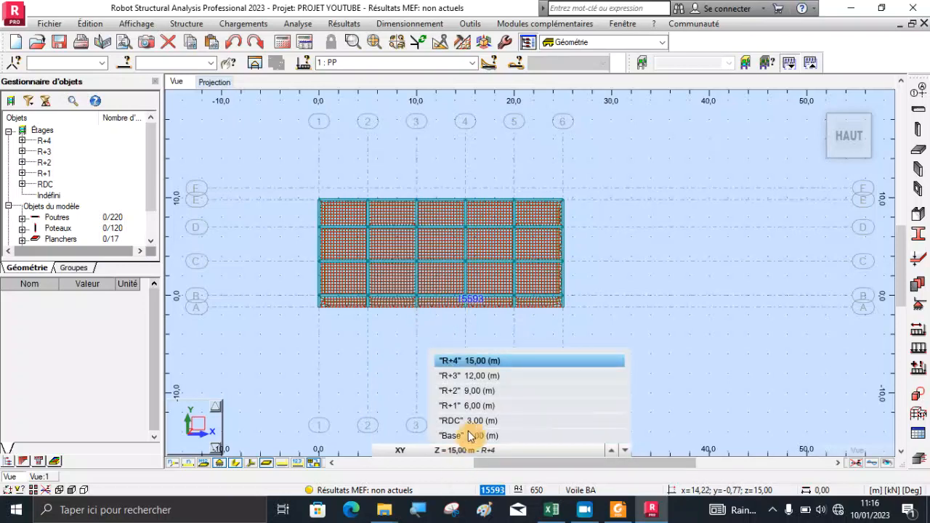
click(472, 434)
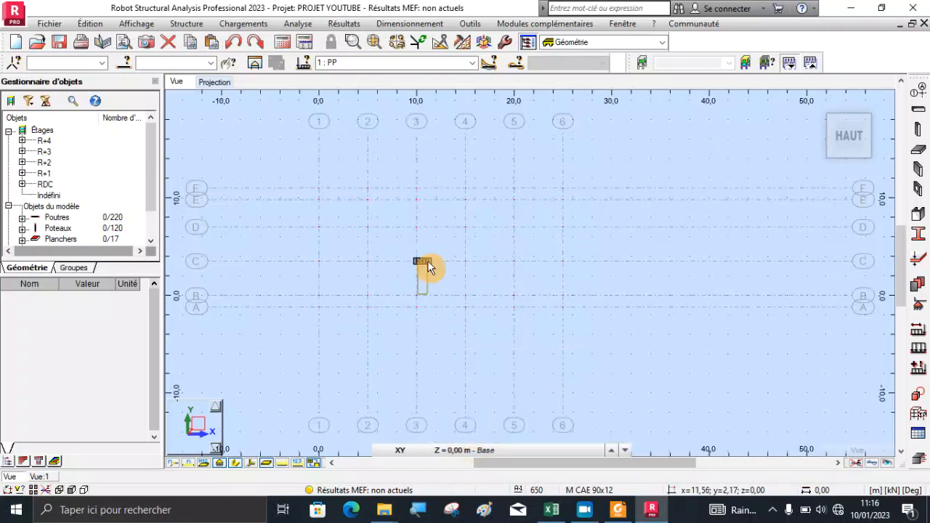
Step: Dimension the span from axis 1 to axis 2 along axis B, placing the dimension line about 2 m from that axis
scroll(384, 192, up, 2)
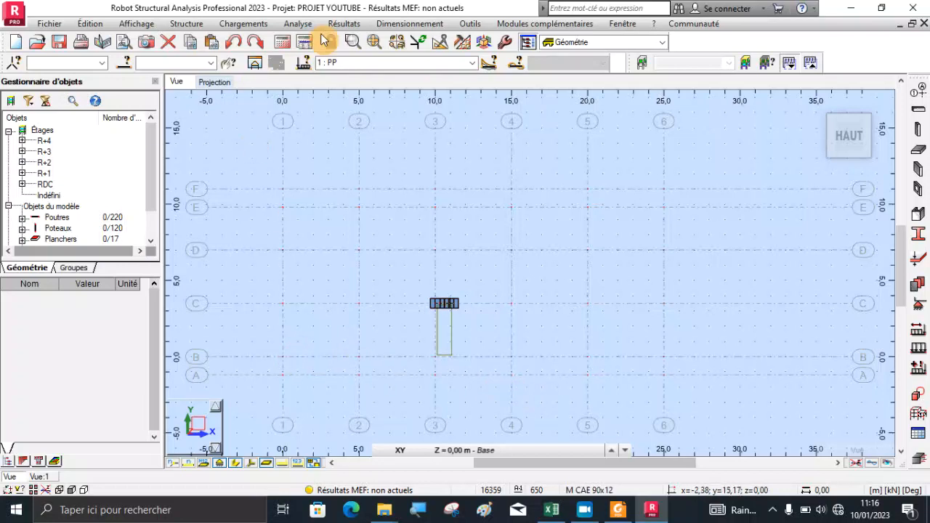
click(470, 24)
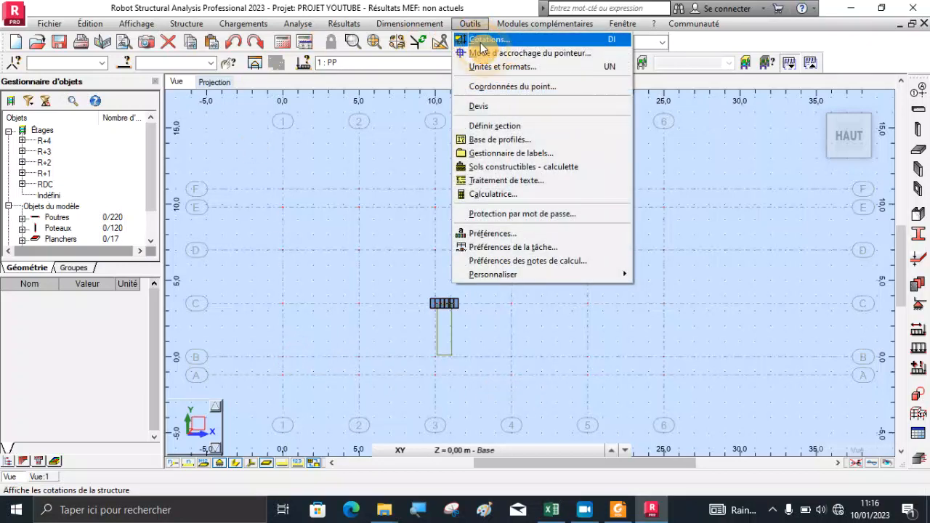
click(486, 39)
click(281, 357)
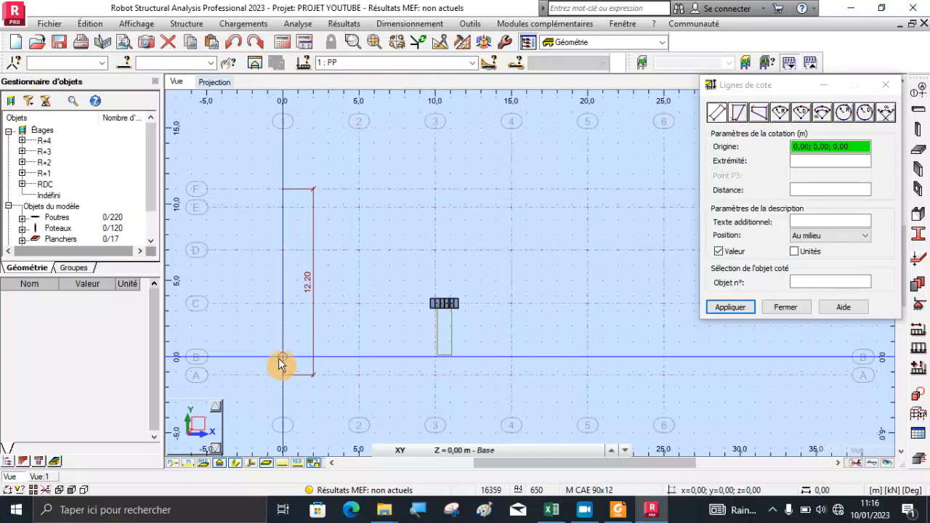
click(359, 357)
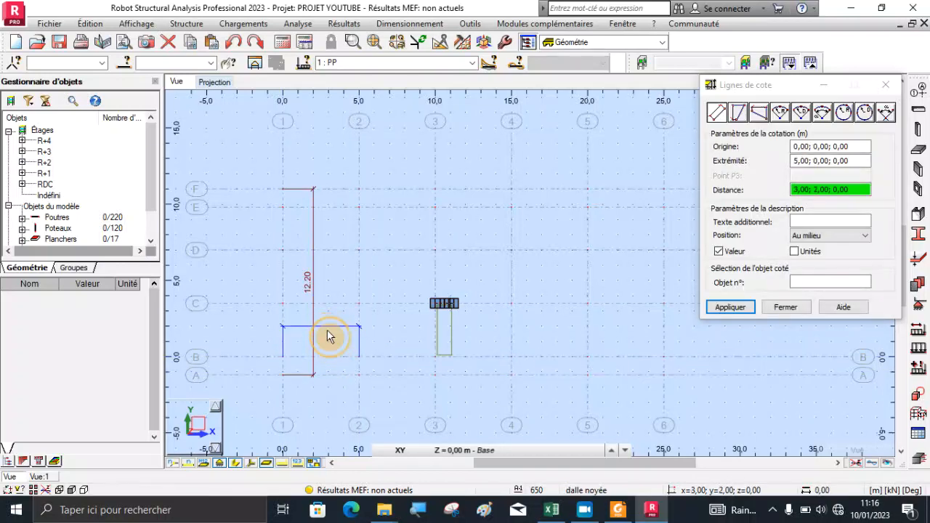
click(327, 325)
scroll(326, 325, up, 2)
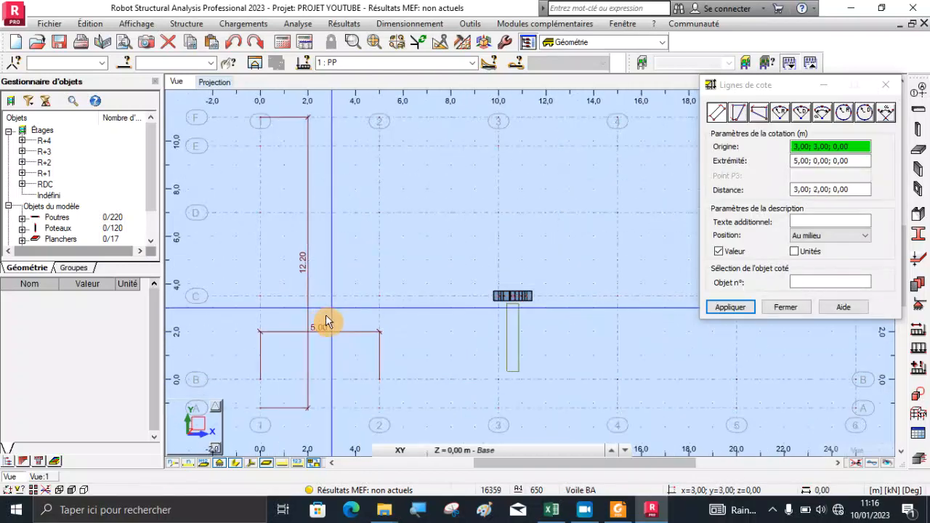
click(785, 307)
Step: Switch to Excel and enter the formulas =5/8 in cell D5 and =5/5 in cell D6
click(551, 510)
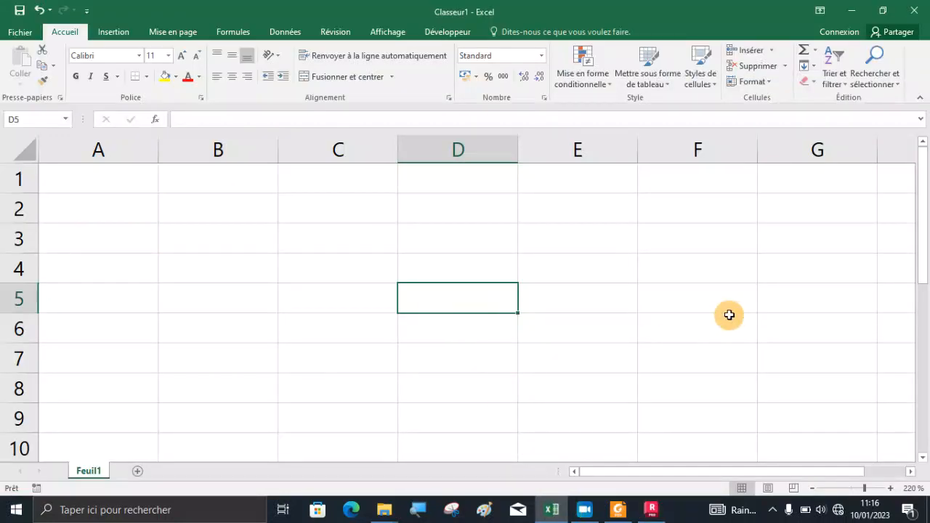
text(=5/8)
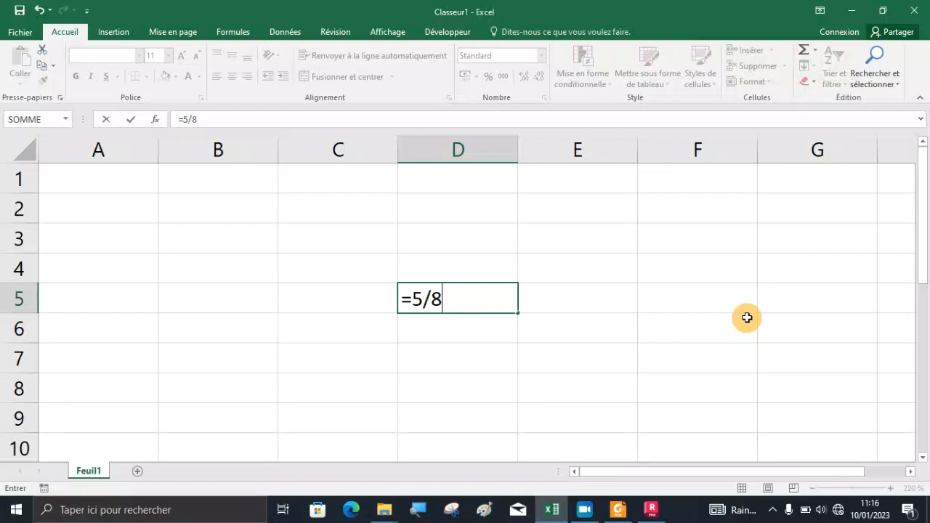
key(Return)
text(=)
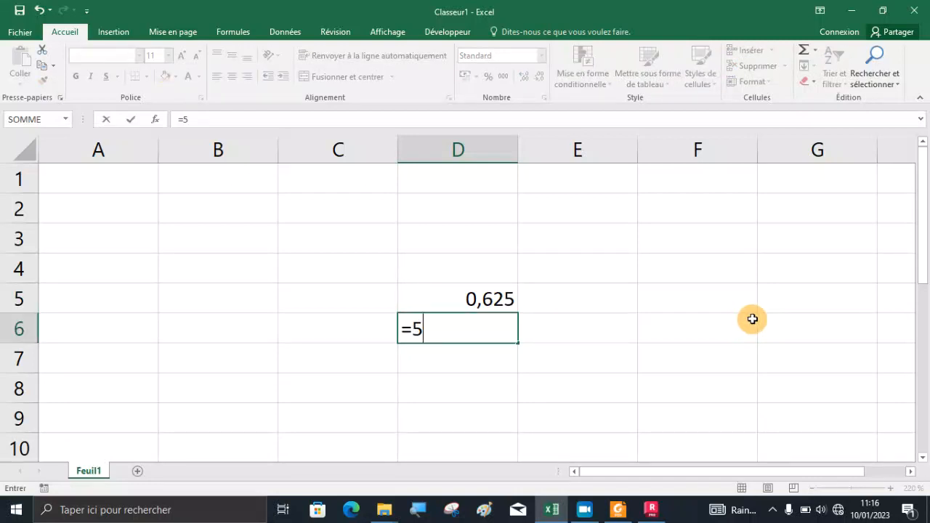
text(5/5)
key(Return)
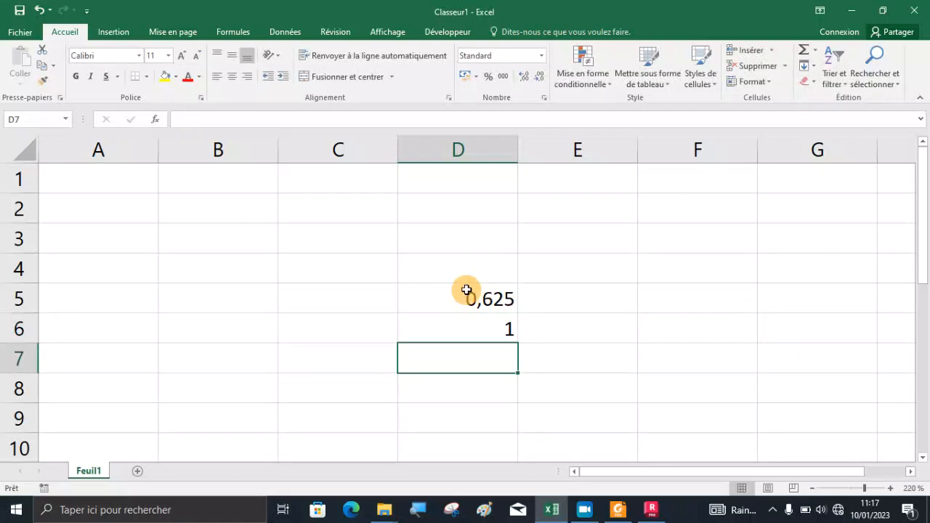
Step: Enter the text hr=70cm in cell E5, beside the =5/8 formula
drag(467, 290, 495, 307)
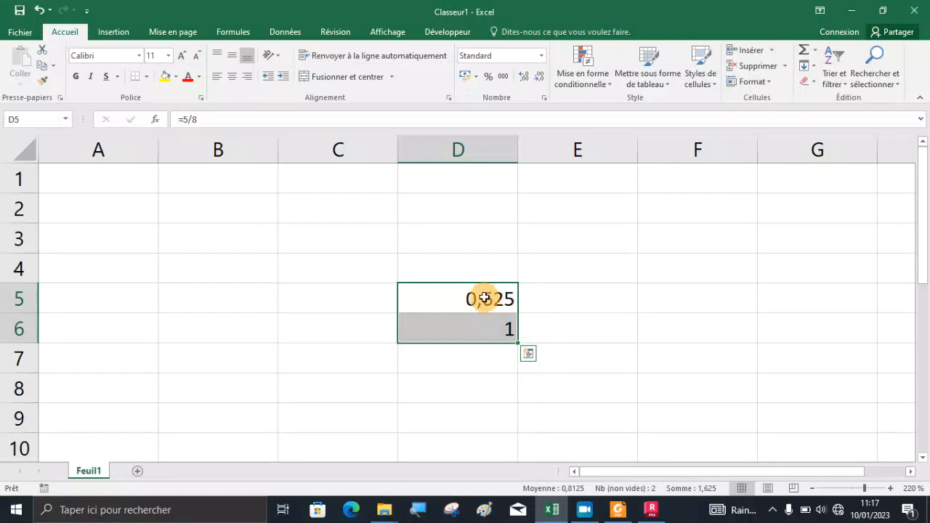
click(557, 302)
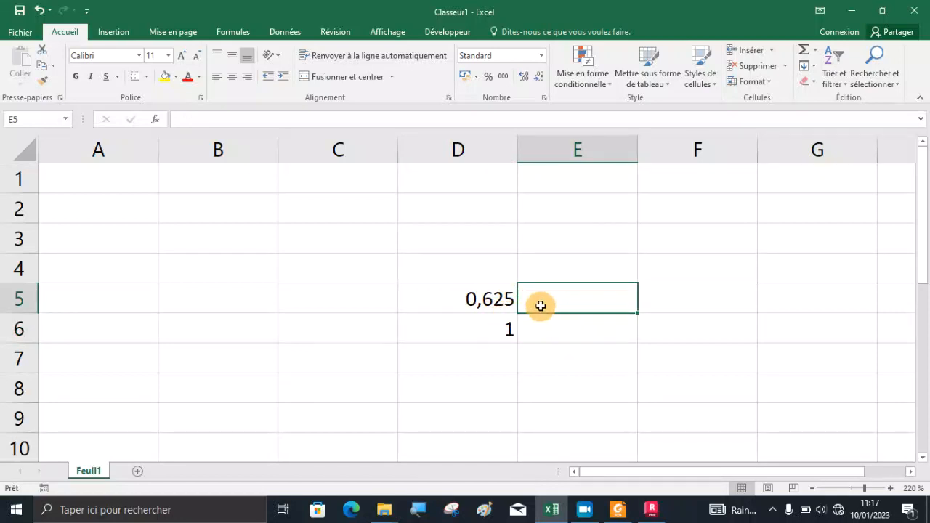
text(hr=70cm)
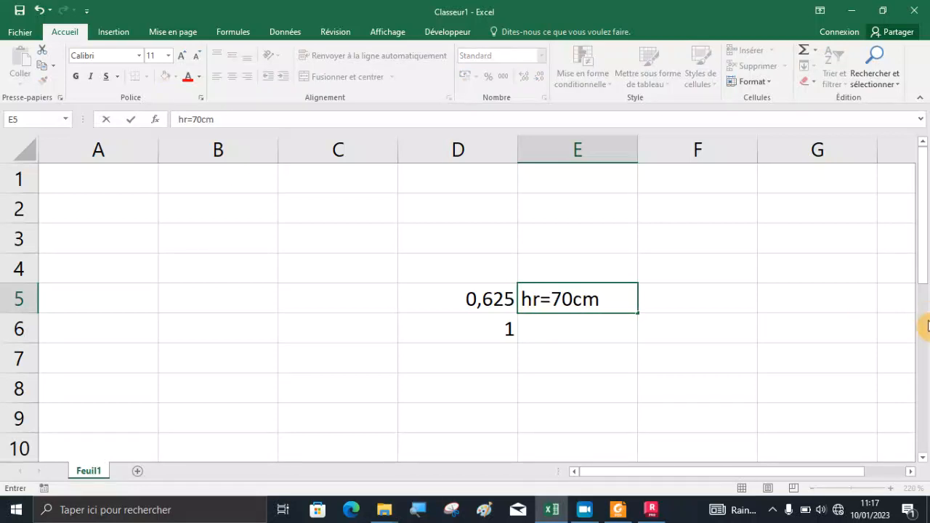
click(445, 356)
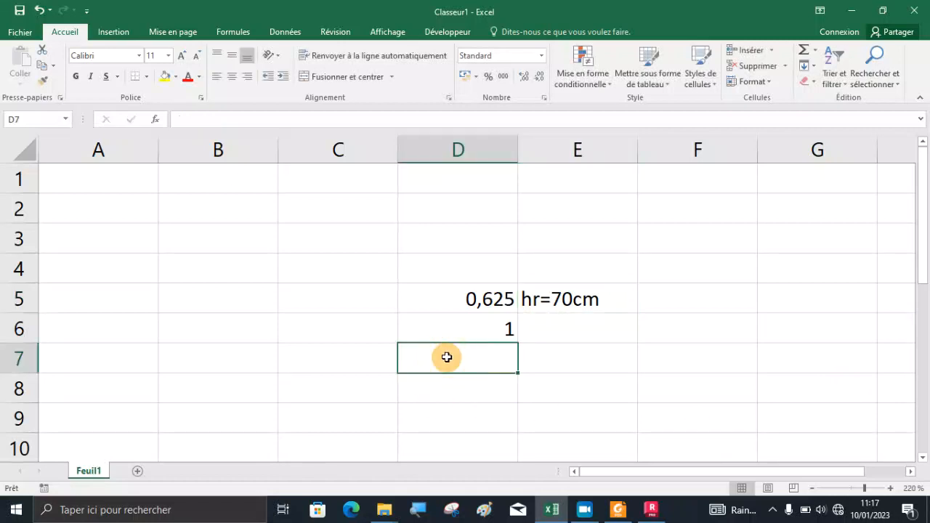
Step: Switch to Robot Structural Analysis and examine the Base-level grid and the outer edges of the building plan
click(652, 510)
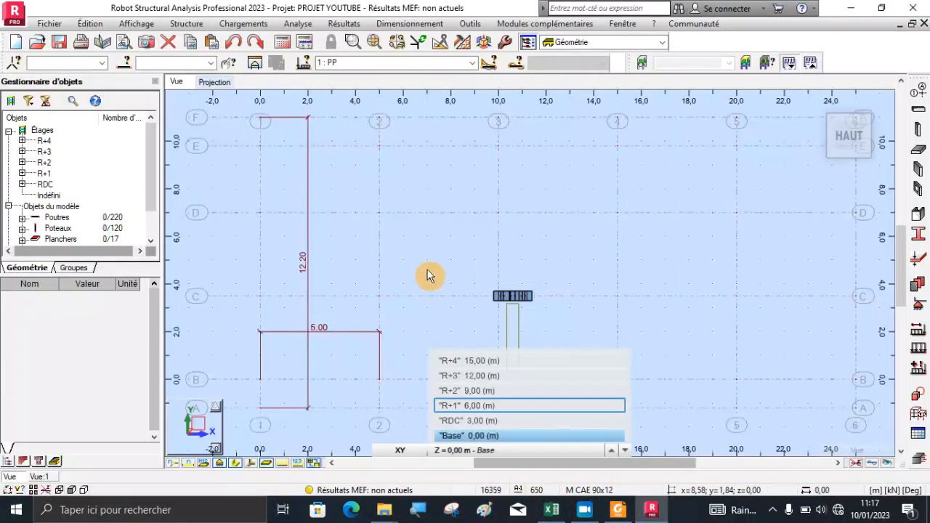
scroll(435, 295, down, 2)
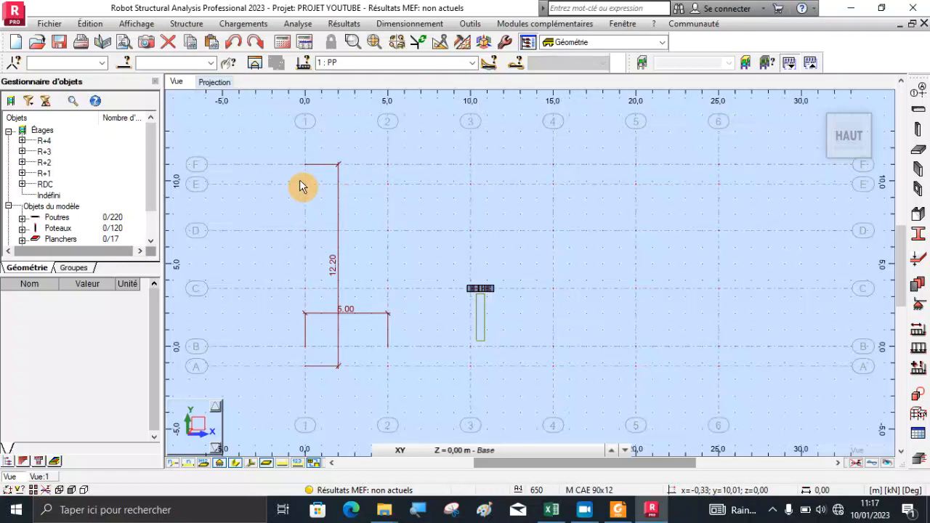
scroll(303, 182, up, 2)
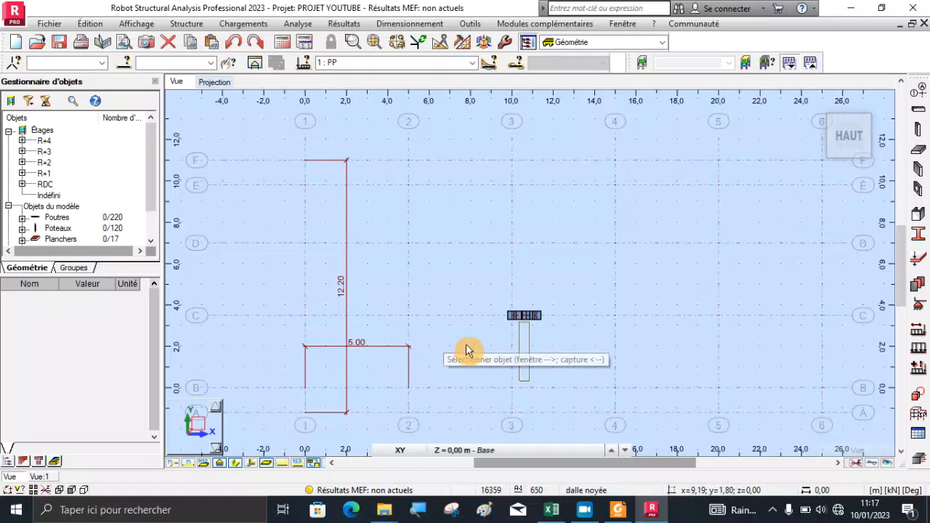
Step: Switch to Excel and enter the label debord= in cell E7 with the value 30 cm in cell F7
click(551, 509)
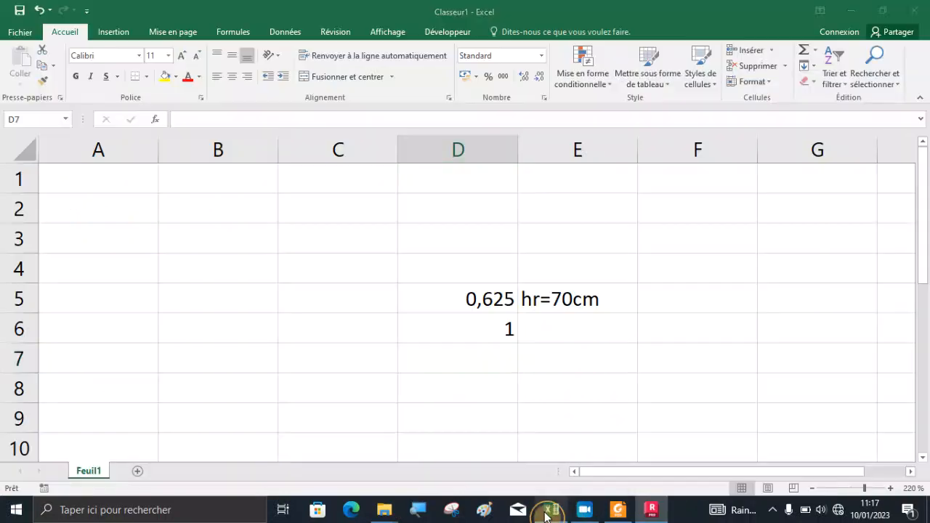
click(531, 361)
text(deb)
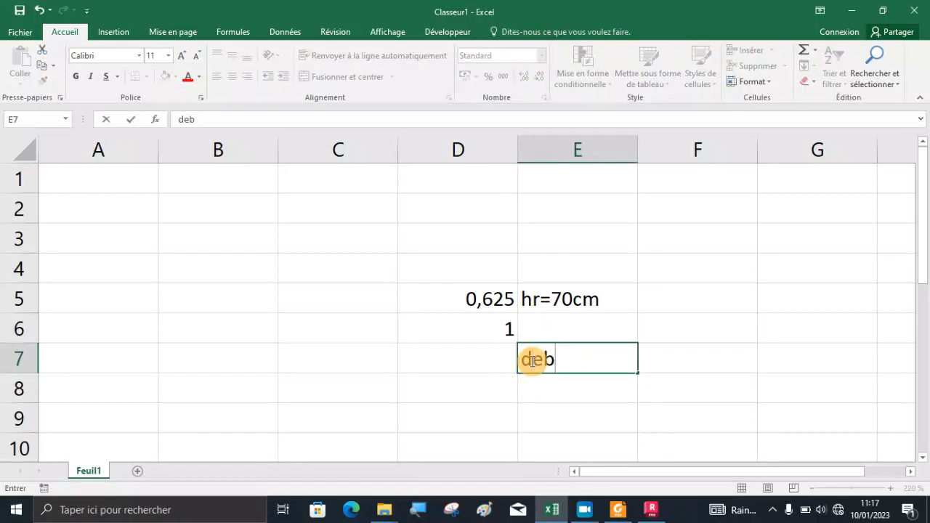
text(ord=)
click(658, 361)
text(3)
right_click(644, 360)
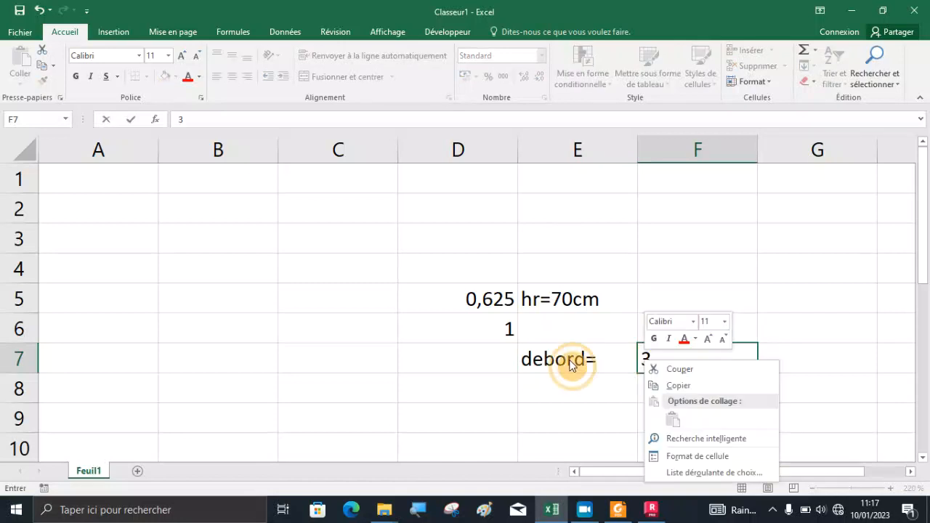
click(596, 394)
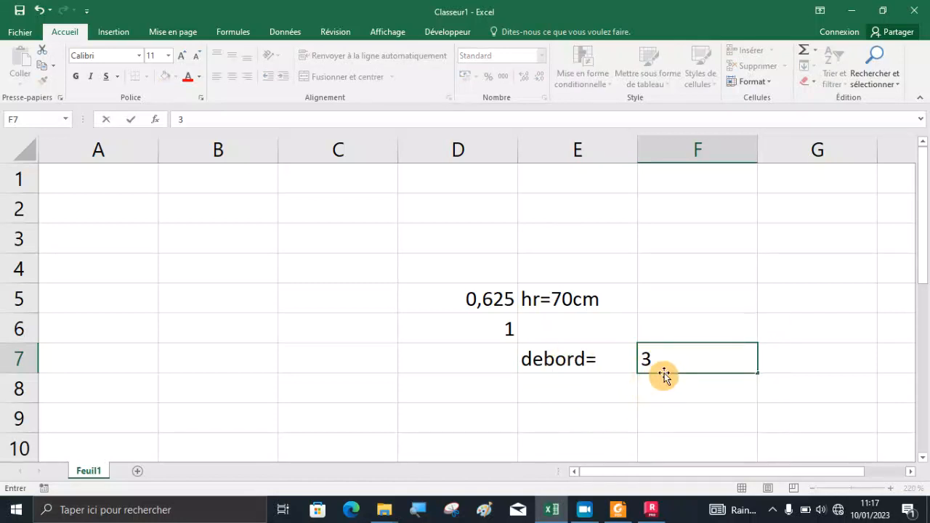
text(0)
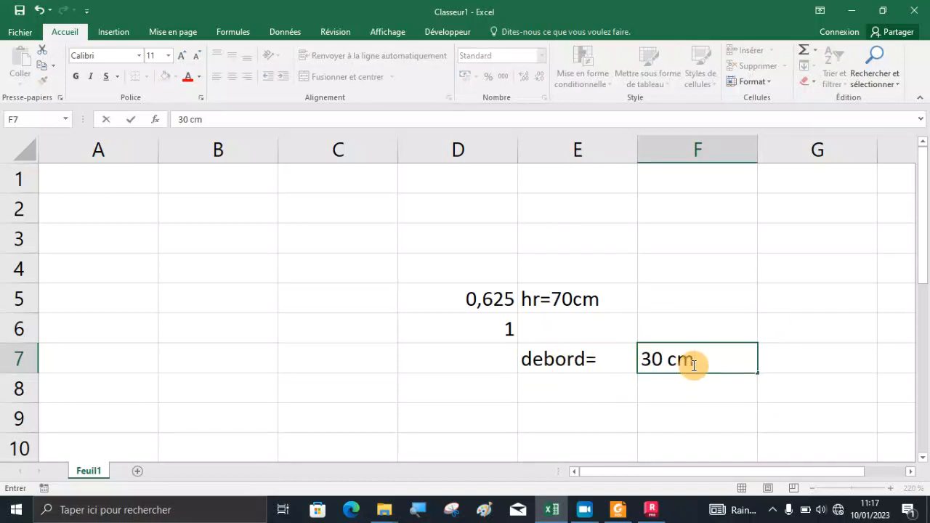
click(542, 388)
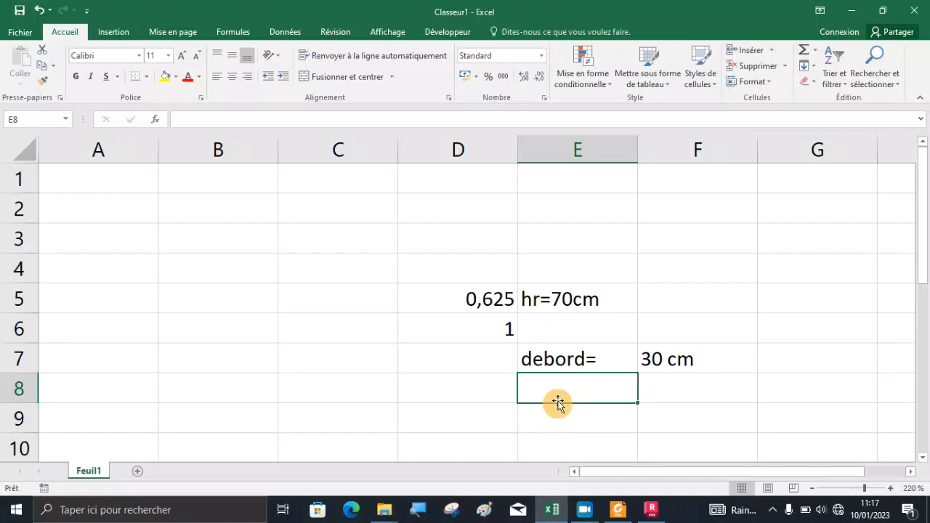
Step: Switch to Robot Structural Analysis and delete the dimension line between axes 1 and 2
mouse_move(643, 511)
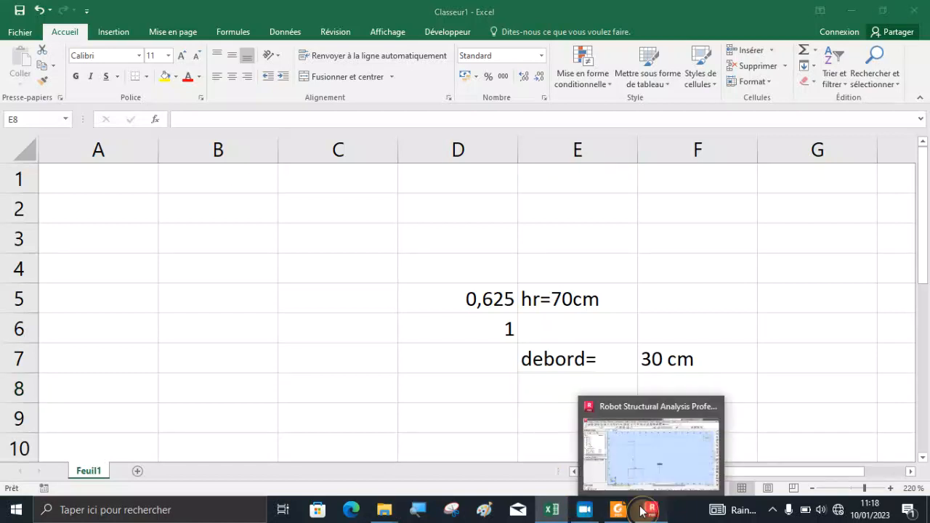
click(610, 447)
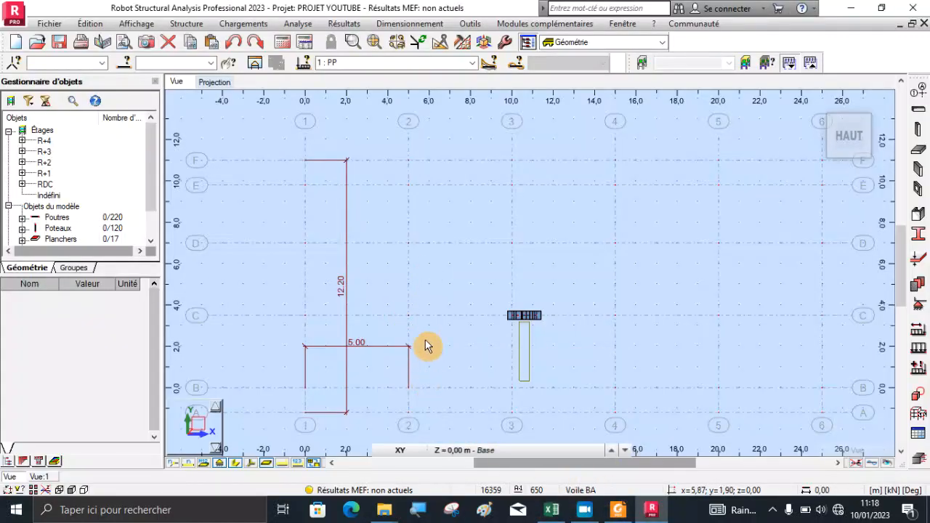
scroll(427, 356, down, 2)
drag(434, 401, 393, 352)
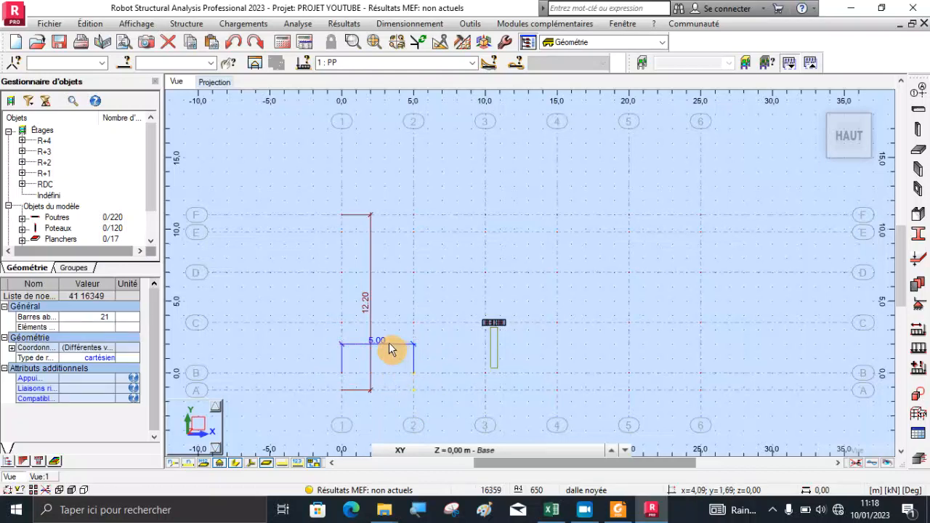
click(361, 343)
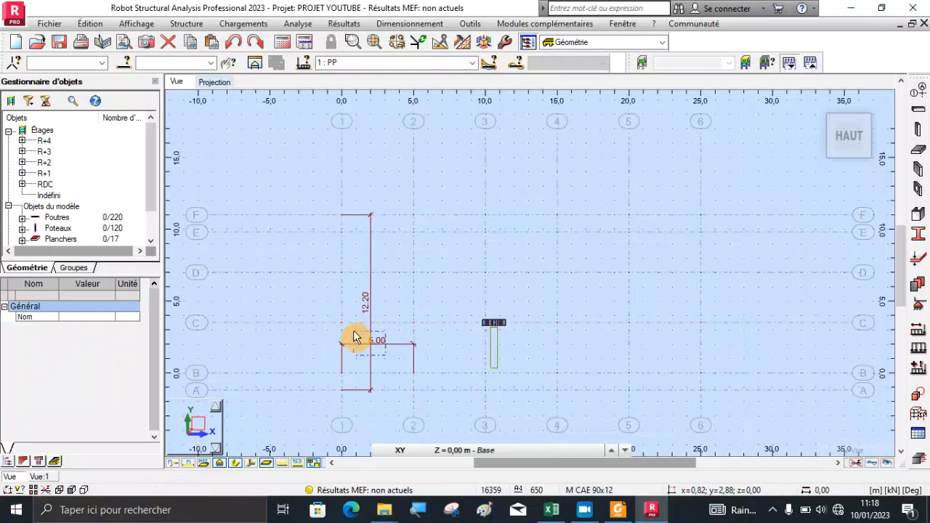
key(Delete)
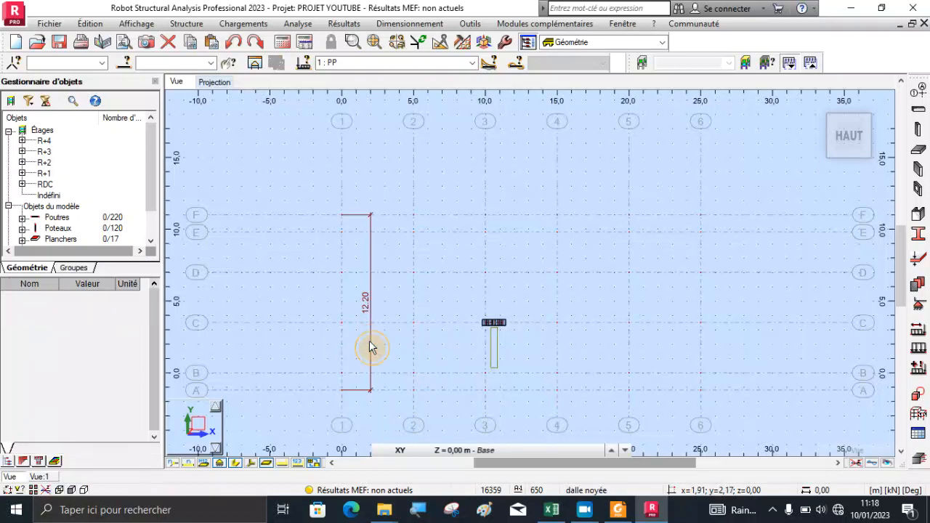
Step: Delete the vertical dimension line running from axis A to axis F on the Base plan
drag(380, 363, 363, 354)
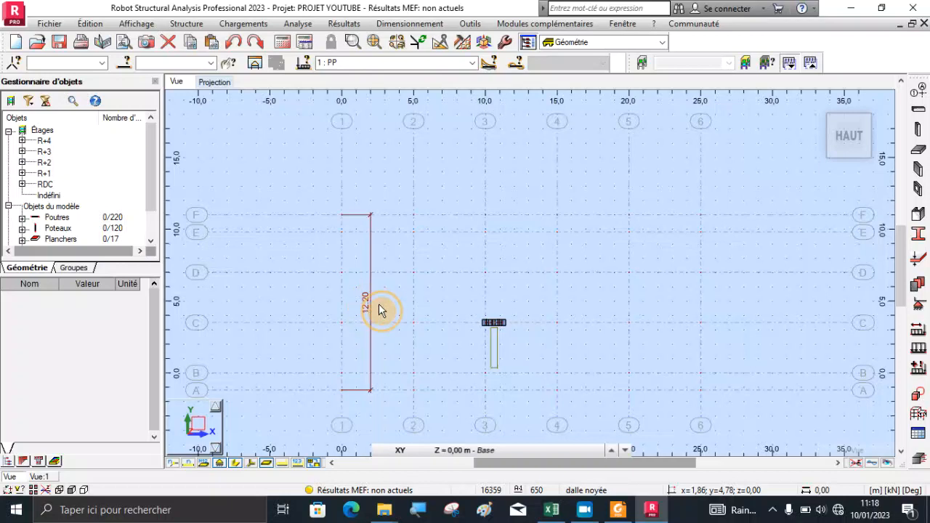
scroll(378, 279, up, 2)
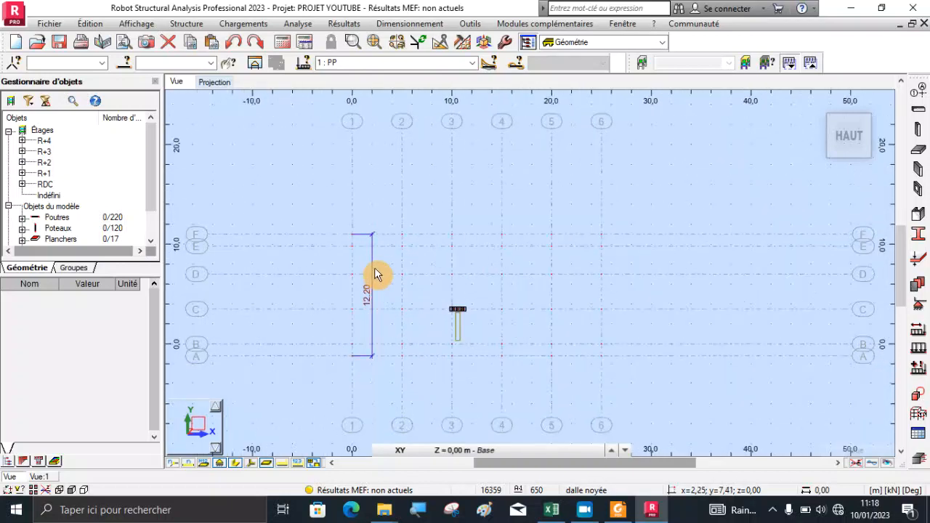
click(376, 231)
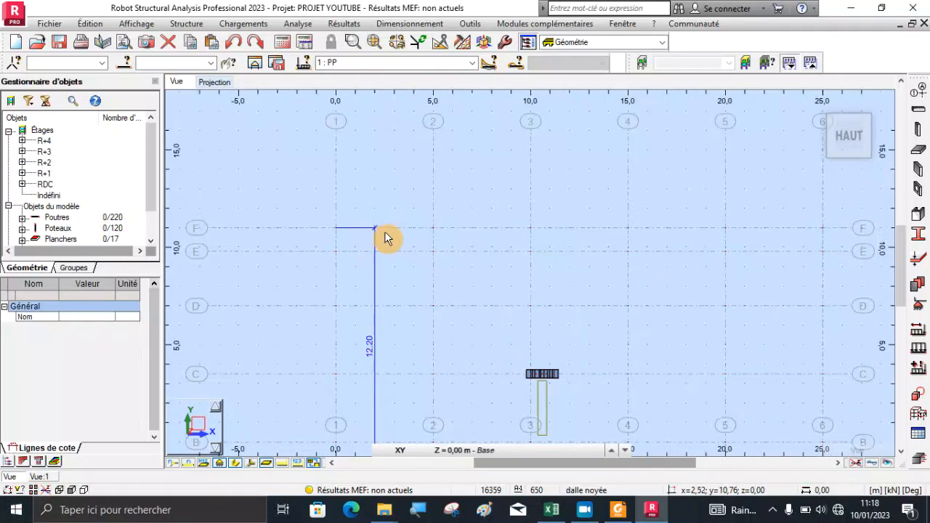
key(Delete)
scroll(380, 238, down, 3)
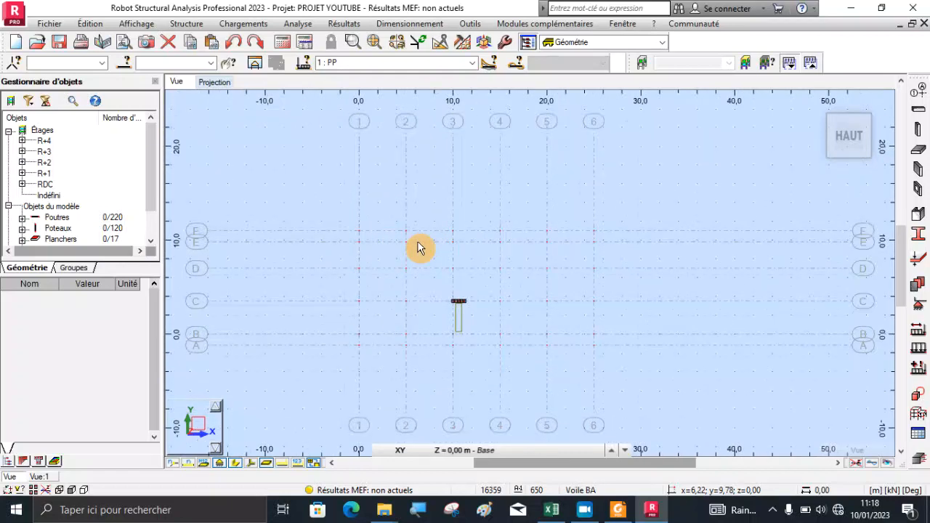
Step: Show the whole structure in 3D and inspect the Base-level node where axes 6 and A meet
scroll(403, 378, up, 3)
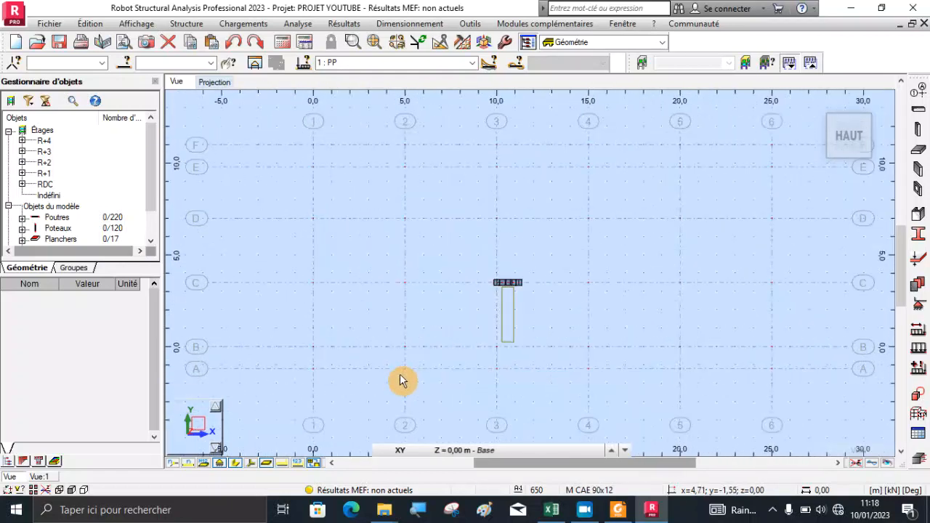
scroll(415, 371, up, 2)
scroll(420, 367, down, 3)
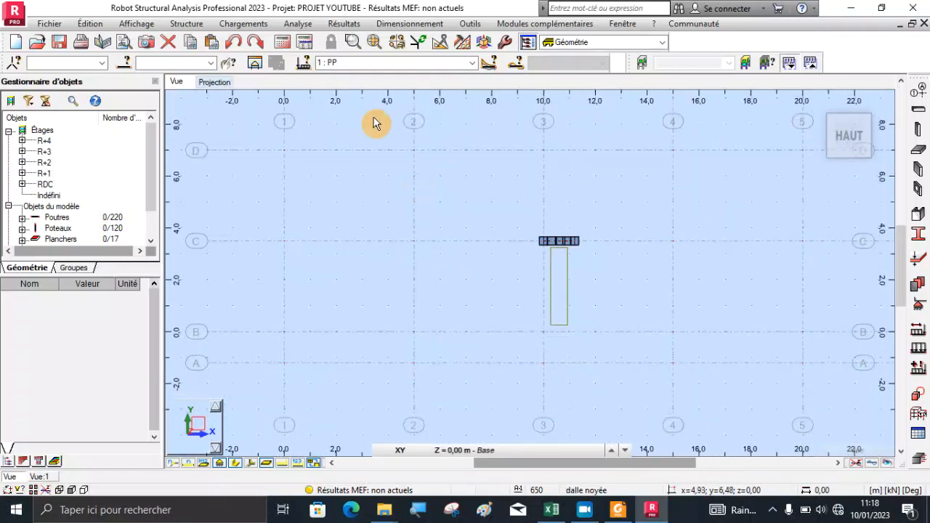
click(818, 101)
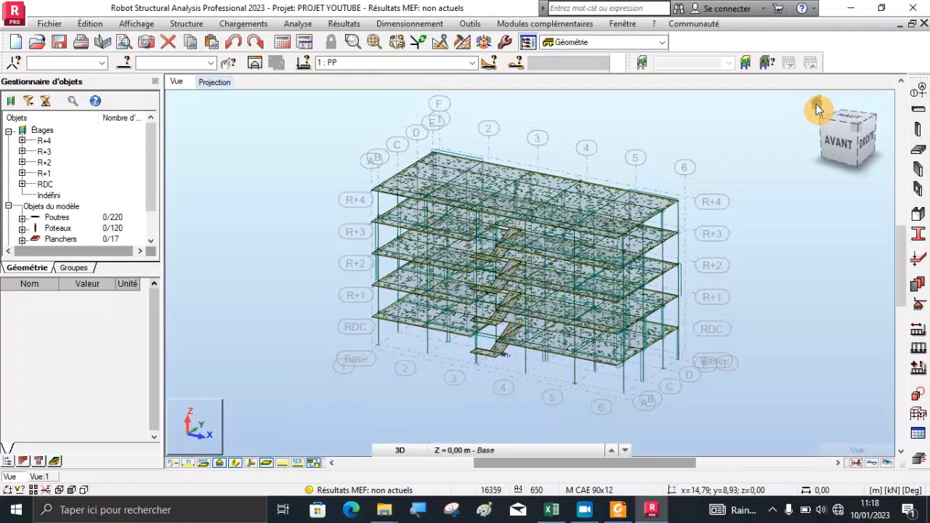
scroll(639, 401, up, 4)
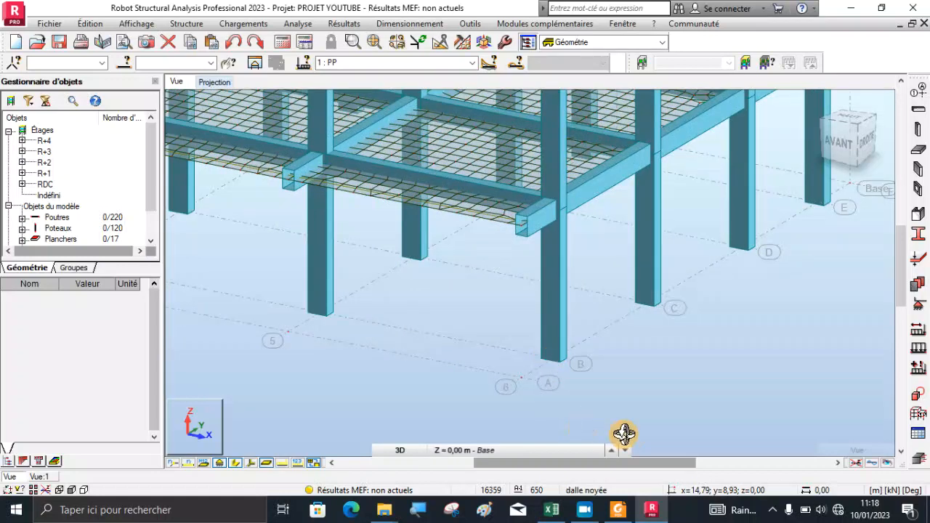
scroll(625, 430, down, 2)
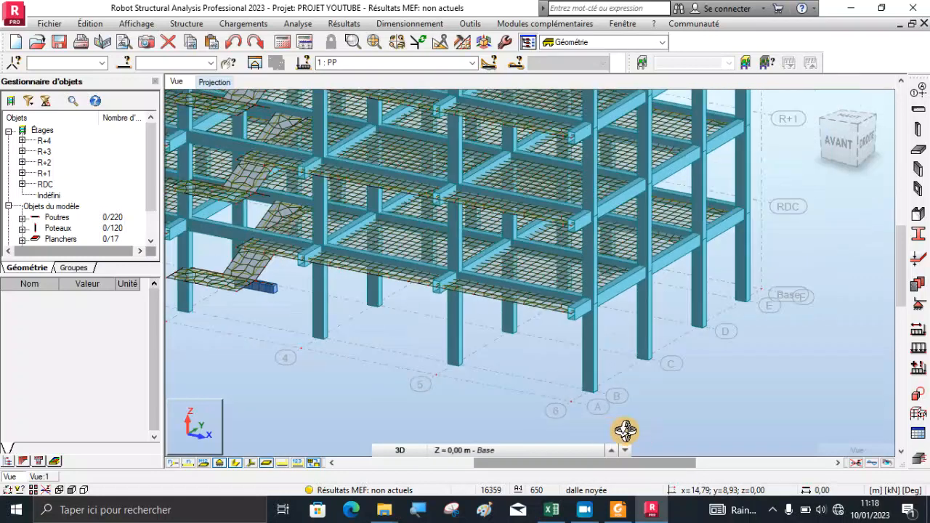
click(573, 404)
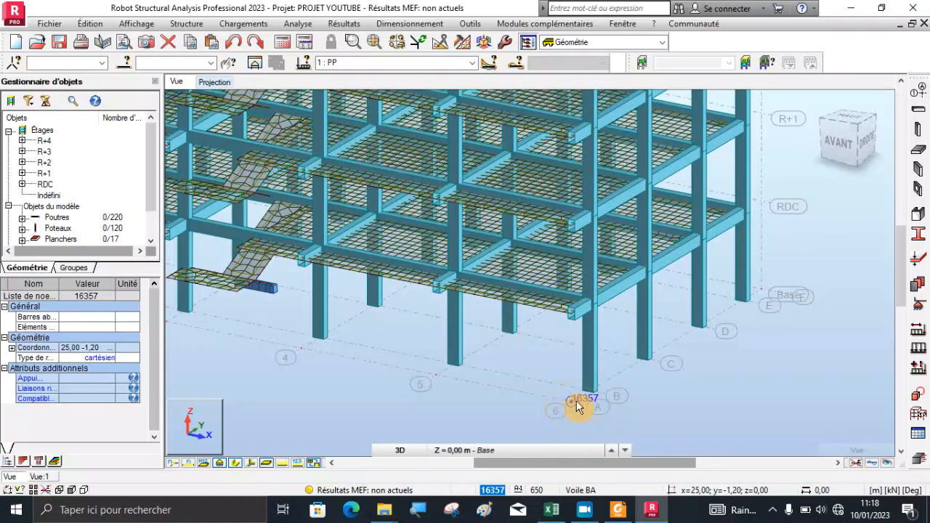
Step: Open the Base-level plan projection and delete all the nodes along axis A
click(213, 81)
click(644, 373)
scroll(648, 323, up, 1)
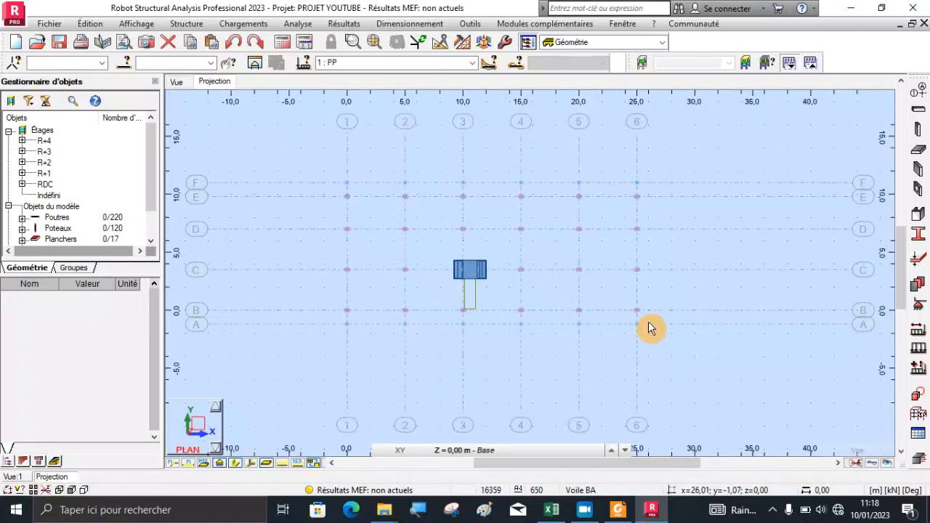
drag(649, 326, 547, 343)
drag(344, 340, 332, 336)
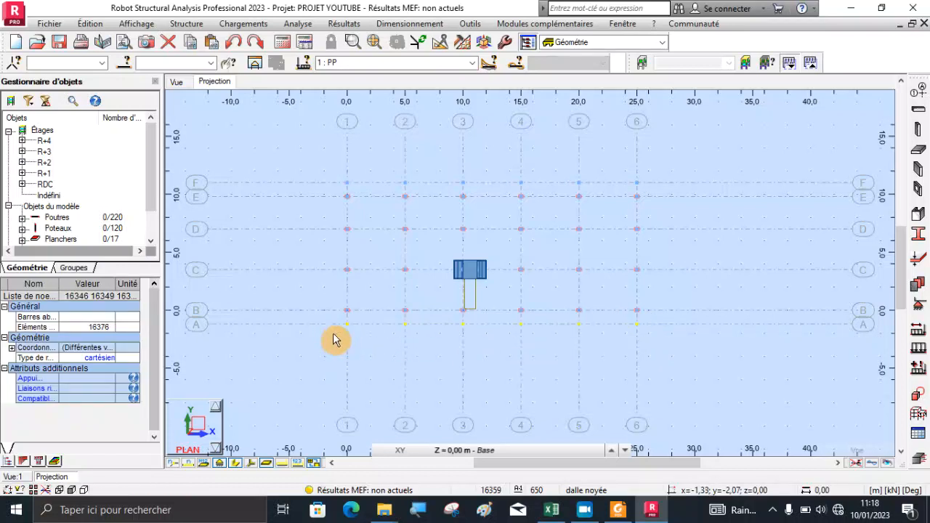
click(422, 342)
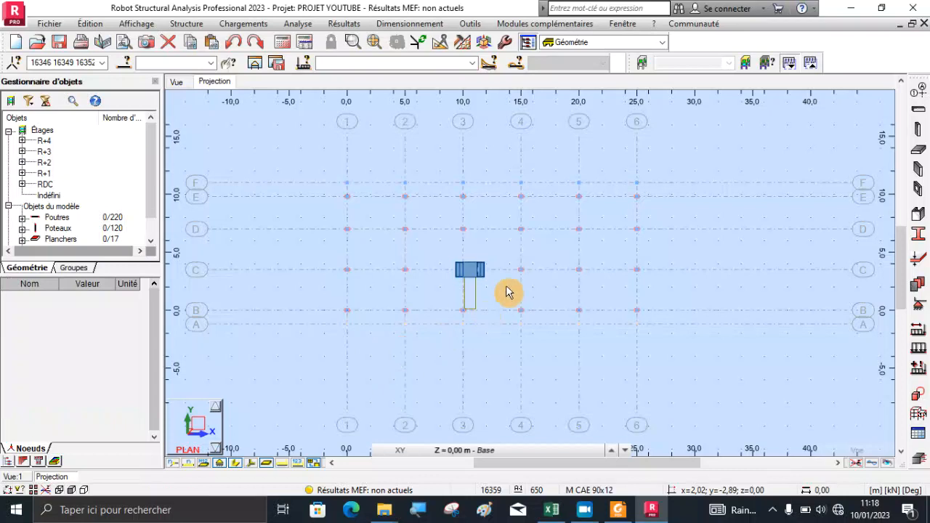
Step: Delete all the nodes along axis F on the Base plan
drag(647, 176, 334, 194)
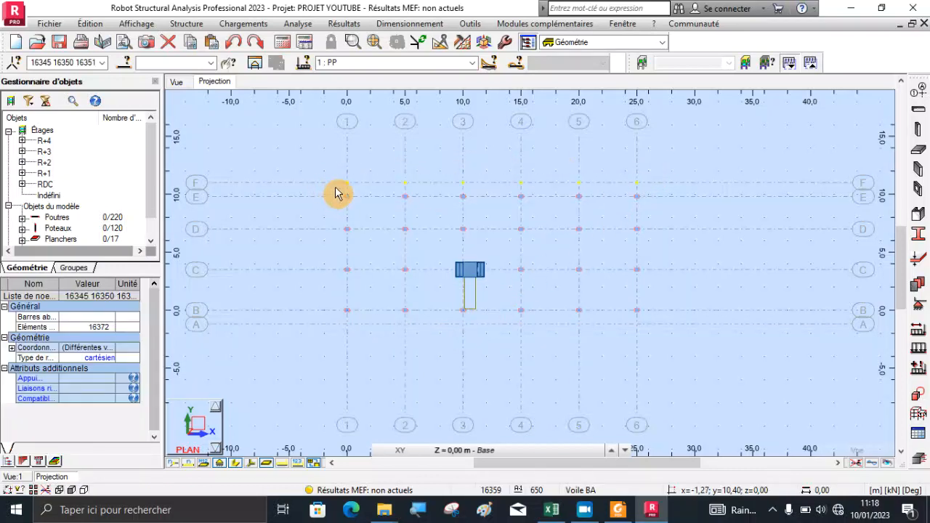
click(434, 209)
scroll(482, 270, up, 2)
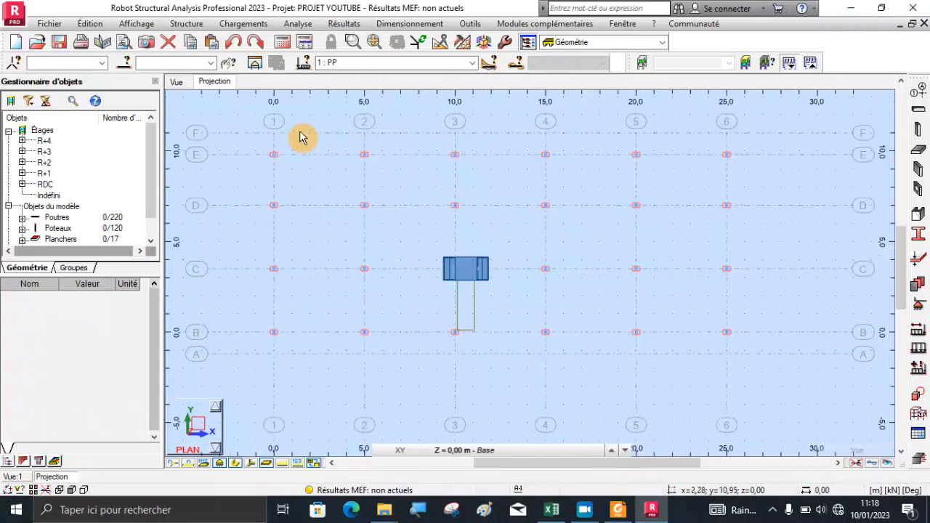
scroll(356, 245, down, 1)
scroll(339, 311, up, 2)
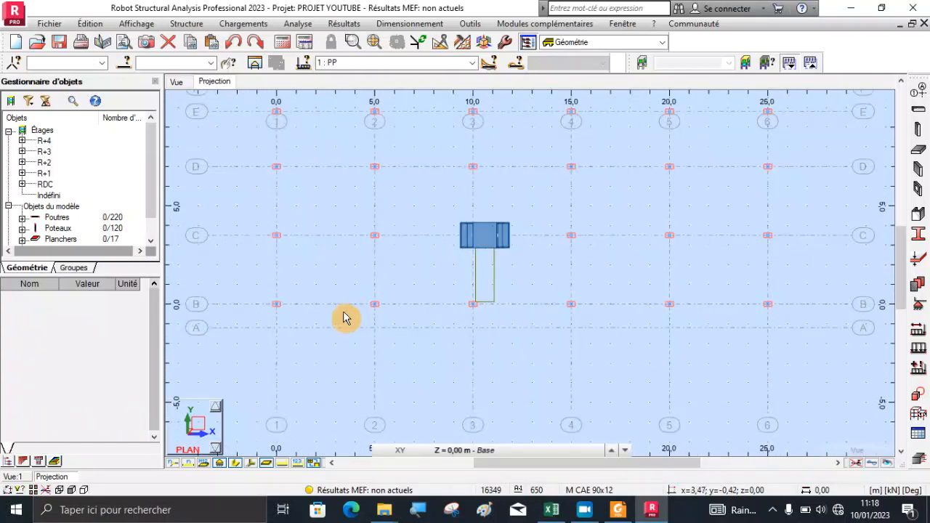
Step: Open the construction line definition and review the Y and X axis positions against the Base plan
click(915, 93)
scroll(334, 309, down, 1)
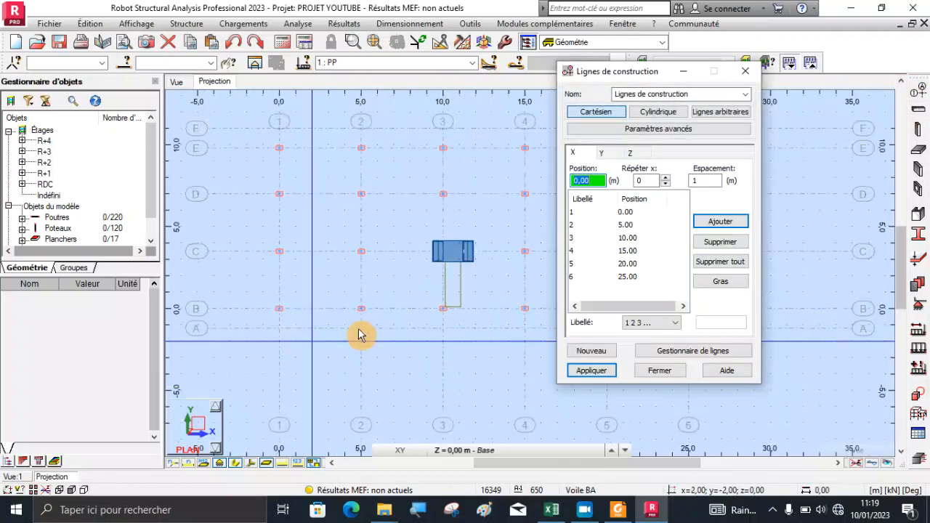
click(602, 154)
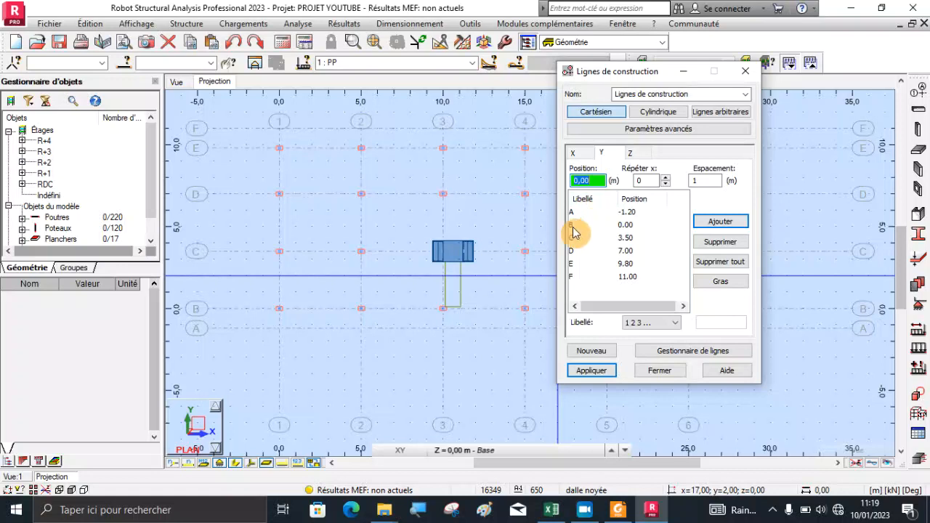
scroll(322, 321, down, 1)
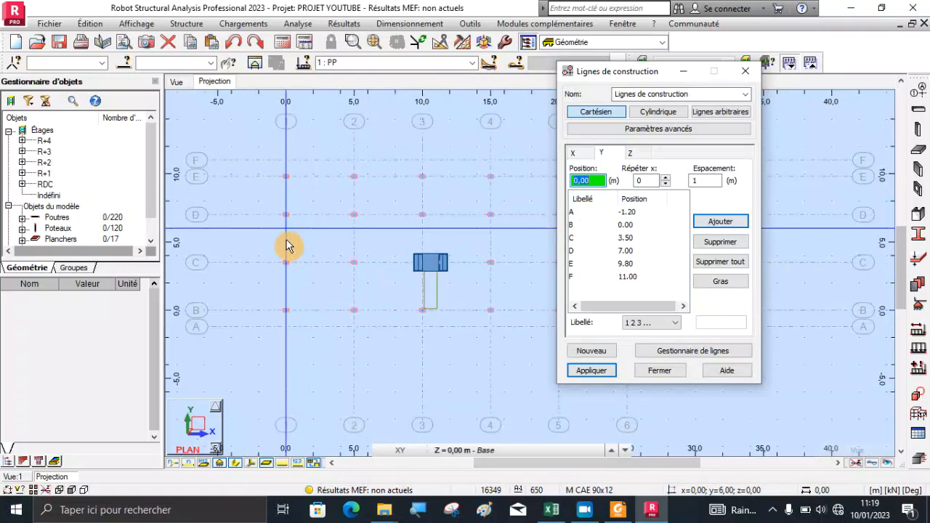
click(576, 154)
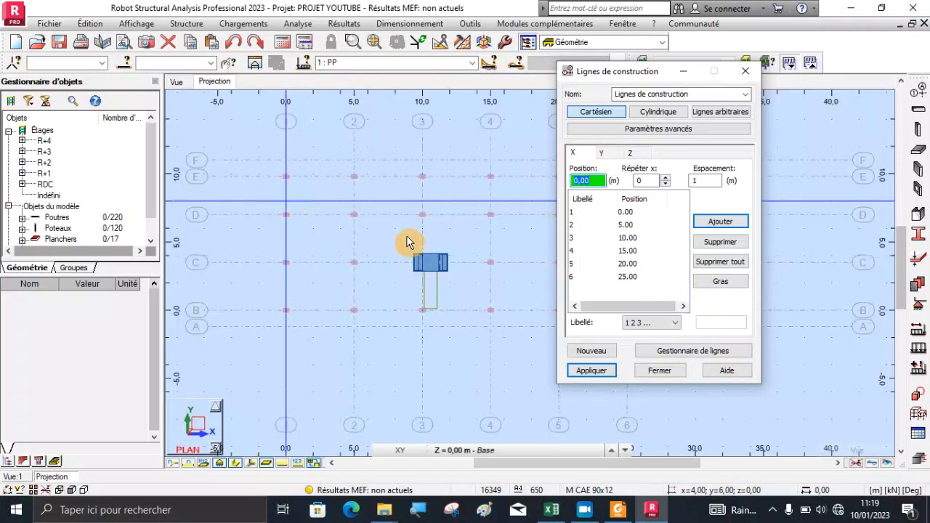
Step: Choose axis 1 in the X construction lines as the reference and set its repetition to 1
click(576, 213)
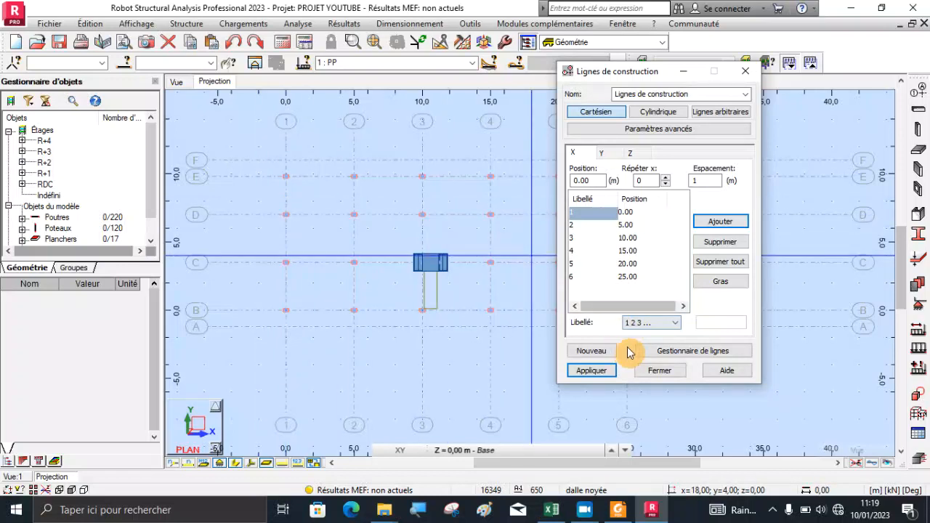
click(666, 178)
click(699, 180)
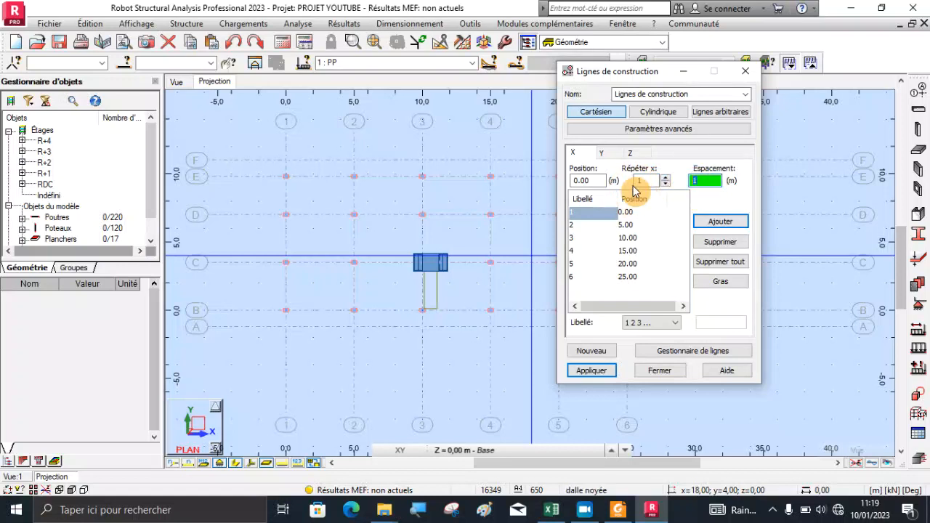
scroll(284, 271, up, 3)
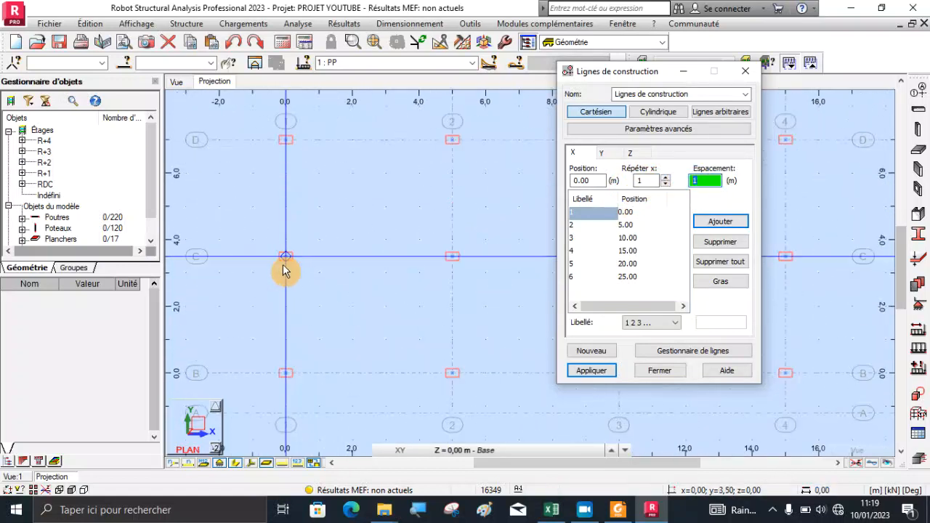
scroll(295, 263, down, 3)
Step: Check the overhang in Excel, return to Robot Structural Analysis and examine the column at axes 1 and C
click(552, 509)
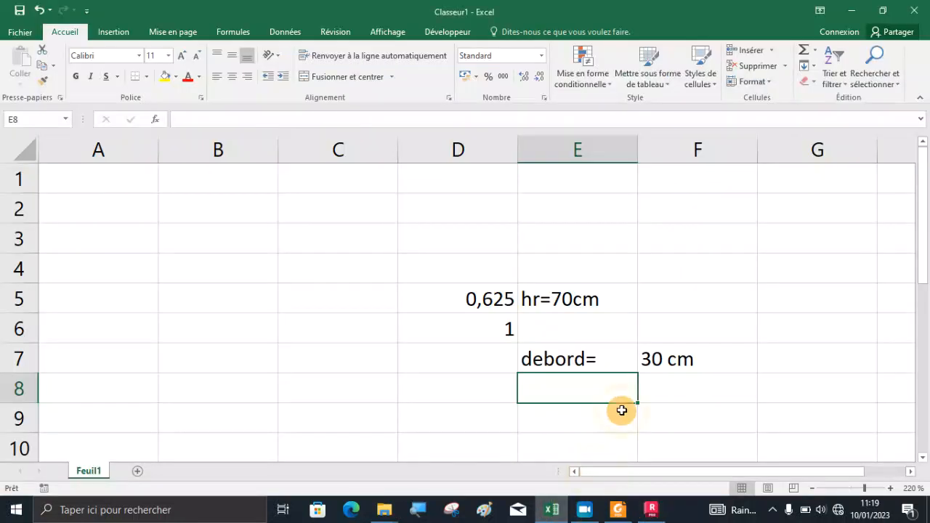
click(651, 510)
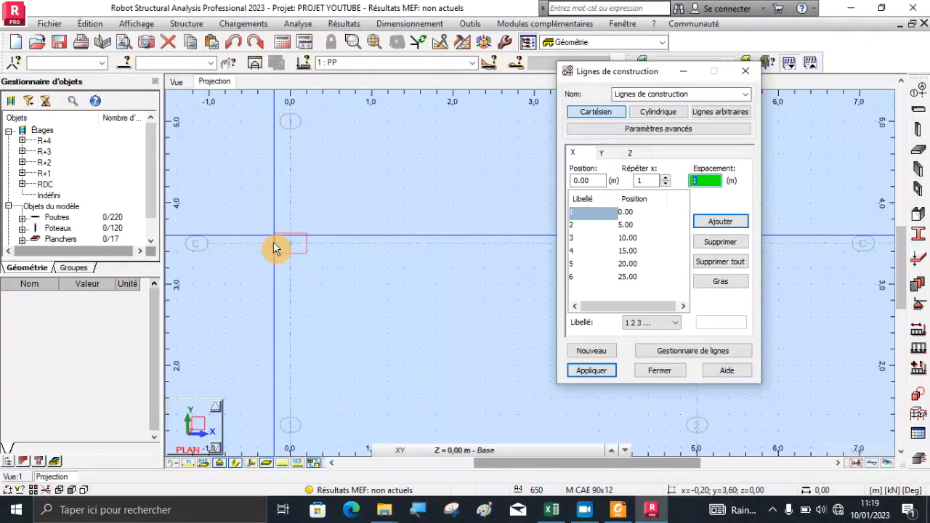
scroll(275, 243, up, 2)
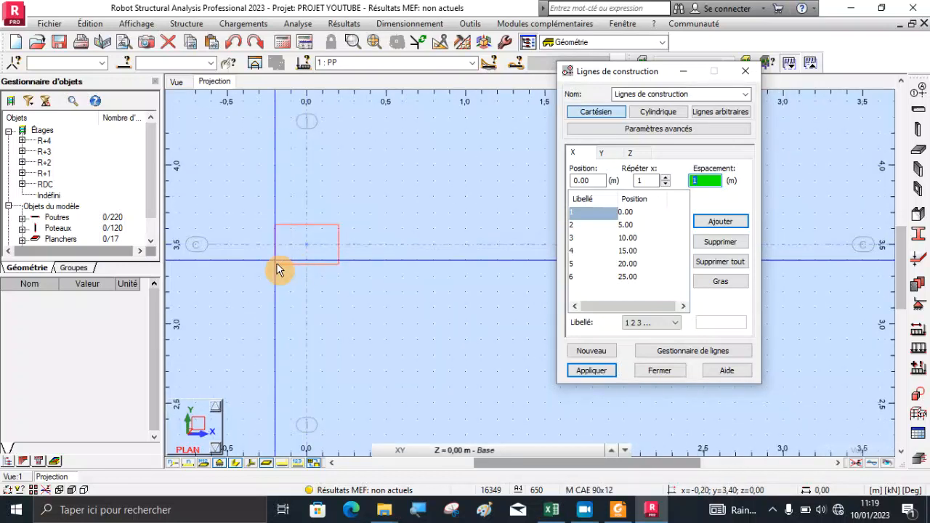
right_click(381, 208)
click(364, 225)
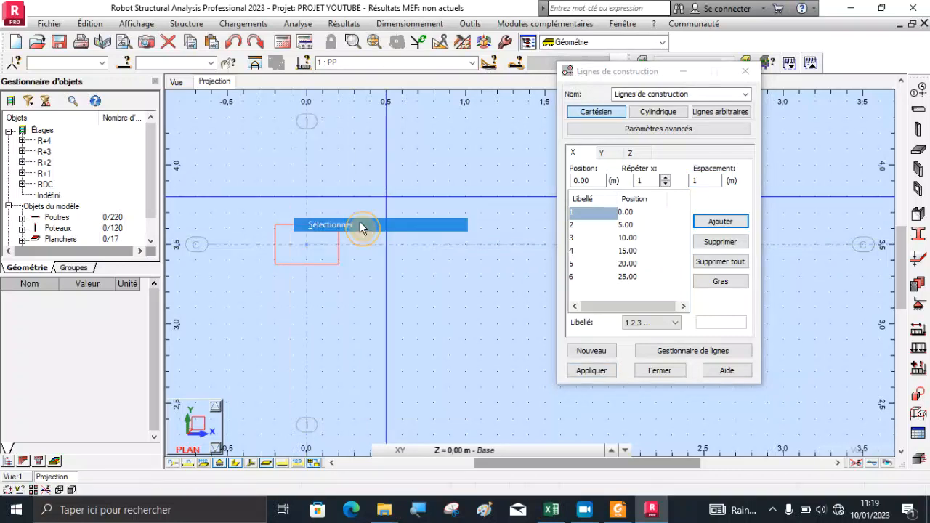
click(277, 266)
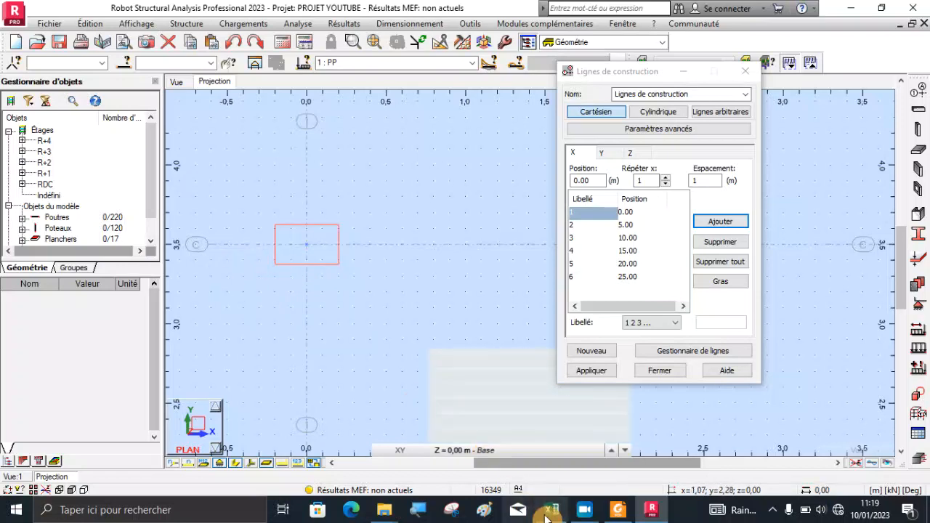
scroll(318, 264, down, 2)
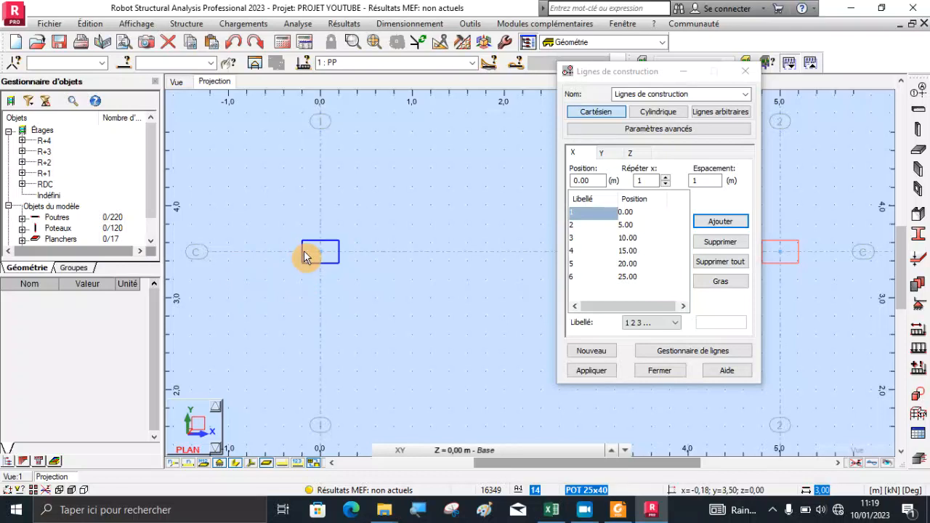
Step: Add an X construction line at a spacing of -0.5 m from axis 1, make it bold and apply it
double_click(711, 178)
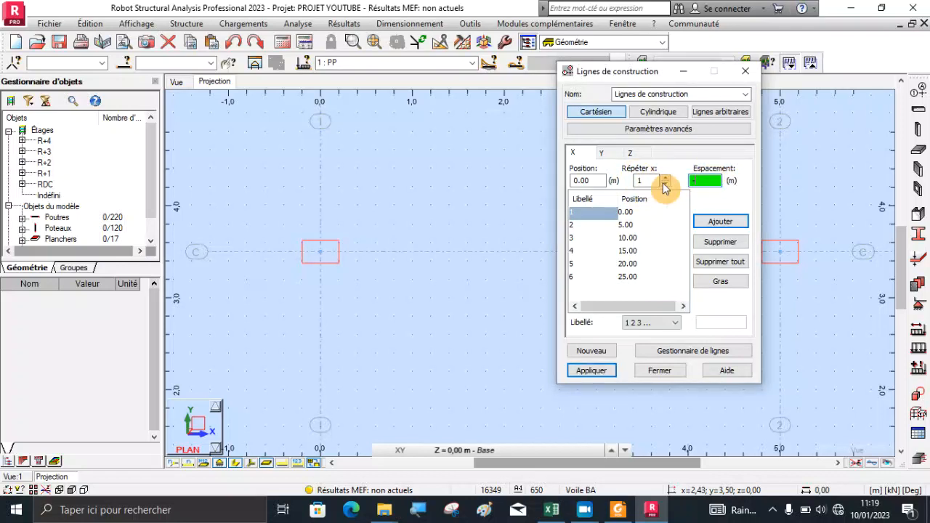
text(-0.5)
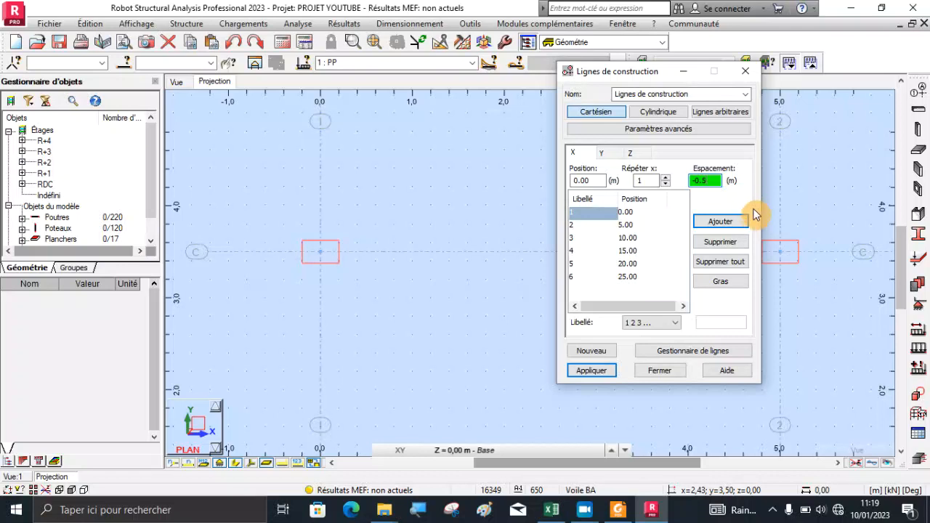
click(724, 221)
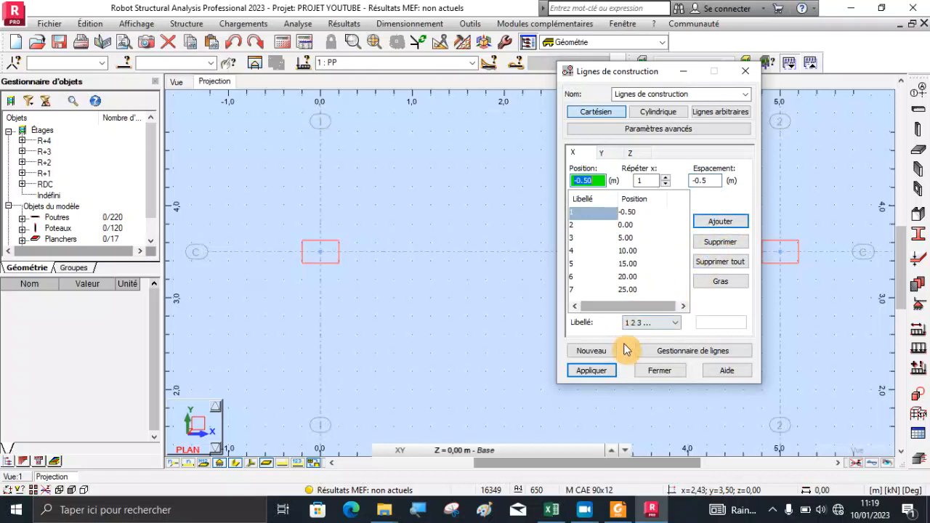
click(592, 370)
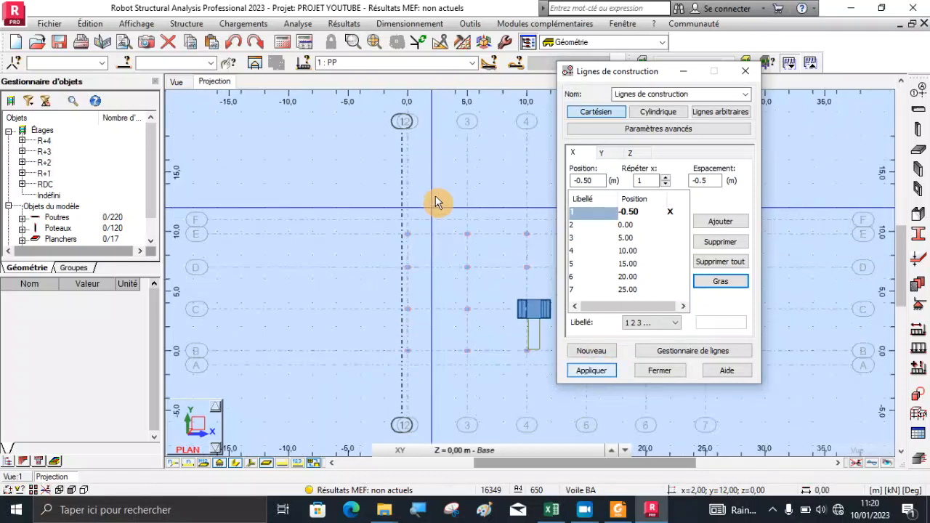
Step: Add a bold X construction line at a spacing of 0.5 m from axis 7, the outermost axis at 25.00 m
scroll(418, 260, up, 1)
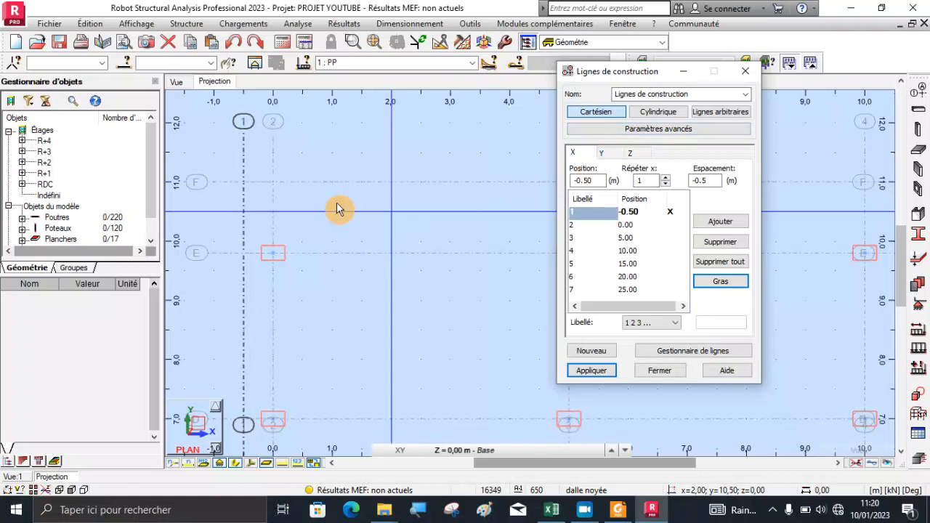
scroll(262, 191, down, 3)
scroll(291, 197, down, 1)
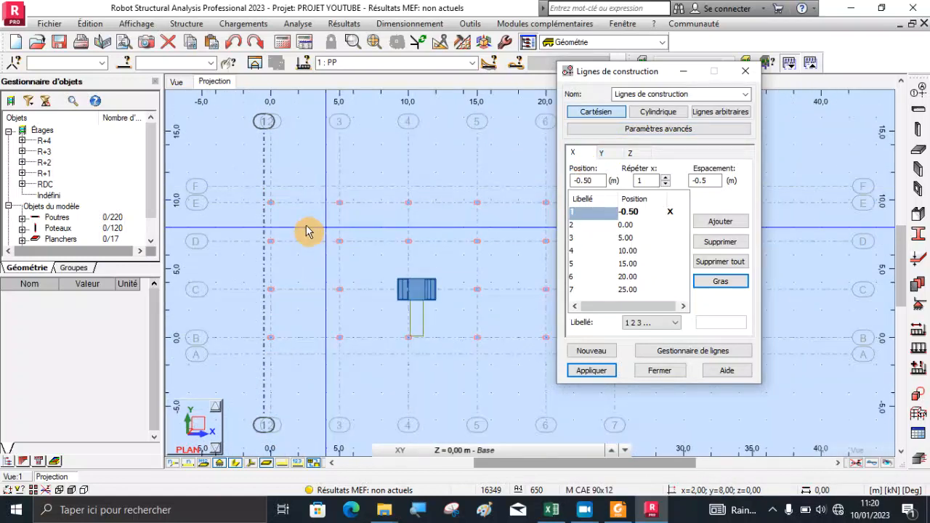
scroll(339, 229, down, 1)
scroll(280, 241, down, 1)
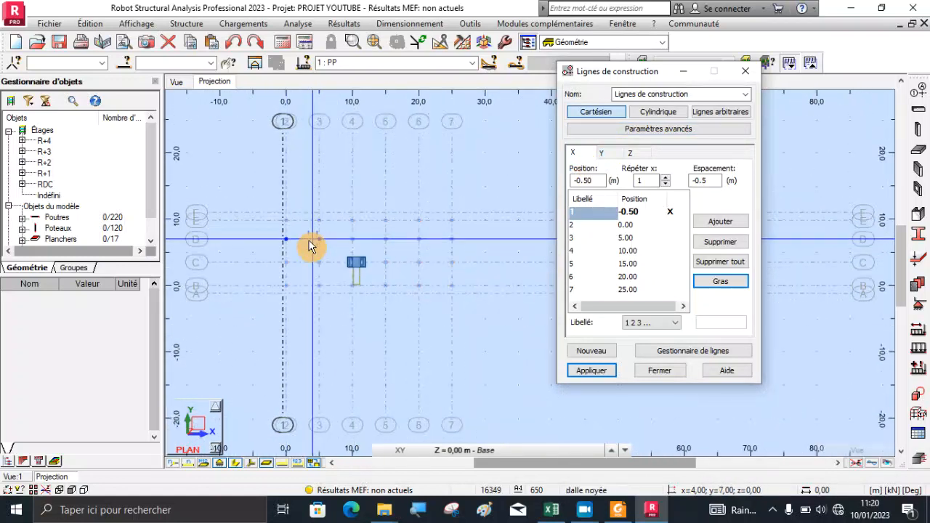
scroll(457, 155, up, 2)
scroll(457, 154, up, 2)
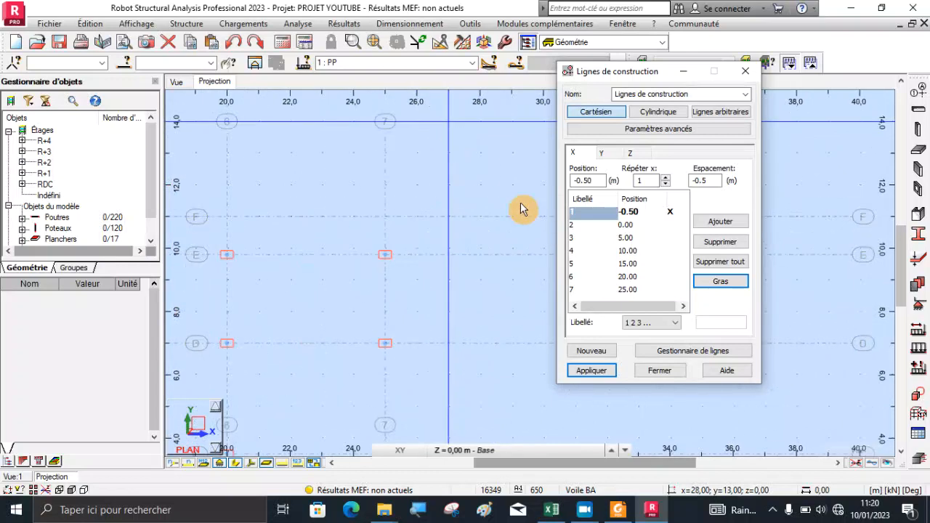
click(594, 290)
double_click(706, 181)
text(0.)
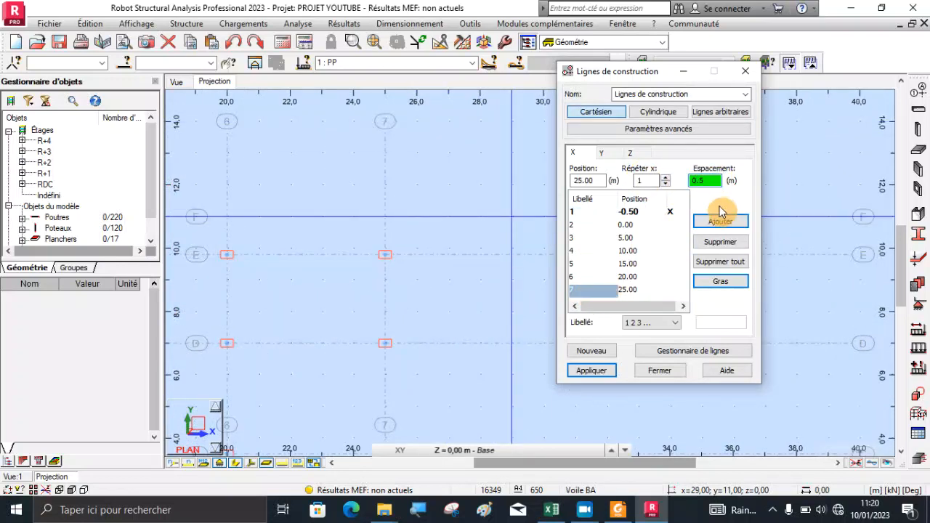
click(720, 220)
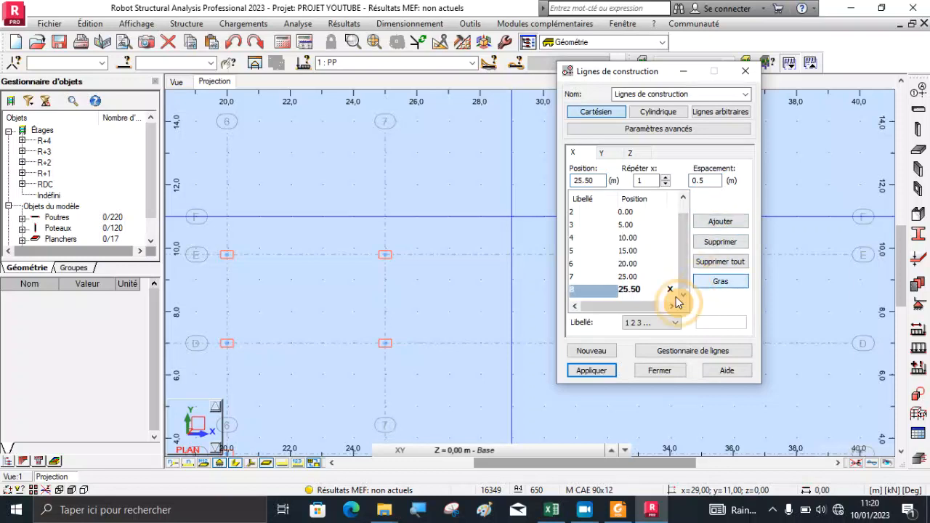
Step: Apply the new X construction line and add a bold, letter-labelled Y construction line at a spacing of 0.5 m from axis E
click(603, 371)
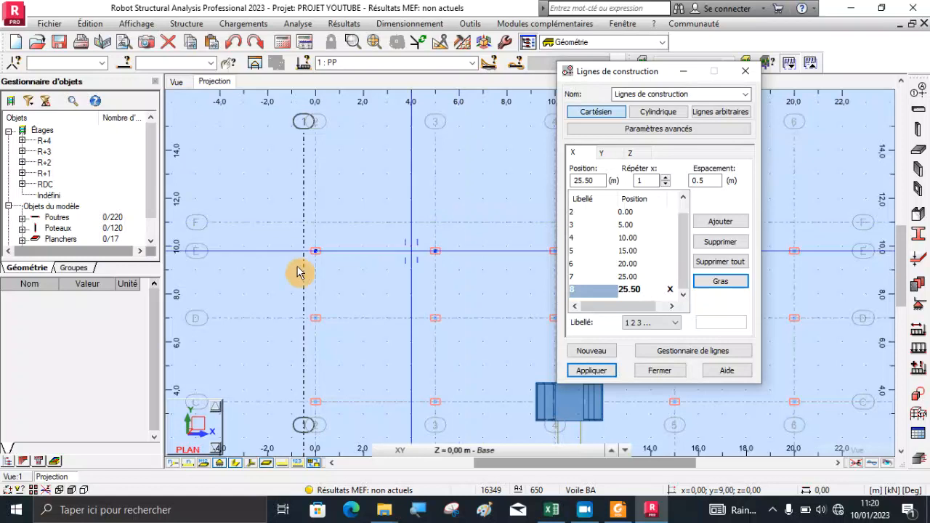
click(611, 154)
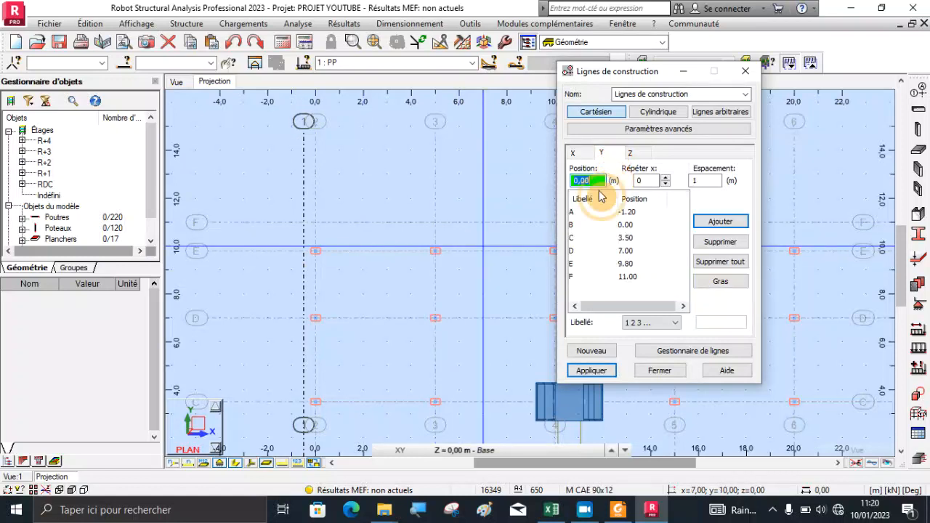
click(576, 265)
click(631, 323)
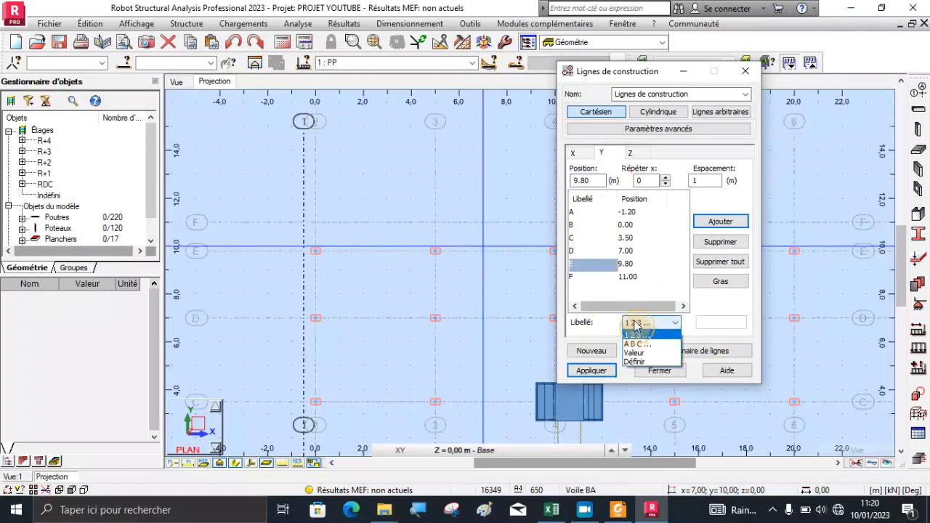
click(639, 343)
click(665, 176)
click(701, 181)
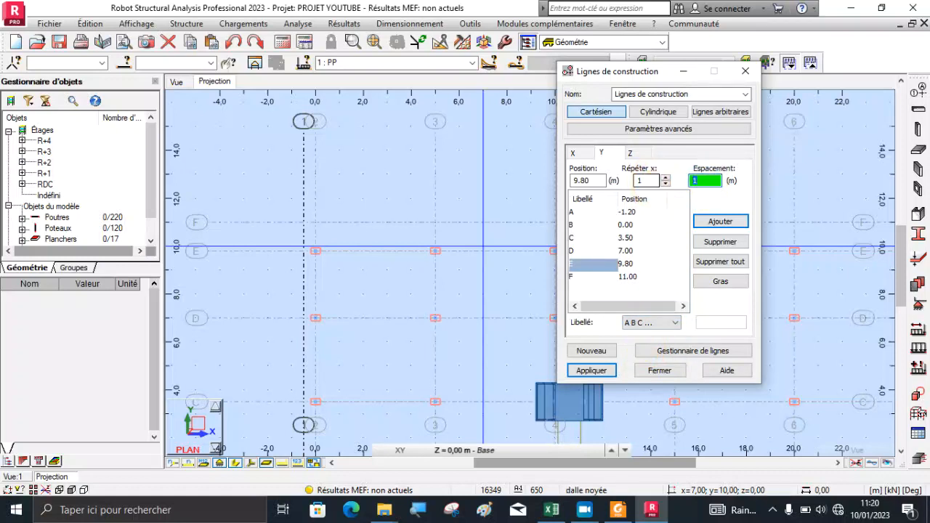
click(718, 221)
click(705, 285)
scroll(387, 269, down, 2)
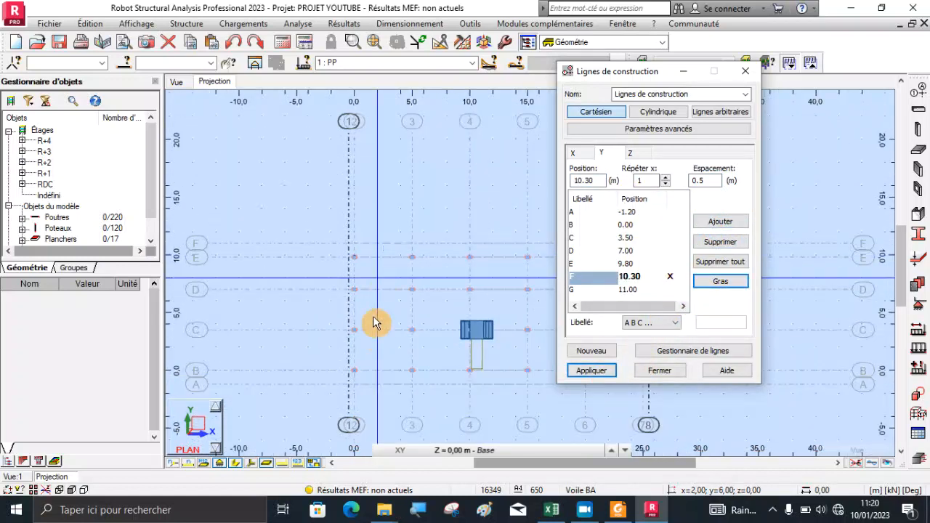
scroll(378, 418, up, 3)
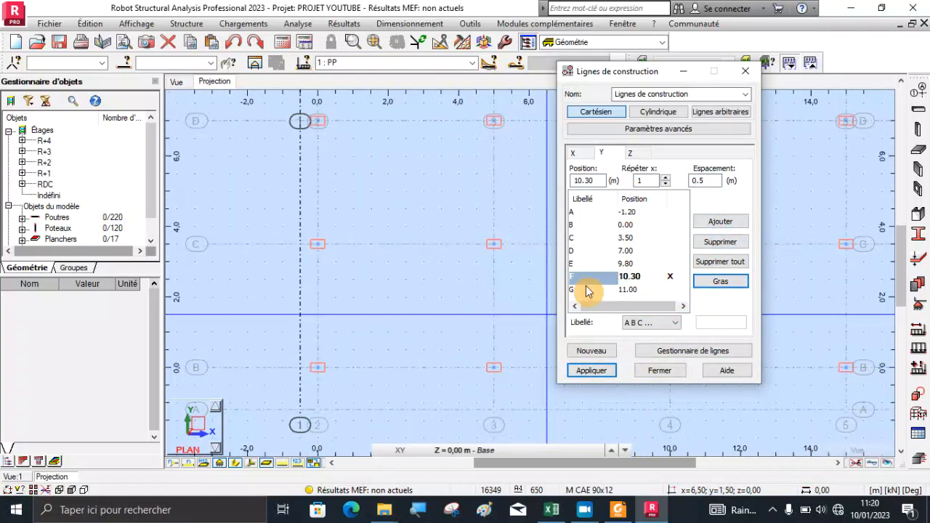
Step: Add a bold Y construction line at a spacing of -0.5 m from axis B, apply it and close the construction line definition
click(586, 225)
double_click(694, 180)
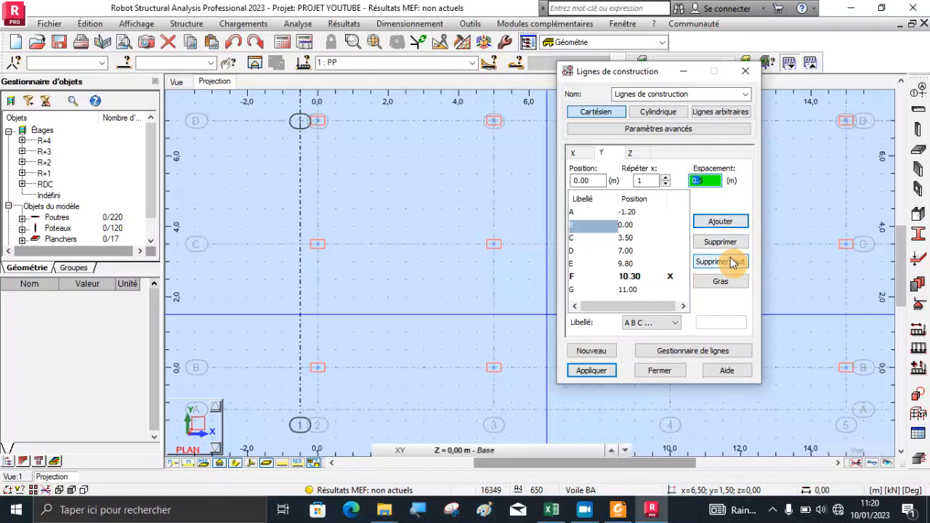
click(718, 221)
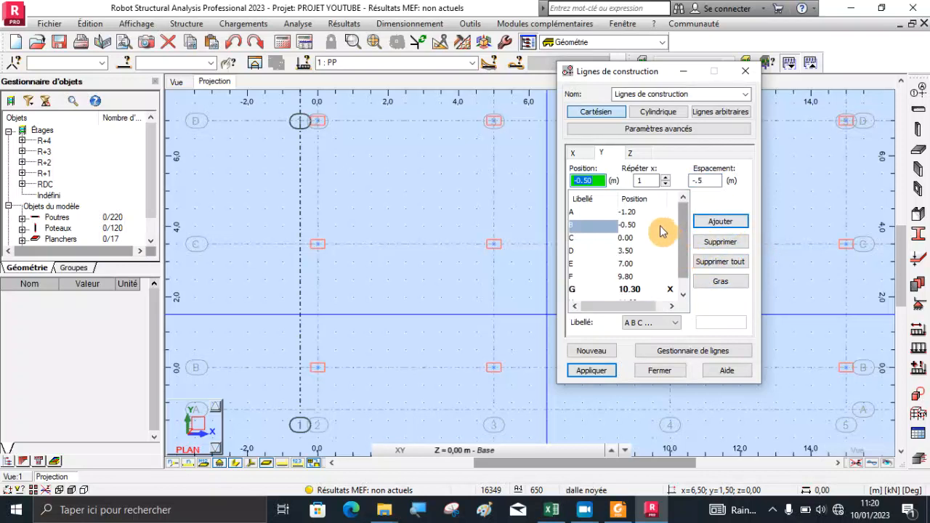
click(719, 282)
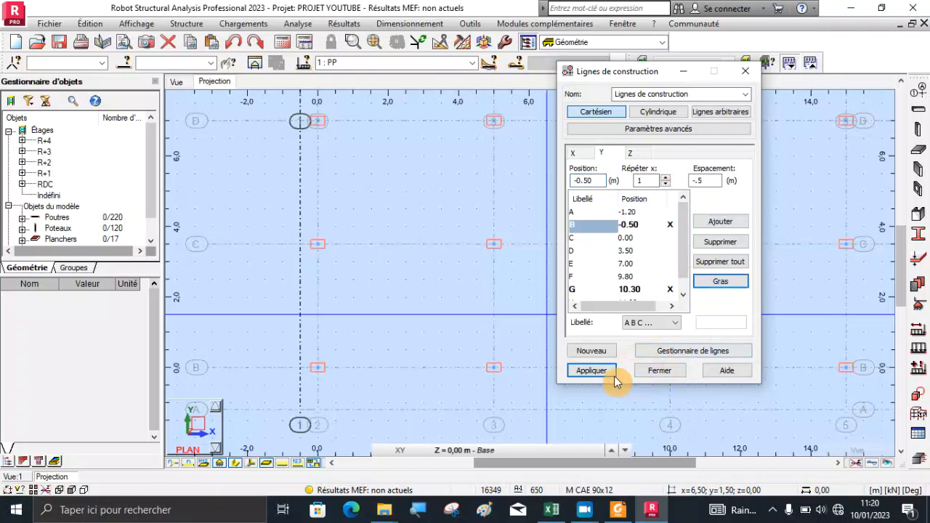
click(592, 371)
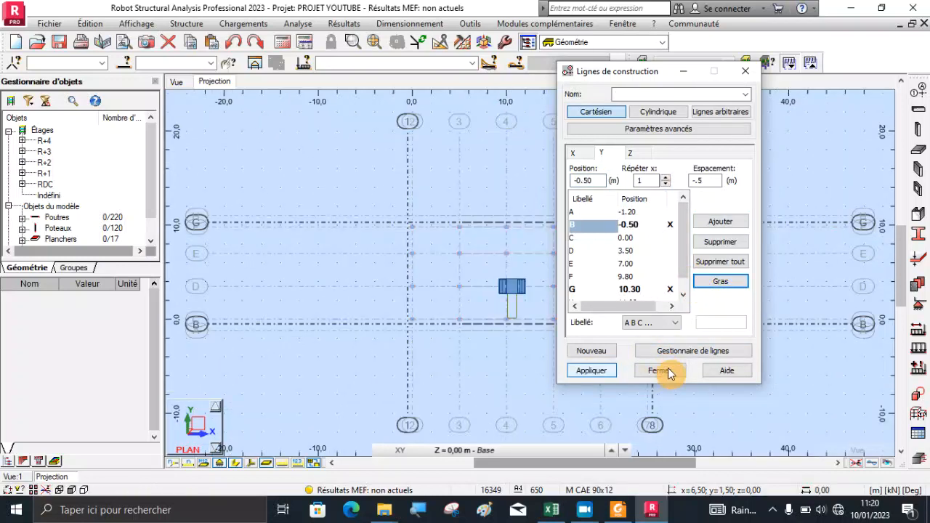
click(669, 372)
scroll(623, 315, up, 3)
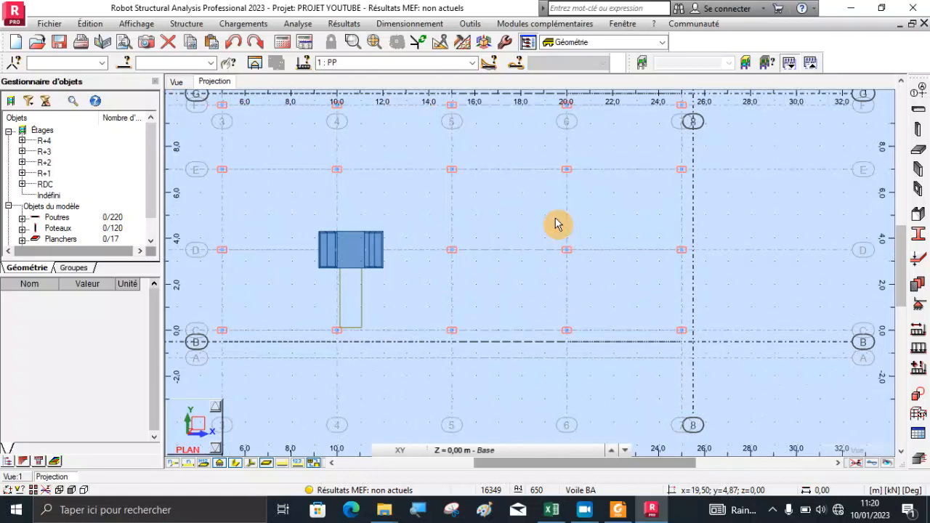
scroll(556, 312, down, 2)
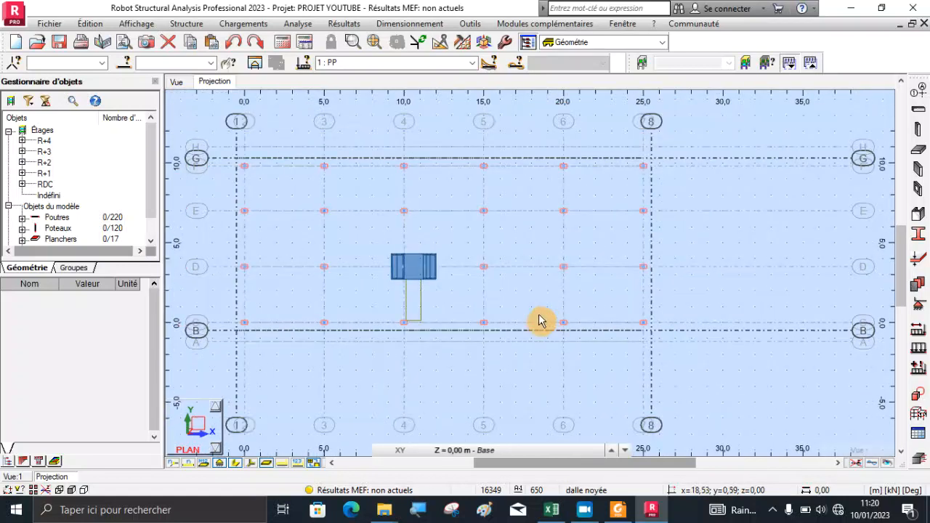
scroll(540, 323, down, 2)
scroll(378, 217, up, 2)
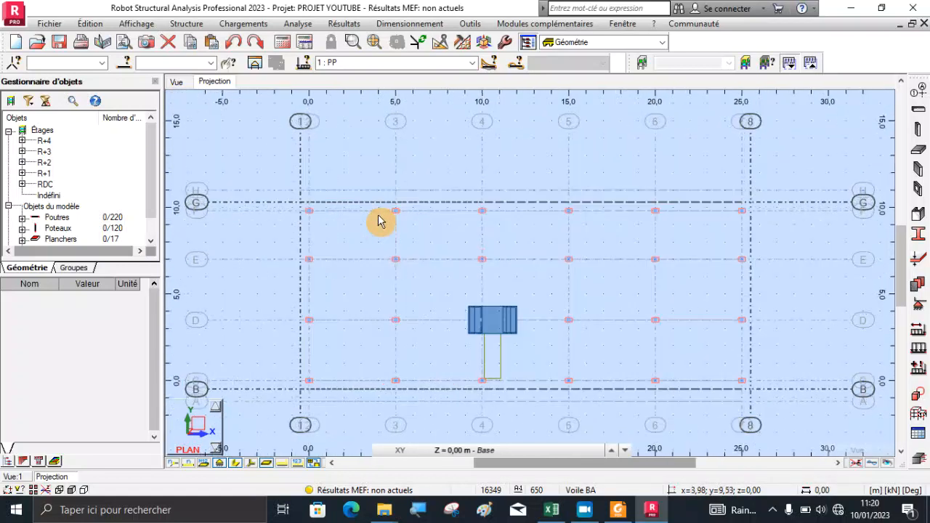
scroll(334, 251, down, 1)
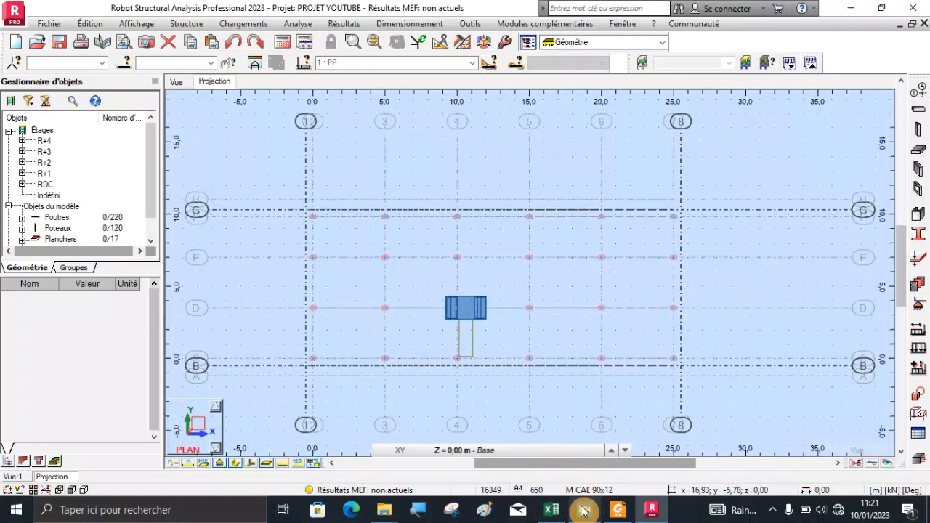
Step: Switch to Excel and enter the label Kz= in cell E8, below the debord= label
mouse_move(582, 513)
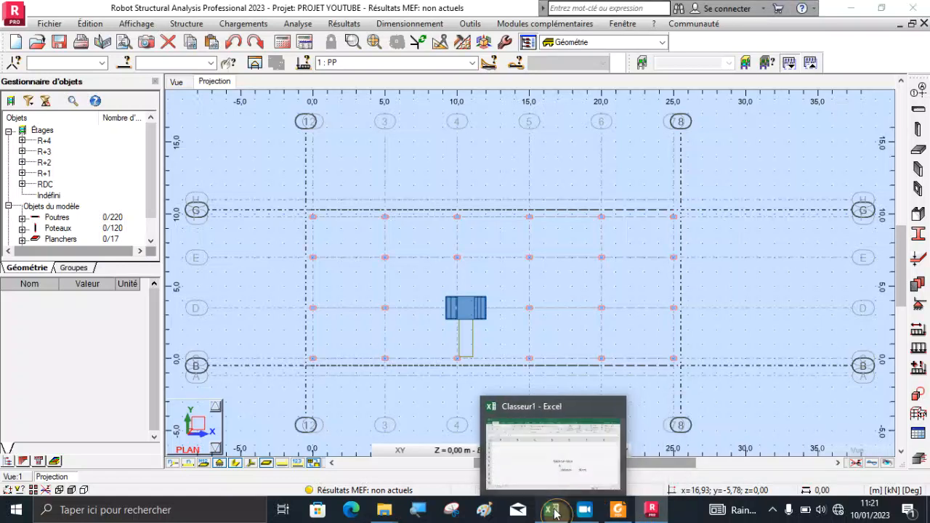
click(554, 513)
scroll(436, 320, down, 2)
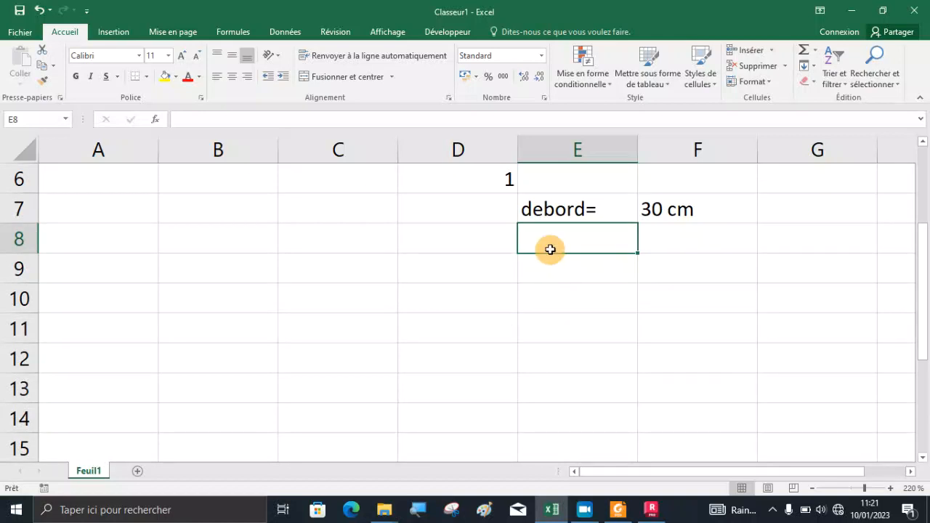
click(616, 510)
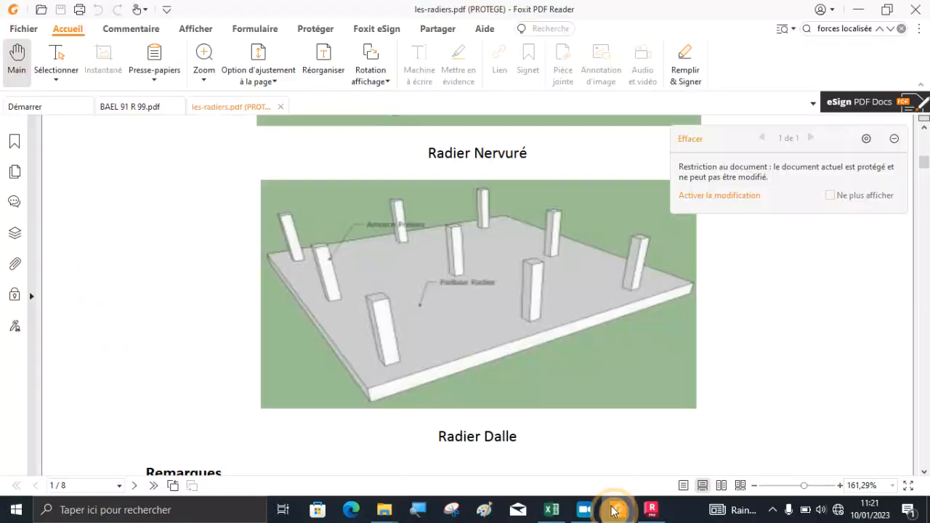
click(615, 510)
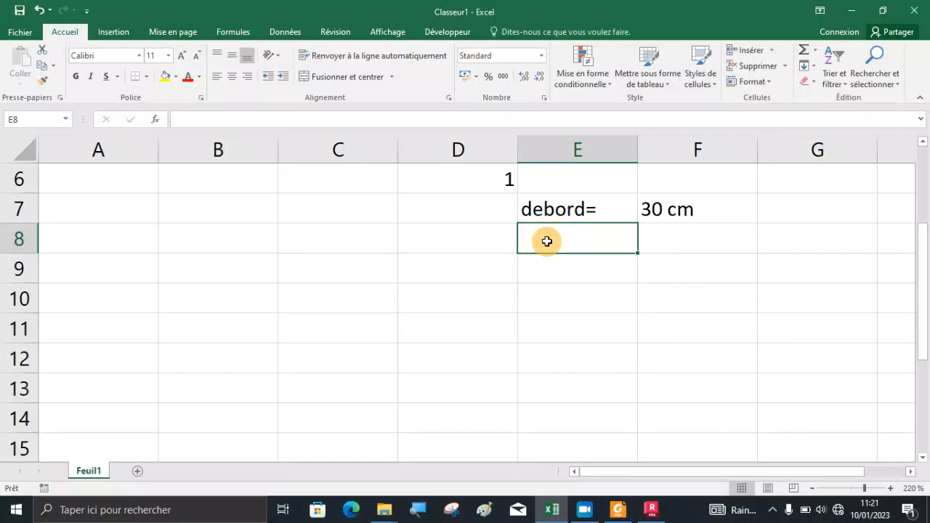
key(Caps_Lock)
text(K)
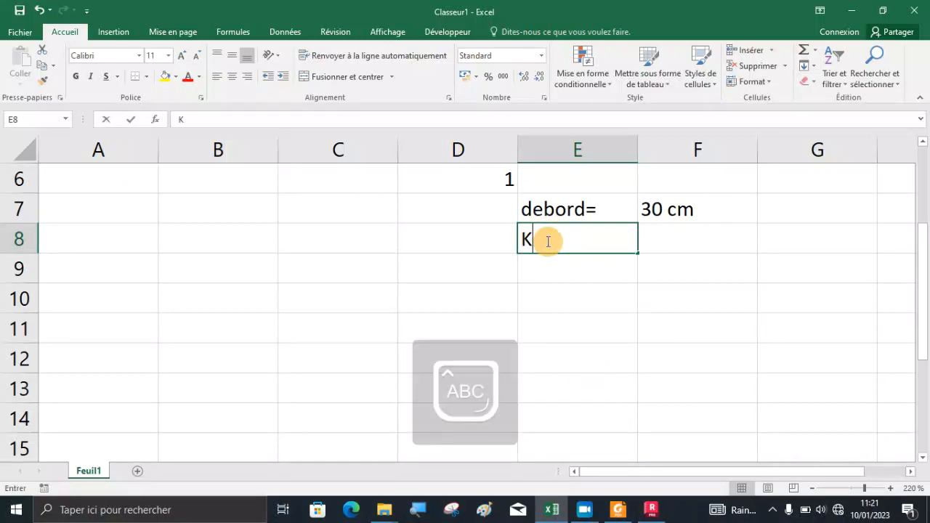
key(Caps_Lock)
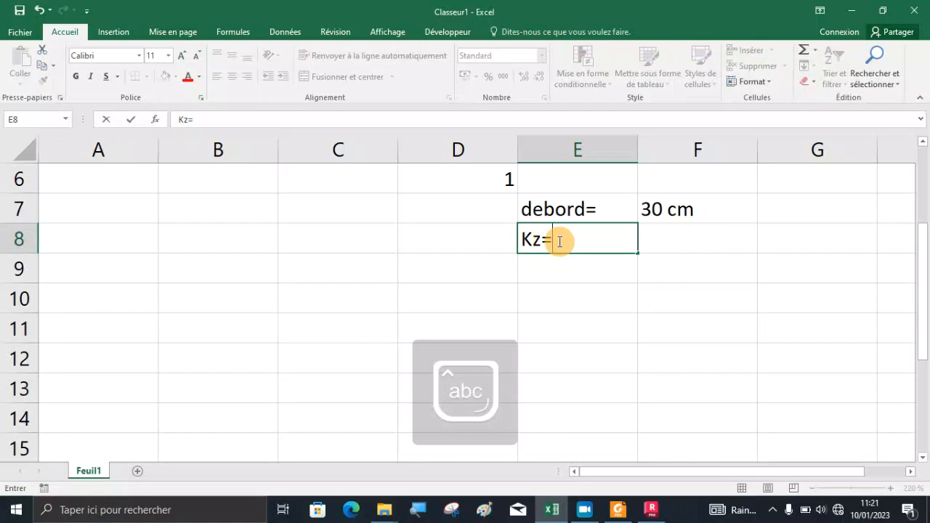
click(673, 243)
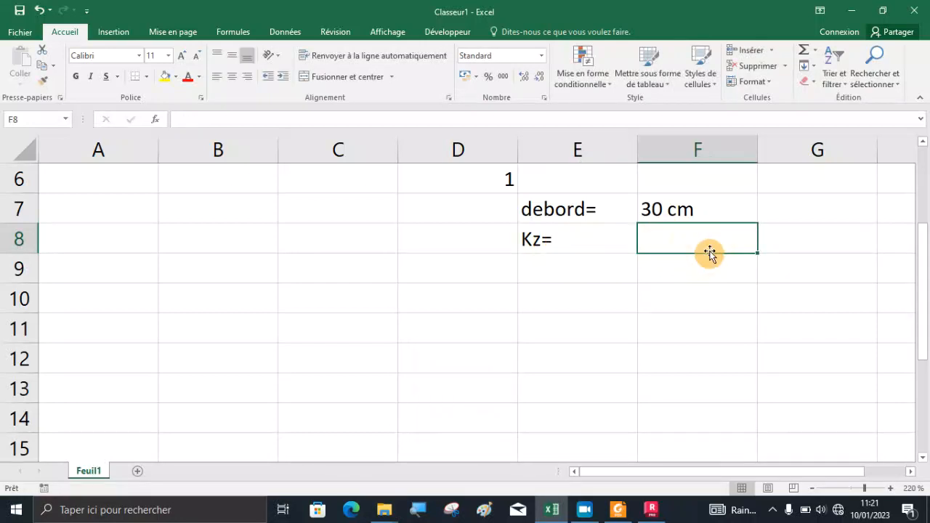
Step: Enter 40*qultime as text in cell F8, beside the Kz= label
scroll(778, 264, up, 2)
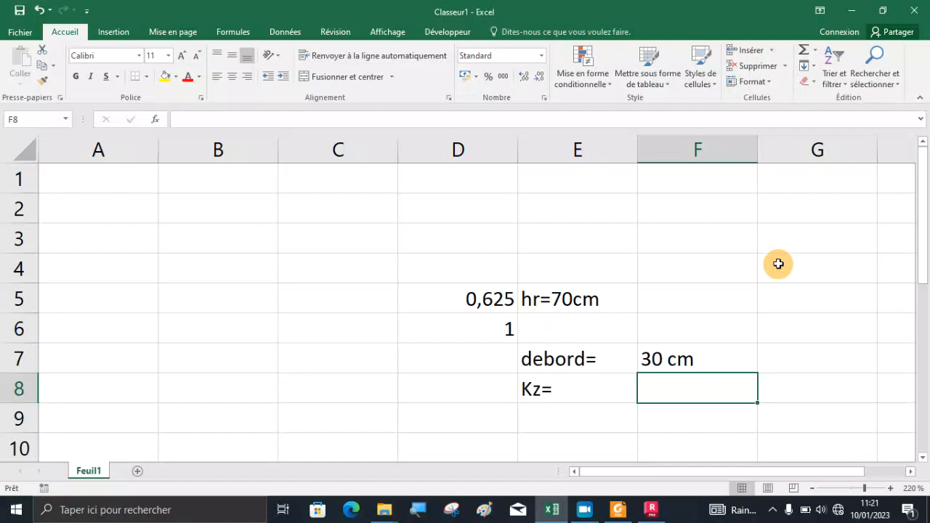
text(40*qultime)
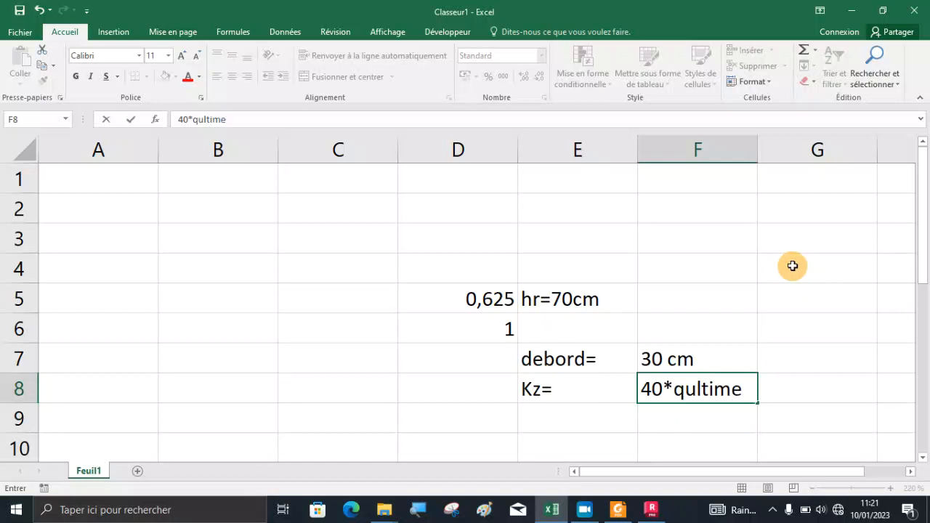
click(617, 266)
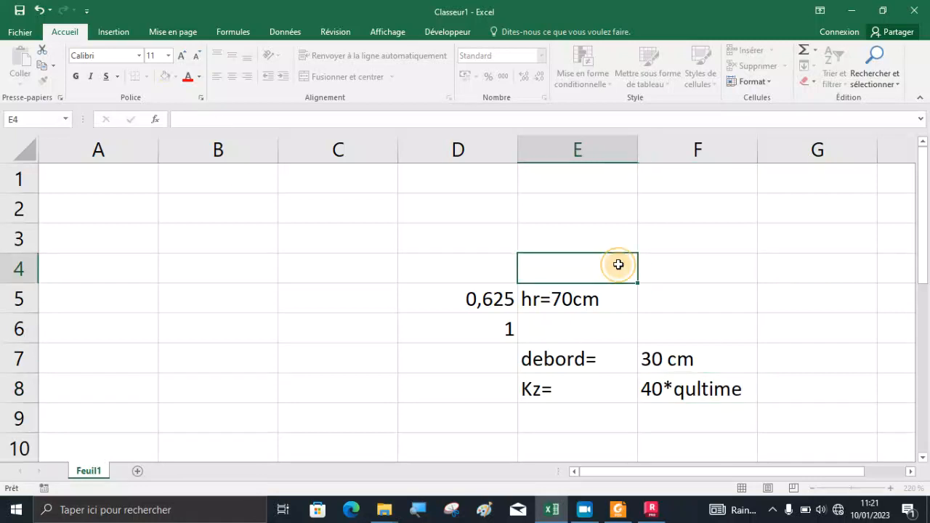
scroll(553, 269, down, 3)
scroll(565, 272, up, 4)
scroll(573, 309, down, 2)
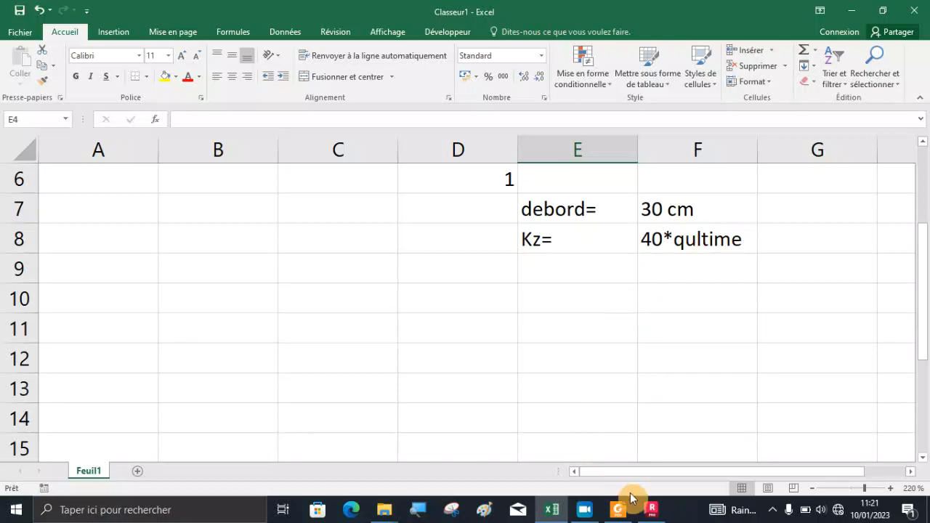
Step: Switch to Robot Structural Analysis, view the available elastic soil definitions for bars and close them without applying any
click(649, 511)
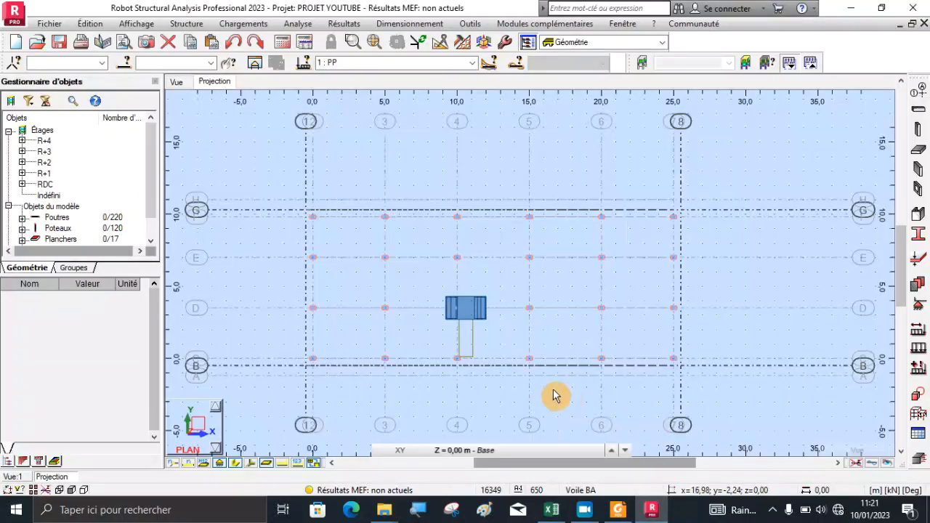
scroll(502, 369, up, 1)
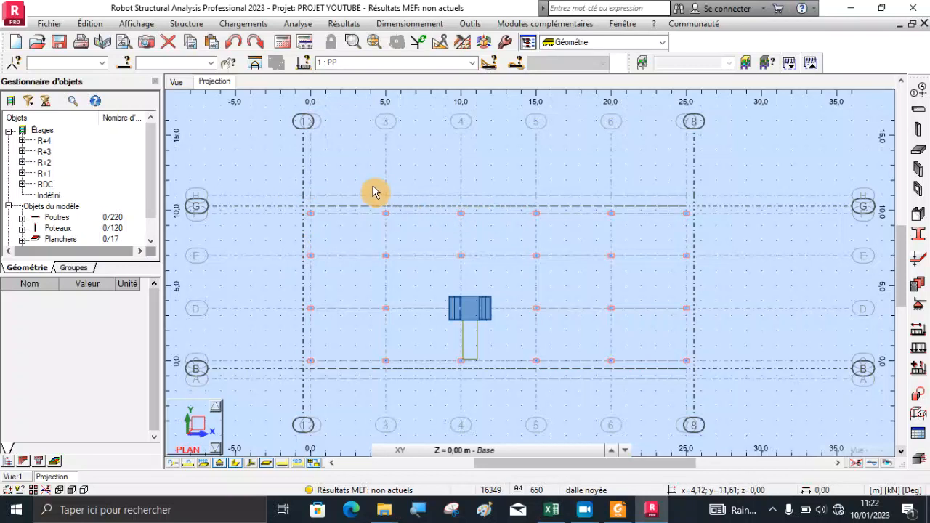
click(187, 27)
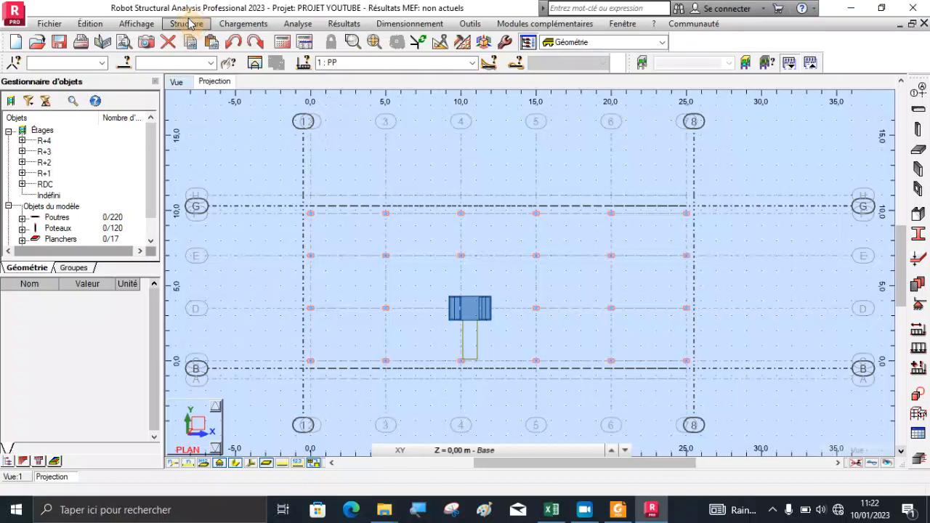
click(188, 24)
mouse_move(269, 267)
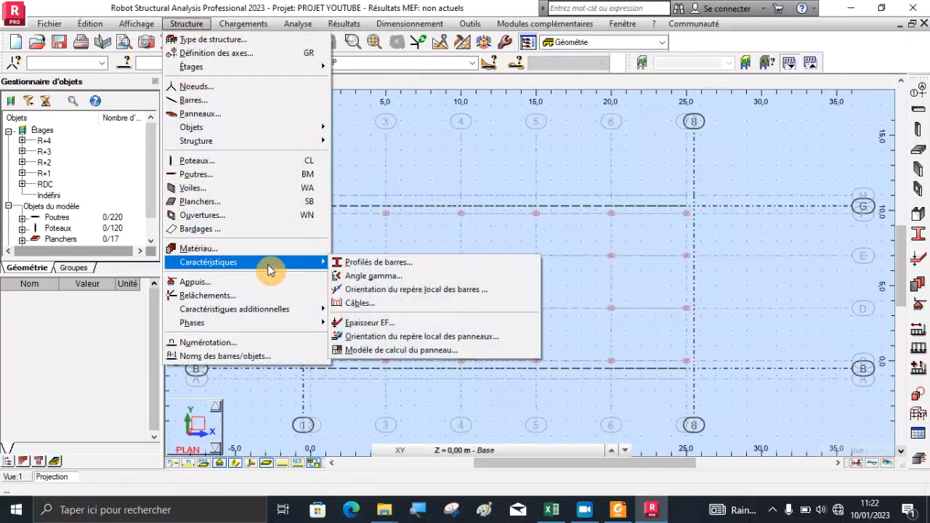
mouse_move(124, 20)
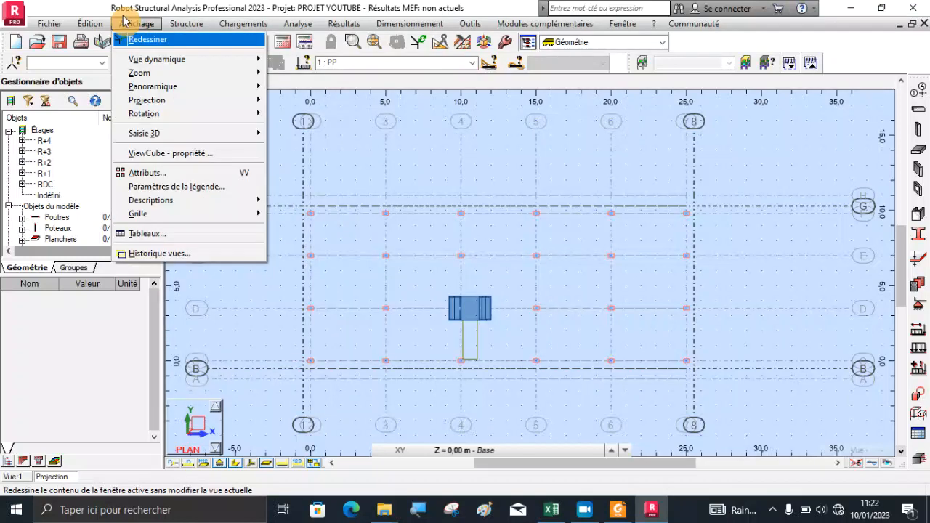
mouse_move(93, 23)
mouse_move(152, 232)
mouse_move(187, 23)
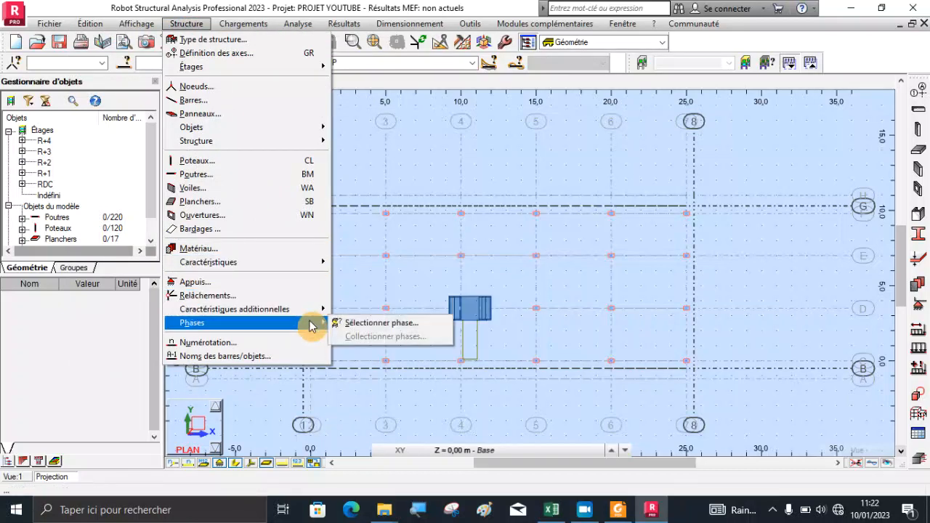
mouse_move(314, 312)
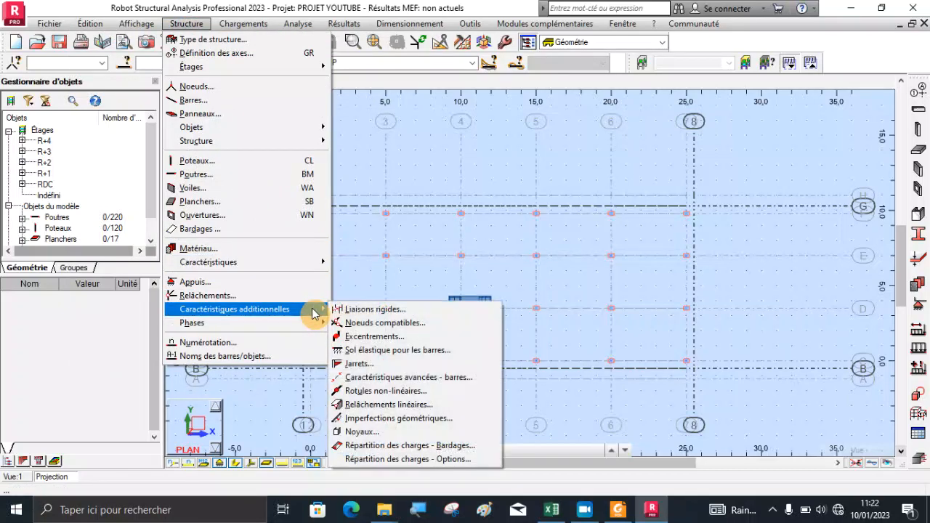
click(379, 351)
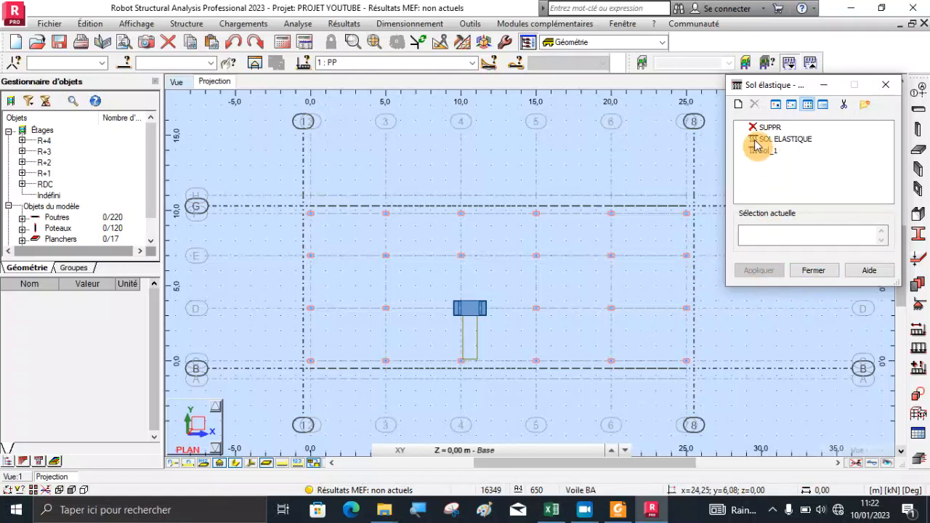
click(886, 85)
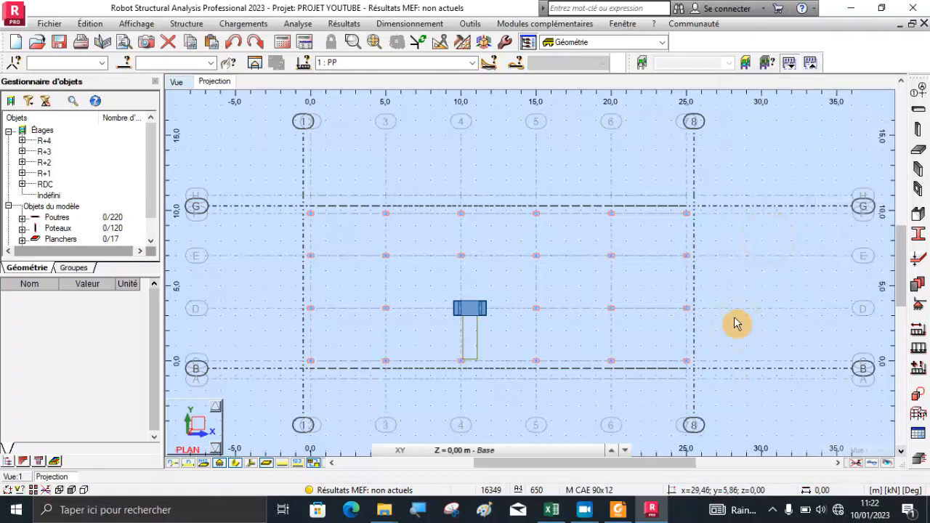
Step: Switch to Excel and enter 0,3mpa in cell E9 and its equivalent 300kn/m2 in cell F9
click(552, 509)
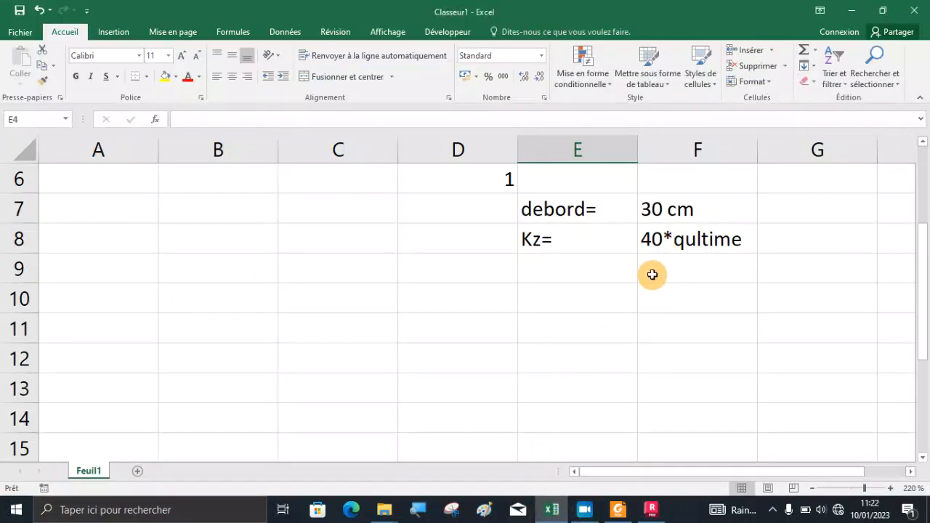
click(600, 272)
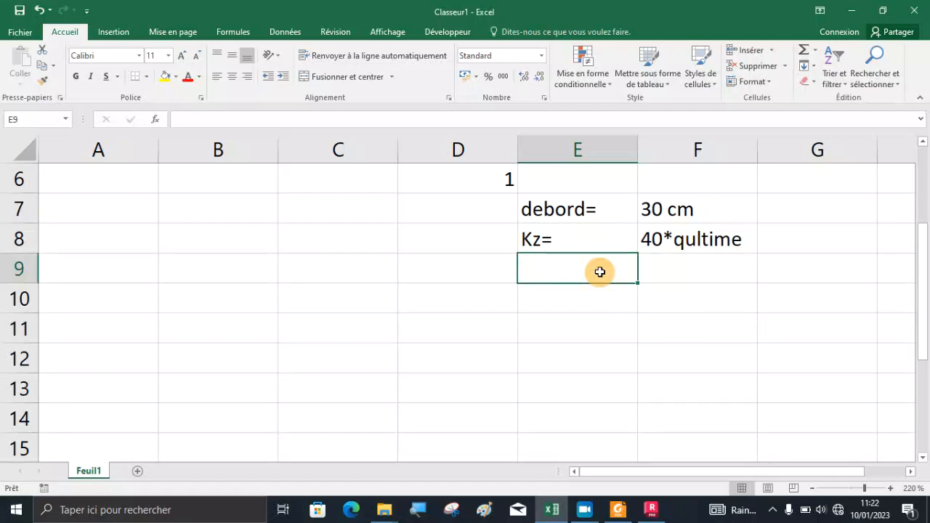
text(0,3mpa)
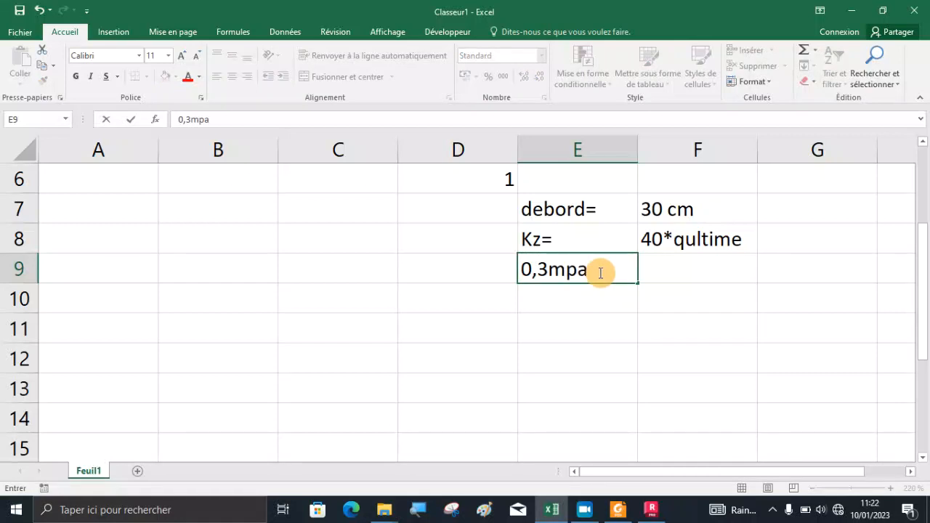
click(666, 276)
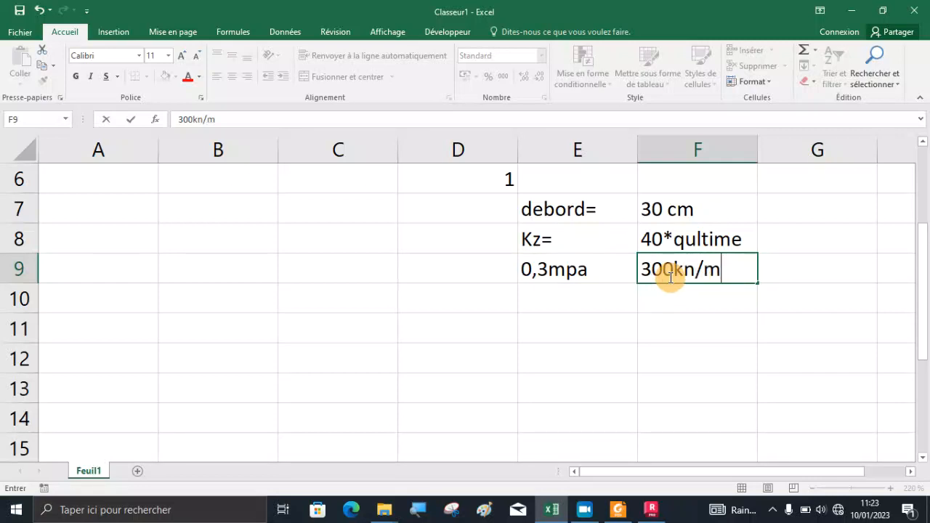
scroll(726, 324, up, 2)
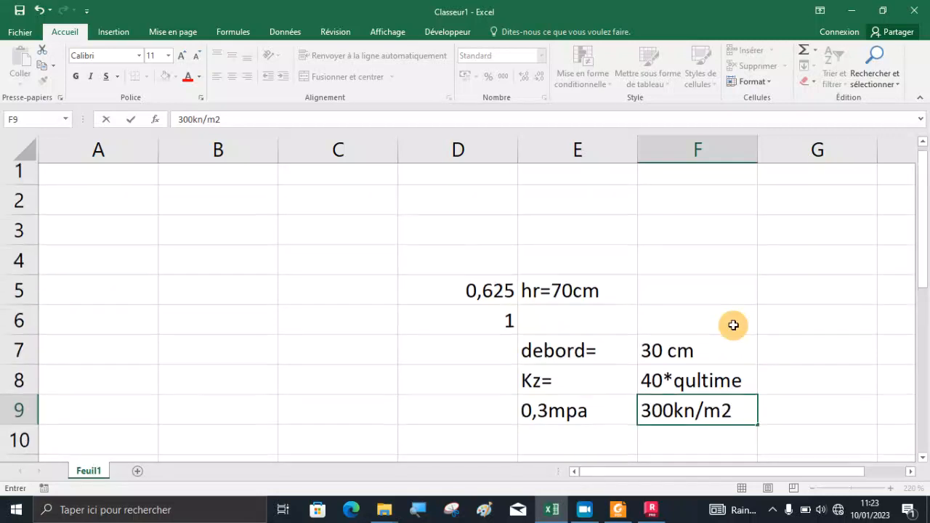
scroll(542, 309, down, 2)
Step: Calculate the Kz value in cell E10 with the formula =40*300
click(546, 297)
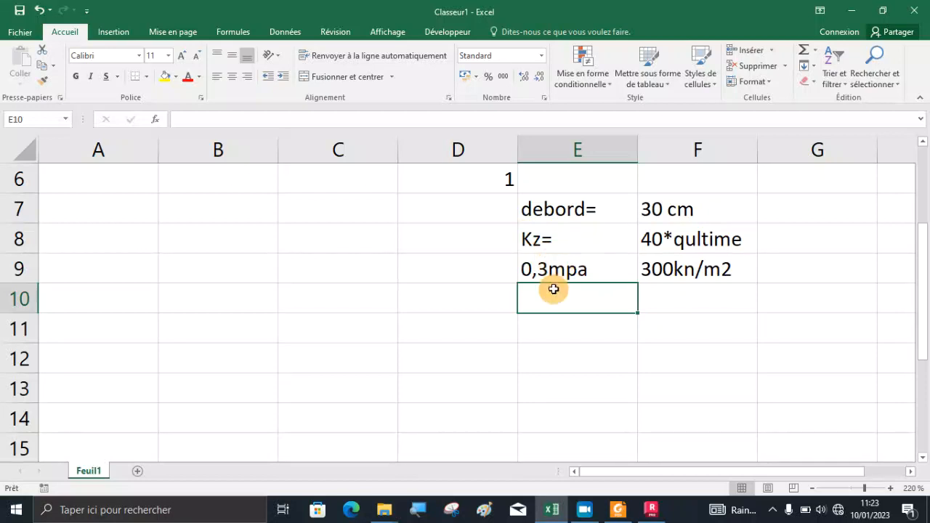
text(=40*)
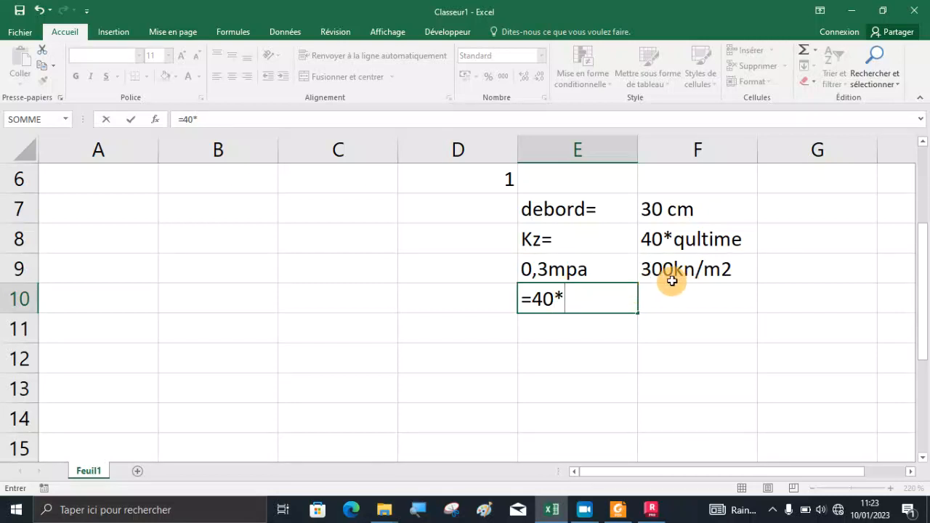
text(300)
key(Return)
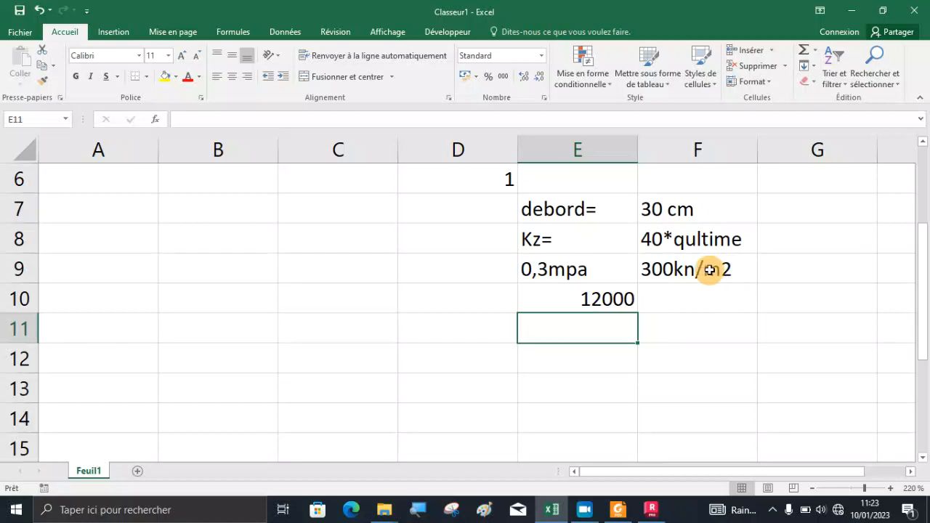
click(630, 293)
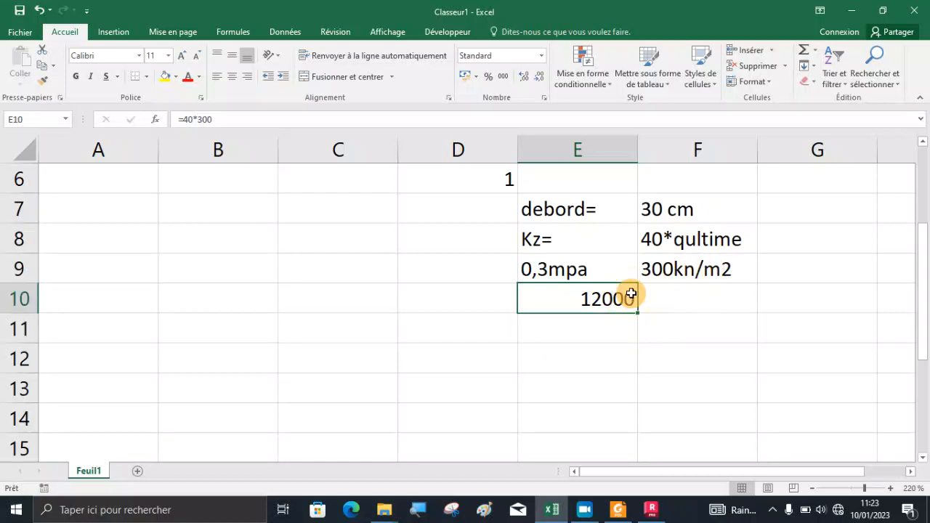
Step: Switch to Robot Structural Analysis, start a floor definition and set its model to coque
click(649, 507)
click(590, 449)
click(419, 329)
scroll(376, 291, down, 1)
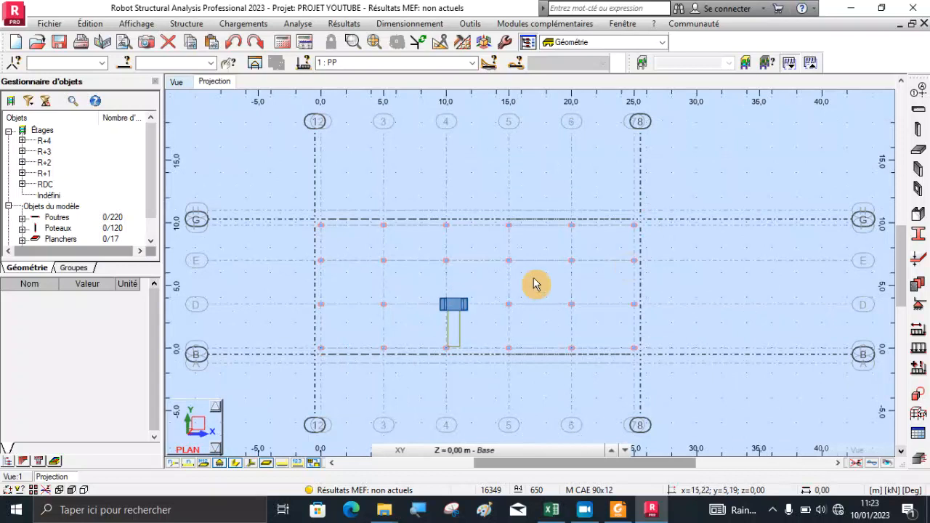
click(920, 157)
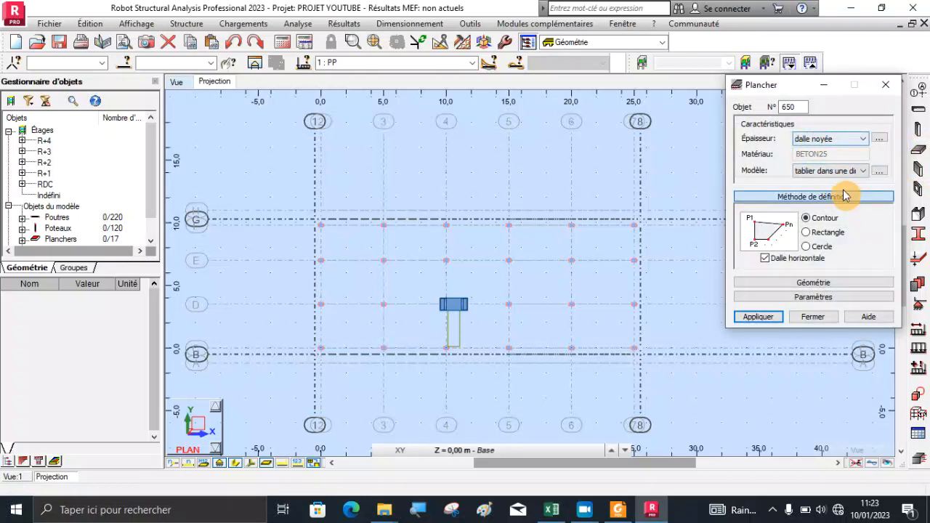
click(835, 171)
click(813, 219)
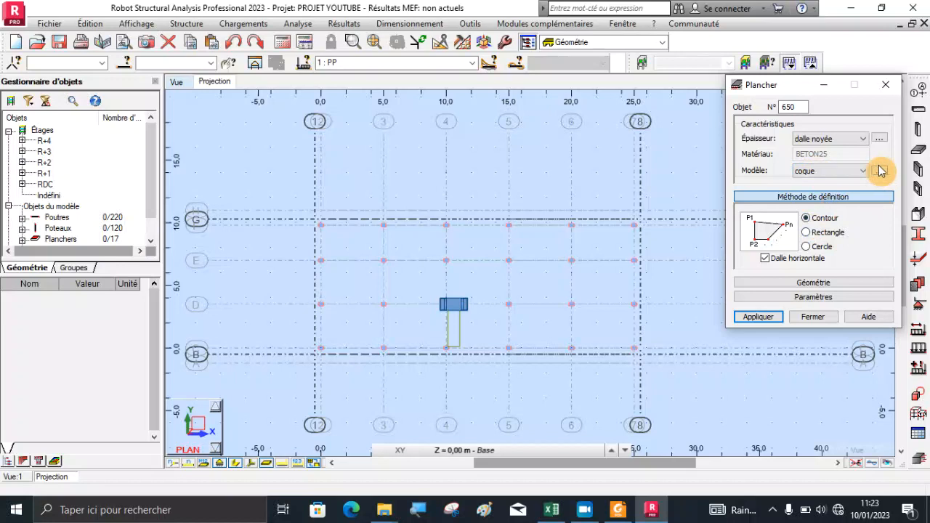
Step: Start a new uniform floor thickness definition and name it dalle radier
click(881, 140)
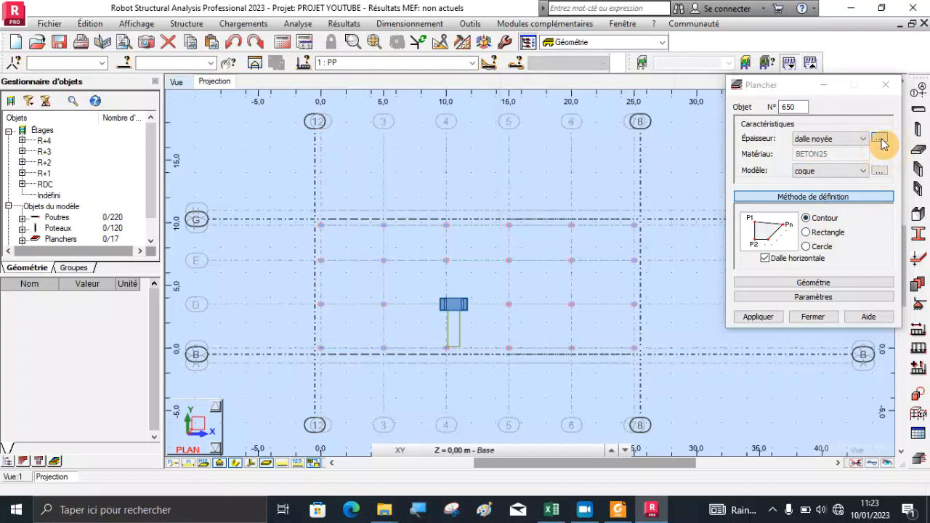
drag(724, 133, 434, 97)
triple_click(451, 226)
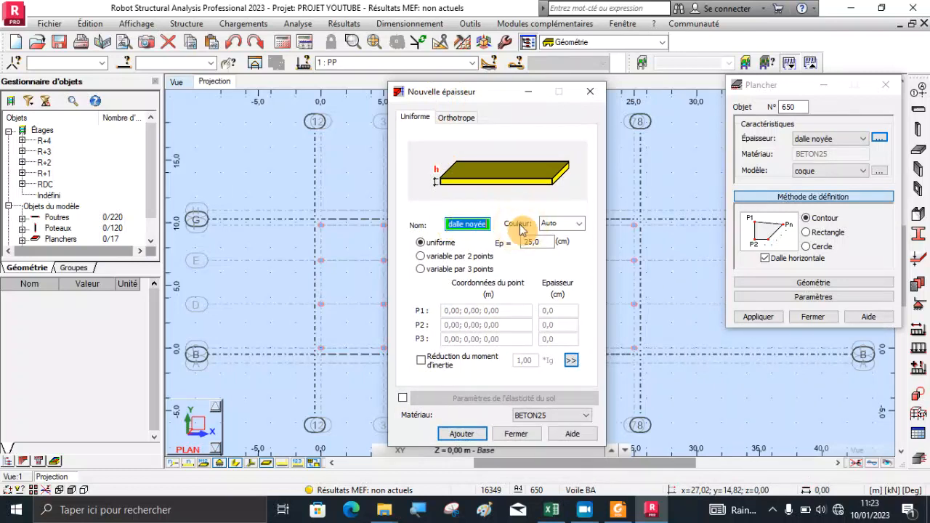
text(dalle)
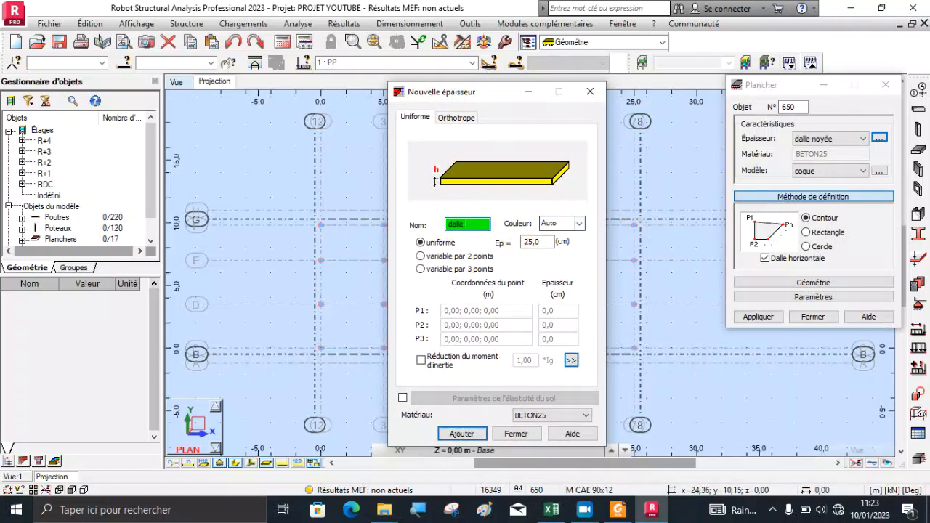
key(BackSpace)
key(BackSpace)
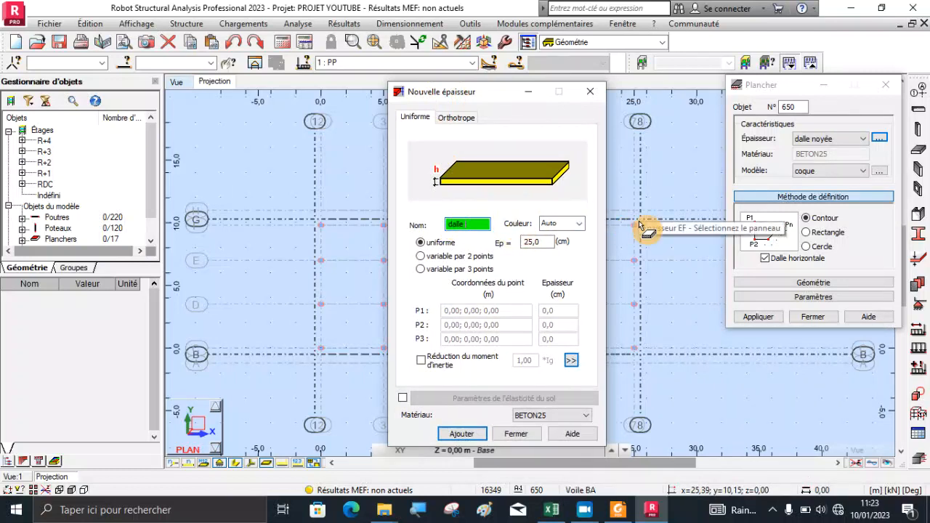
text(radier)
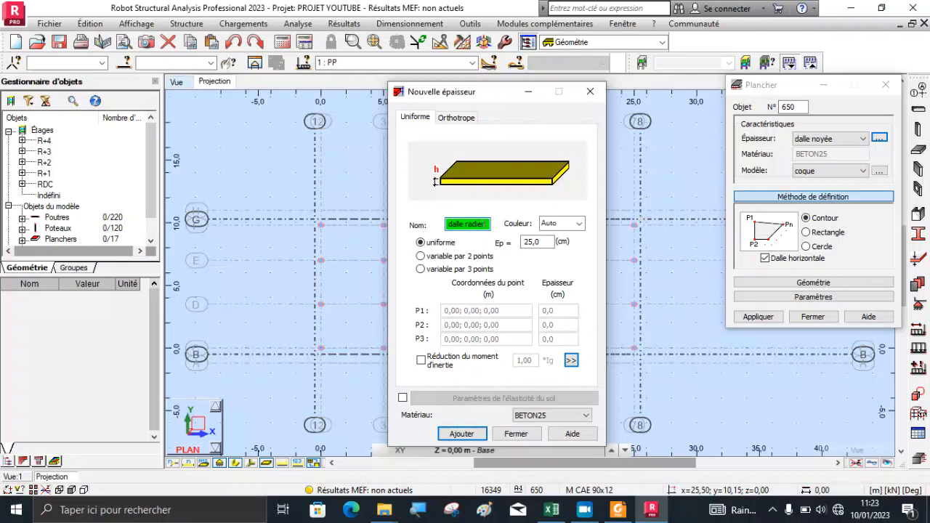
Step: Check the raft height in Excel, return to Robot, append 70 to the thickness name and set the thickness to 70 cm
click(564, 512)
scroll(598, 409, up, 2)
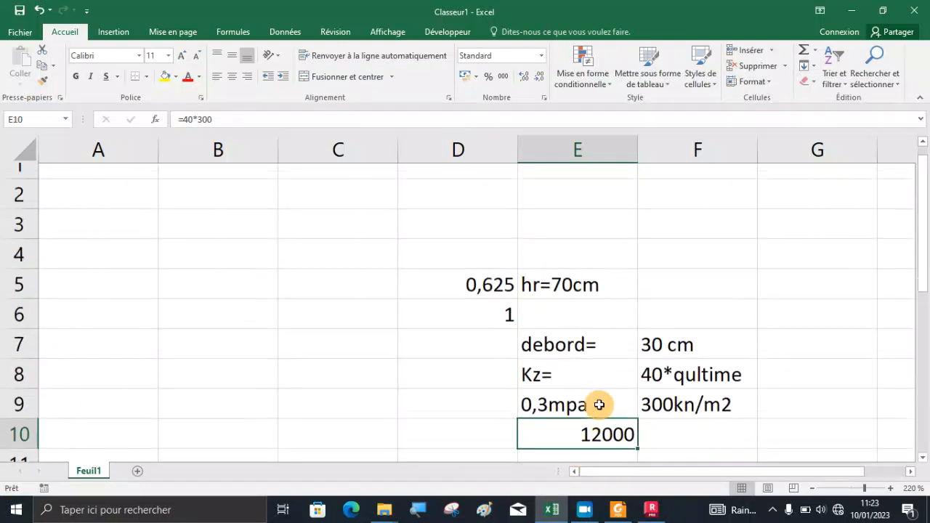
click(652, 509)
text(70)
double_click(542, 242)
text(7)
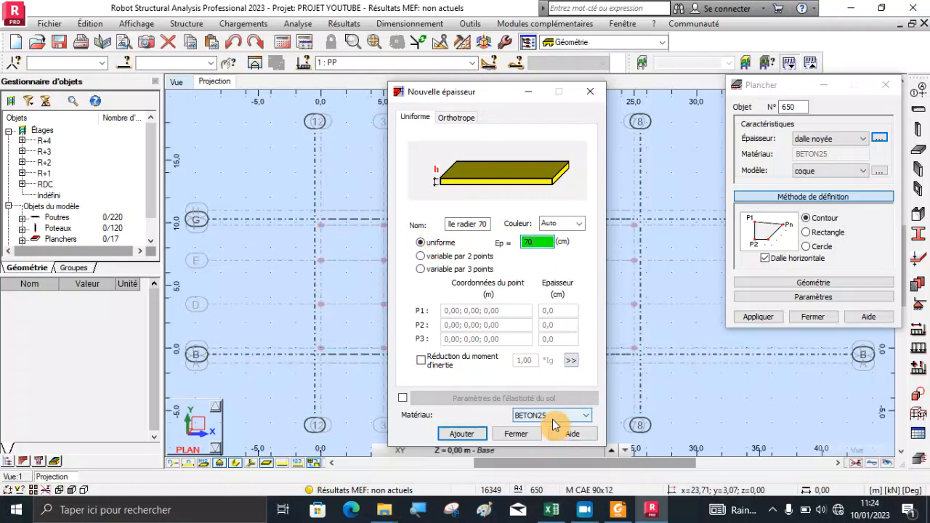
Step: Enable the soil elasticity parameters for the raft thickness and set Kz to 12000 kN/m3
click(403, 401)
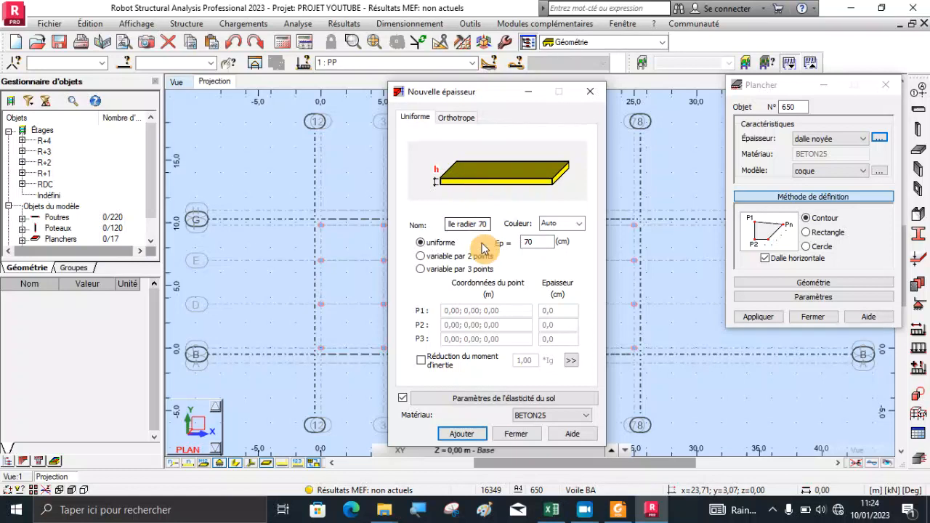
click(470, 407)
click(560, 306)
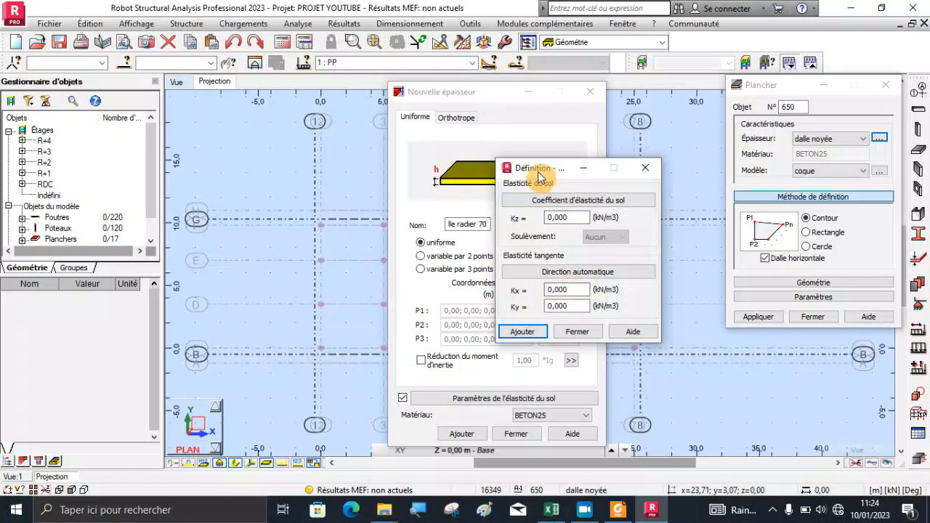
drag(530, 170, 497, 136)
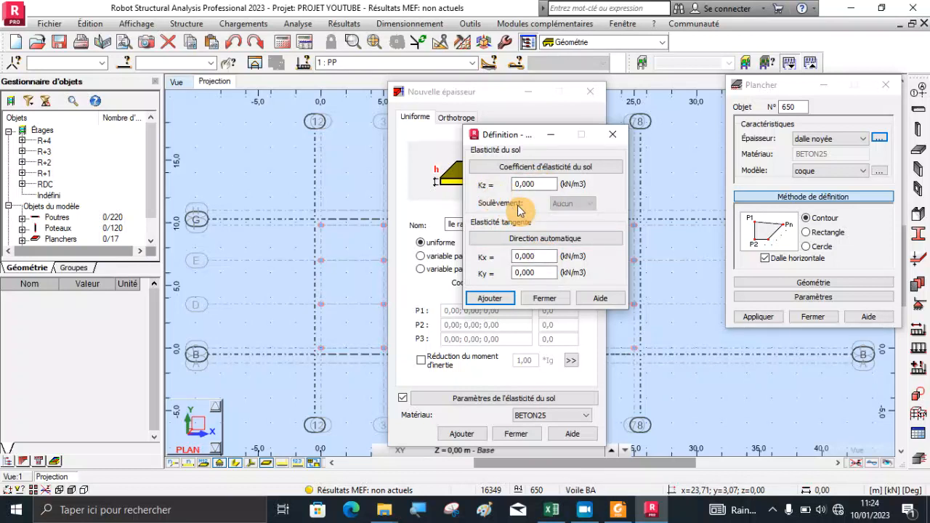
drag(545, 184, 468, 182)
text(120)
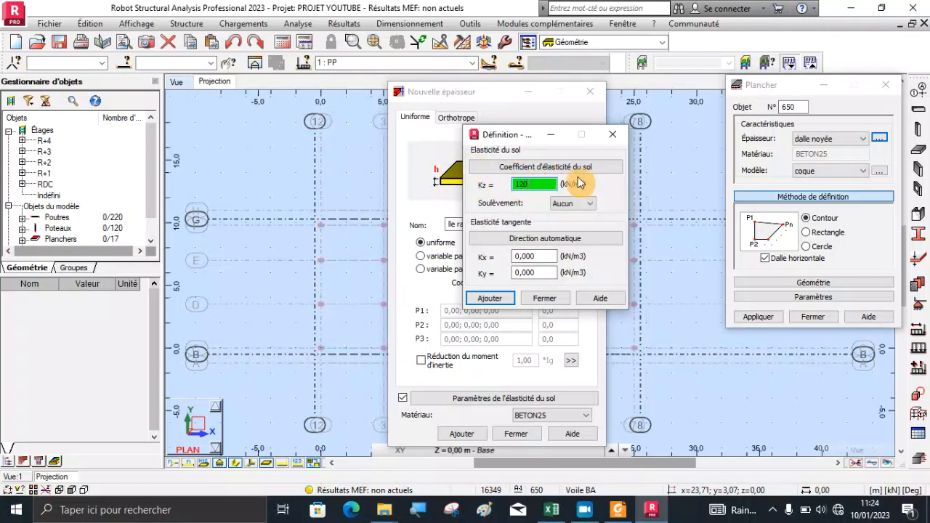
text(00)
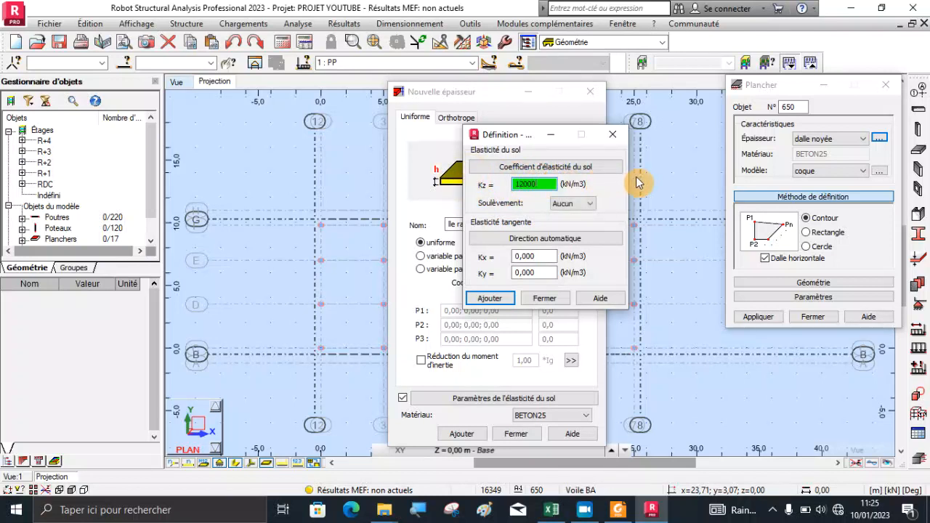
double_click(536, 256)
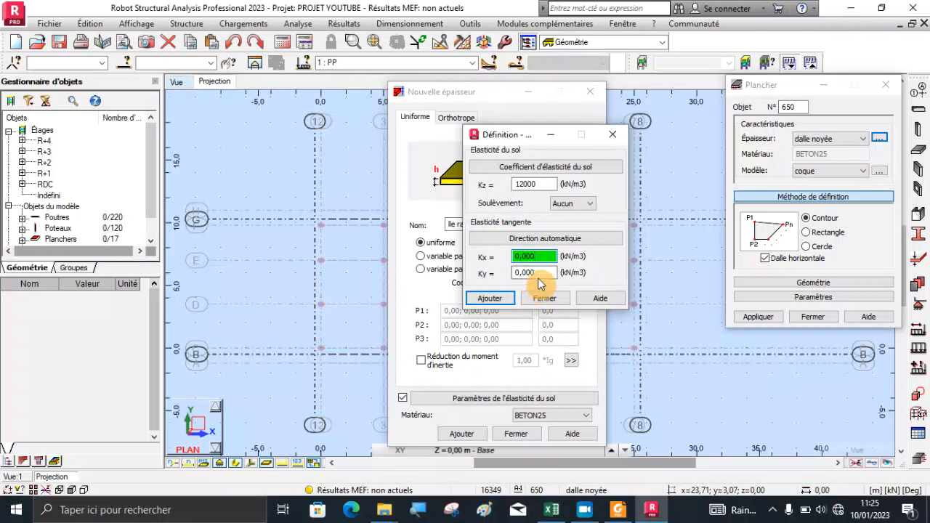
double_click(539, 273)
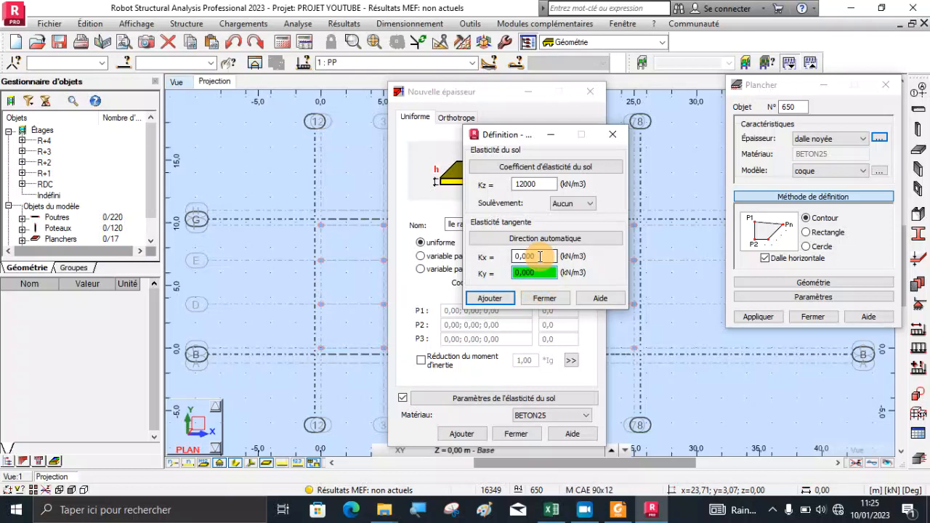
double_click(539, 256)
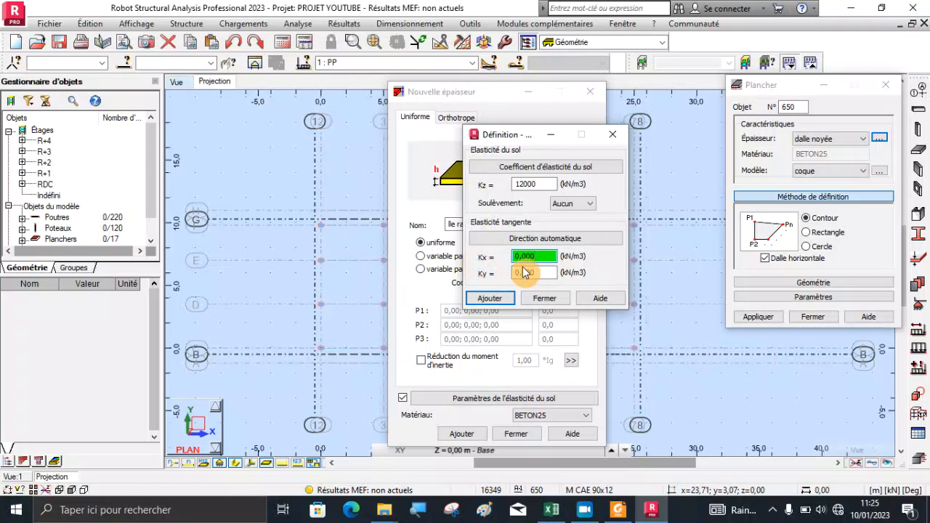
drag(534, 256, 503, 256)
drag(553, 272, 506, 272)
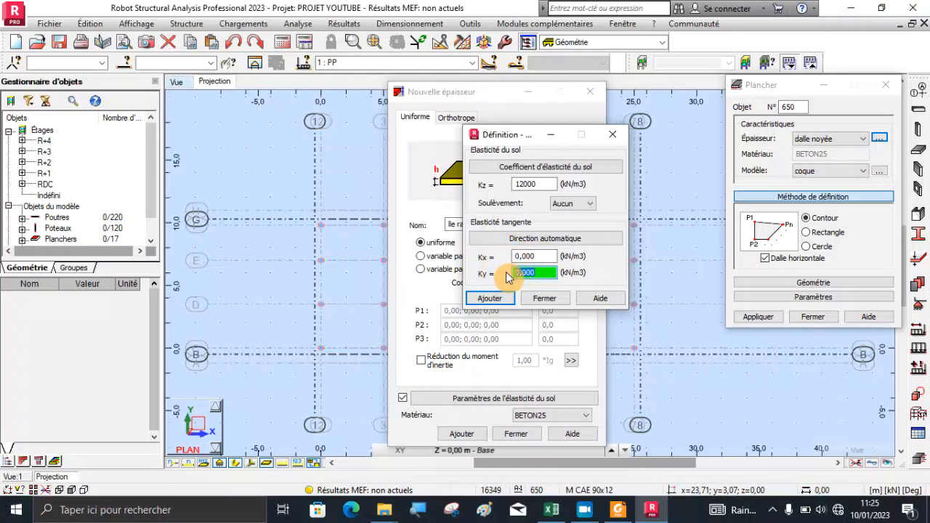
drag(513, 256, 556, 256)
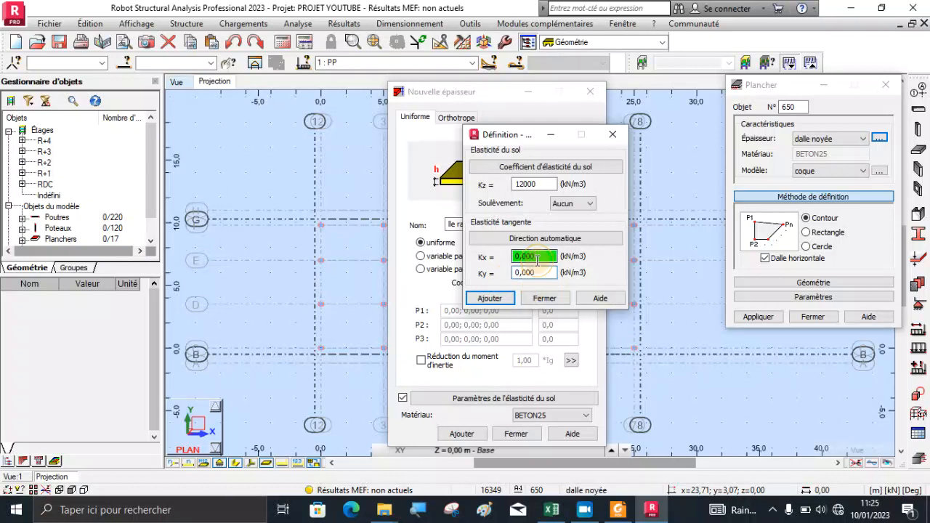
drag(546, 188, 516, 187)
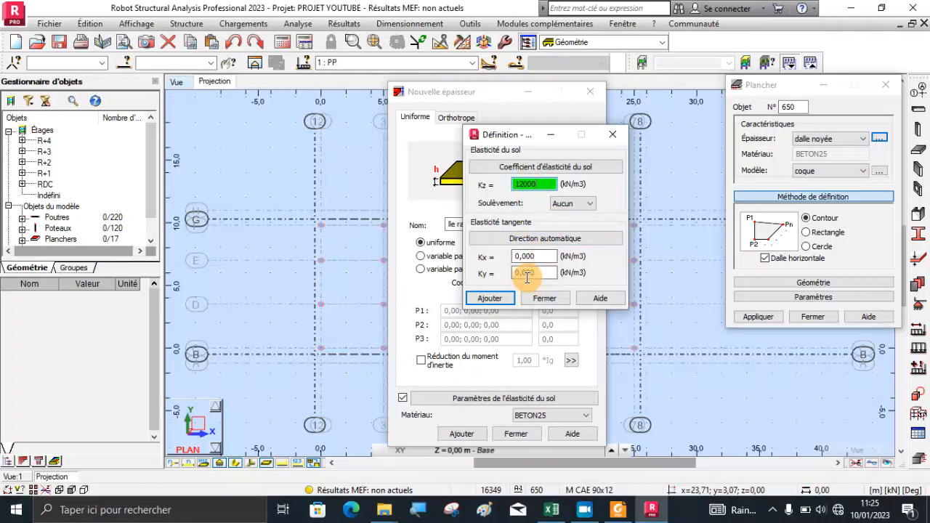
Step: Add the soil elasticity and the new raft thickness definition, and select dalle radier 70 as the floor's thickness
click(489, 299)
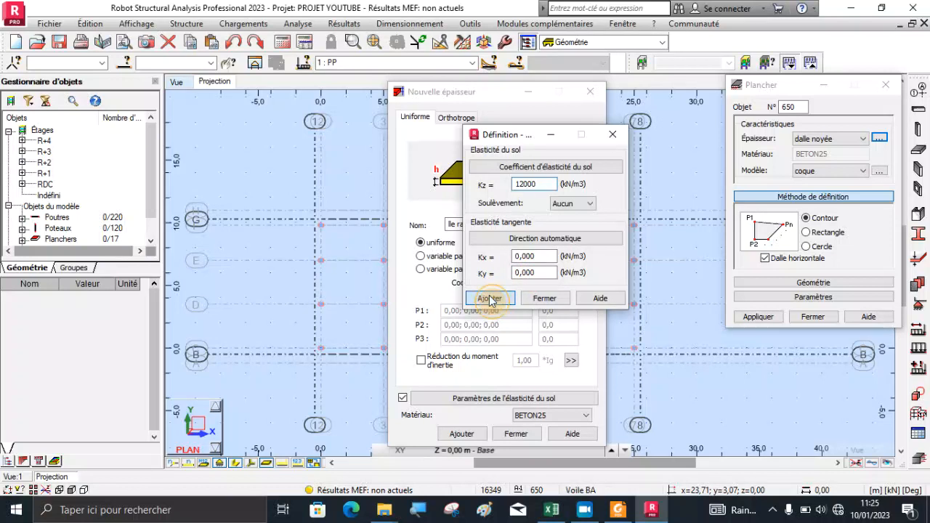
click(462, 434)
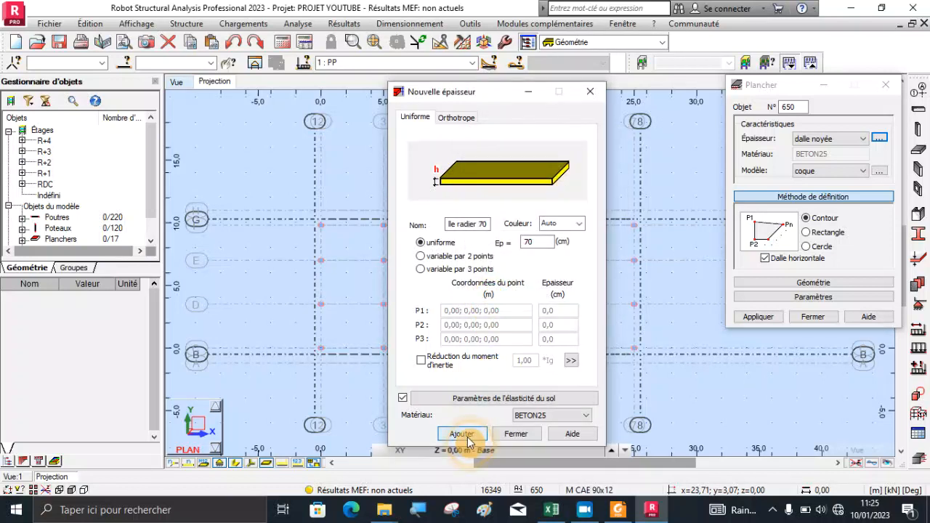
click(516, 434)
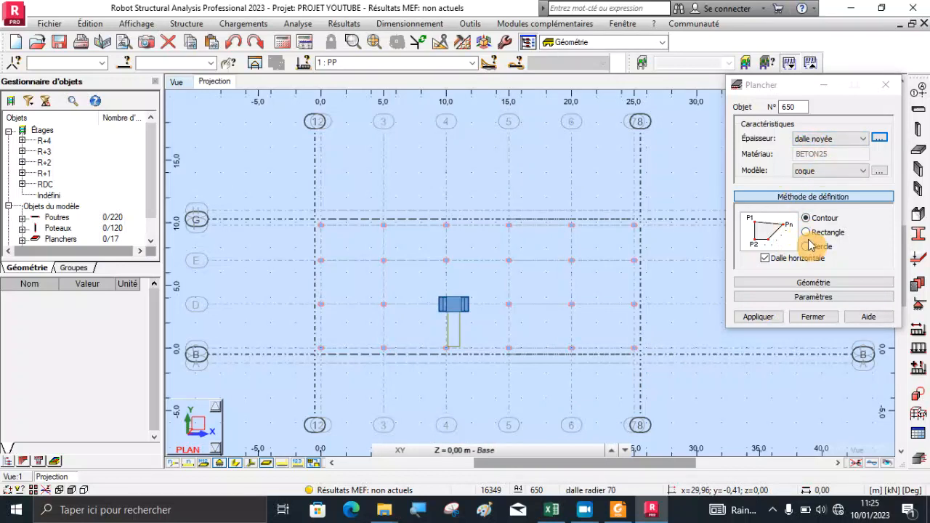
click(825, 139)
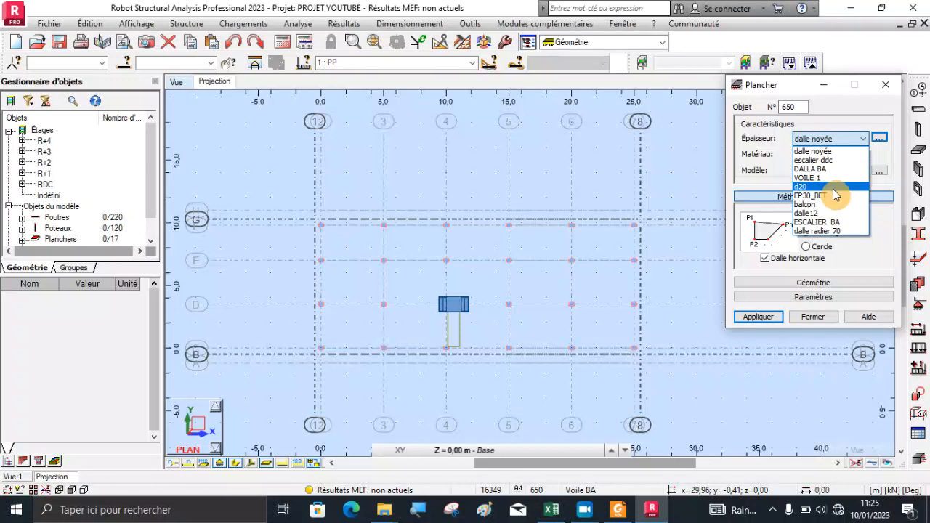
click(828, 232)
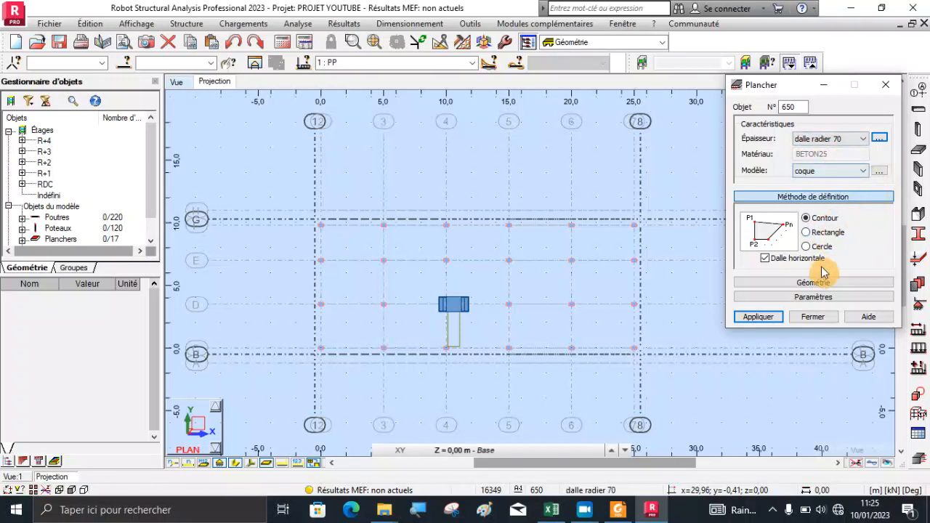
Step: Draw the raft slab as a rectangle through the axis intersections 1-G, 8-G and 8-B, and finish the floor definition
click(808, 232)
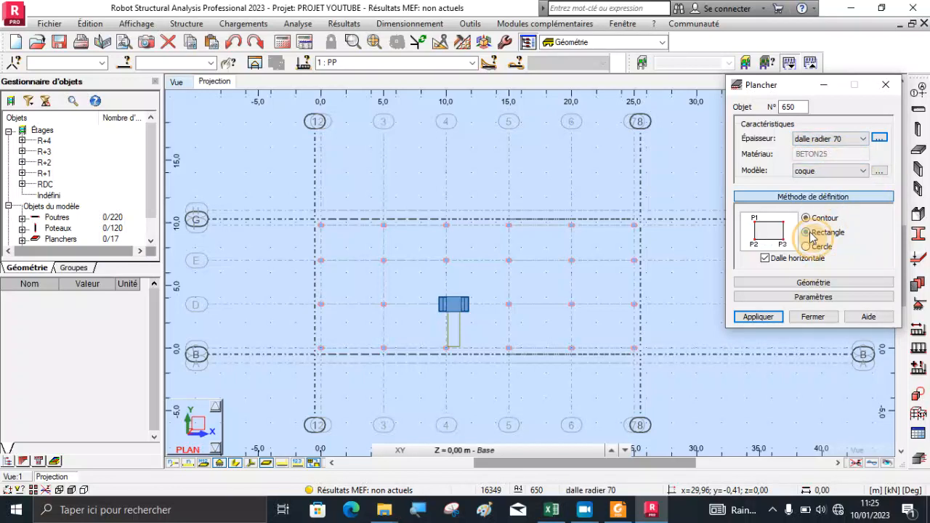
click(314, 223)
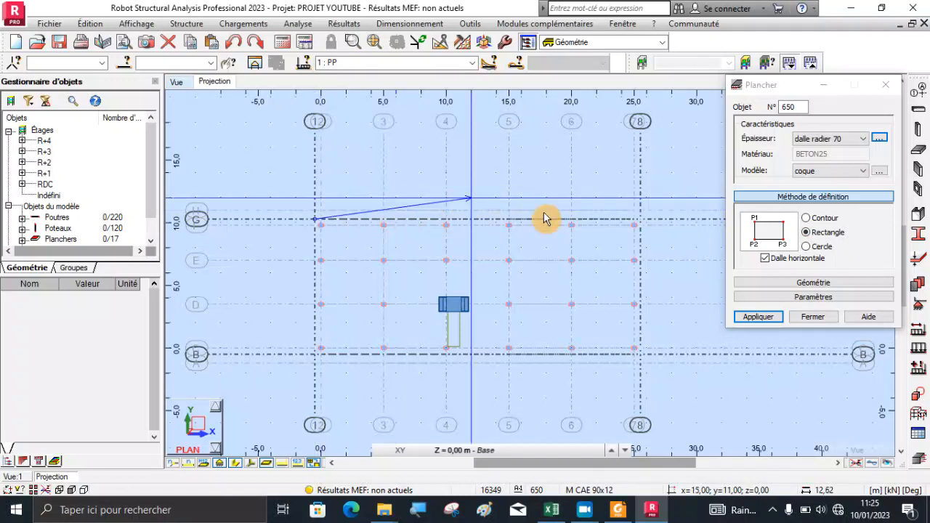
scroll(647, 226, up, 3)
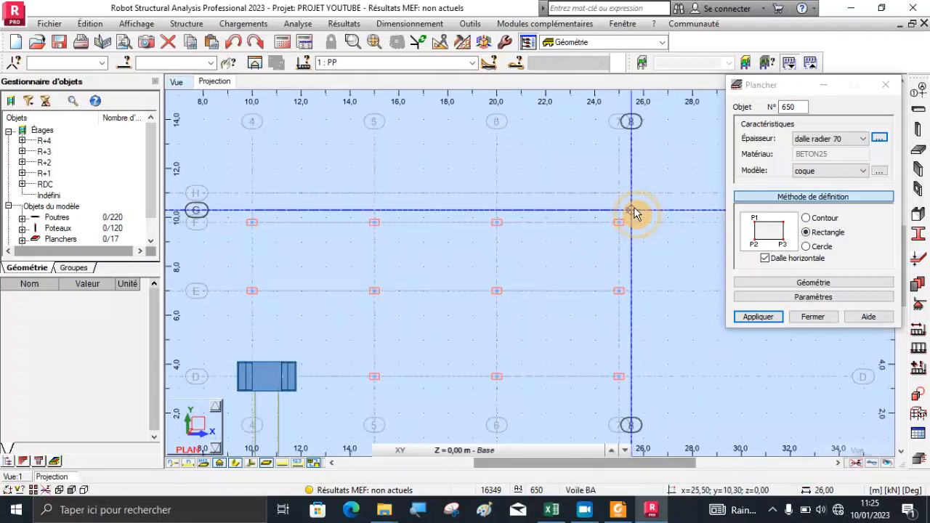
scroll(637, 210, down, 3)
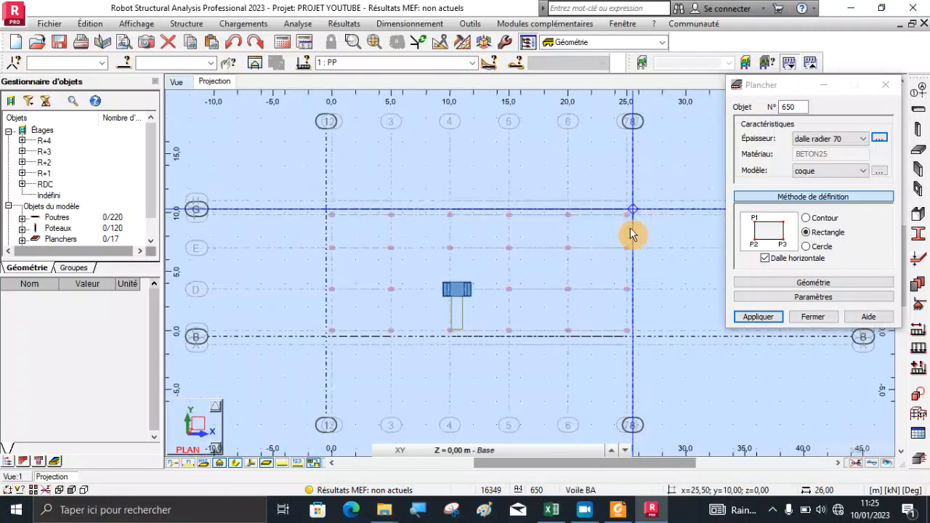
click(635, 335)
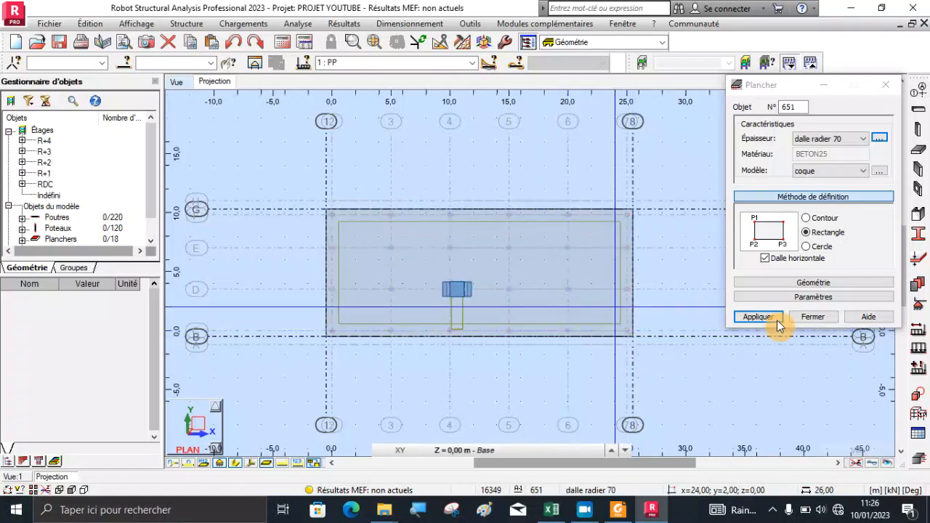
click(811, 318)
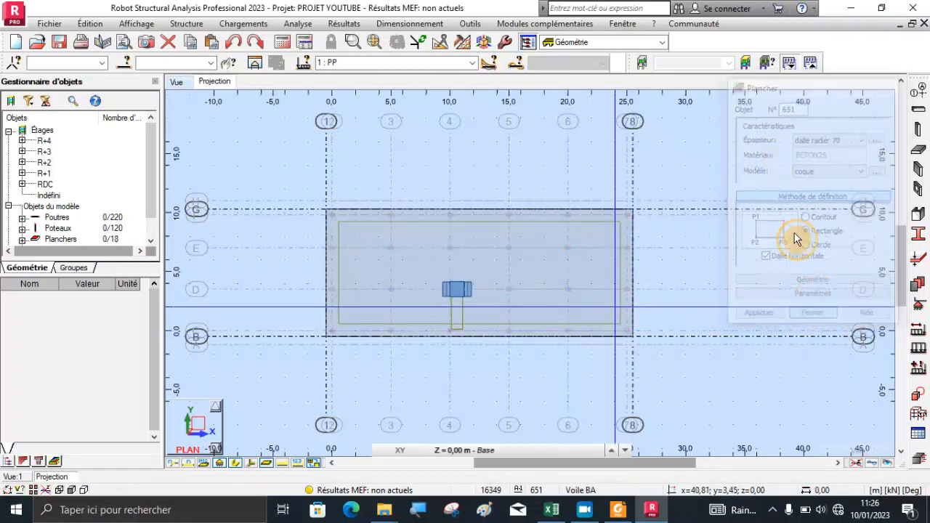
Step: Switch to the 3D view and inspect the new raft slab beneath the building
click(176, 81)
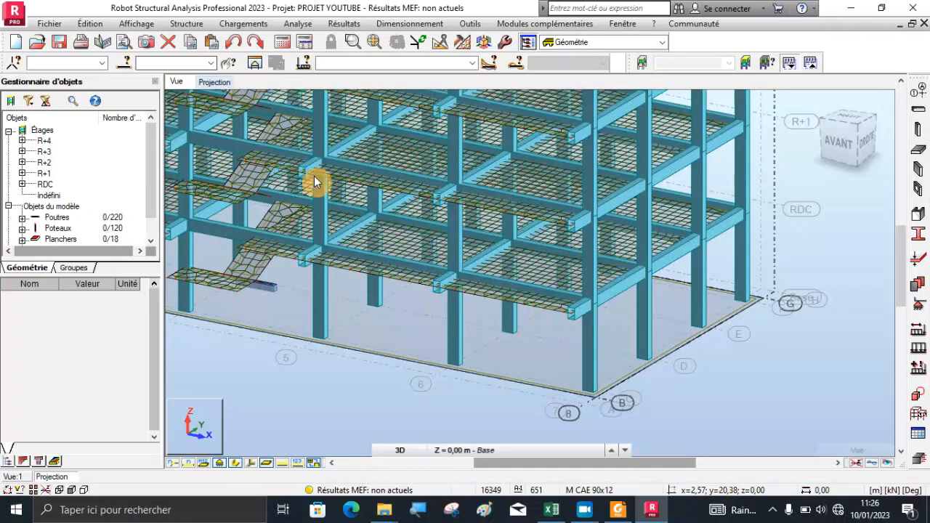
scroll(552, 407, down, 4)
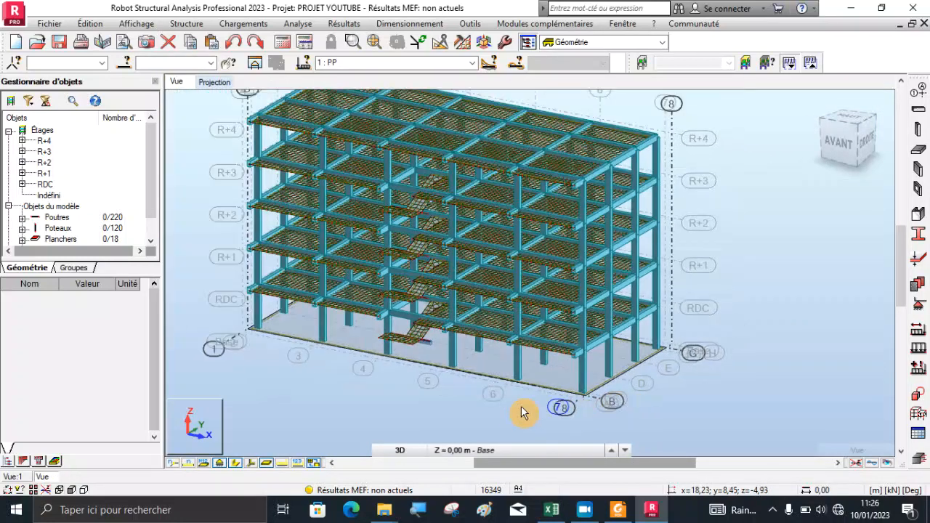
scroll(408, 367, up, 3)
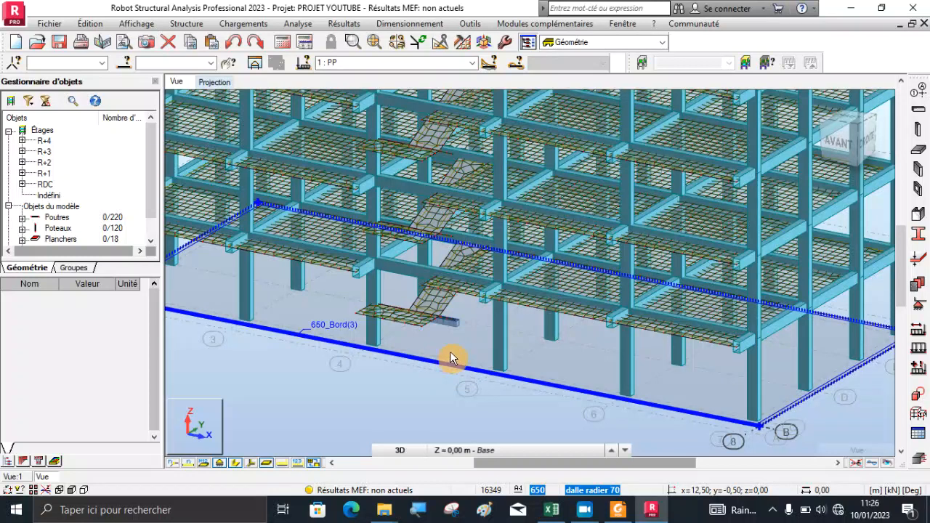
scroll(451, 356, down, 3)
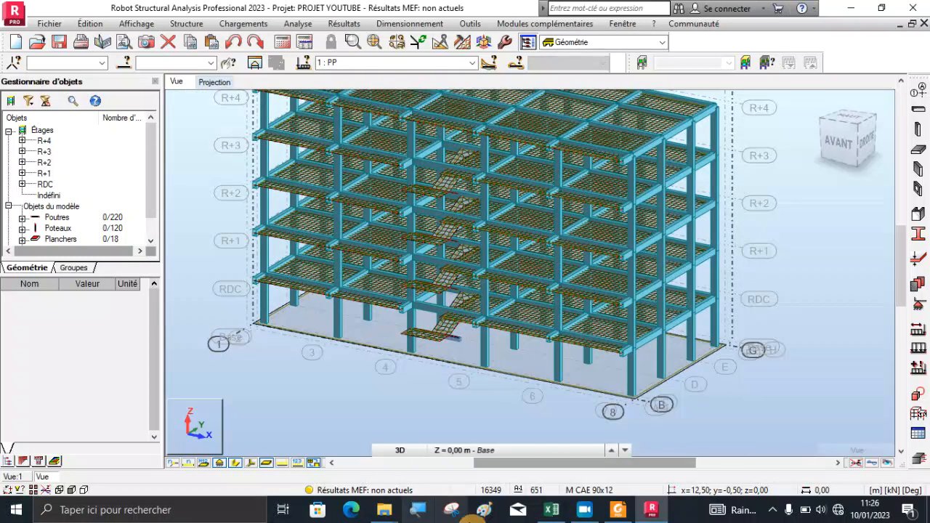
click(584, 510)
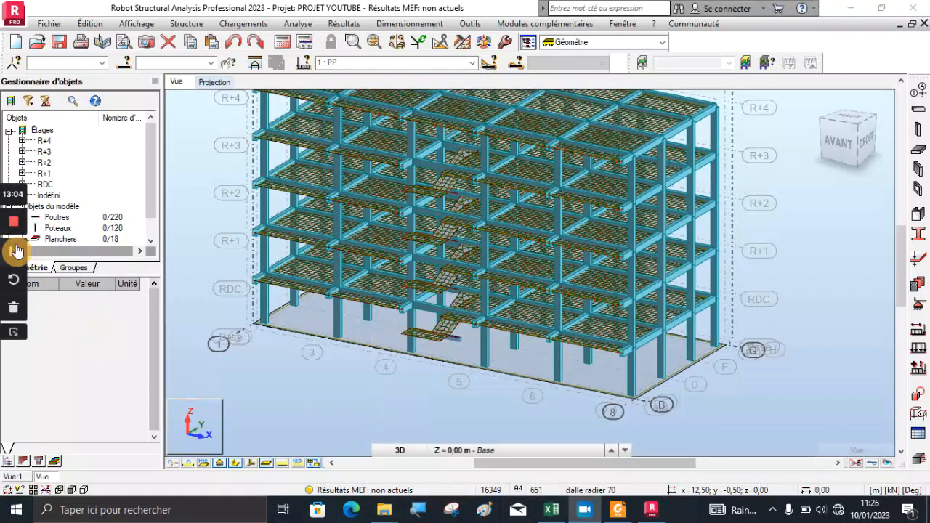
Step: Turn on the display of panel thicknesses (Epaisseur des panneaux) in the view attributes and check the raft's edge
right_click(189, 198)
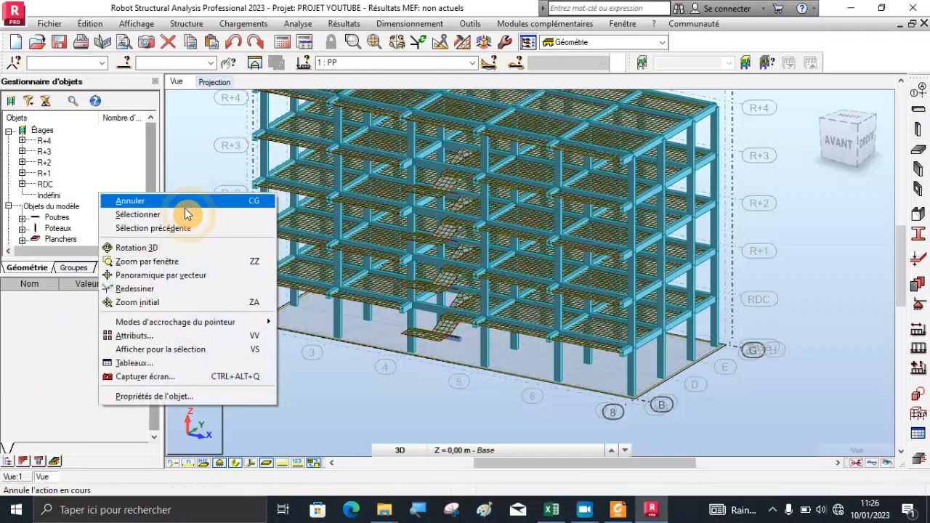
click(142, 338)
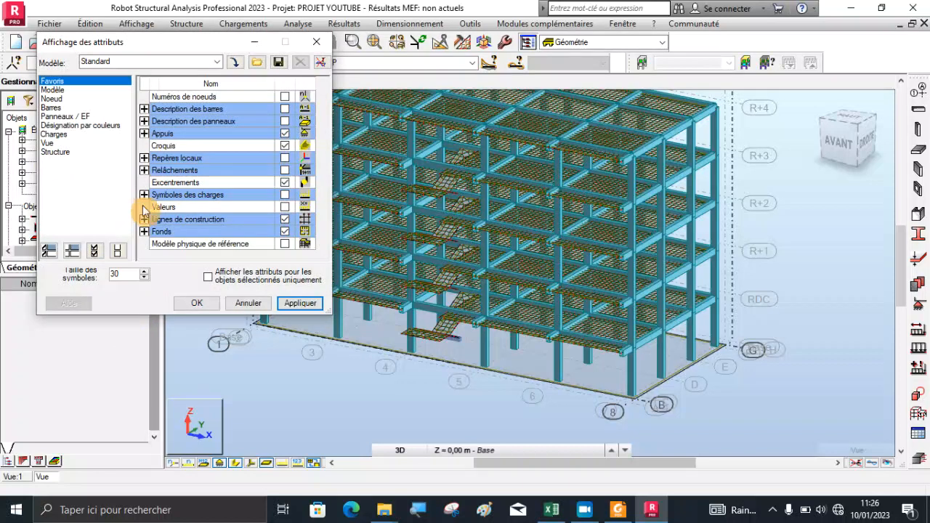
click(60, 117)
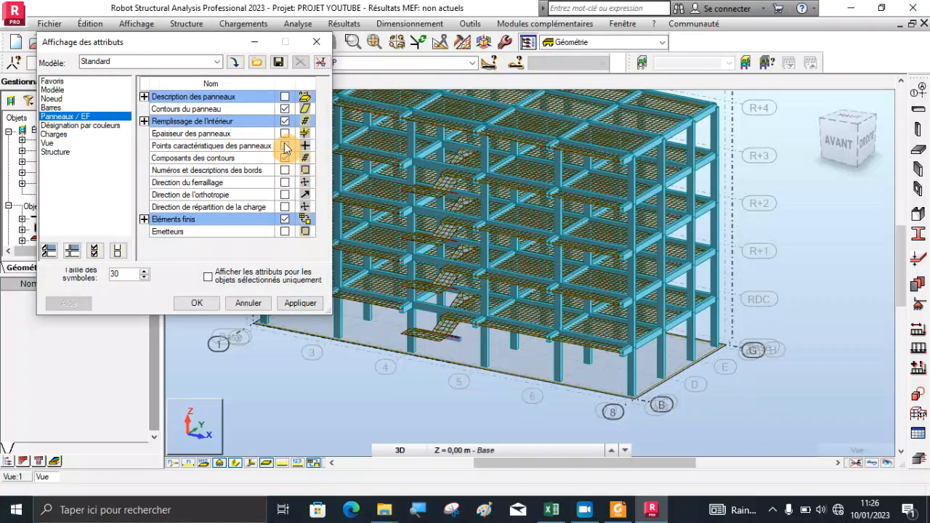
click(284, 134)
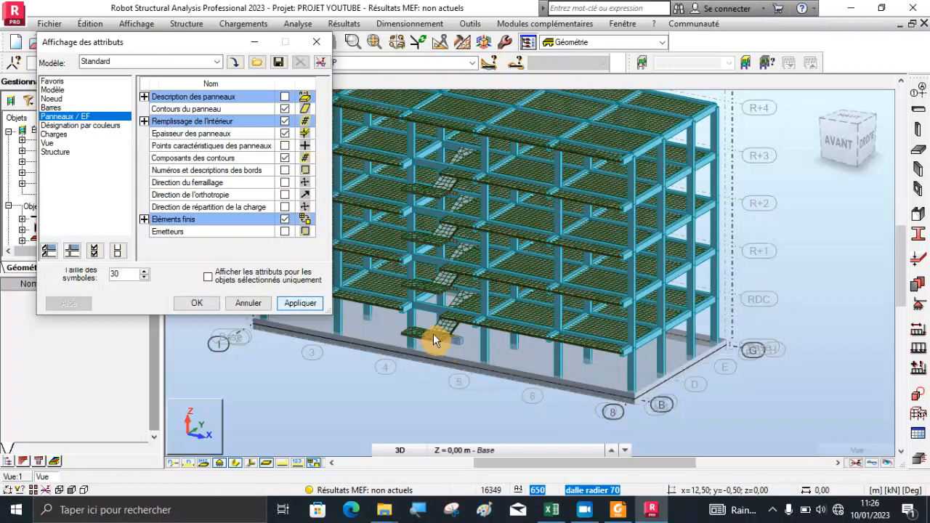
scroll(621, 407, up, 4)
scroll(636, 402, up, 2)
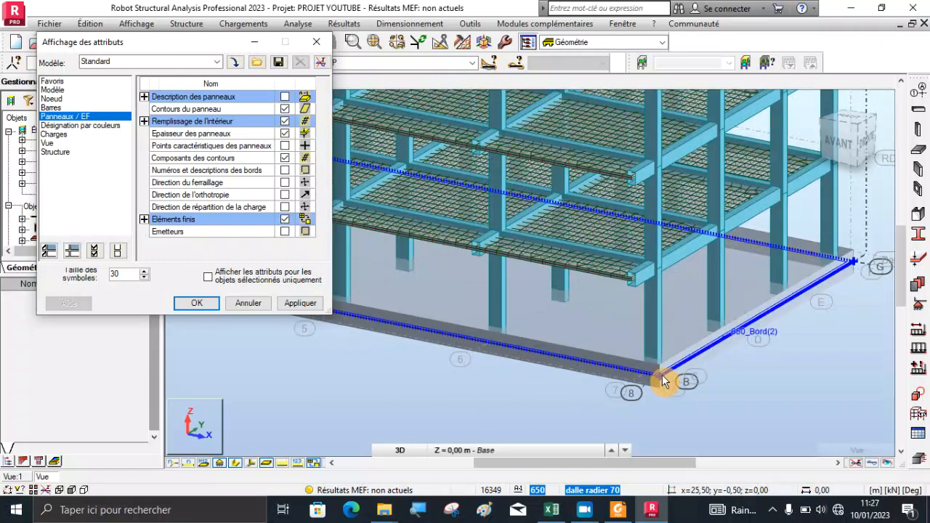
scroll(662, 375, down, 3)
click(306, 48)
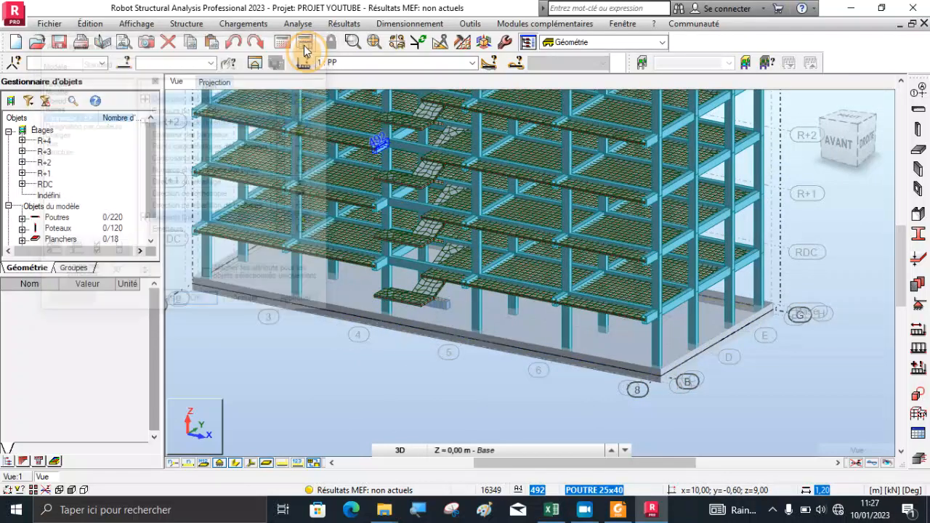
Step: Set the active load case to 4 : ELU and run the structural calculation
scroll(353, 204, down, 3)
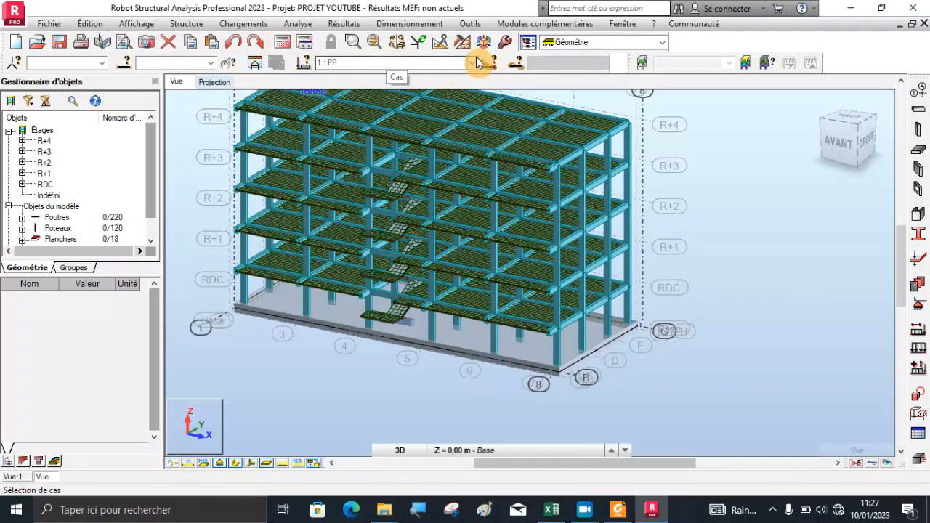
click(432, 63)
click(353, 103)
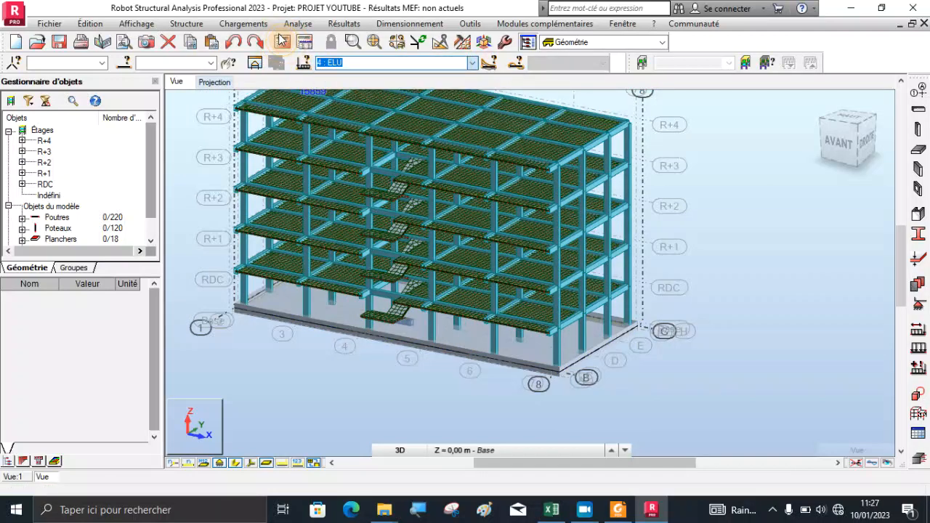
click(282, 44)
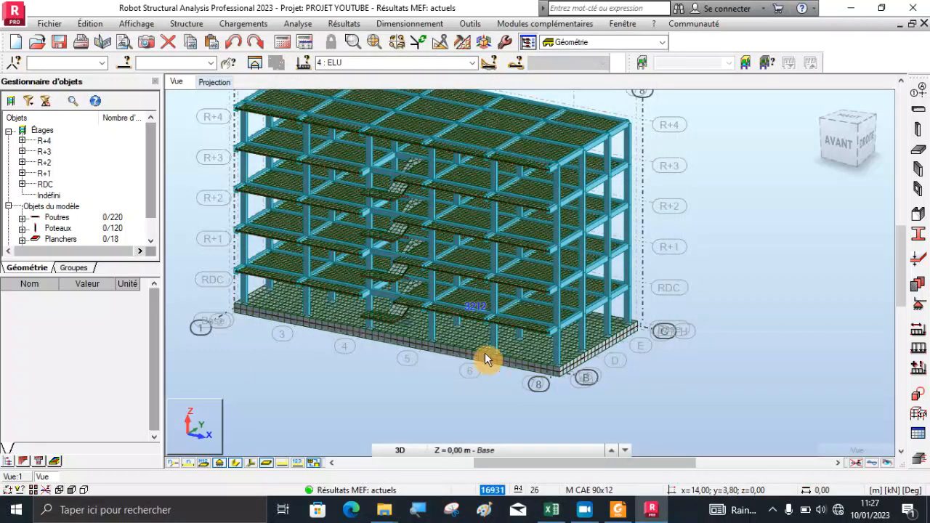
Step: Rotate the 3D model towards its front-left corner and examine the finite element mesh of the raft
right_click(723, 155)
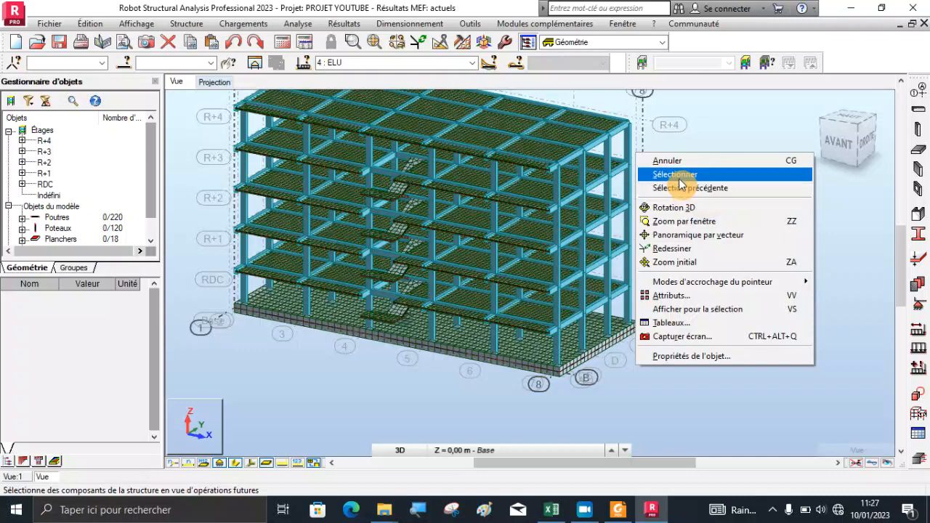
click(679, 181)
right_click(617, 206)
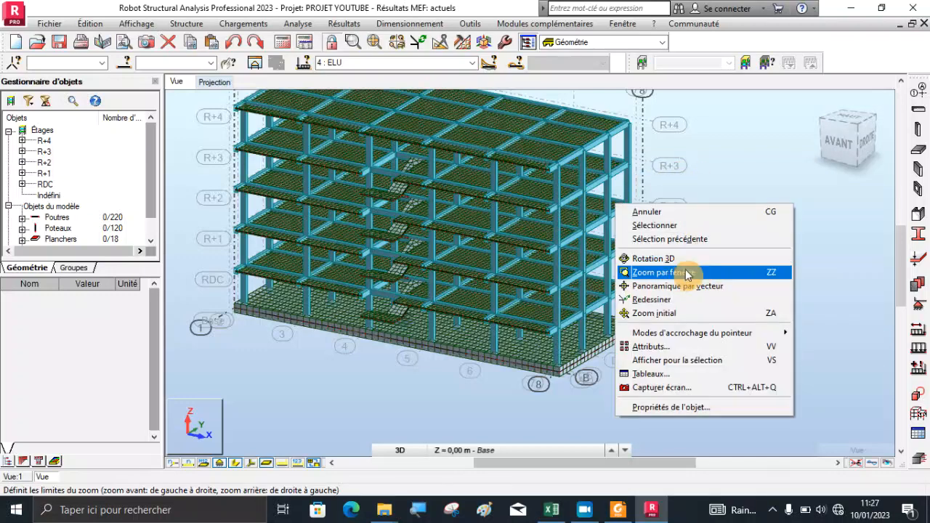
click(654, 261)
drag(370, 305, 362, 332)
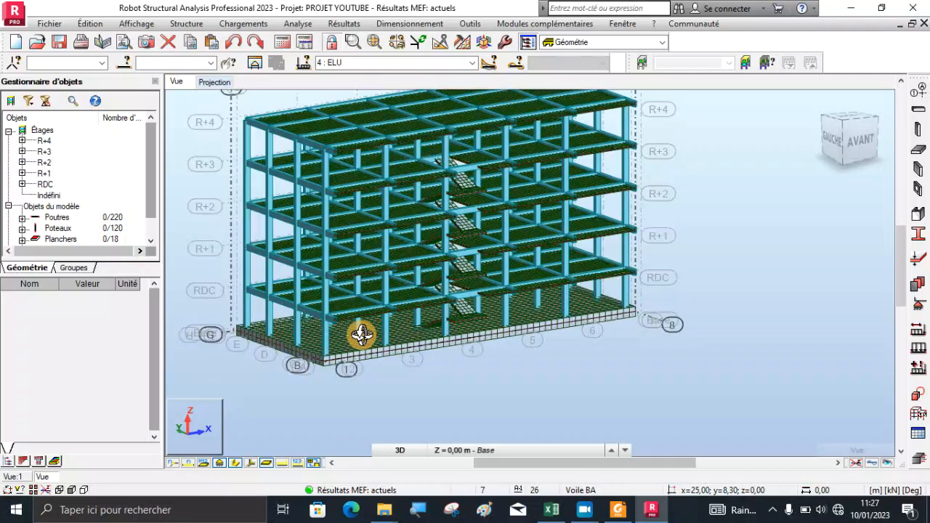
scroll(373, 335, up, 3)
scroll(415, 399, down, 3)
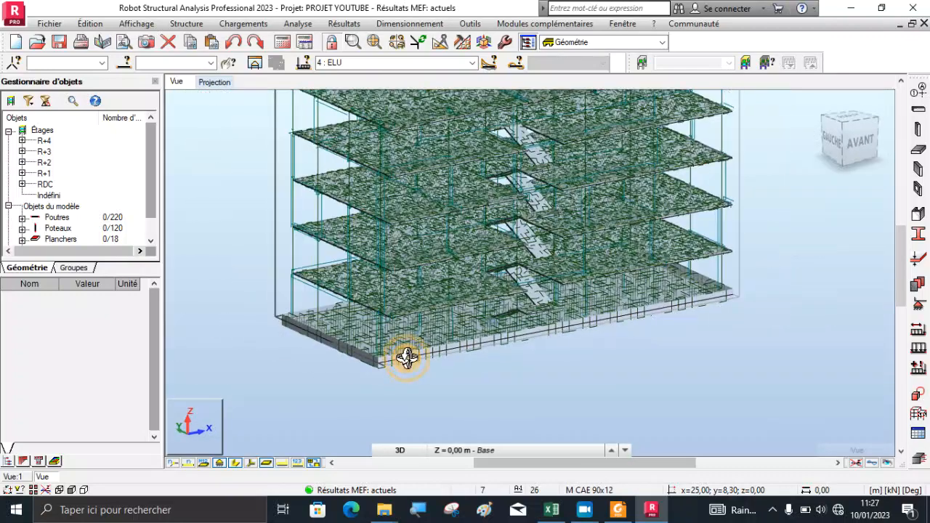
scroll(393, 359, up, 2)
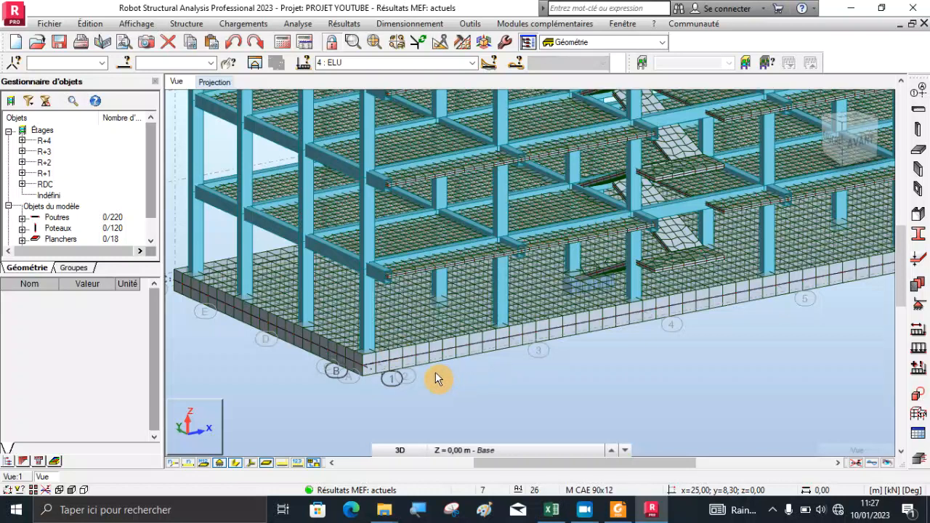
scroll(435, 375, down, 3)
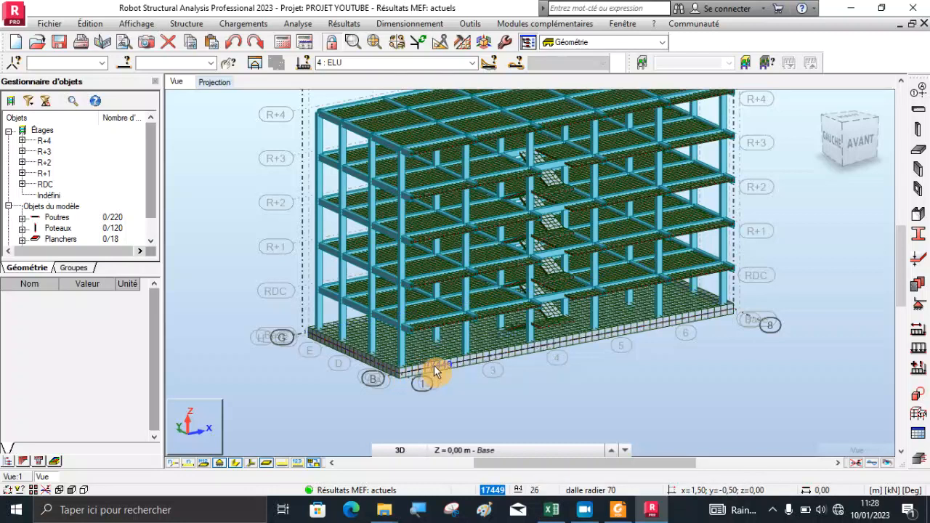
scroll(407, 372, up, 3)
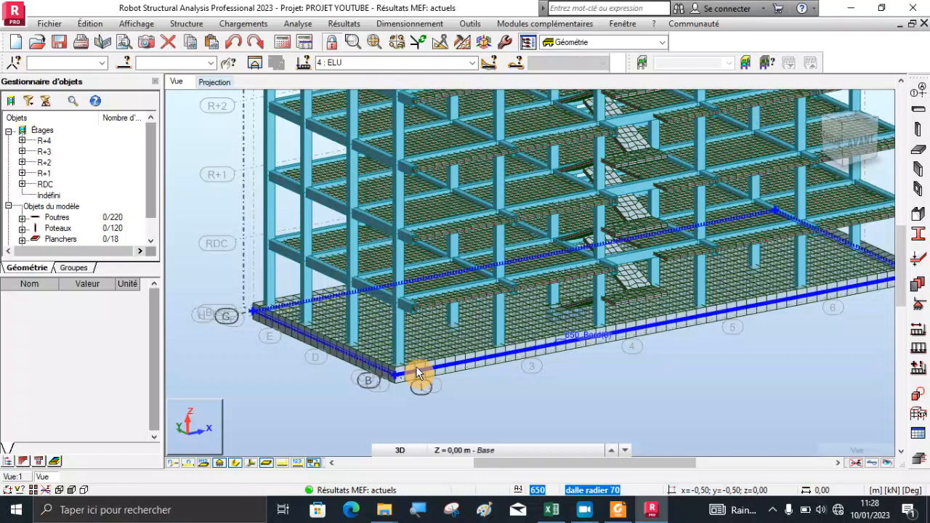
Step: Select the raft panel 650 and open the panel results maps (Cartographies - panneaux)
click(414, 373)
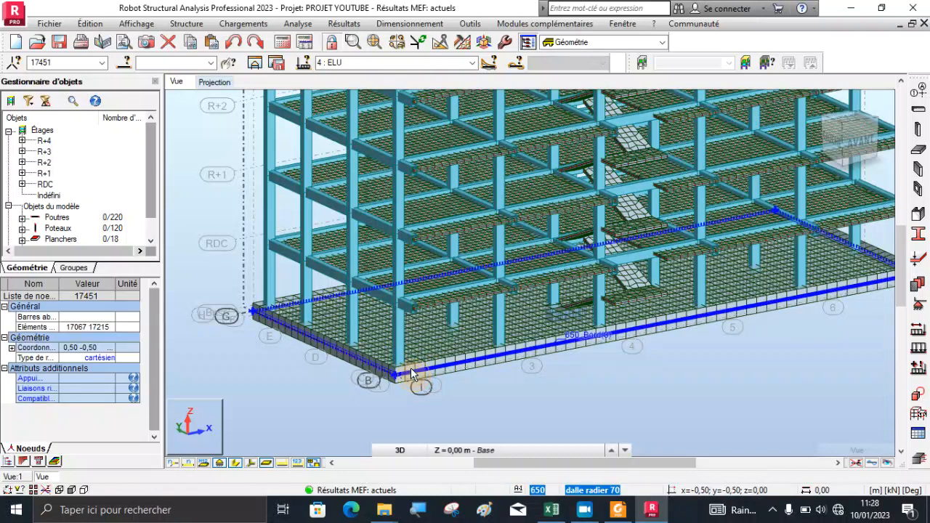
click(412, 374)
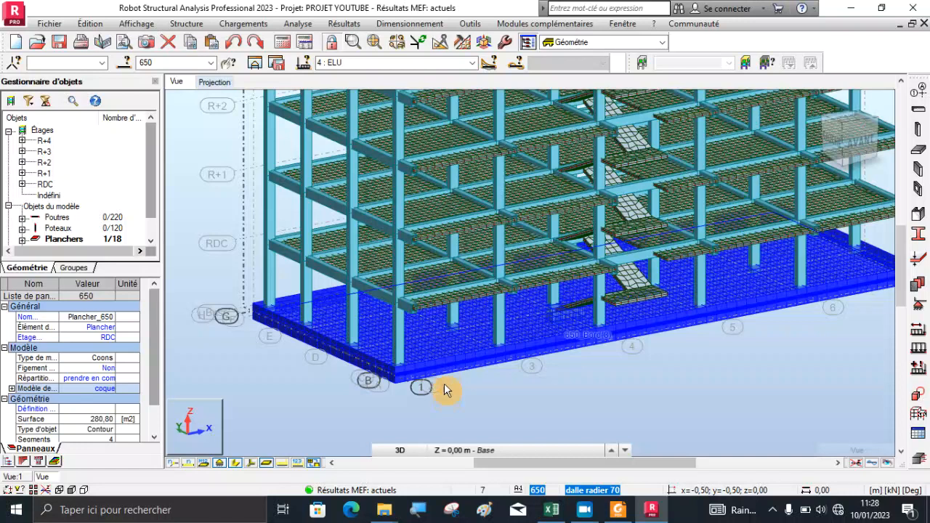
scroll(394, 401, down, 5)
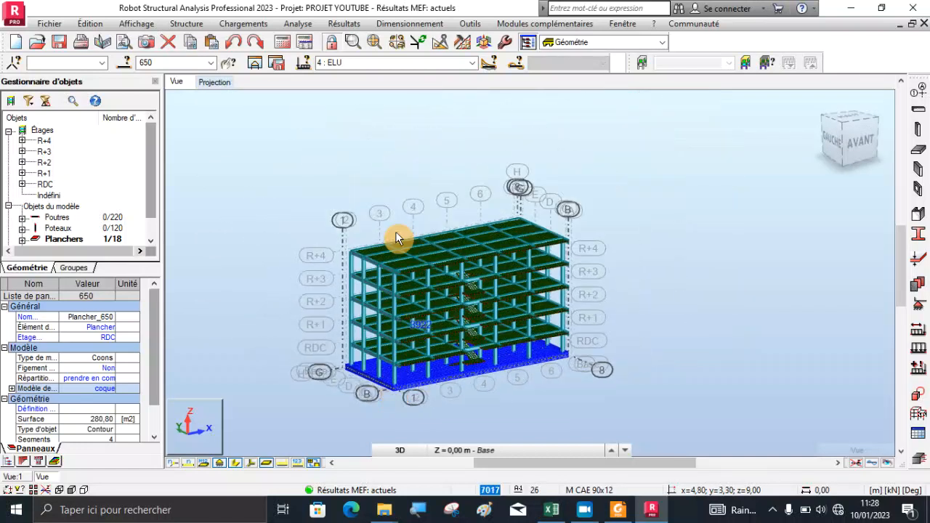
click(347, 24)
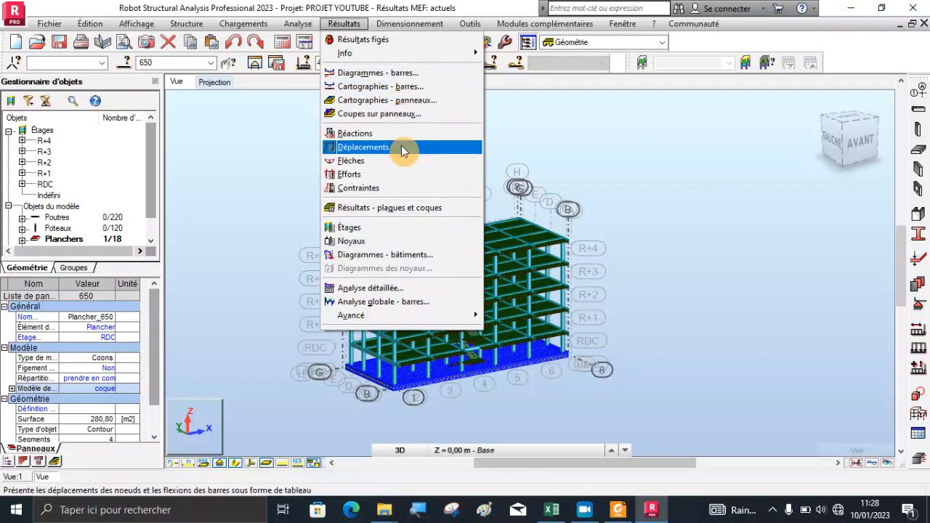
click(376, 101)
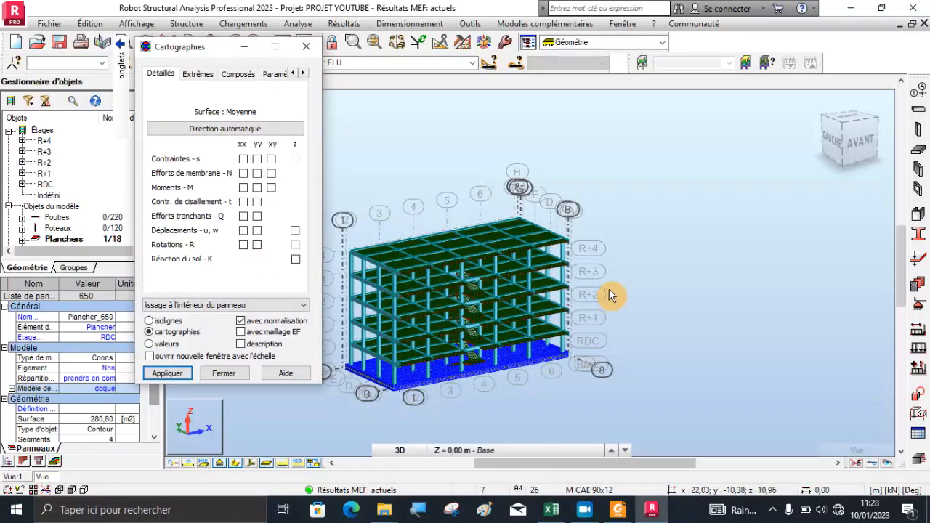
Step: Isolate the selected raft panel 650 as a substructure in a new window, keeping the Cartographies dialog clear of the model
scroll(612, 294, down, 3)
drag(200, 47, 126, 114)
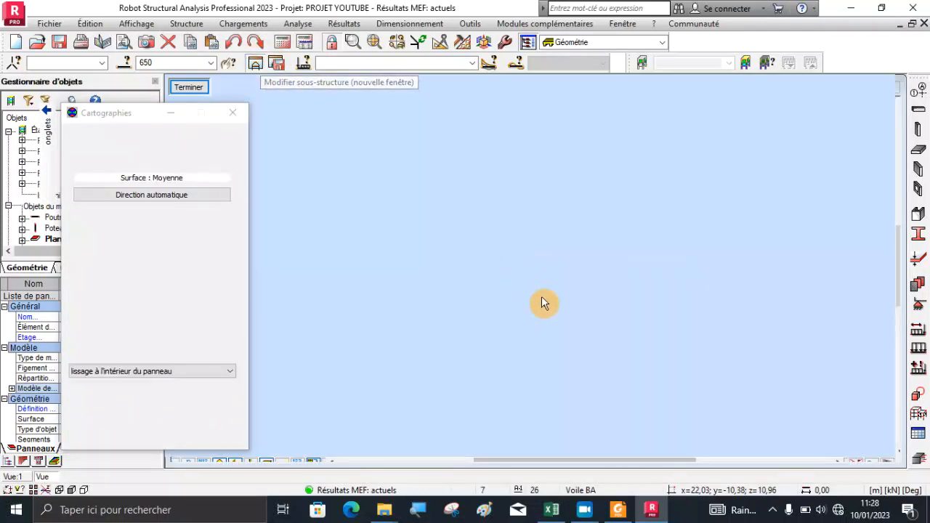
scroll(398, 218, up, 3)
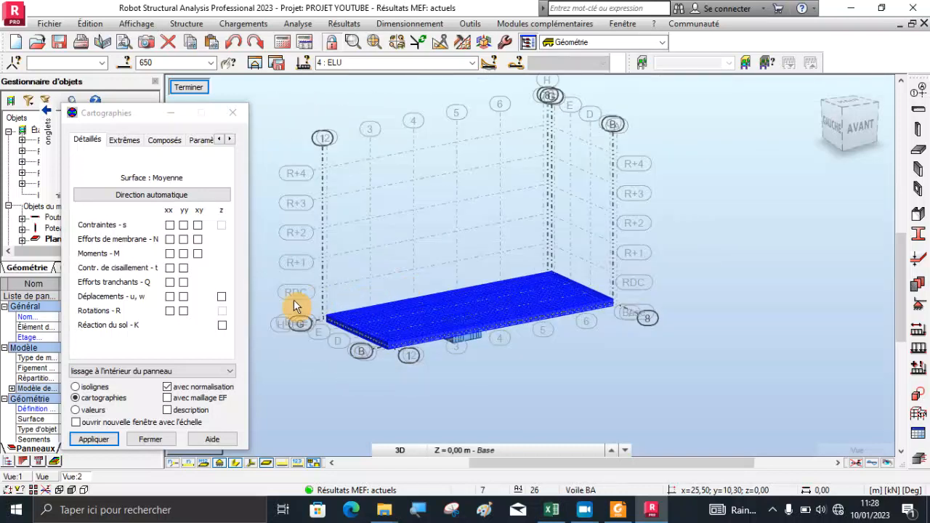
Step: Display the soil reaction map (Réaction du sol - K, z) on the raft for load case 4 : ELU
scroll(294, 305, up, 2)
click(223, 327)
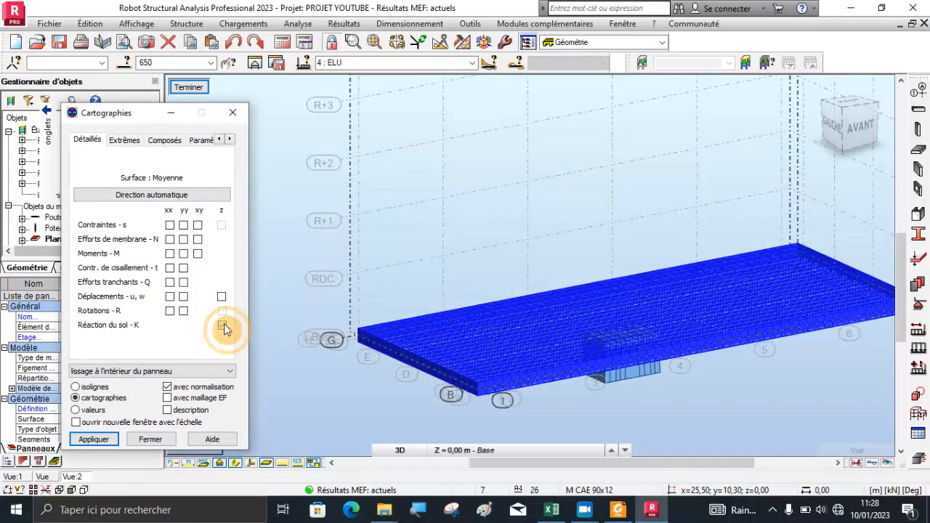
click(102, 439)
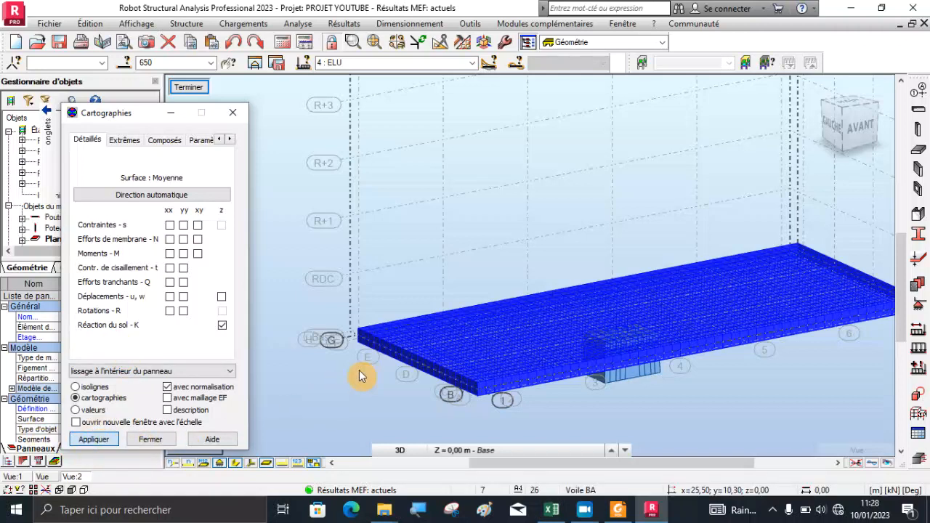
scroll(400, 333, down, 2)
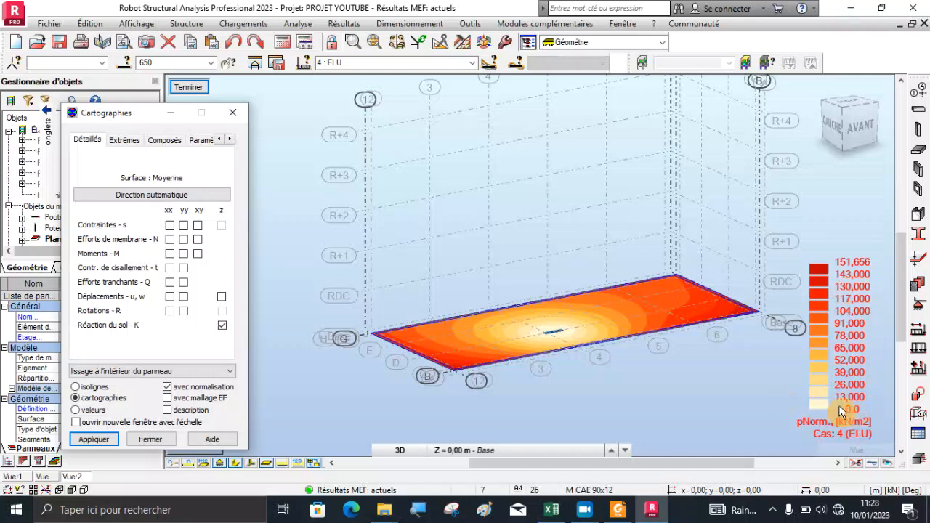
Step: Rotate the isolated raft in 3D and examine the soil reaction map at its centre and corners against the colour scale
scroll(498, 284, up, 3)
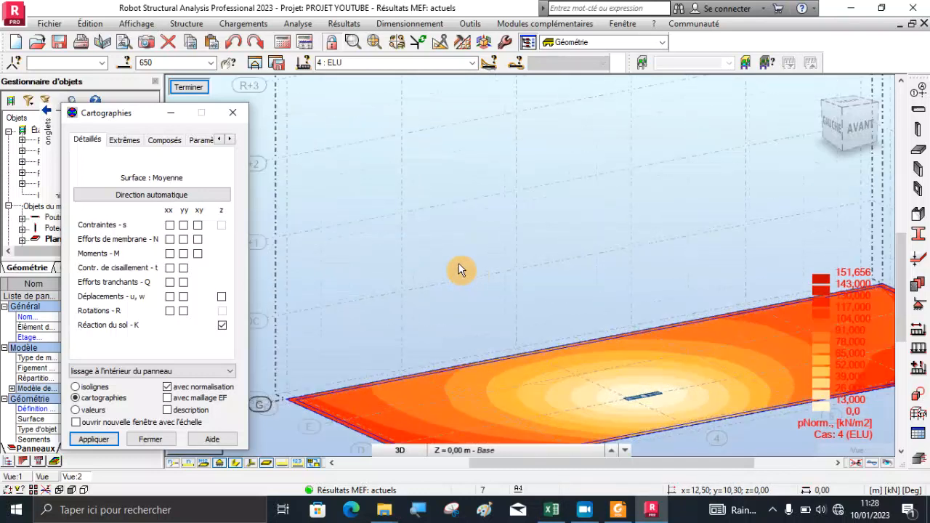
right_click(407, 149)
click(391, 199)
drag(541, 255, 511, 281)
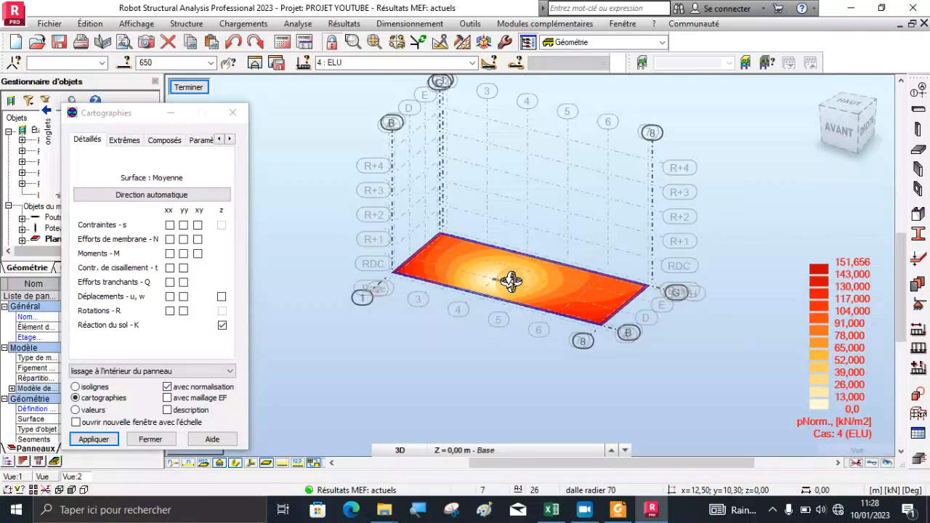
drag(604, 297, 567, 283)
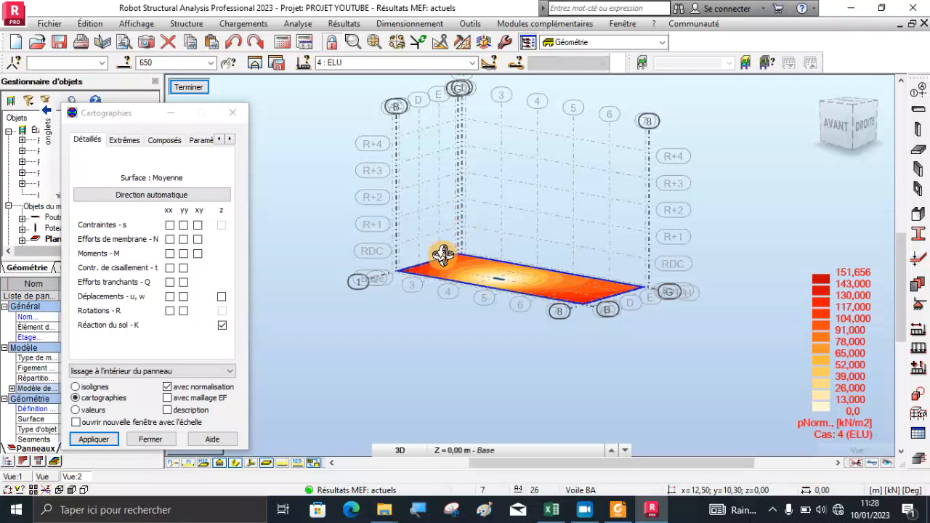
scroll(443, 254, up, 3)
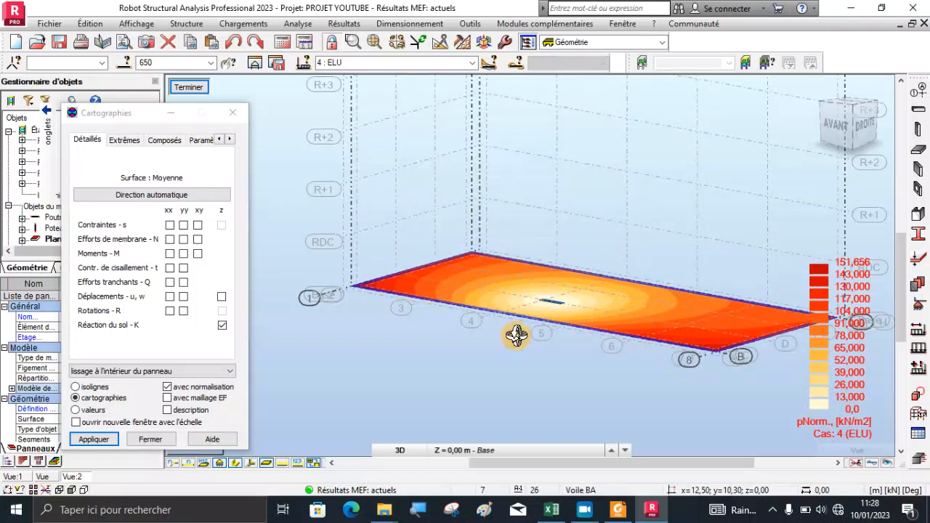
drag(399, 299, 460, 336)
scroll(389, 282, down, 2)
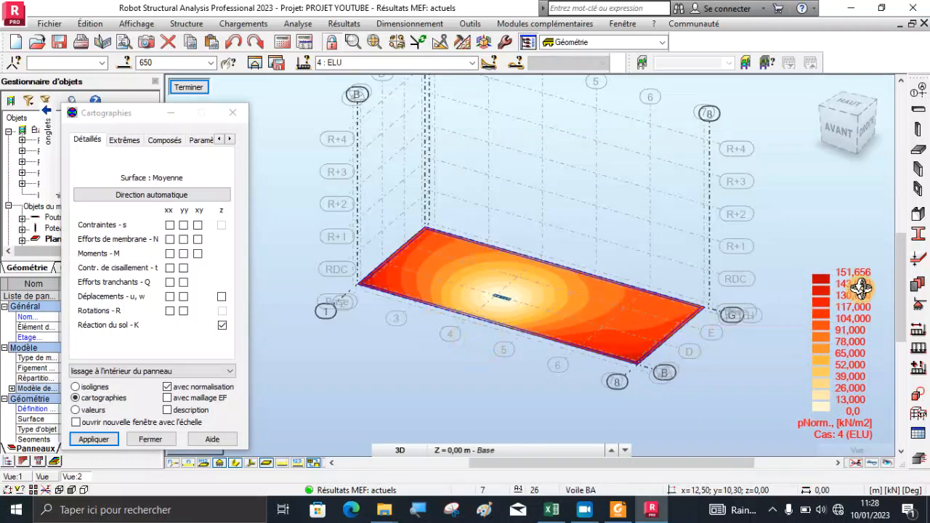
drag(524, 312, 515, 289)
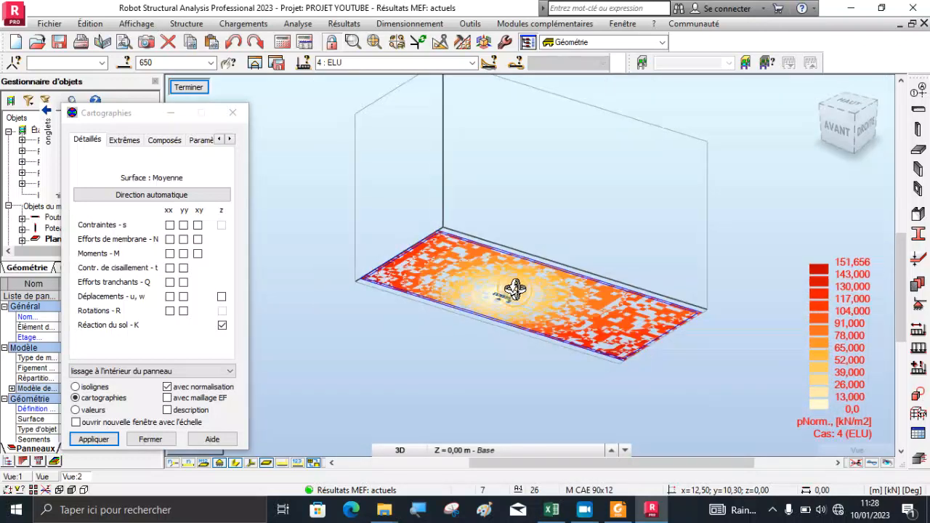
scroll(509, 287, up, 4)
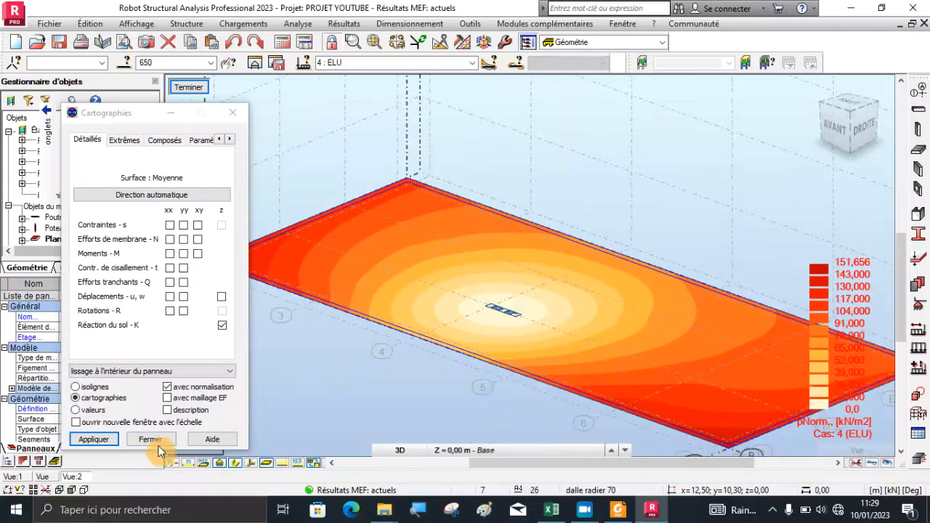
Step: Show the raft's soil reaction as values with descriptions and check them from the centre to the corners
click(76, 410)
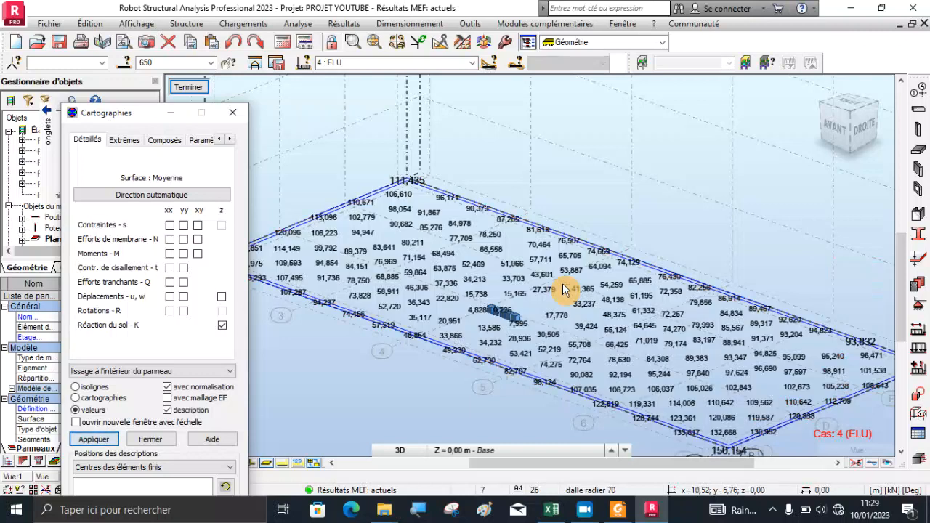
scroll(545, 305, down, 2)
scroll(436, 240, up, 4)
scroll(473, 215, up, 2)
scroll(498, 189, down, 3)
scroll(494, 188, down, 1)
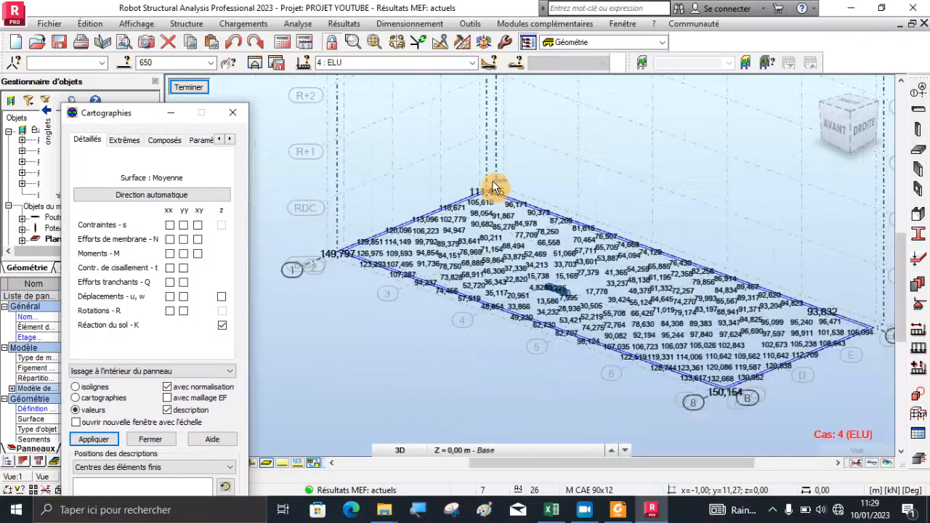
Step: Replace the soil reaction with the xx moments (Moments - M) and display their values on the raft
click(223, 326)
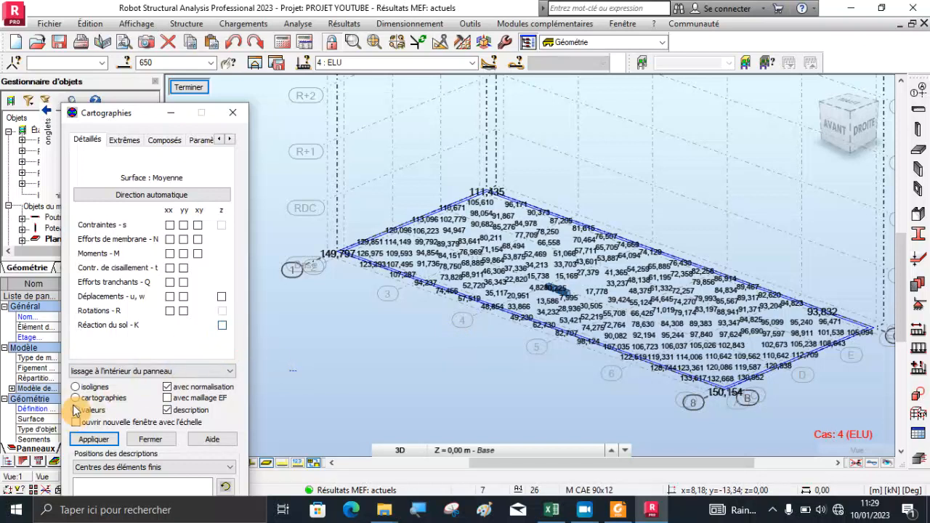
click(170, 254)
scroll(492, 325, down, 2)
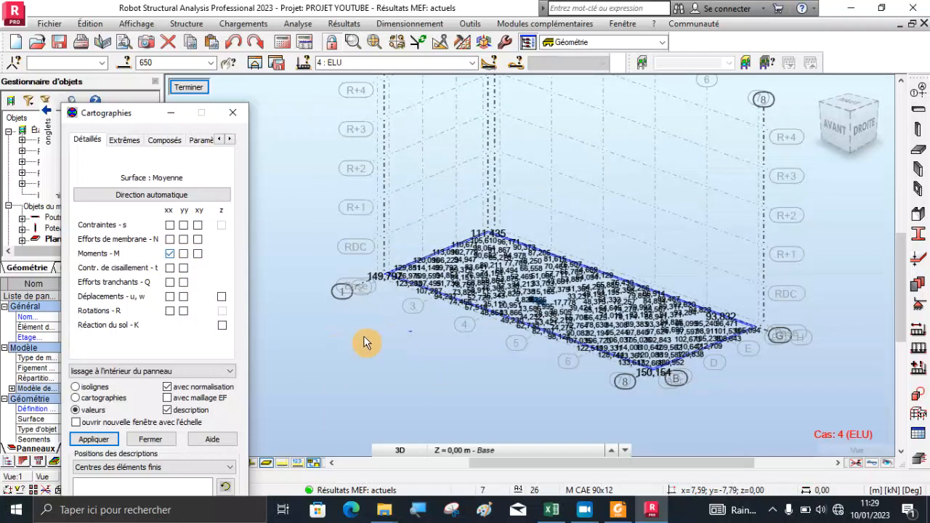
drag(142, 115, 161, 71)
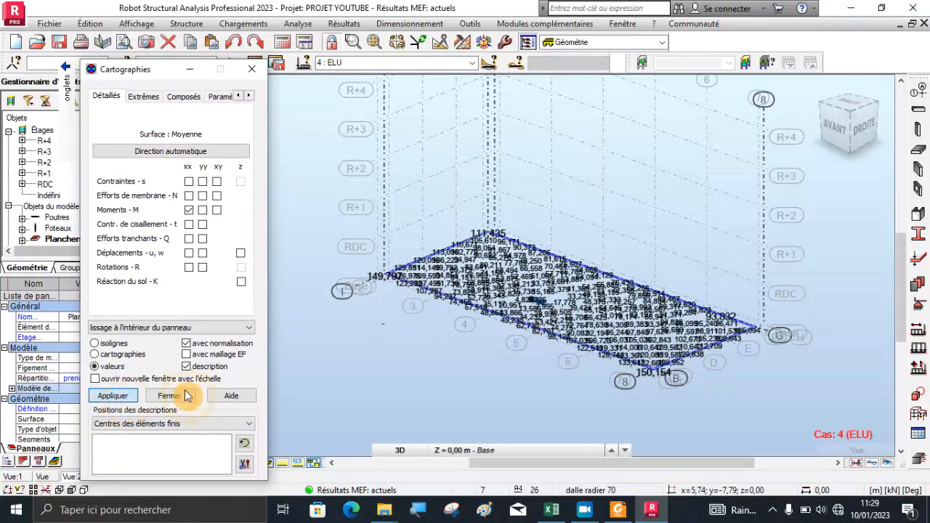
scroll(532, 309, up, 5)
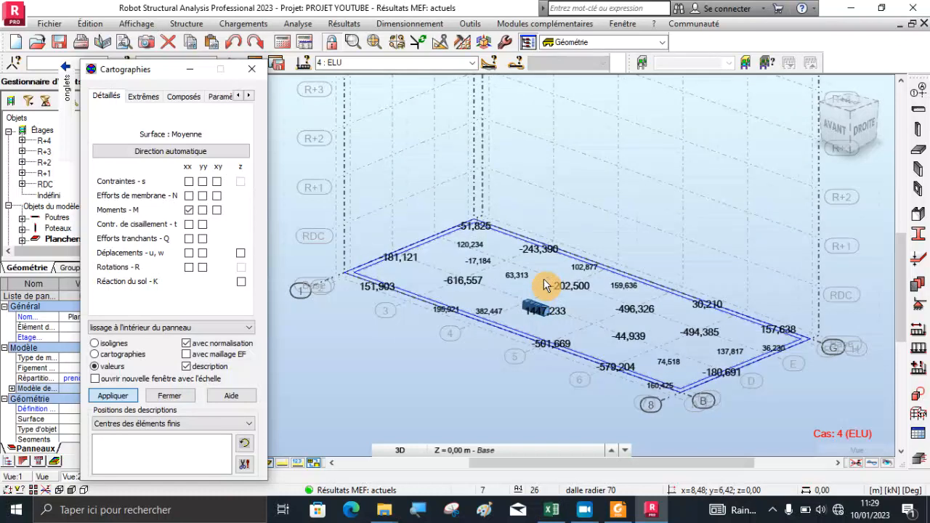
Step: Examine the xx moment values at the grid intersections, along the raft's edges and around its centre
scroll(544, 280, down, 1)
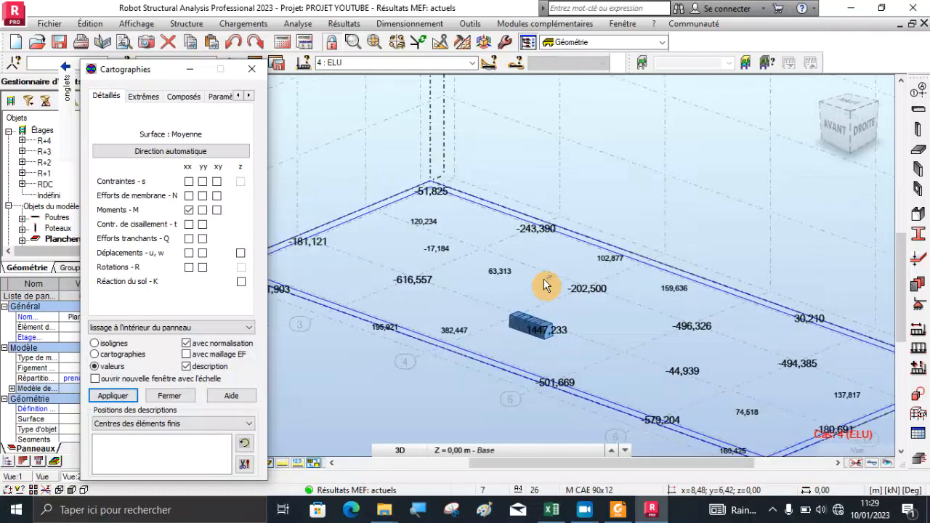
scroll(411, 284, up, 4)
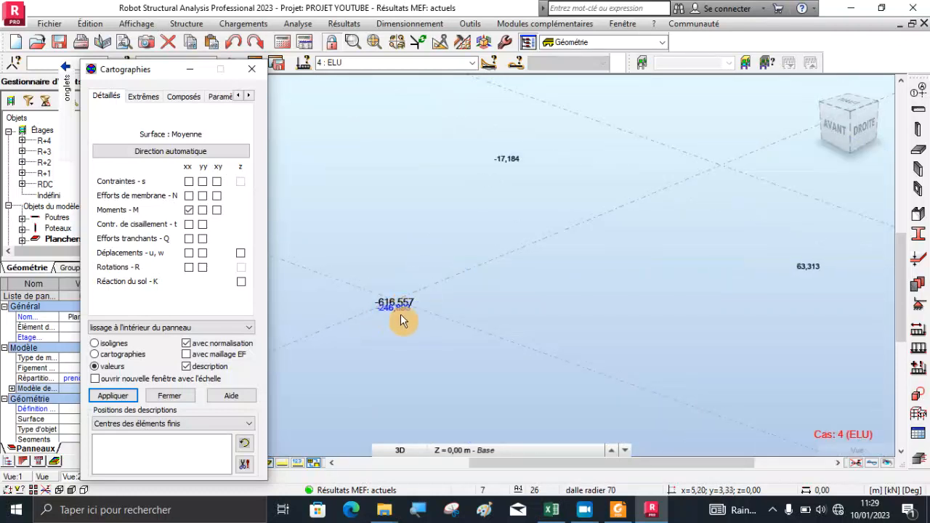
scroll(400, 319, up, 2)
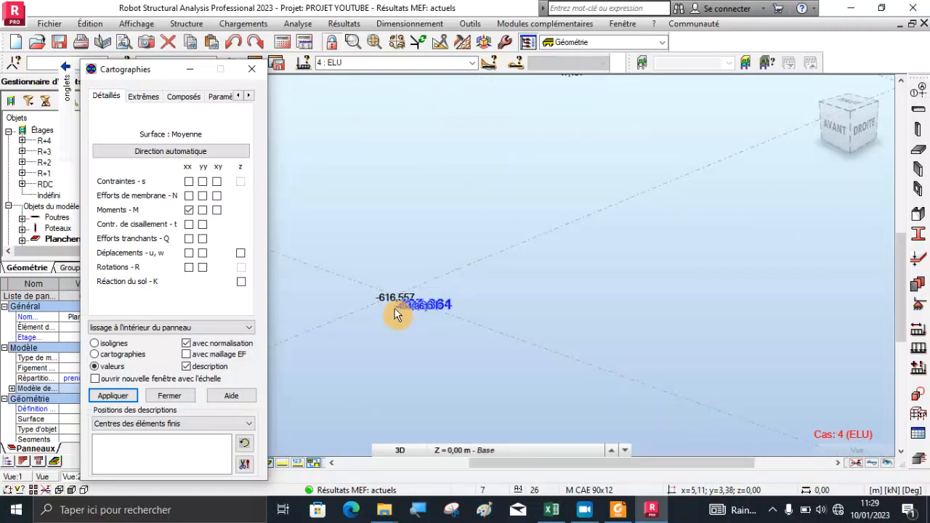
scroll(416, 294, down, 1)
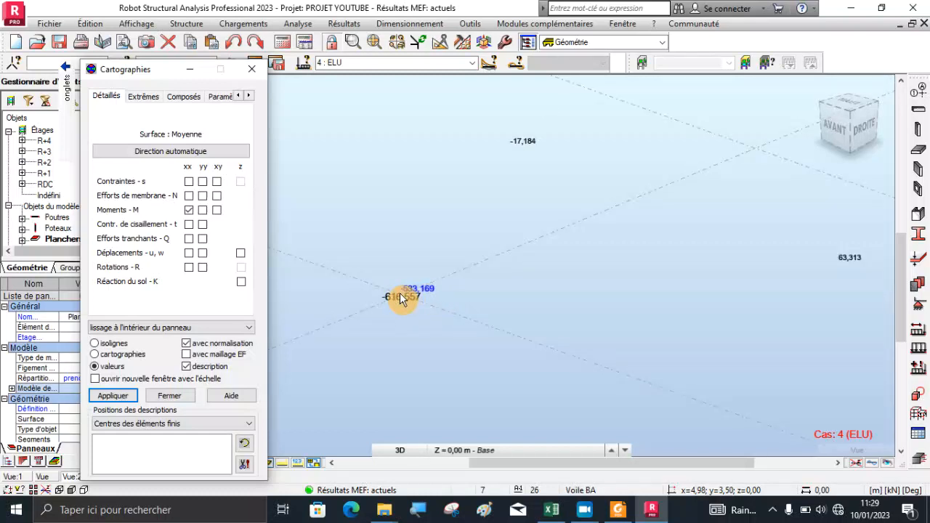
scroll(407, 312, up, 1)
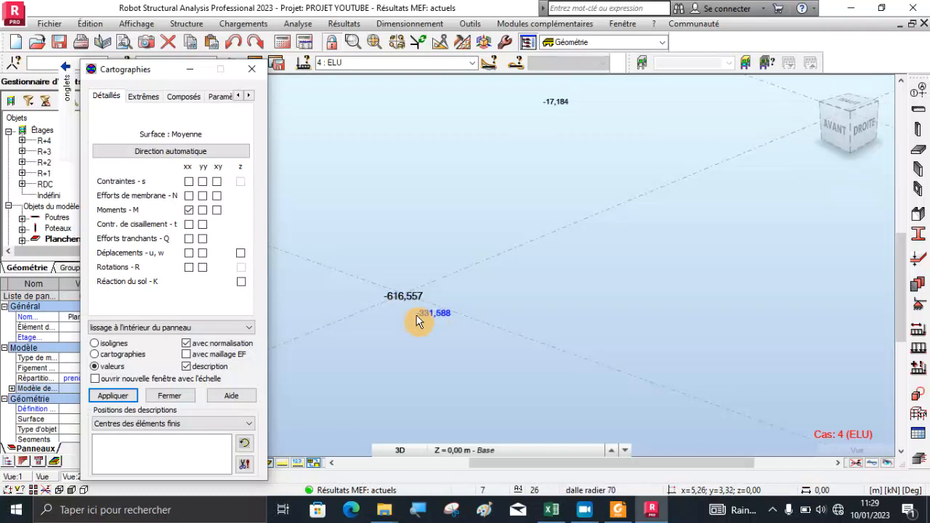
scroll(405, 292, down, 2)
scroll(405, 292, down, 3)
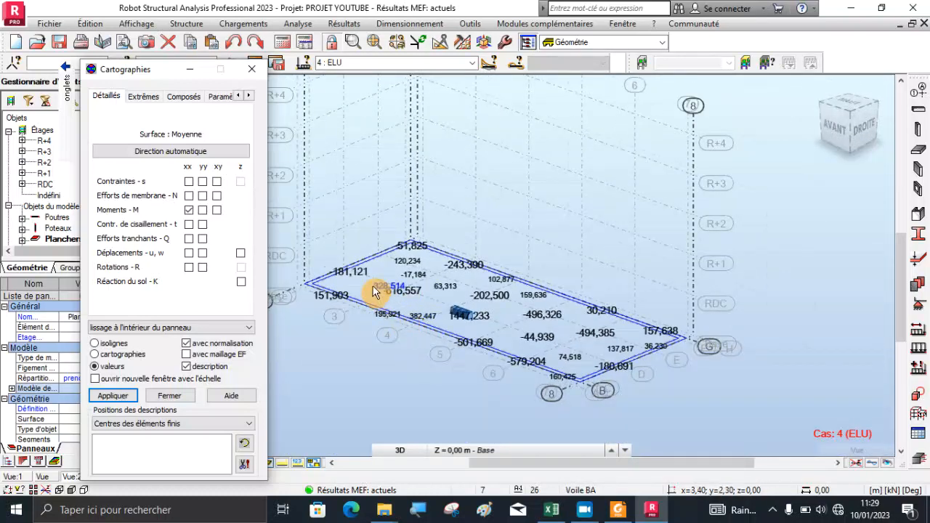
scroll(390, 286, up, 2)
scroll(391, 298, up, 1)
scroll(391, 297, down, 1)
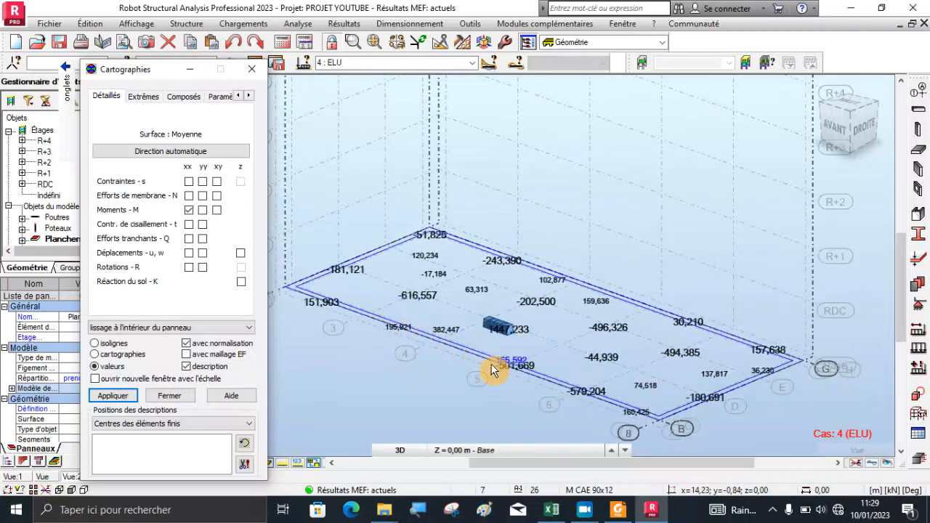
scroll(507, 367, up, 3)
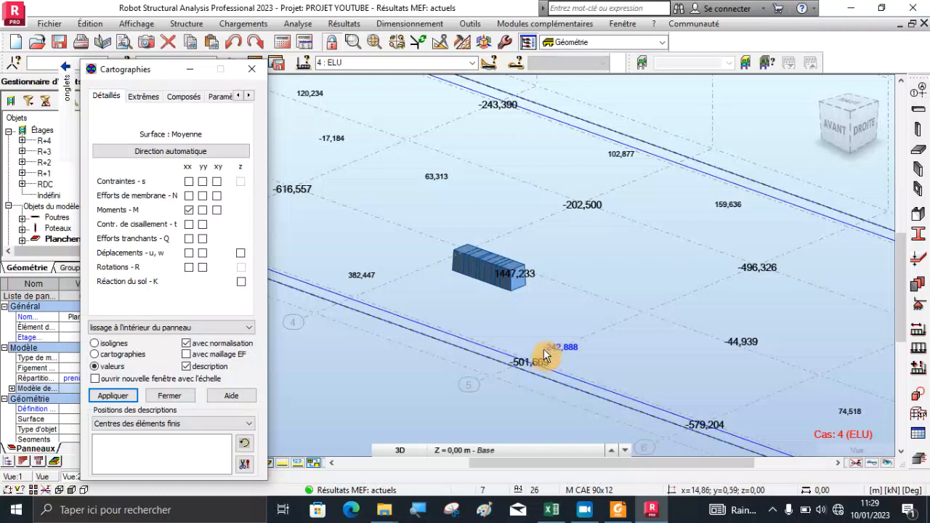
scroll(544, 349, down, 3)
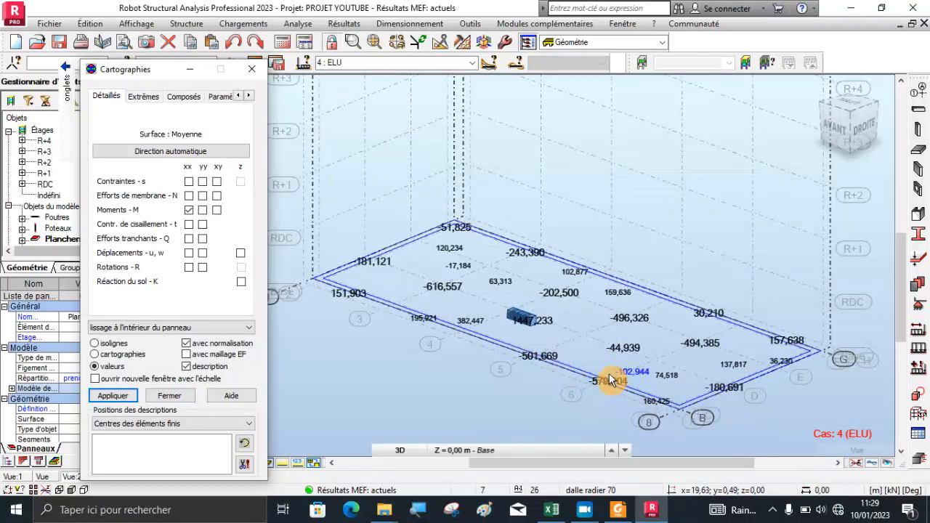
scroll(739, 369, up, 2)
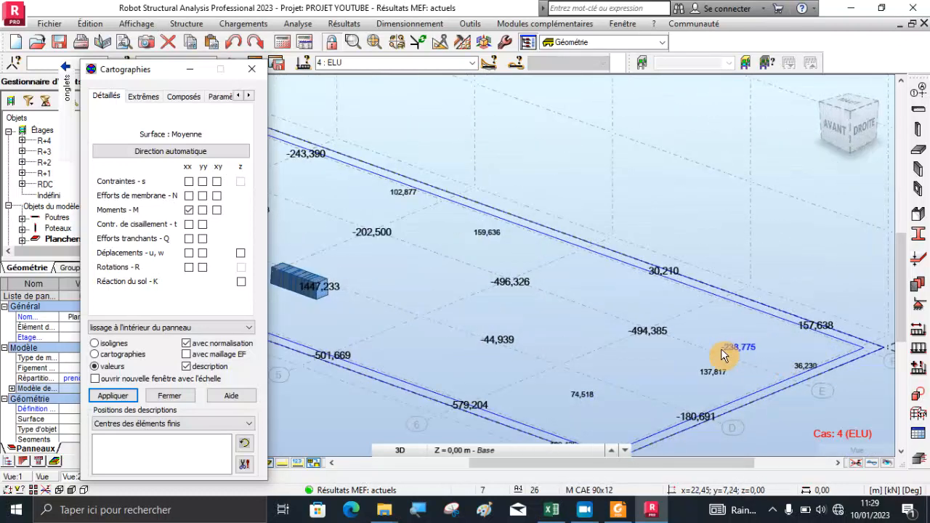
scroll(719, 356, down, 1)
scroll(307, 259, up, 2)
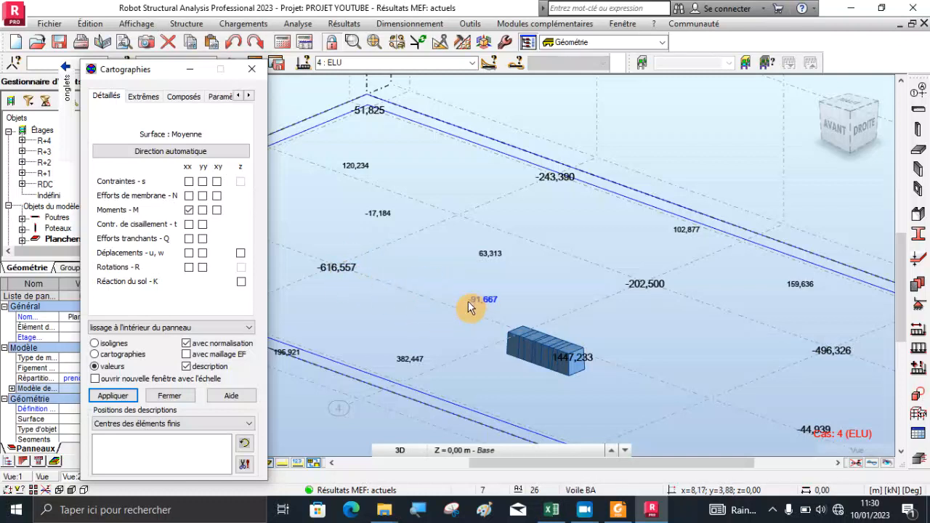
scroll(468, 301, down, 2)
Step: Replace the xx moments with the yy moments (Moments - M) and display their values on the raft
click(203, 210)
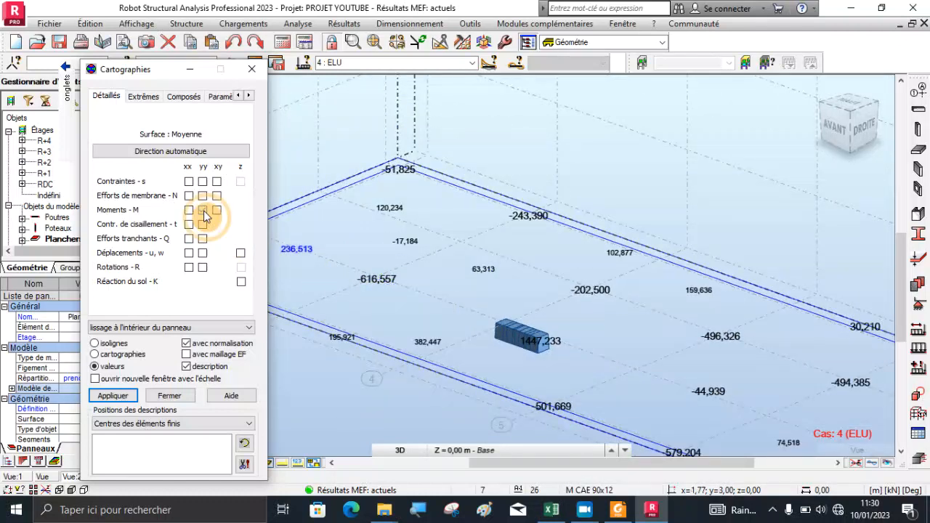
click(107, 398)
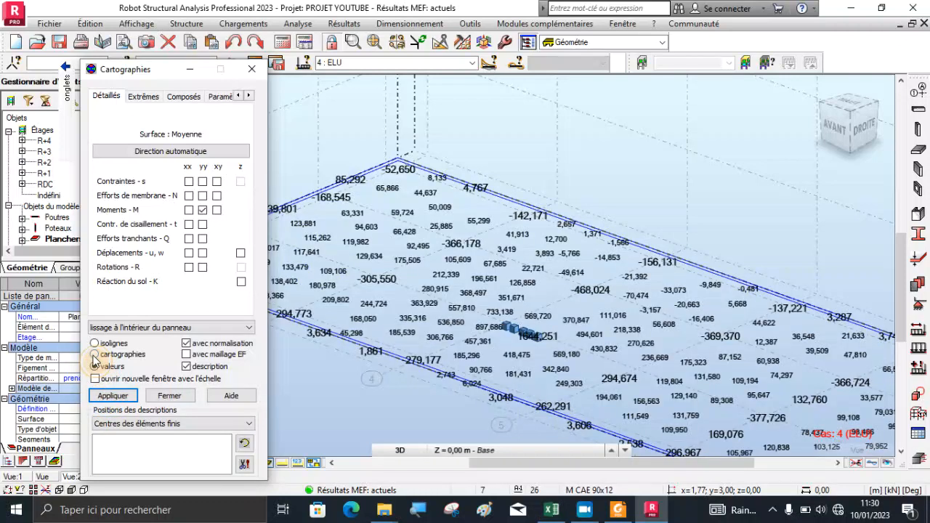
Step: Show the yy moments as colour maps (cartographies) with descriptions and examine their distribution over the raft
click(95, 355)
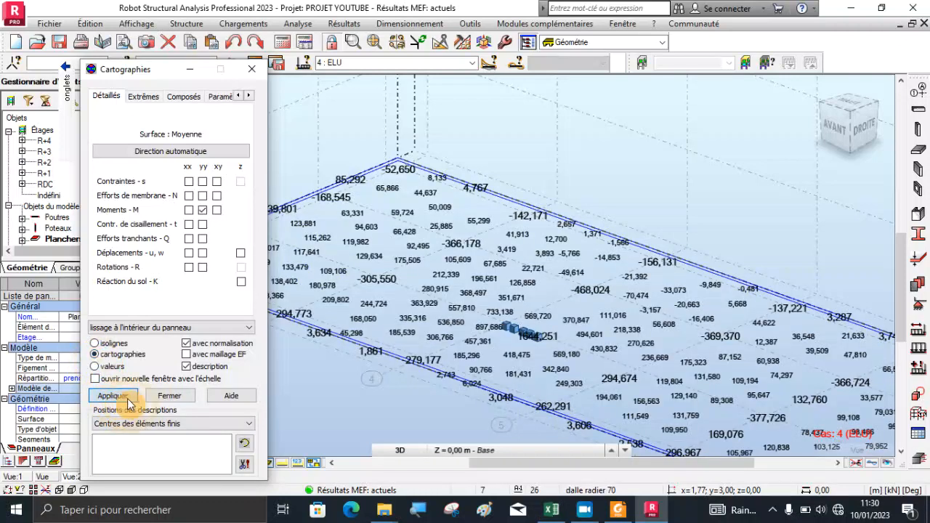
click(113, 396)
scroll(538, 258, down, 2)
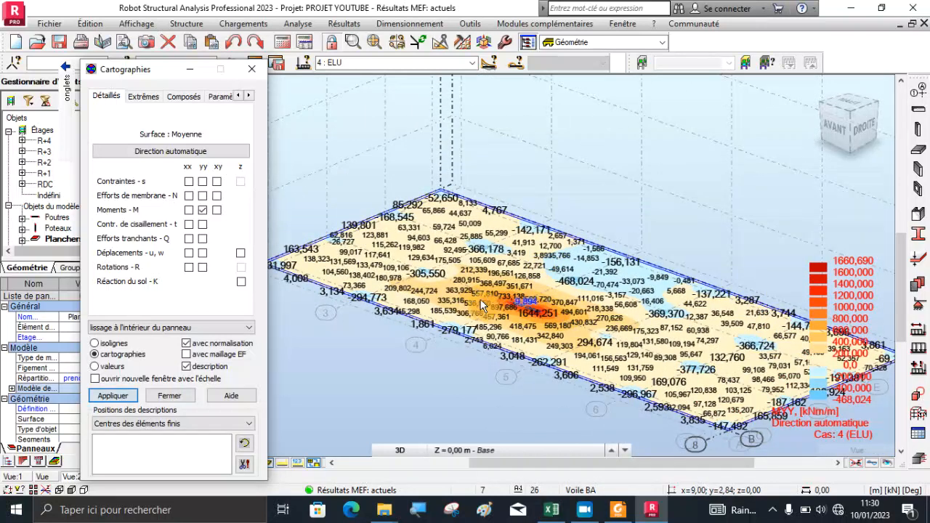
scroll(486, 299, up, 2)
scroll(454, 284, down, 1)
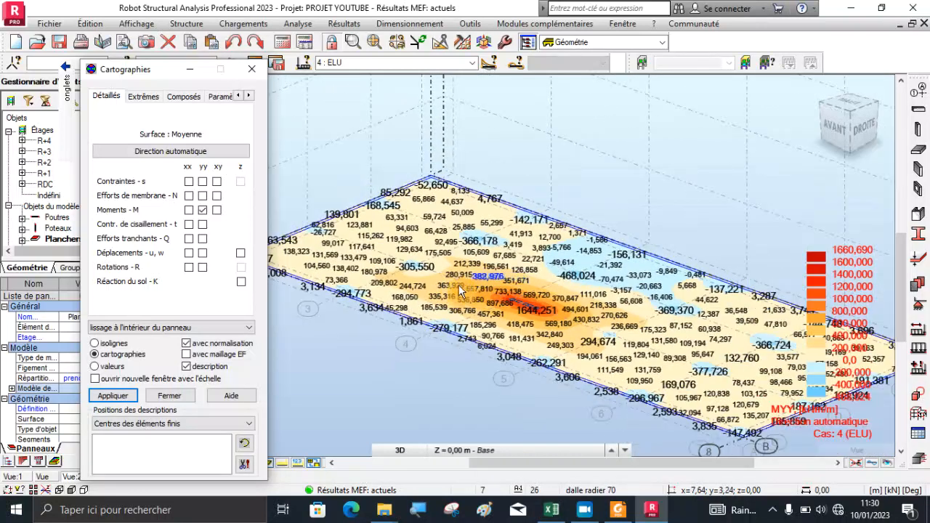
scroll(460, 283, down, 1)
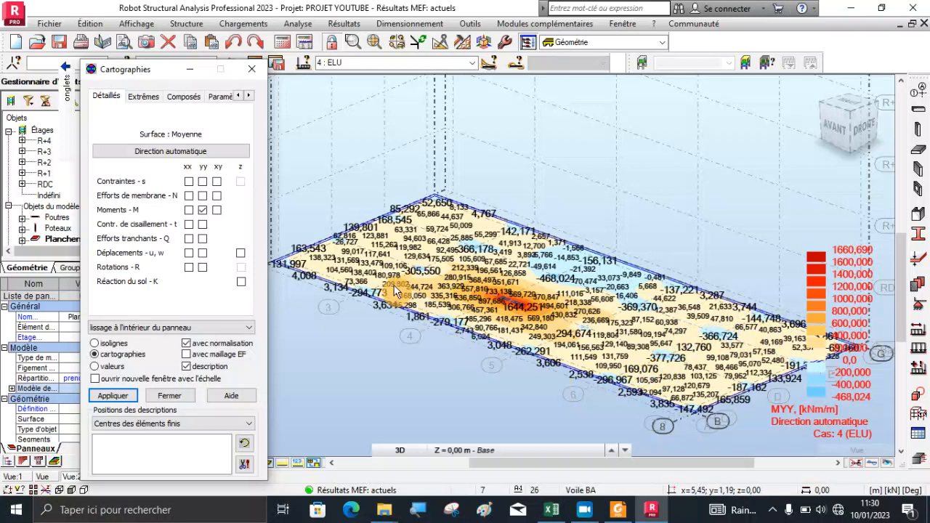
Step: Examine the yy moment map closely around the peak near the raft's centre and across its outer zones
scroll(398, 290, up, 1)
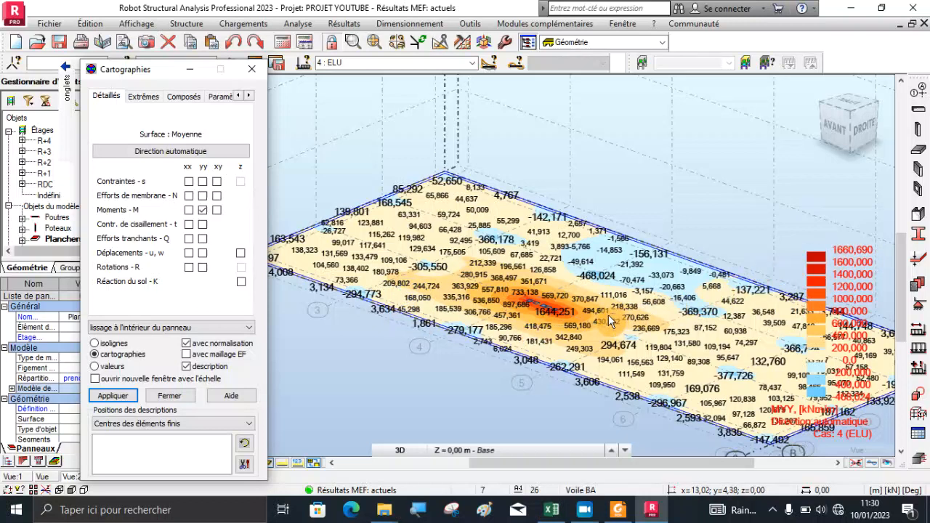
scroll(608, 315, down, 3)
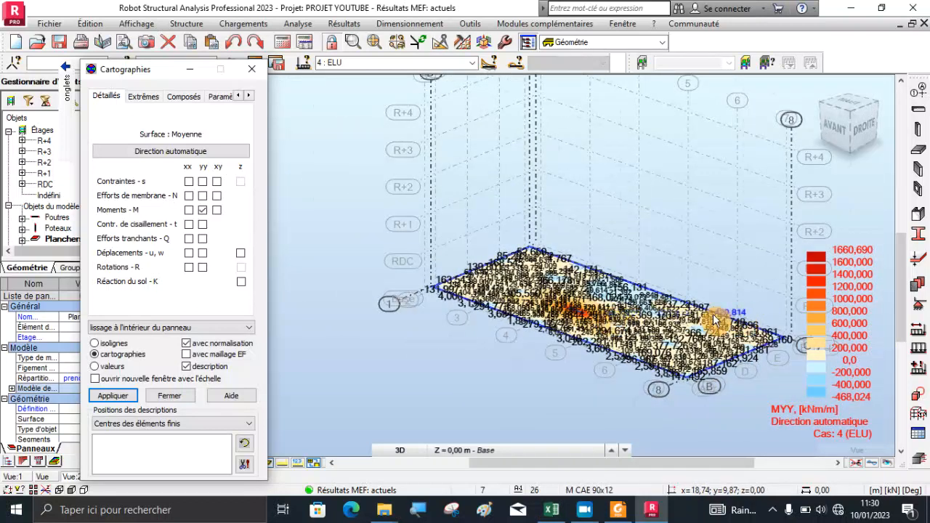
scroll(747, 324, up, 3)
scroll(408, 331, up, 3)
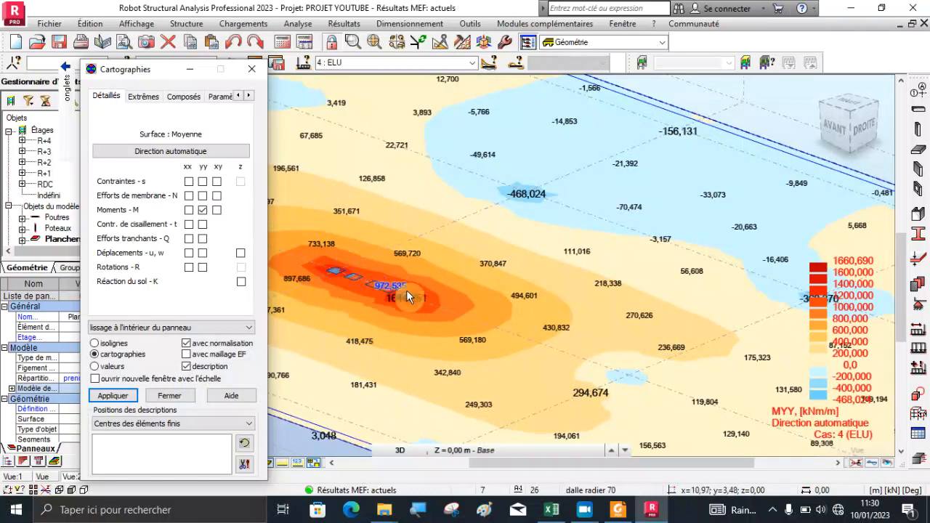
scroll(387, 264, down, 2)
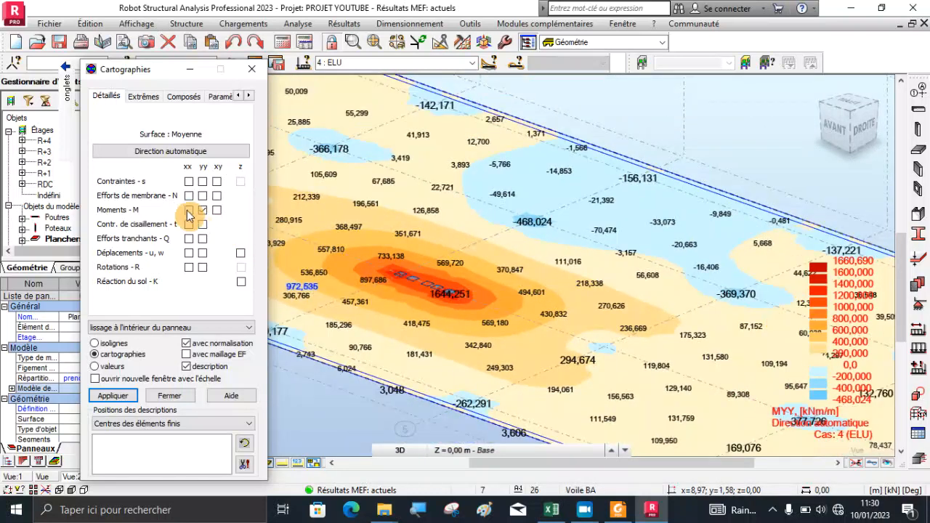
Step: Replace the yy moments with the xx moments (Moments - M) in the colour map and examine the raft's central peaks
click(190, 211)
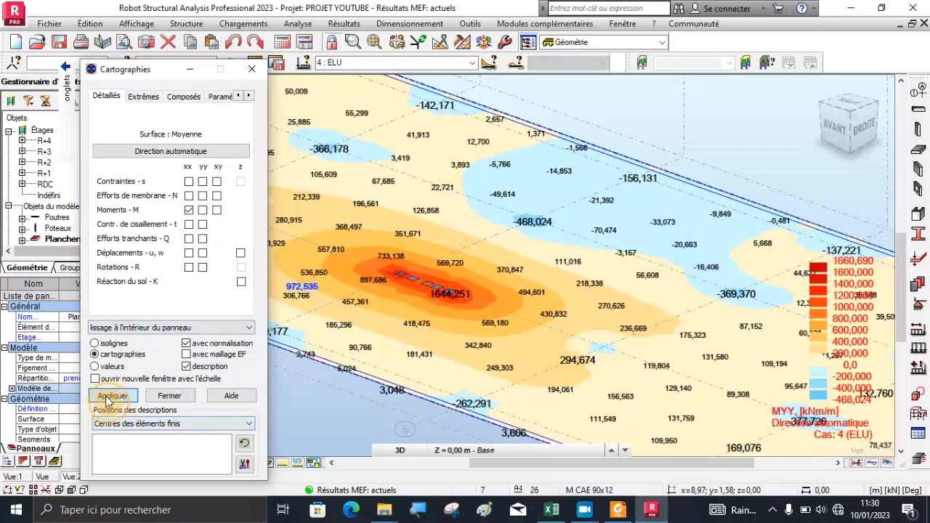
scroll(419, 279, up, 3)
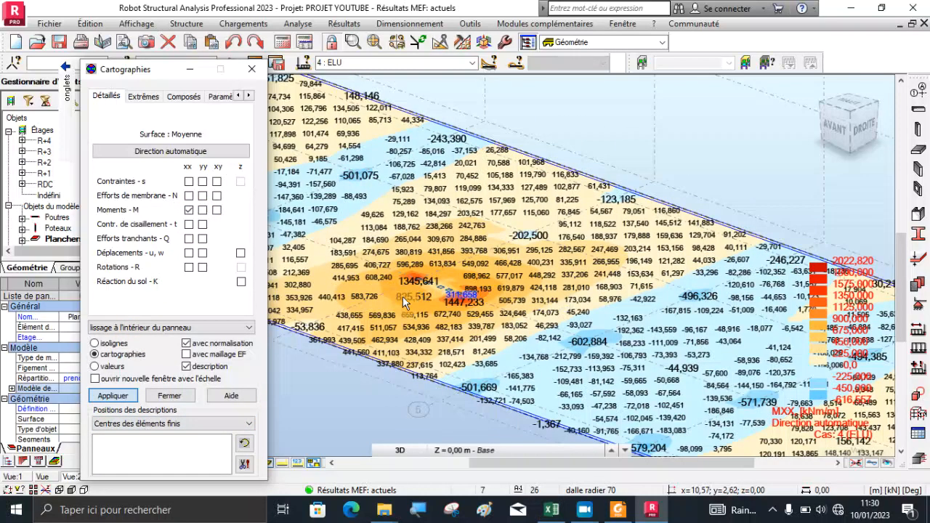
scroll(459, 271, up, 2)
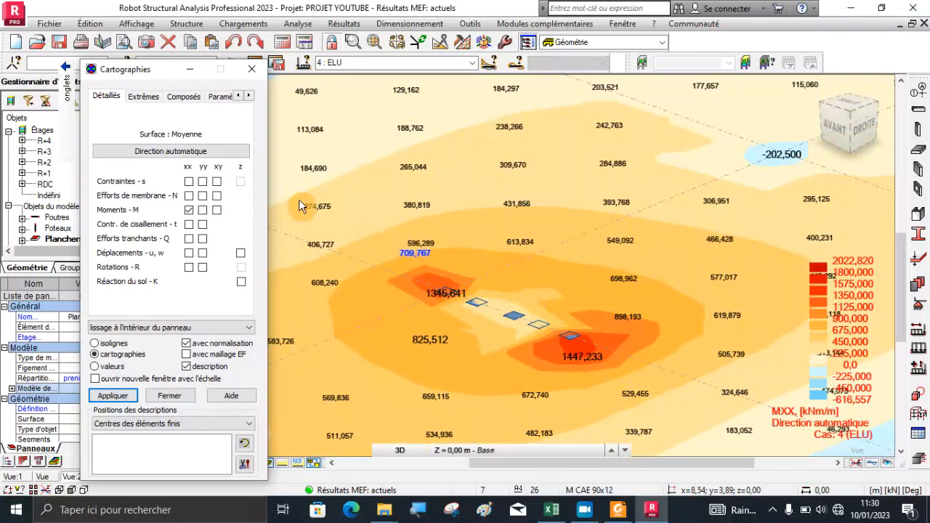
Step: End the isolated display of the raft and bring back the whole structure
drag(136, 72, 105, 197)
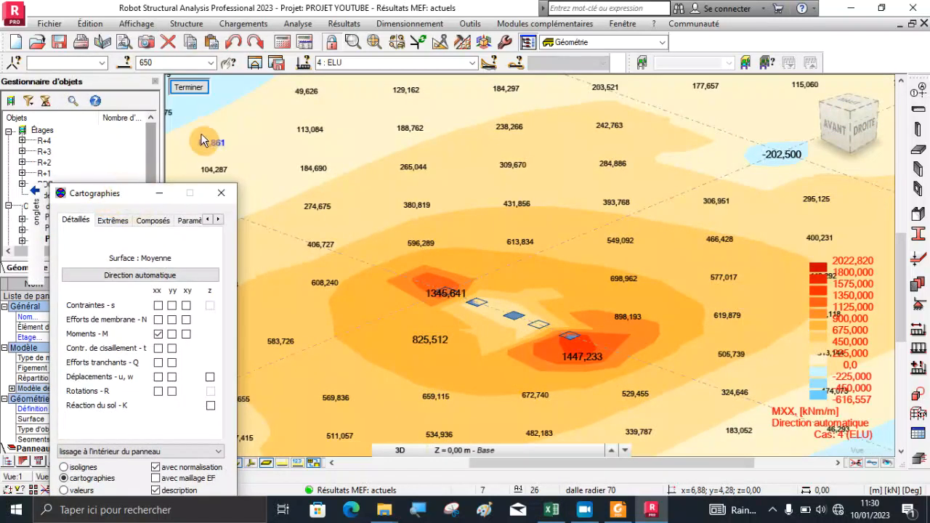
click(186, 88)
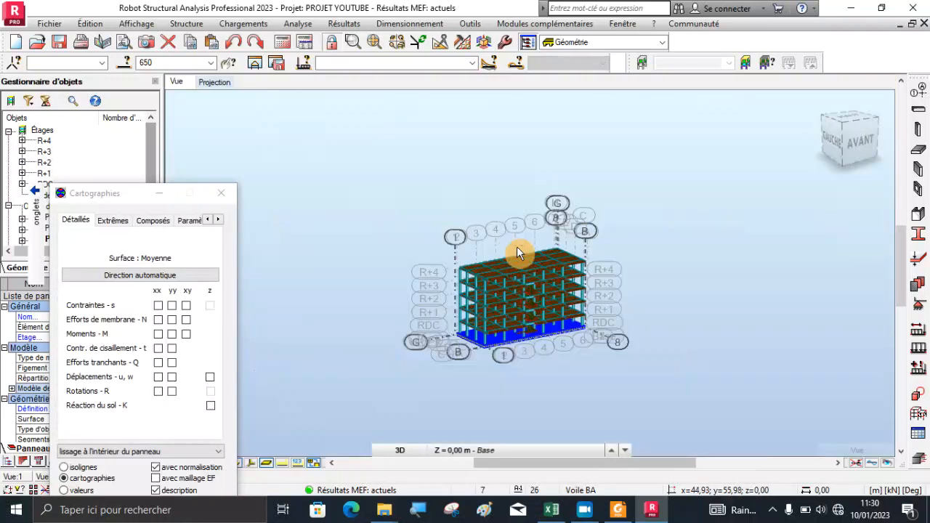
scroll(537, 357, up, 6)
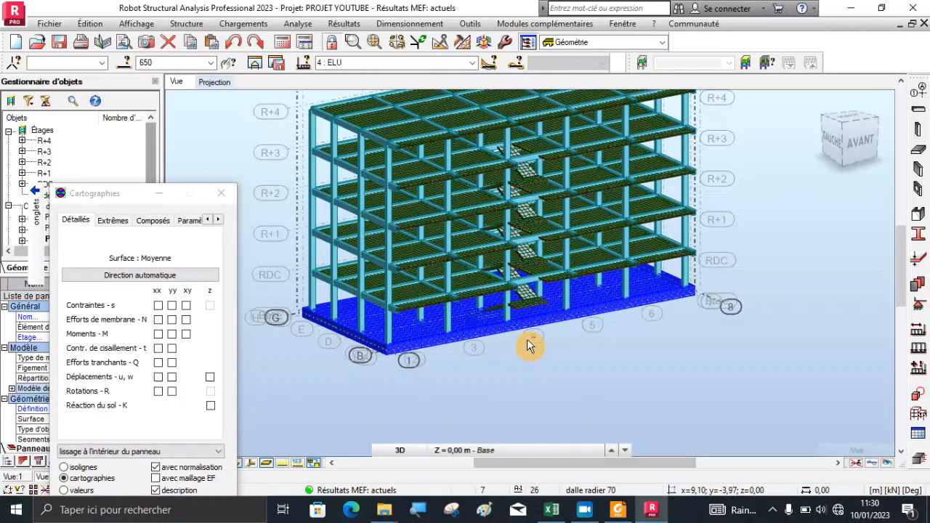
scroll(528, 345, up, 1)
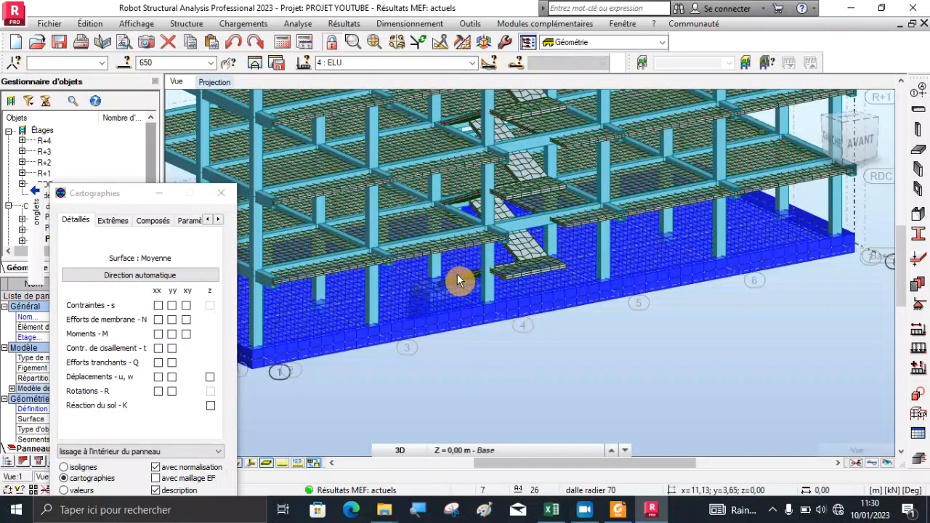
Step: Examine the lowest stair flight and the block at its foot where they meet the raft, from several angles
scroll(461, 277, up, 2)
right_click(607, 404)
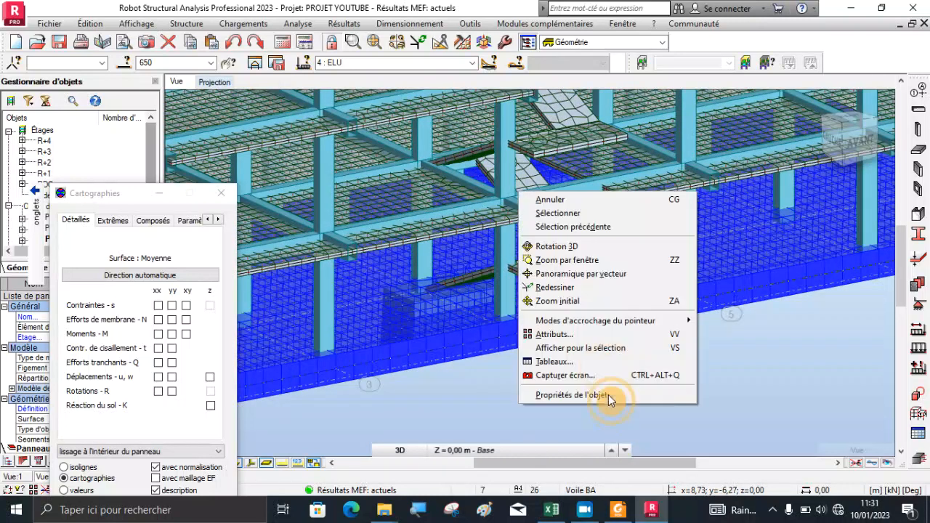
click(572, 245)
drag(492, 269, 536, 286)
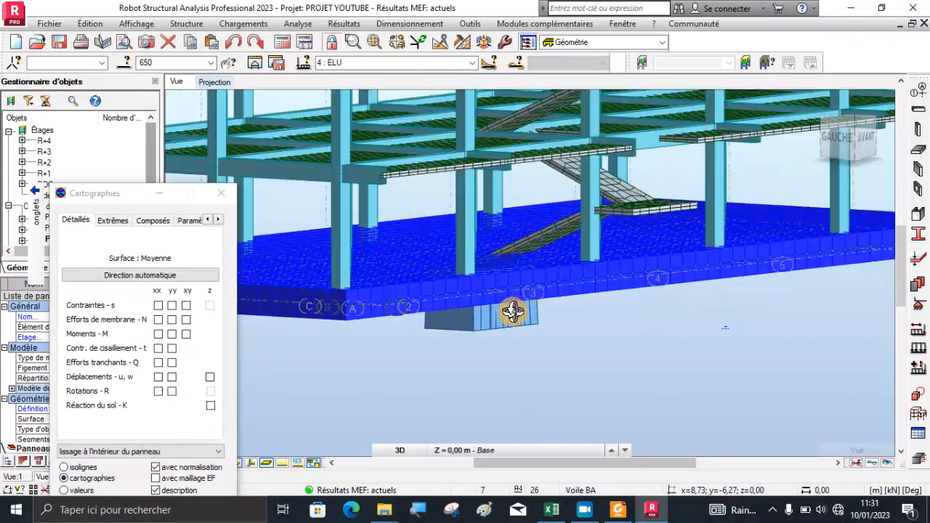
scroll(514, 311, up, 5)
scroll(506, 320, down, 5)
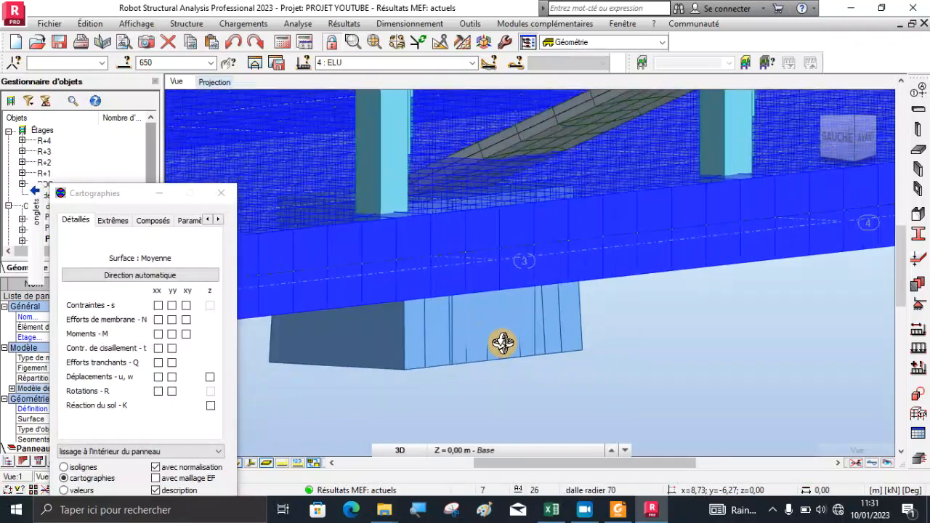
drag(537, 306, 531, 312)
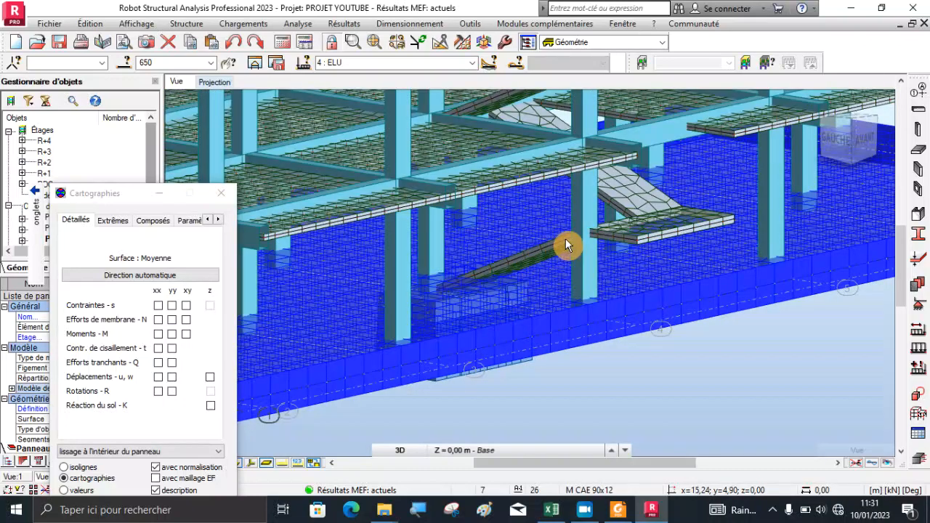
scroll(550, 249, up, 3)
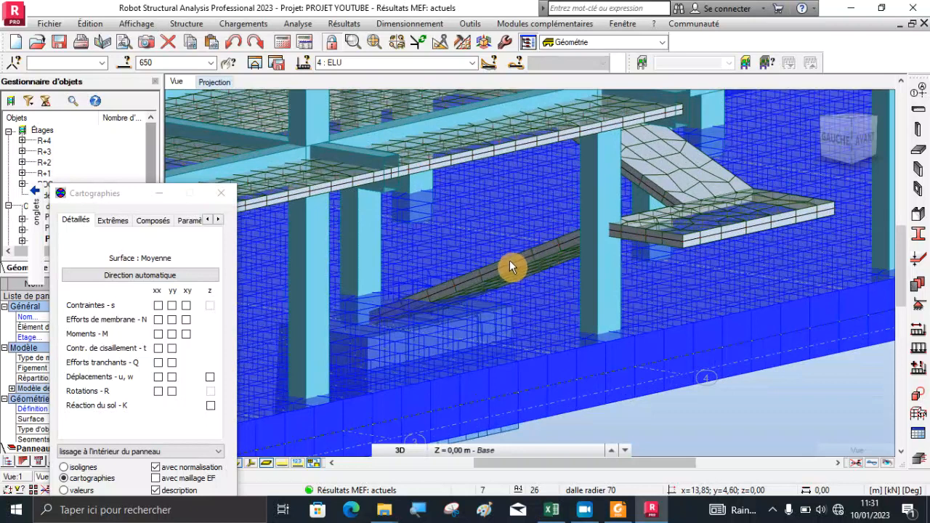
scroll(506, 262, up, 2)
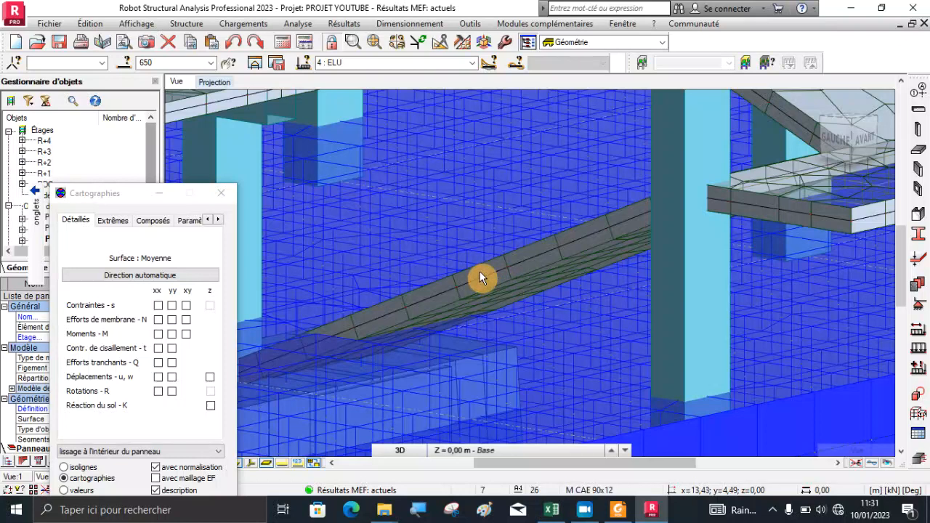
scroll(499, 273, down, 3)
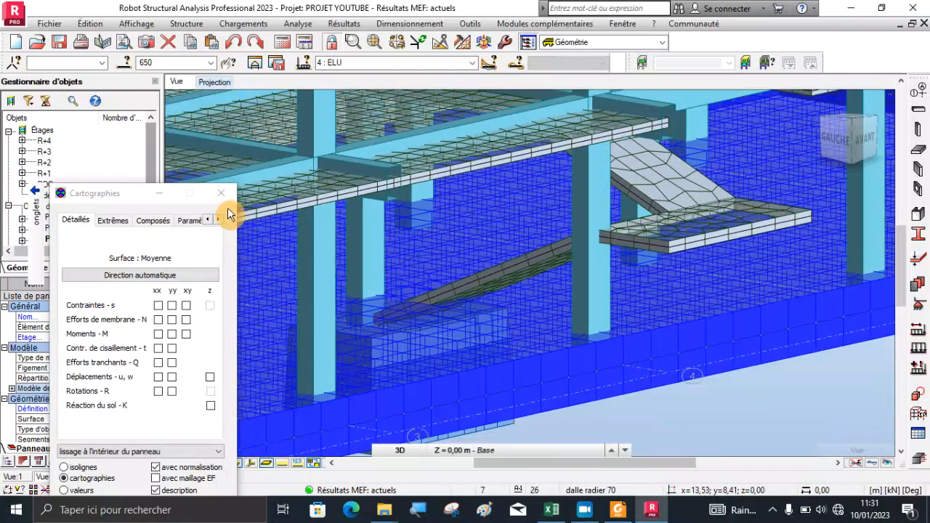
Step: Close the Cartographies settings and delete the lowest stair flight (panel 39), accepting the change to the calculated results
click(223, 196)
click(647, 431)
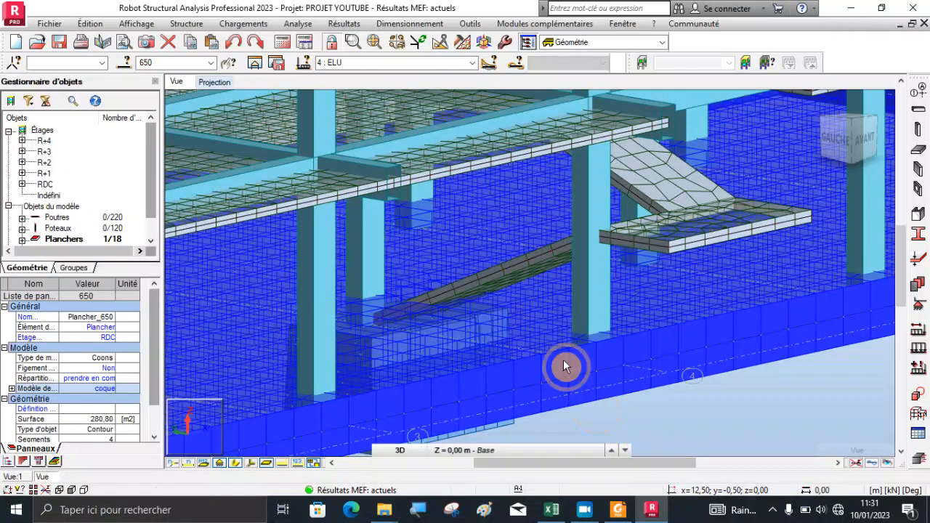
click(509, 272)
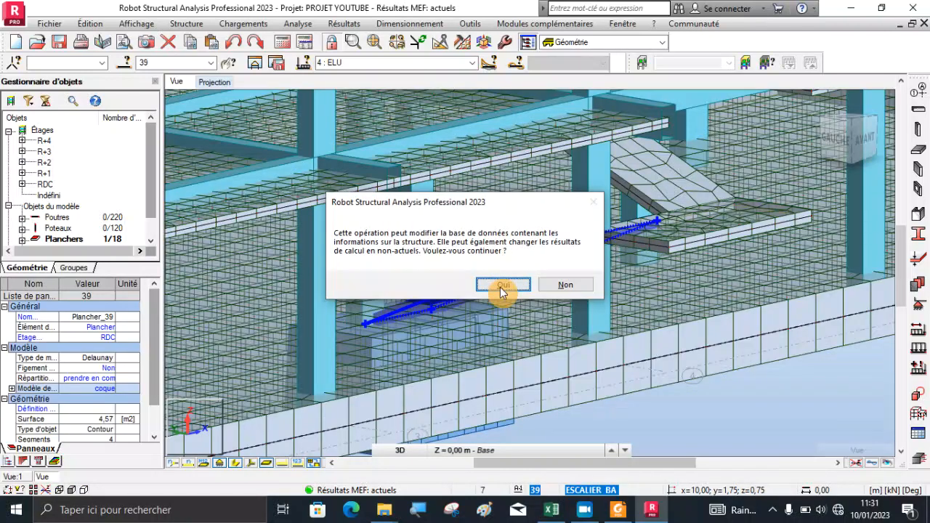
click(500, 287)
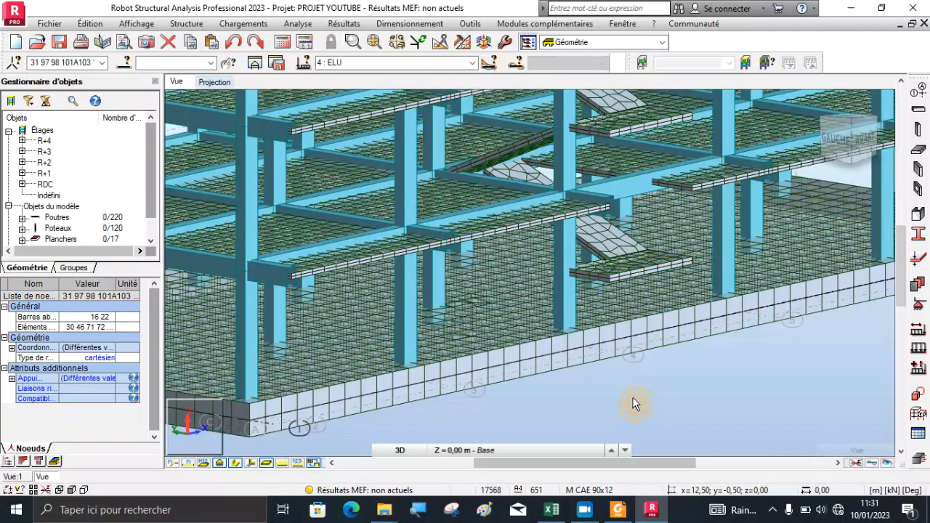
Step: Try to delete the fixed support node 12692 at the former stair foot with the option of deleting only the selected bars
right_click(632, 397)
click(587, 241)
drag(552, 310, 553, 375)
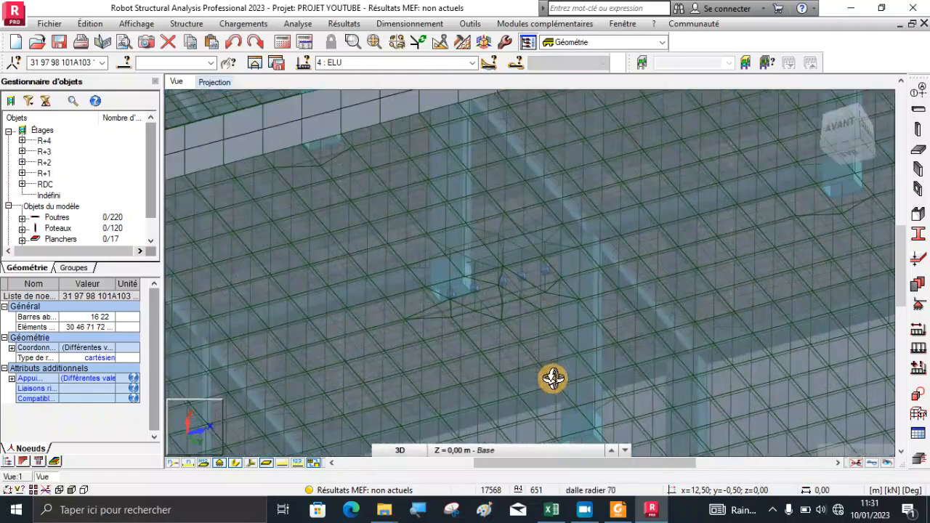
key(Escape)
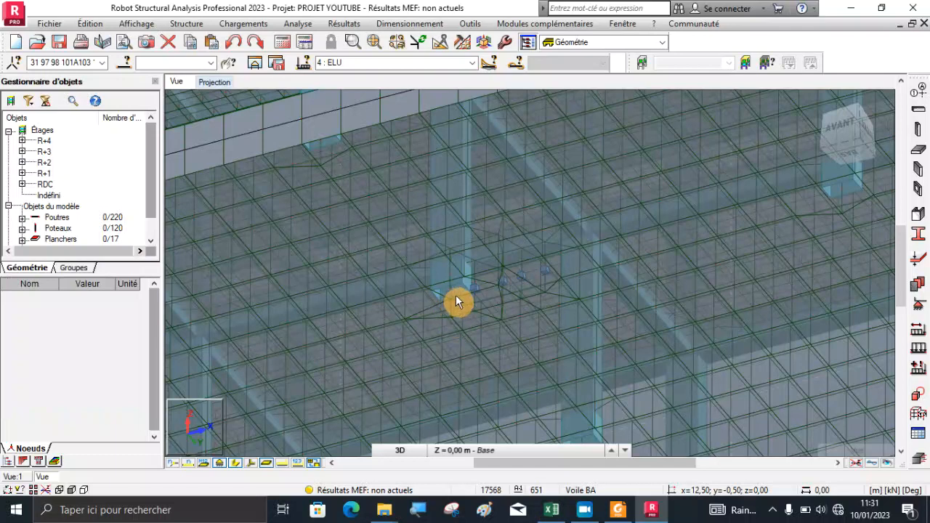
click(475, 290)
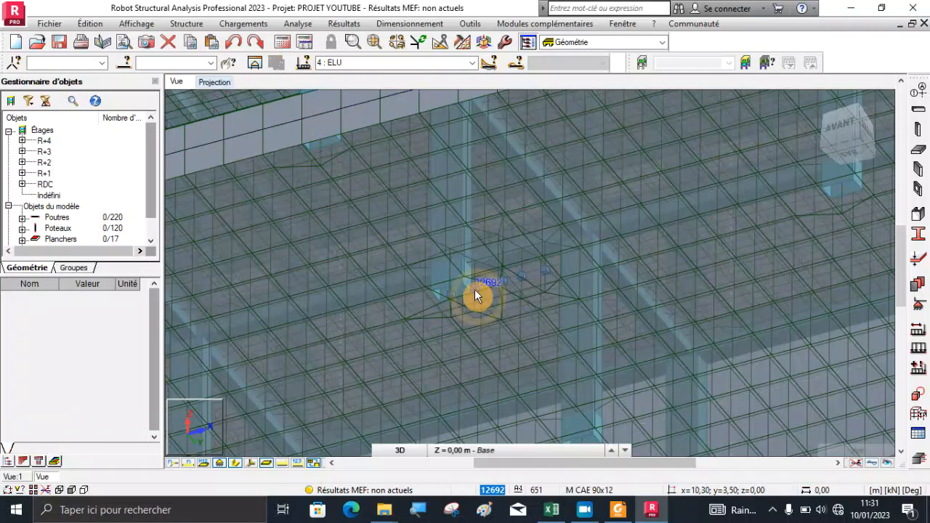
key(Delete)
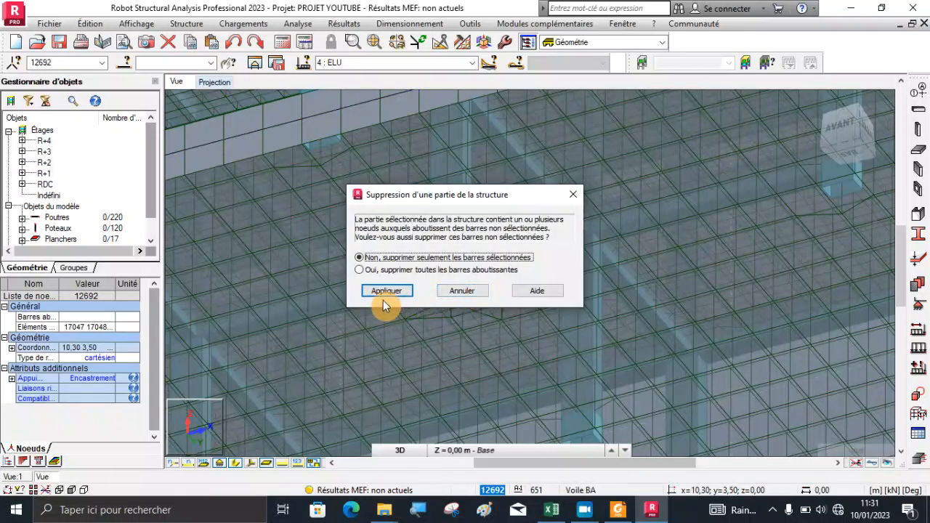
click(381, 294)
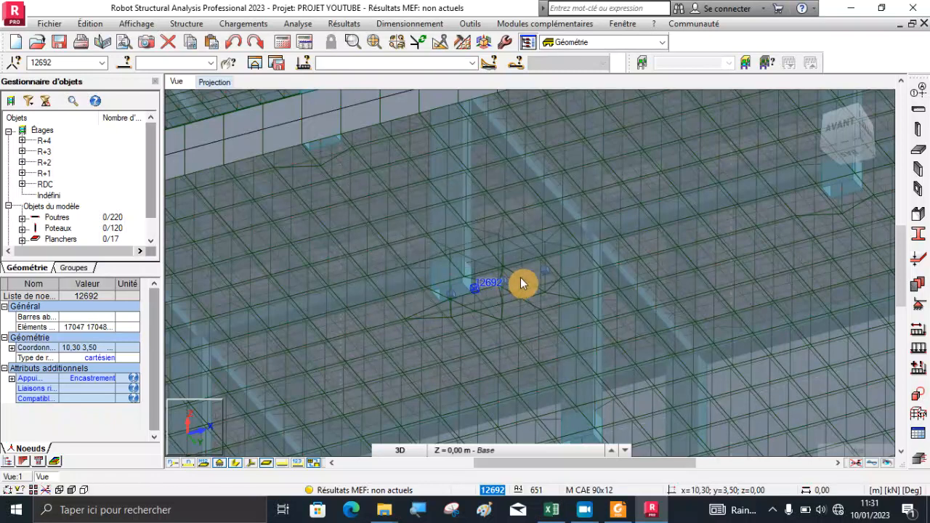
Step: Delete the neighbouring support node 12702 at the former stair foot together with all the bars connected to it
click(502, 277)
key(Delete)
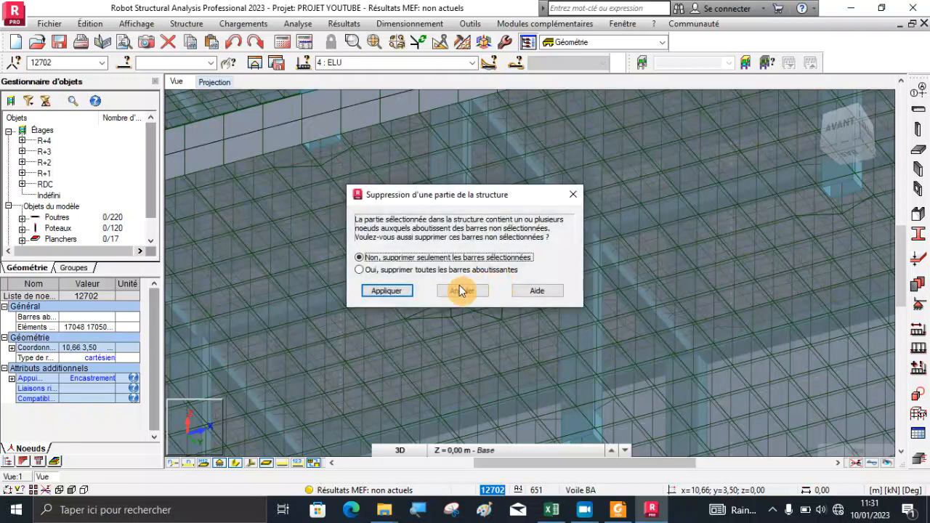
click(361, 272)
click(381, 291)
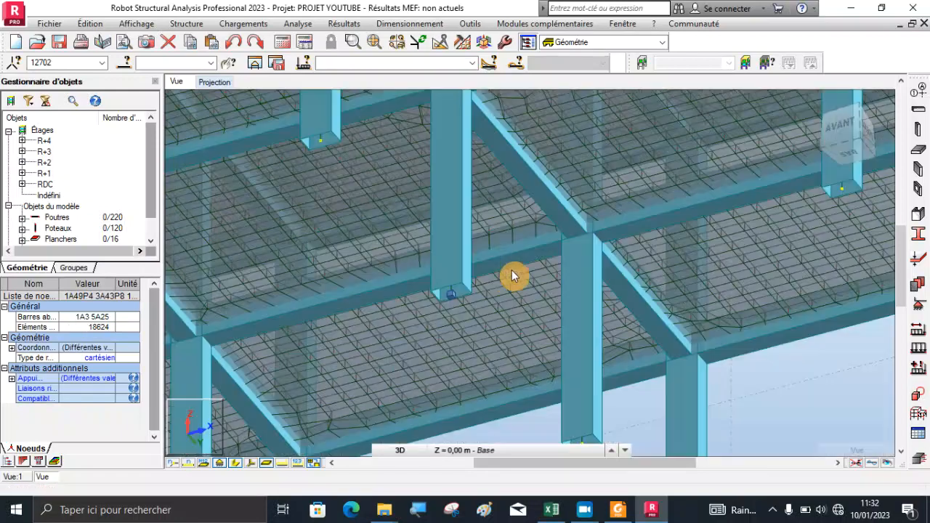
Step: Examine the base of the structure from several angles, around the column feet and below the stair landing
scroll(538, 291, down, 8)
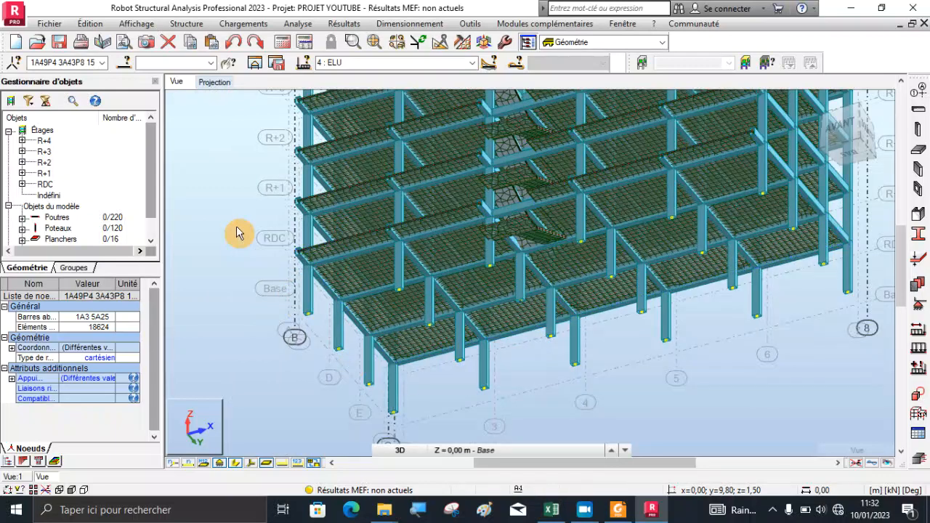
right_click(230, 231)
click(218, 282)
drag(407, 305, 531, 314)
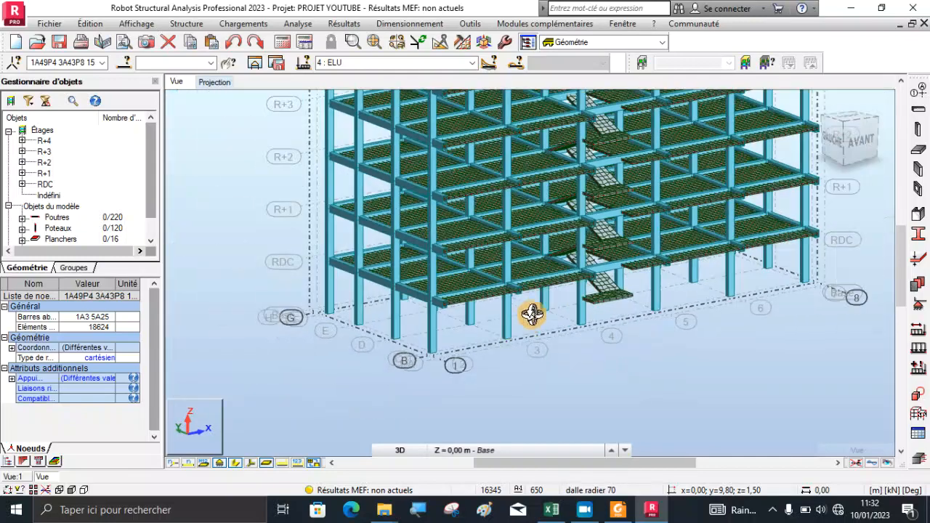
scroll(576, 322, up, 3)
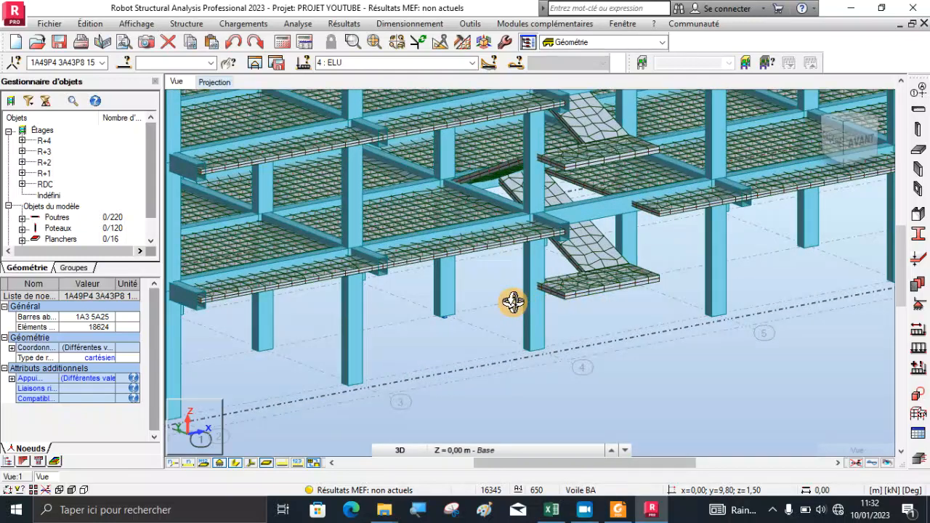
scroll(513, 303, down, 2)
key(Escape)
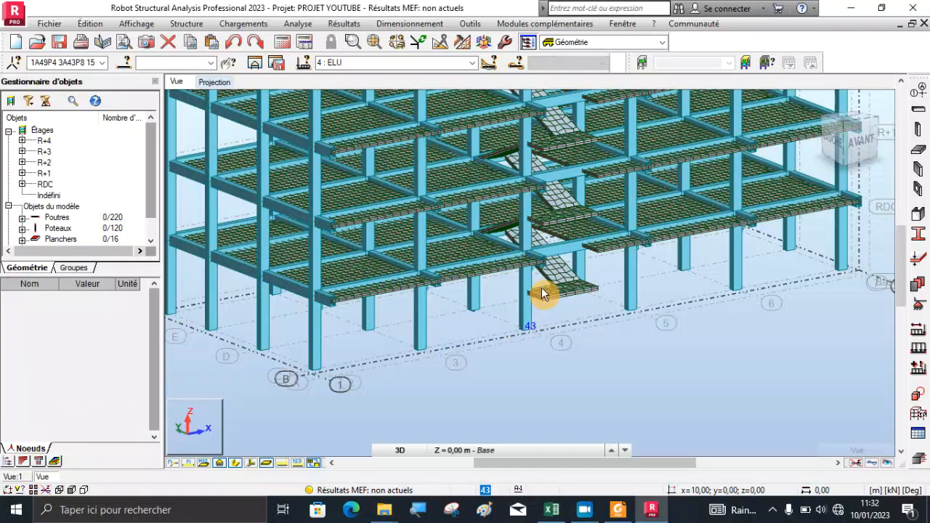
scroll(462, 312, up, 5)
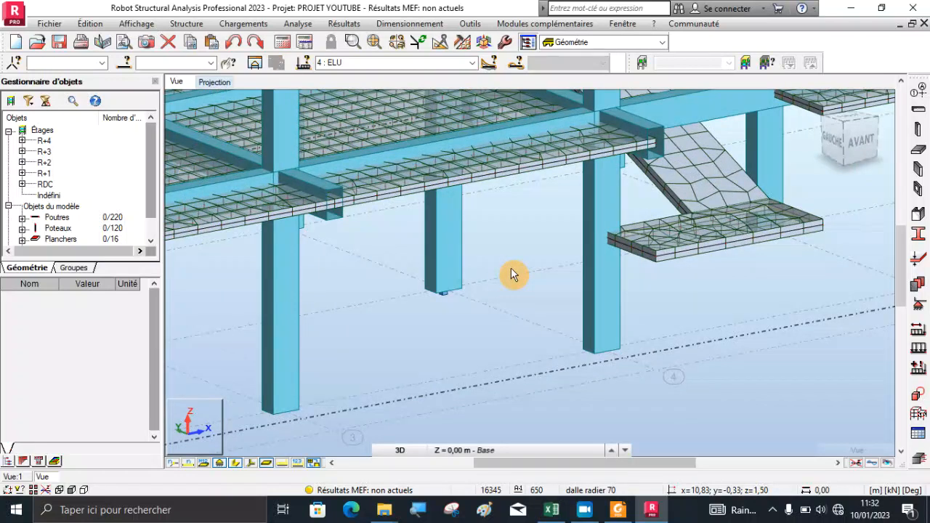
Step: Redraw the raft on the base level as a rectangular floor, thickness dalle radier 70, model coque, spanning axes 1–8 and B–G
scroll(511, 269, down, 4)
scroll(504, 269, down, 4)
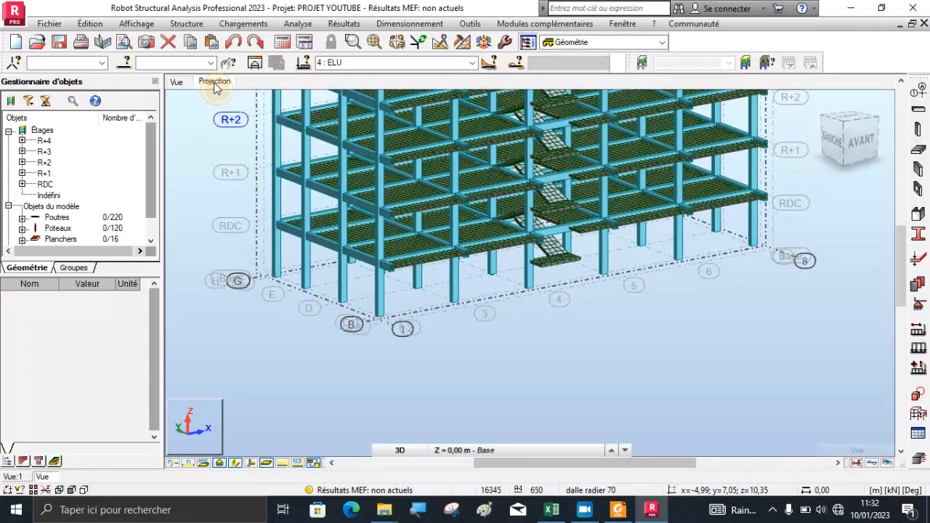
click(239, 109)
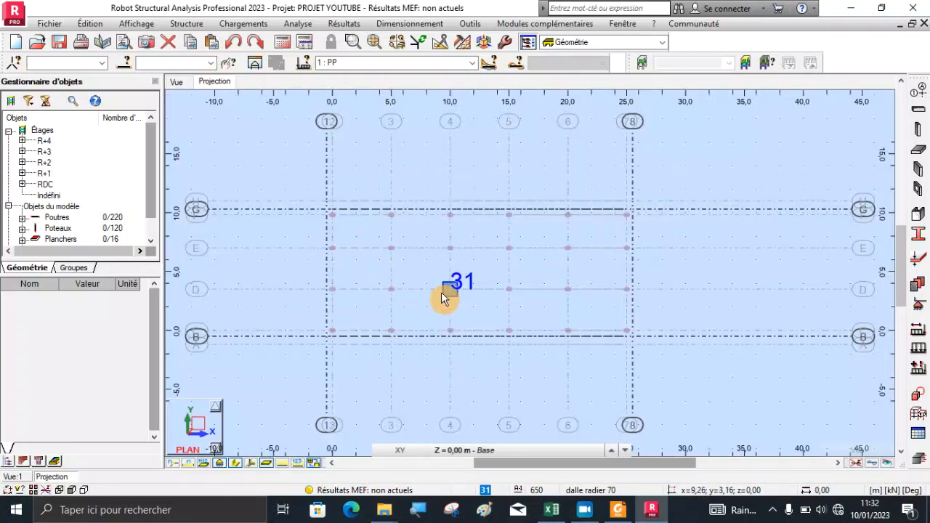
scroll(858, 149, up, 2)
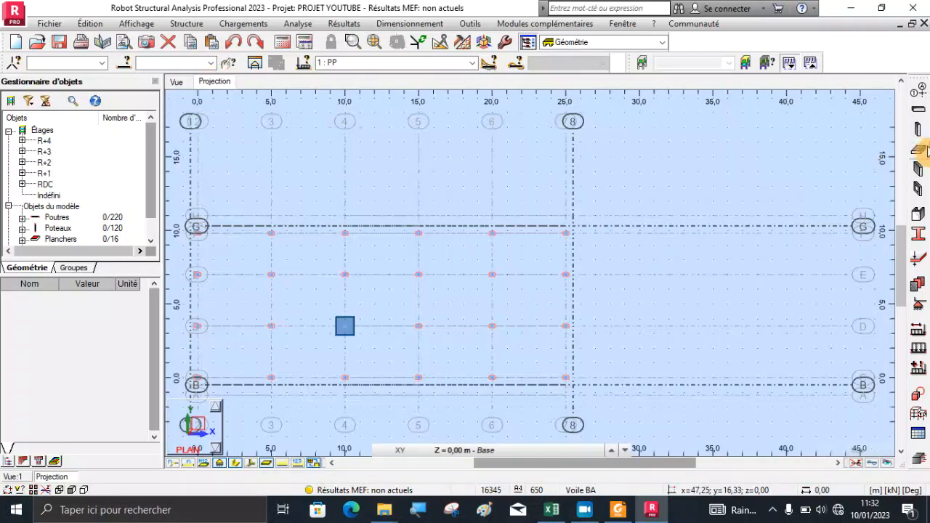
click(918, 149)
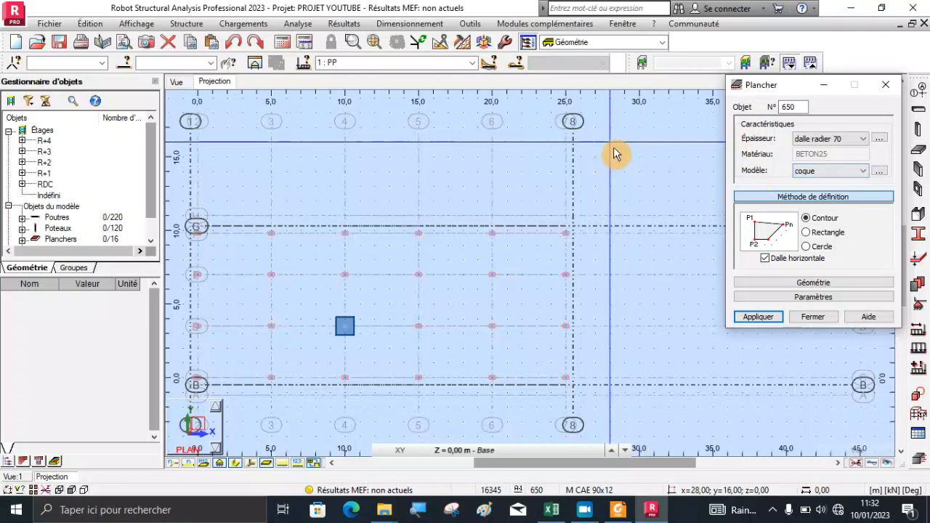
scroll(607, 162, down, 2)
click(808, 232)
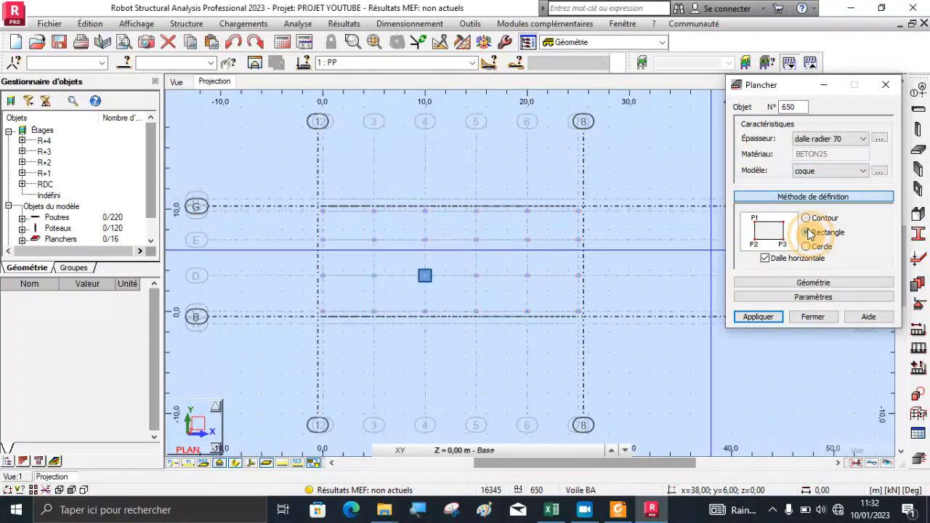
scroll(313, 205, up, 2)
click(314, 213)
scroll(315, 214, down, 2)
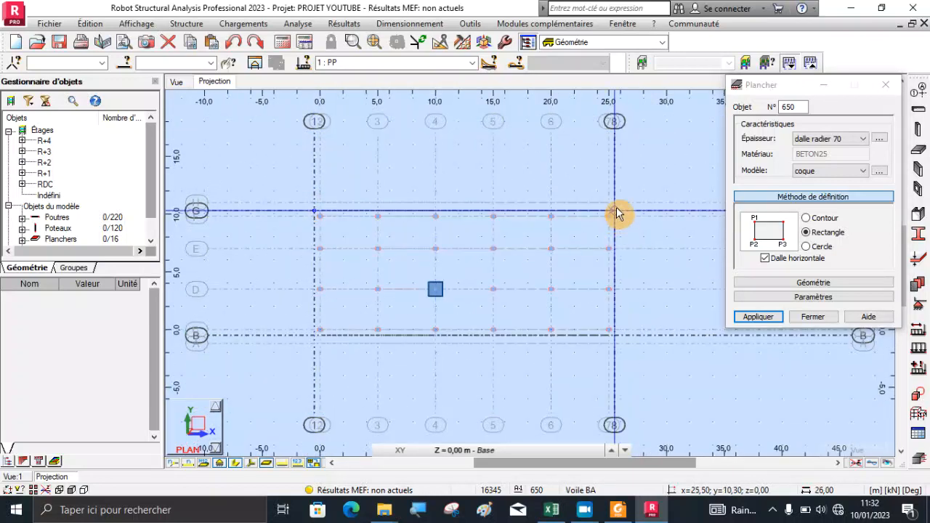
click(616, 334)
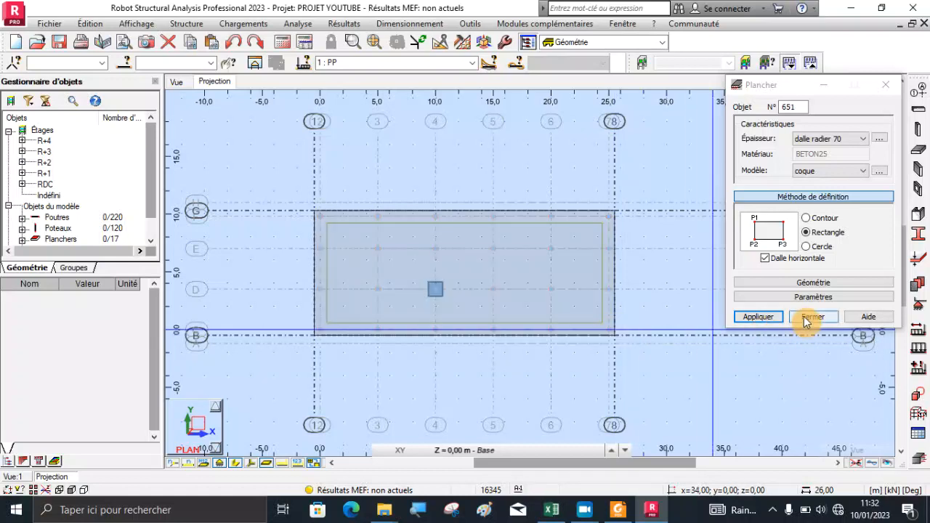
click(809, 318)
Step: Remove the nodal support from node 31 at the foot of the interior column on axes 4 and D
scroll(434, 291, up, 2)
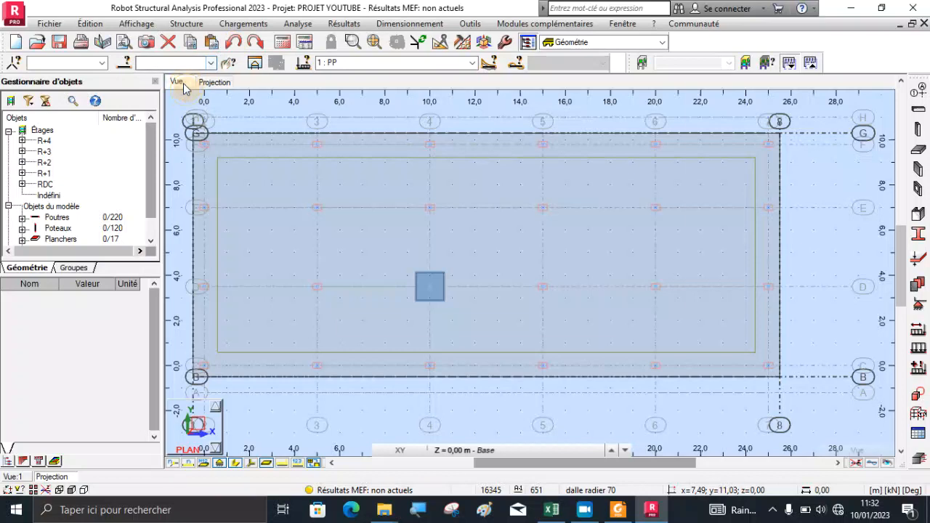
drag(176, 78, 184, 89)
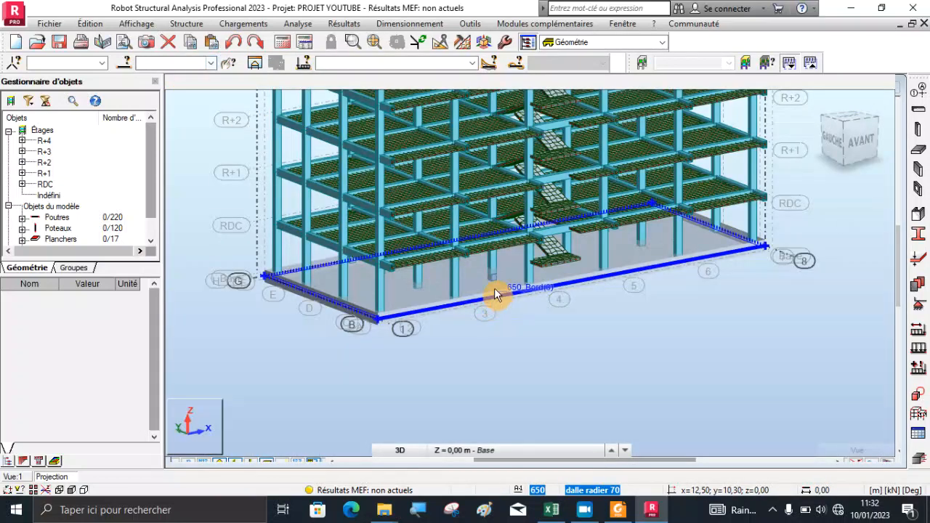
scroll(494, 292, up, 2)
scroll(494, 275, up, 2)
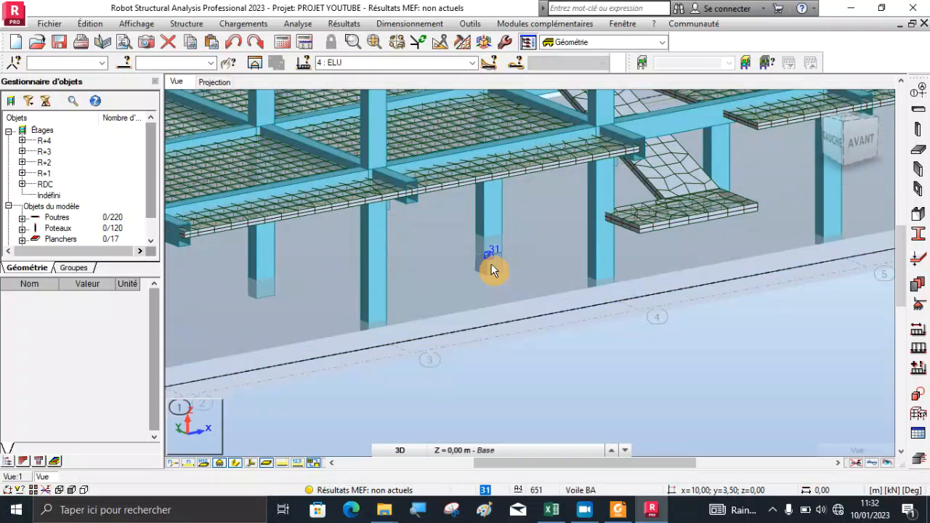
click(920, 311)
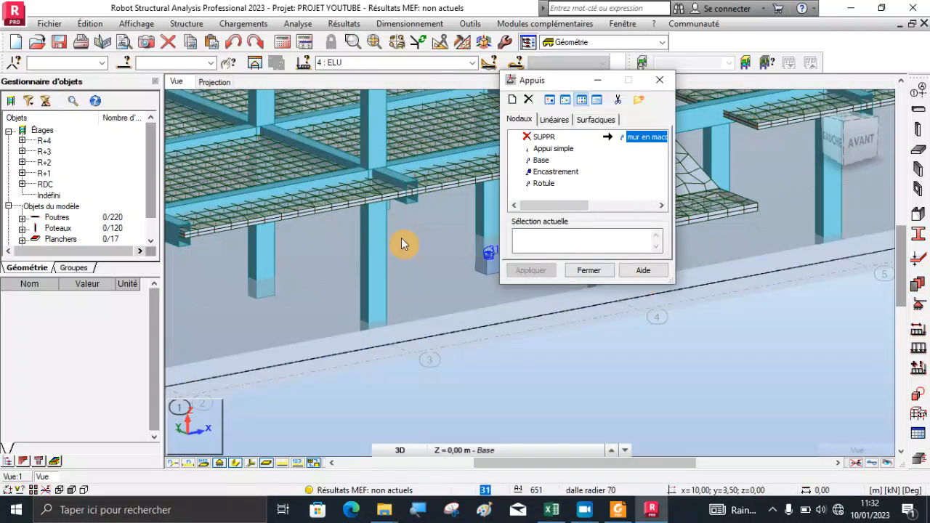
scroll(291, 287, down, 4)
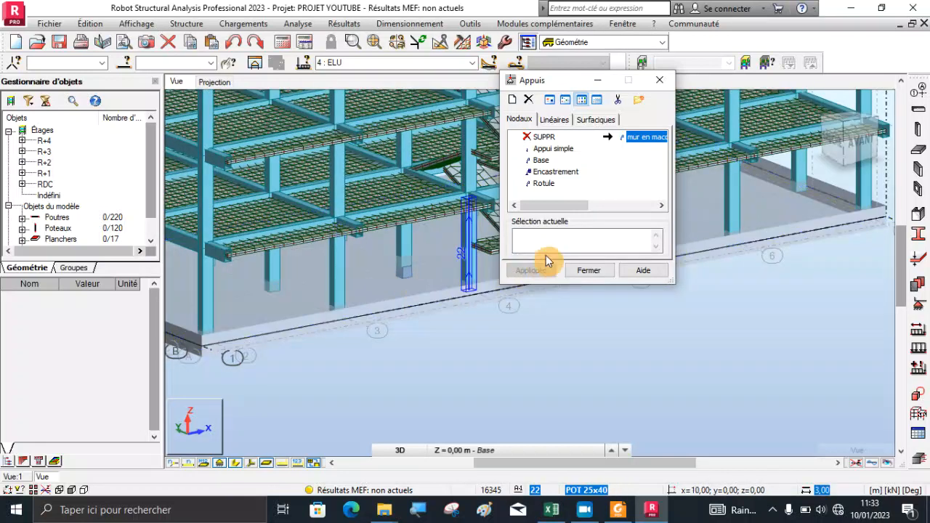
click(567, 231)
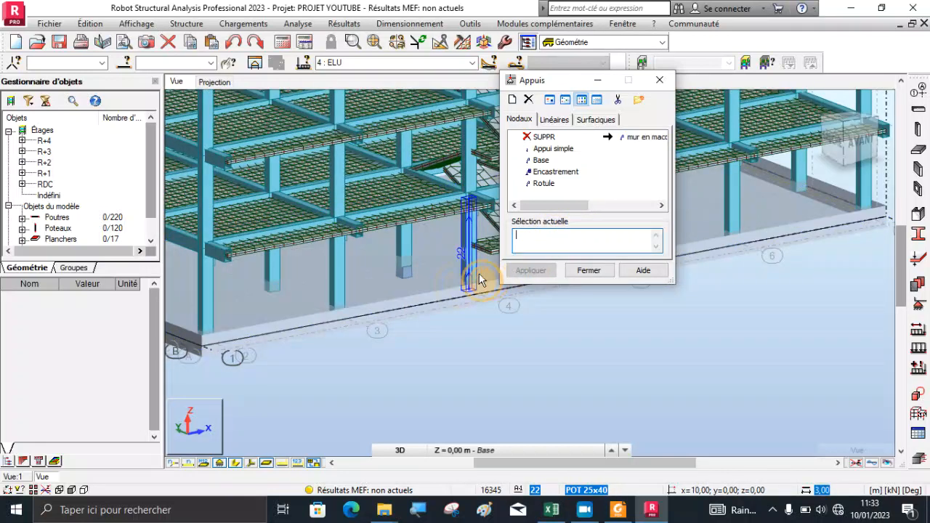
click(403, 275)
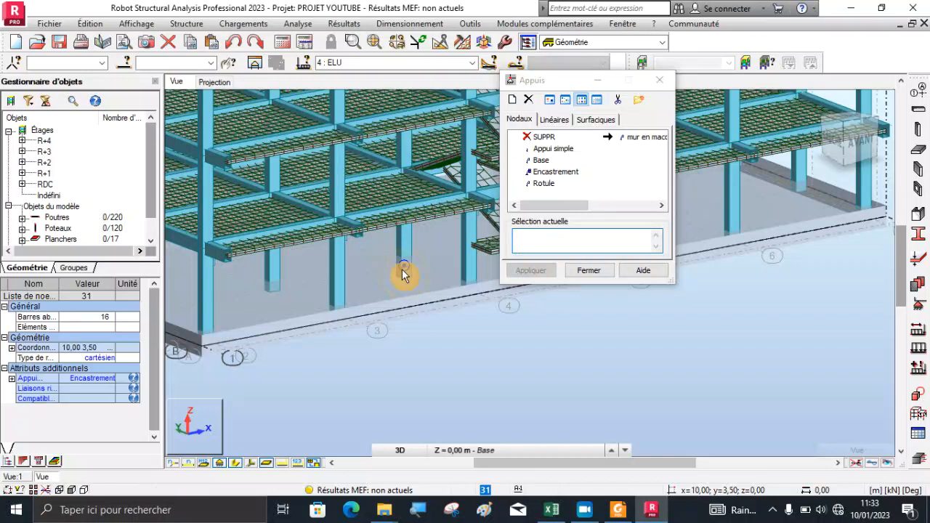
click(544, 137)
click(543, 271)
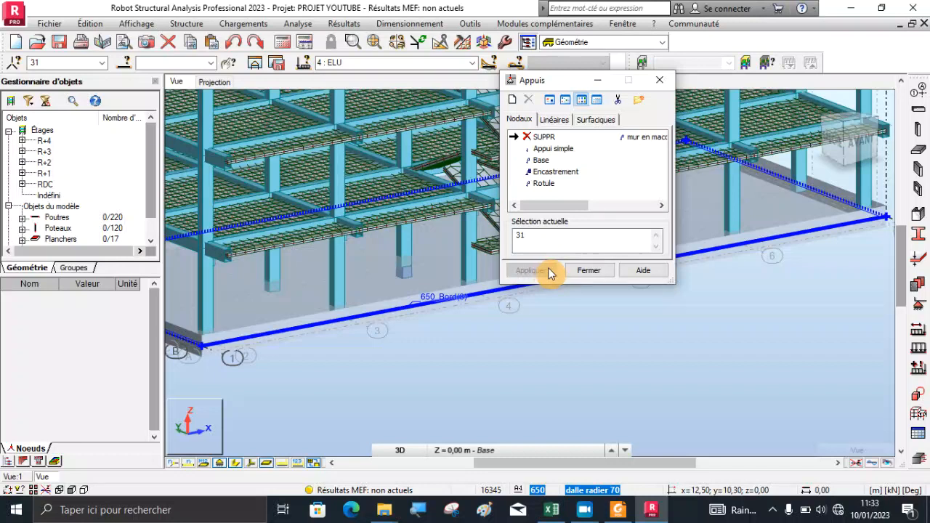
click(589, 271)
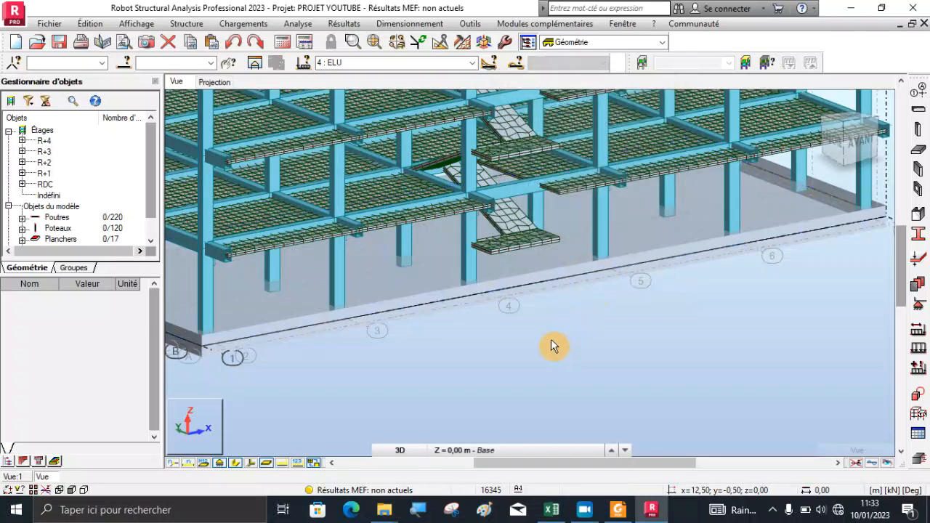
Step: Examine the raft and the column feet along its edges from several angles in the 3D view
scroll(548, 339, down, 5)
click(400, 449)
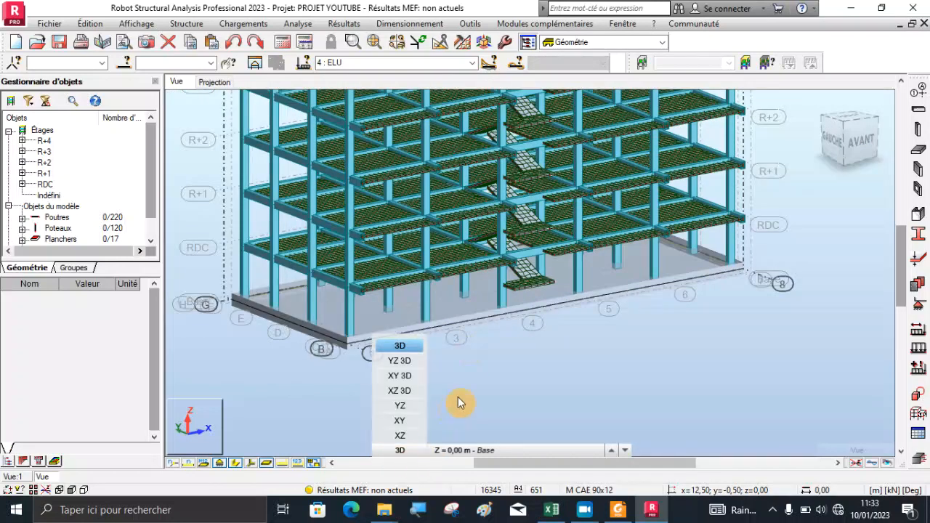
scroll(429, 319, up, 2)
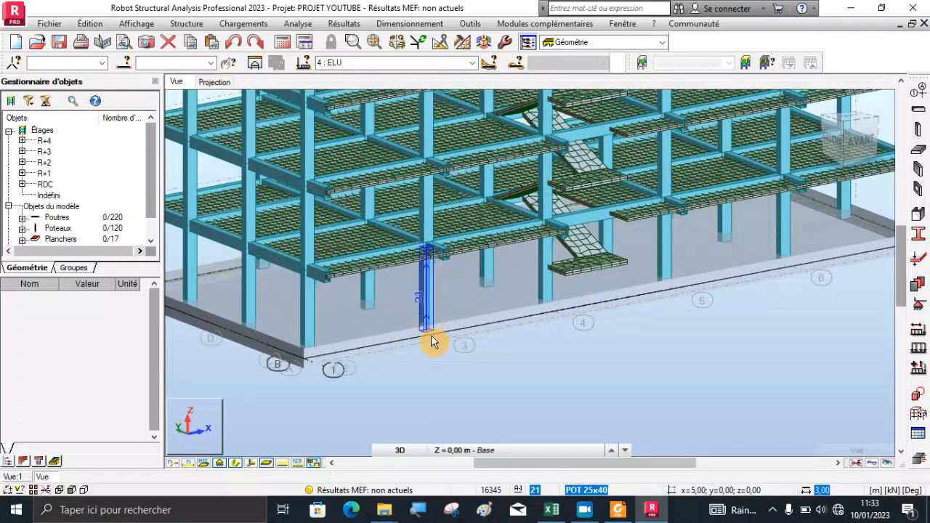
right_click(478, 360)
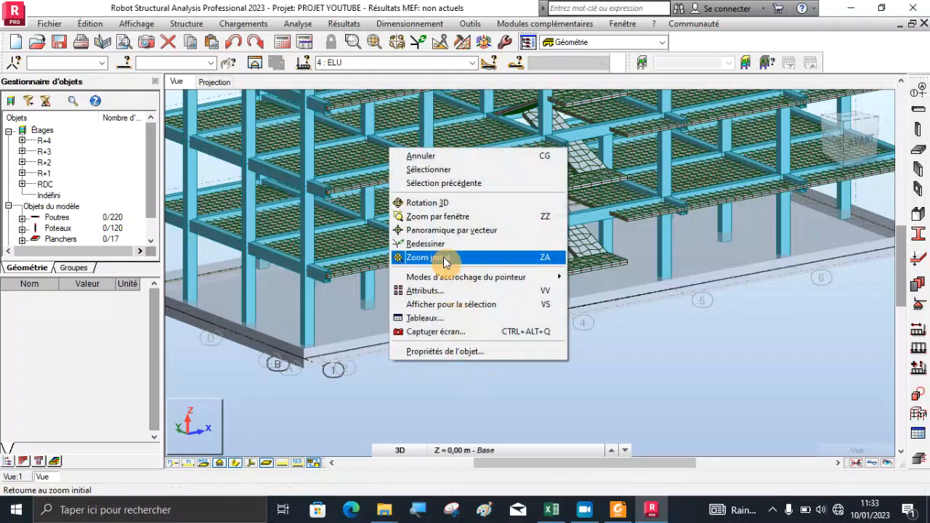
click(446, 201)
drag(436, 259, 551, 287)
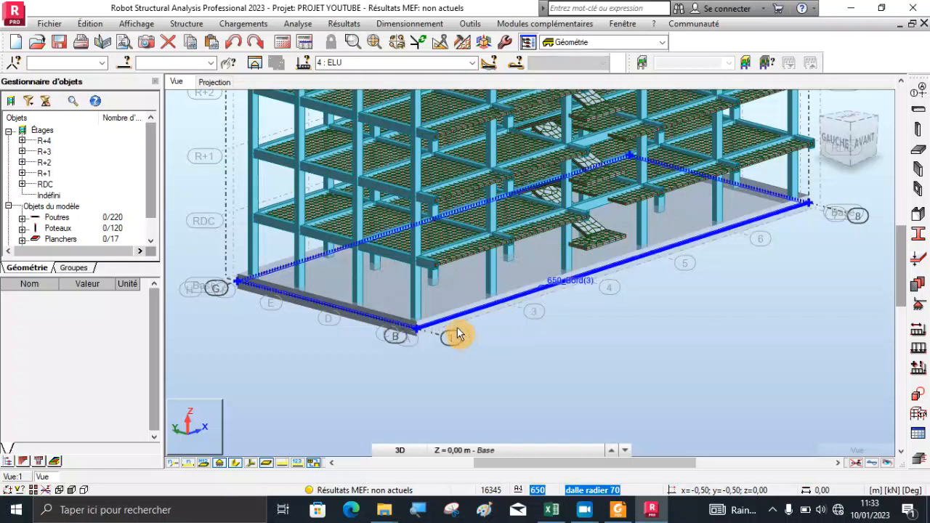
scroll(397, 362, down, 1)
scroll(397, 368, down, 2)
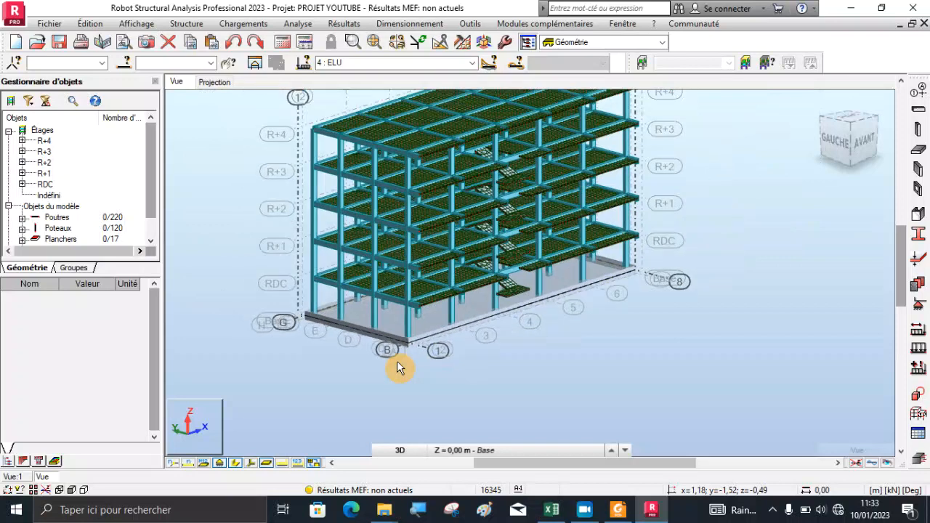
scroll(416, 321, up, 3)
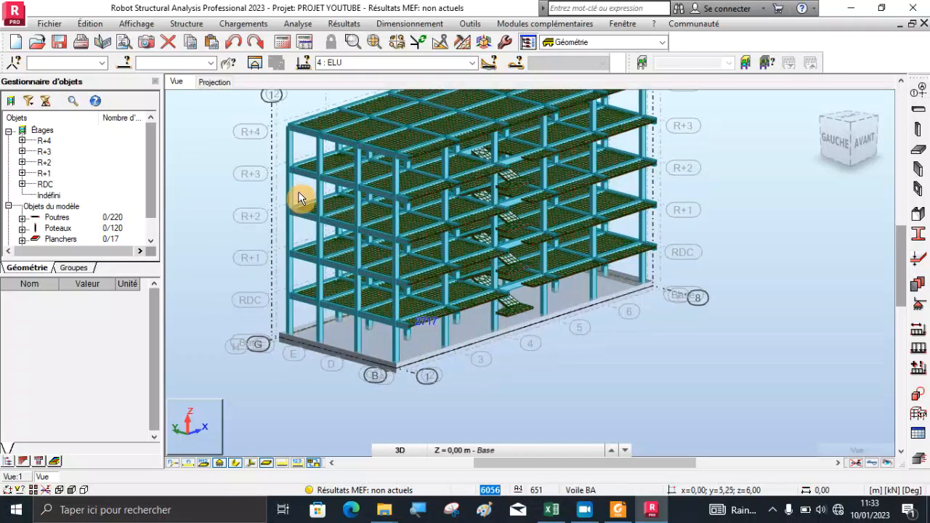
Step: Run the structural calculation, continue past the instability warning at node 384, and close the calculation messages
click(281, 63)
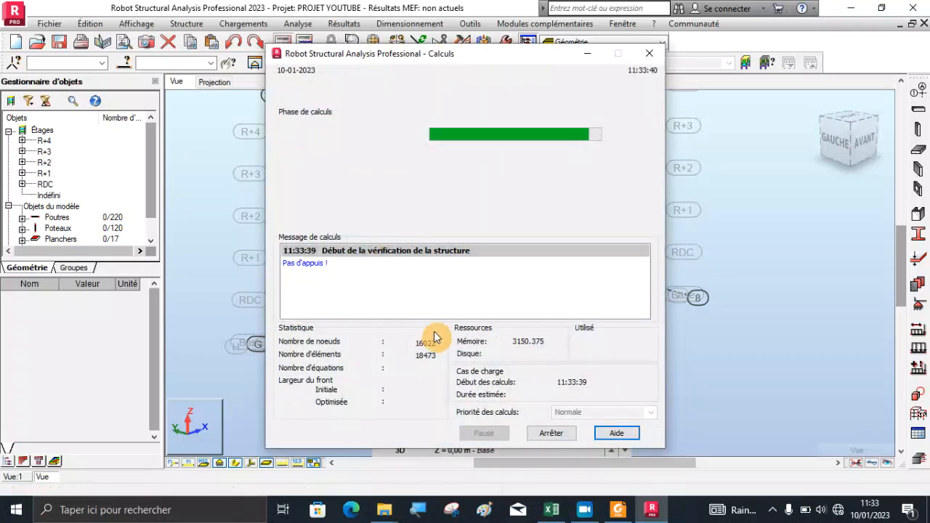
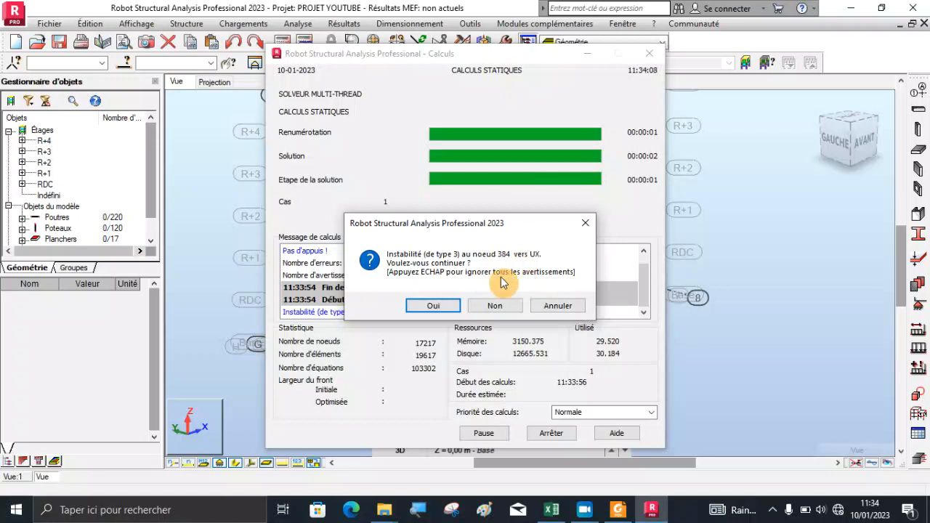
click(438, 309)
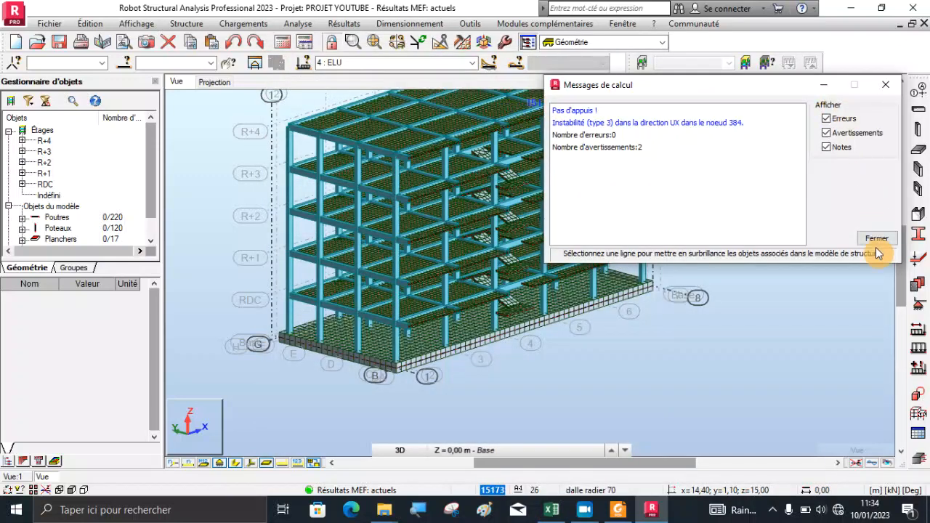
click(877, 240)
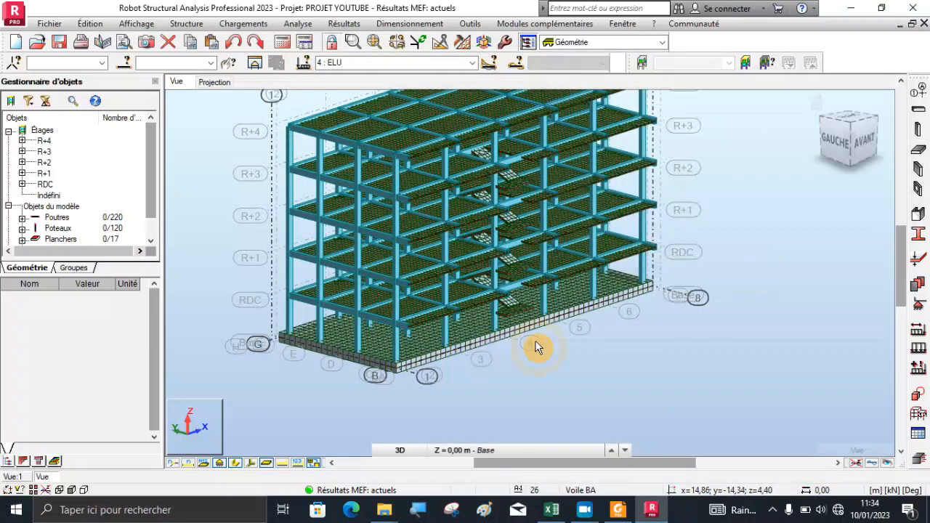
Step: Select raft panel 650, isolate it in its own view with load case 4 : ELU, and clear the selection
click(430, 363)
click(424, 365)
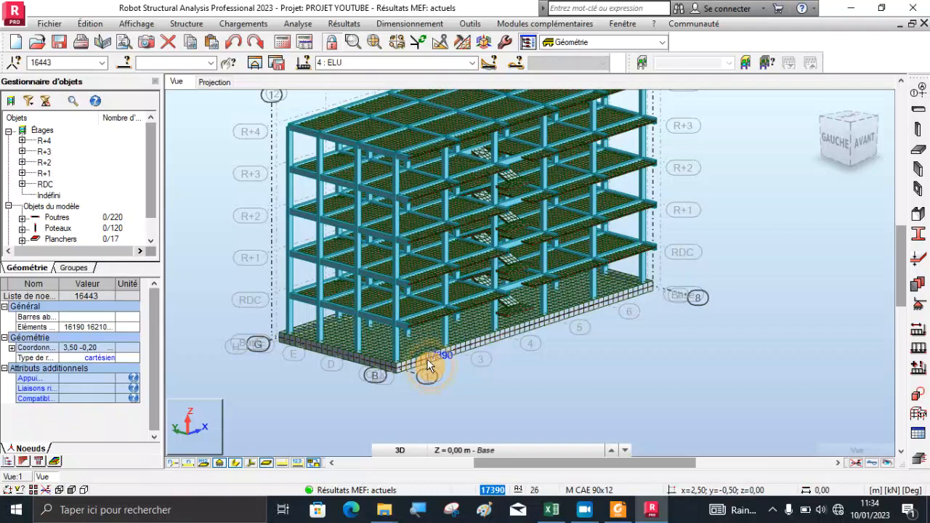
click(407, 359)
click(406, 358)
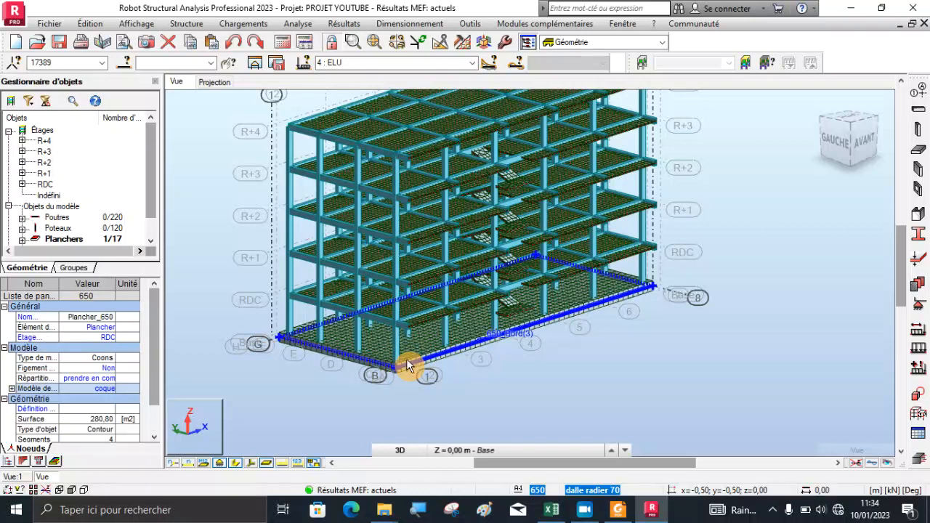
scroll(33, 167, down, 1)
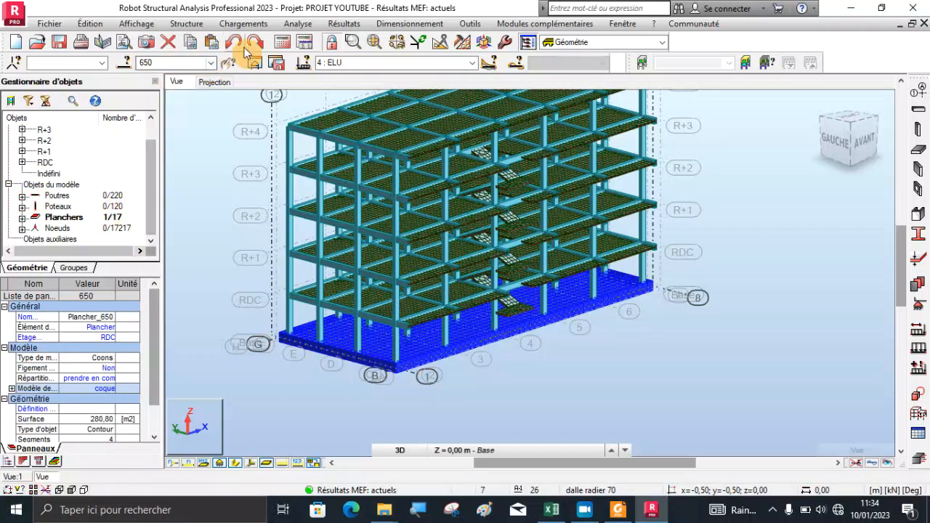
click(259, 64)
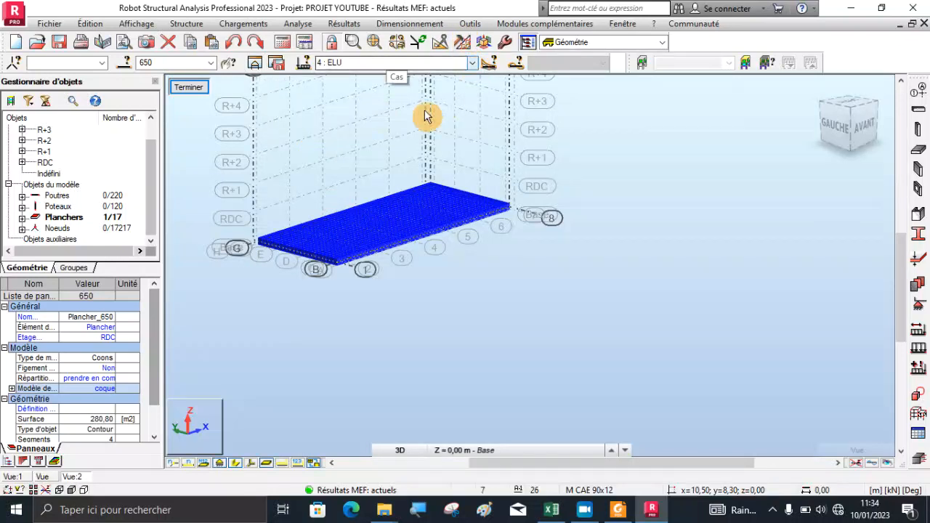
click(390, 146)
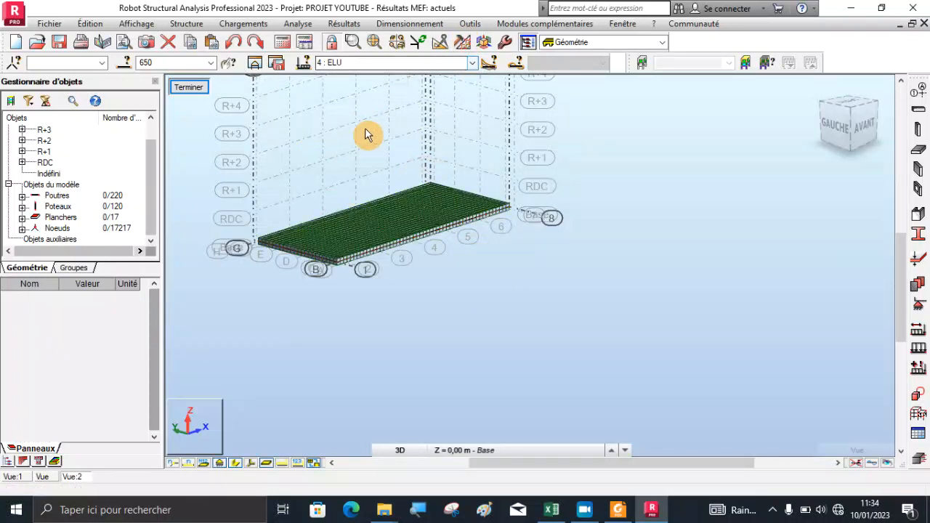
Step: Display the Mxx moment map on the raft slab for load case ELU, with value descriptions enabled
scroll(365, 128, up, 2)
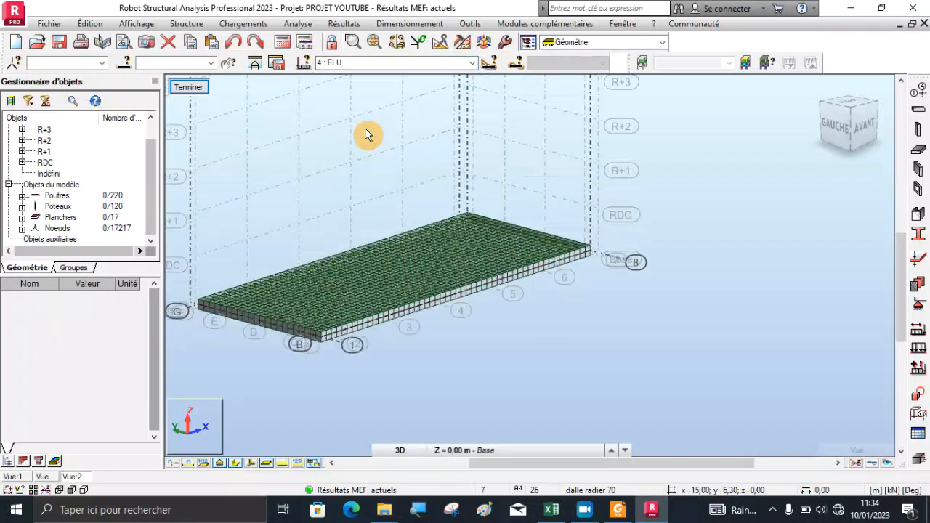
click(339, 25)
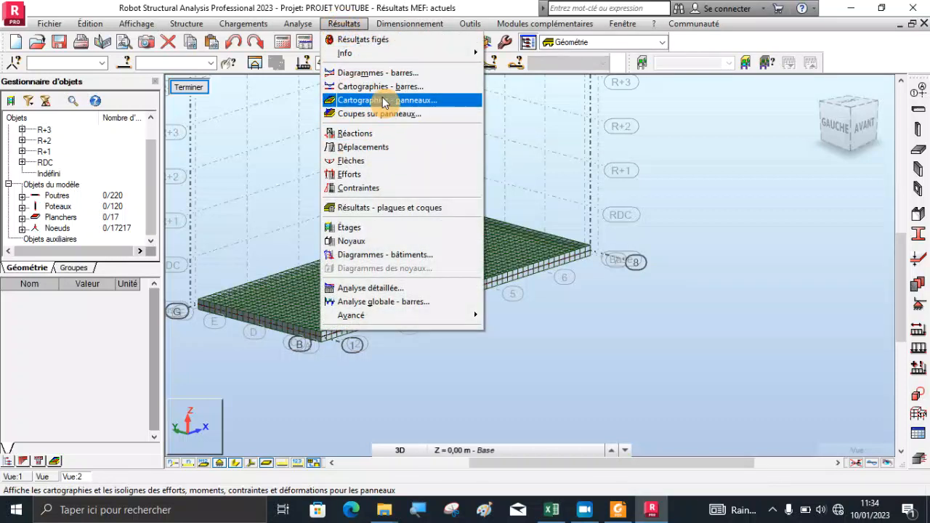
click(384, 100)
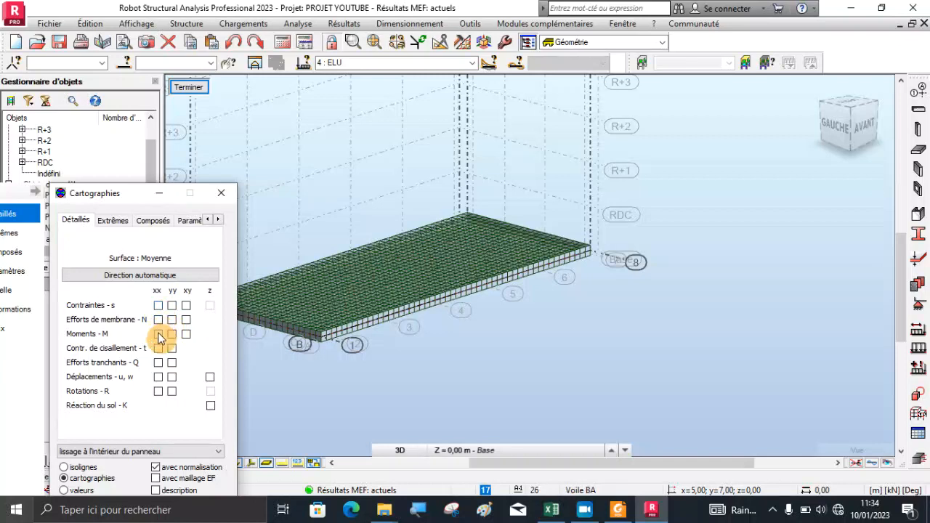
click(158, 333)
drag(110, 193, 106, 93)
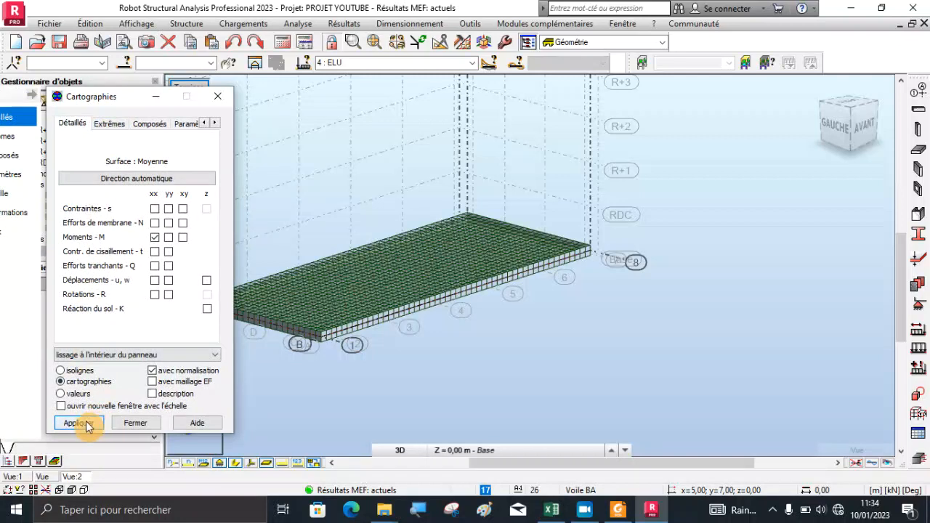
click(151, 393)
click(82, 425)
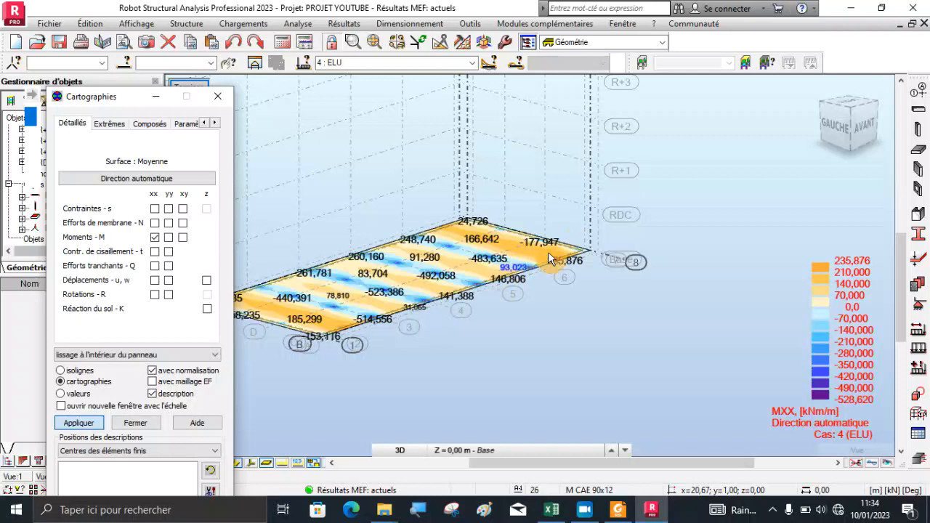
Step: Rotate the model in 3D and examine the Mxx moment values across the raft slab against the color scale
right_click(717, 160)
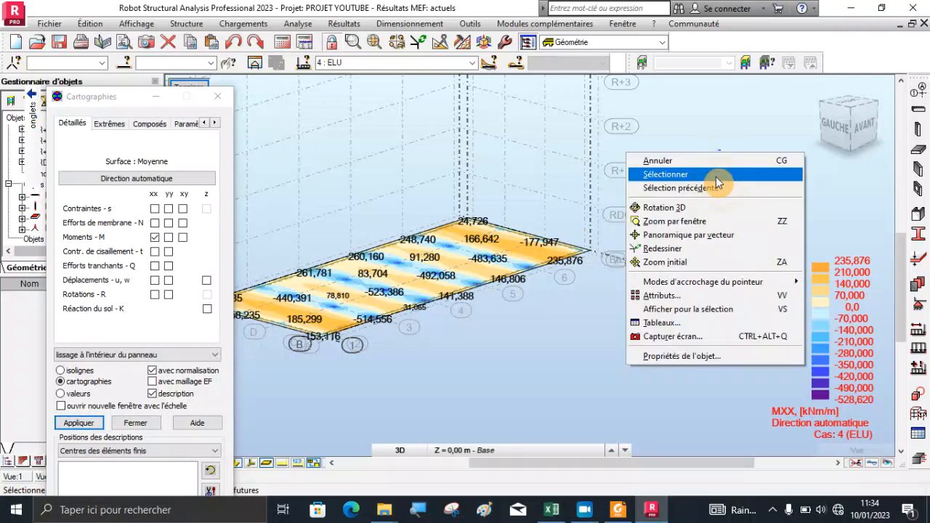
click(664, 208)
drag(649, 249, 568, 294)
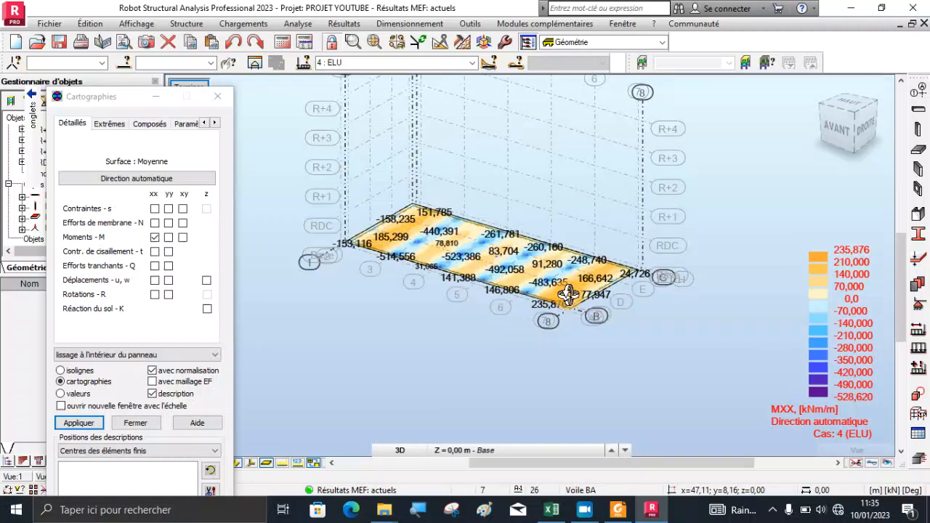
scroll(459, 248, up, 5)
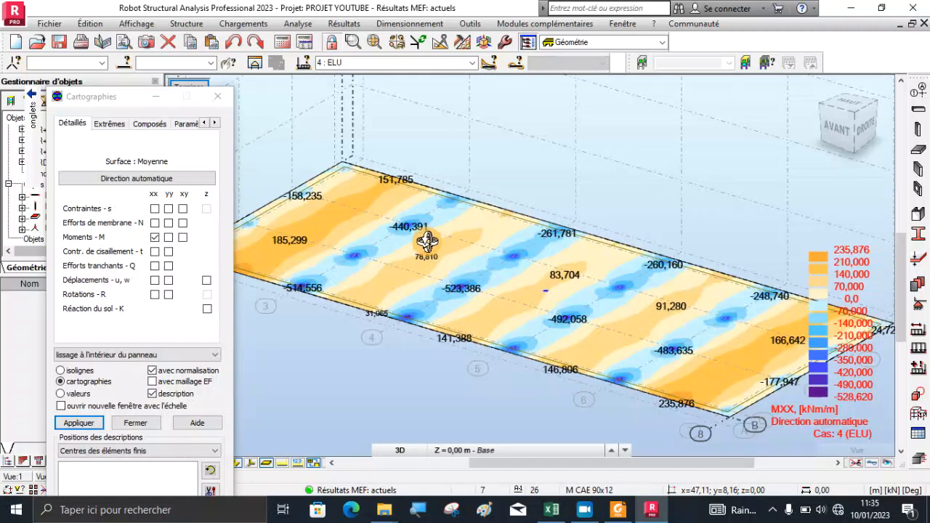
scroll(333, 247, up, 3)
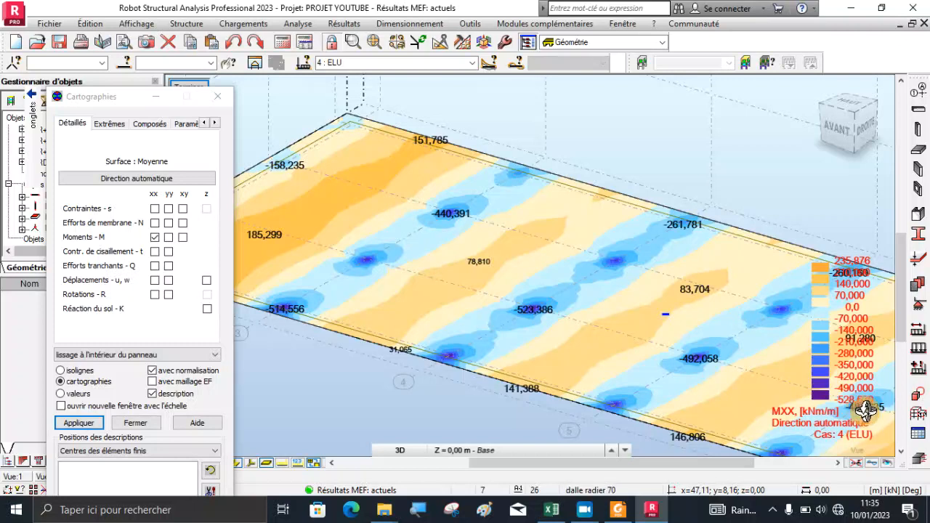
scroll(622, 317, down, 3)
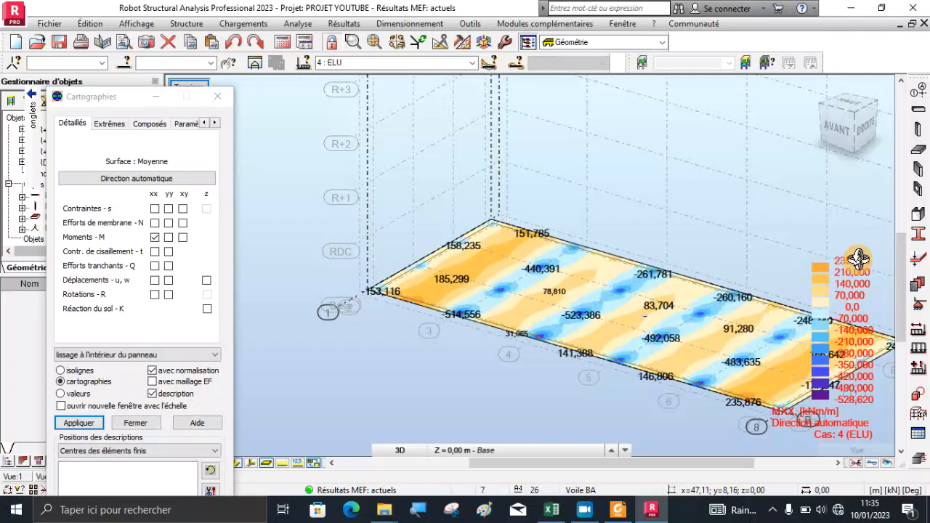
scroll(858, 258, up, 2)
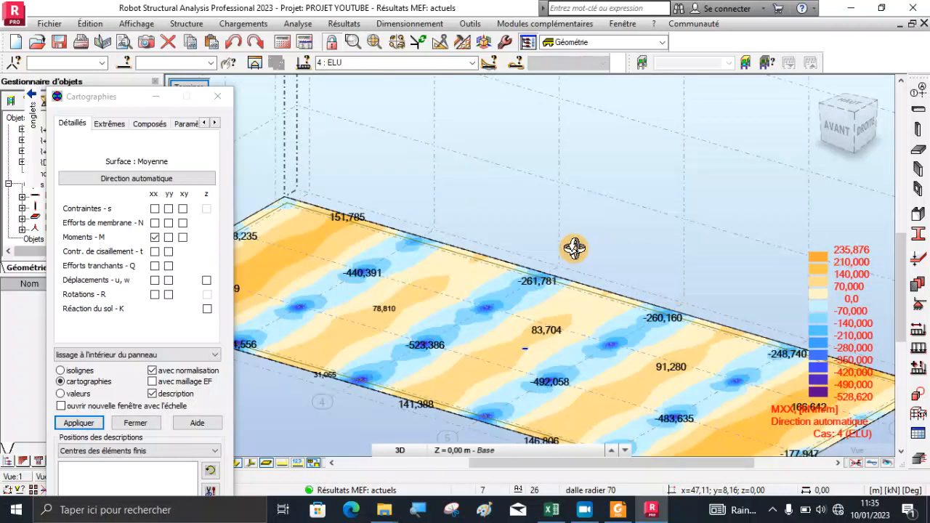
scroll(574, 249, down, 3)
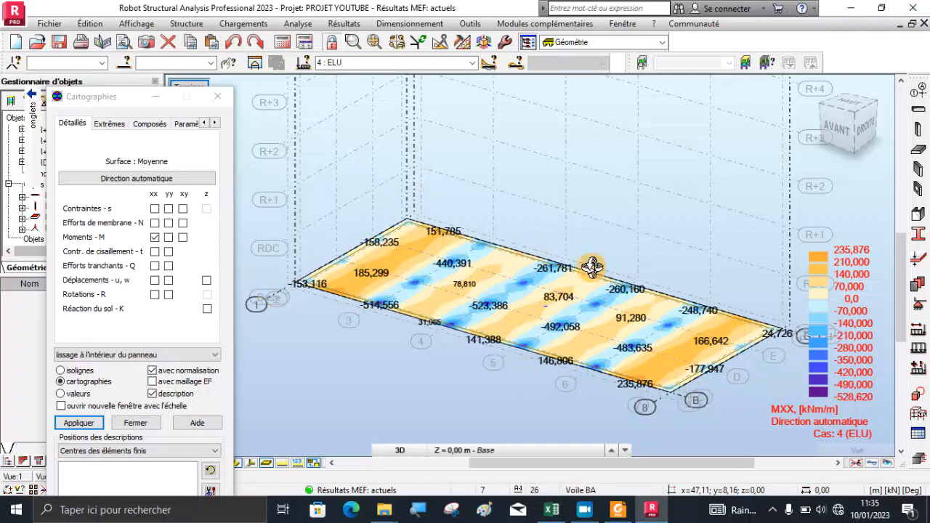
scroll(660, 374, up, 3)
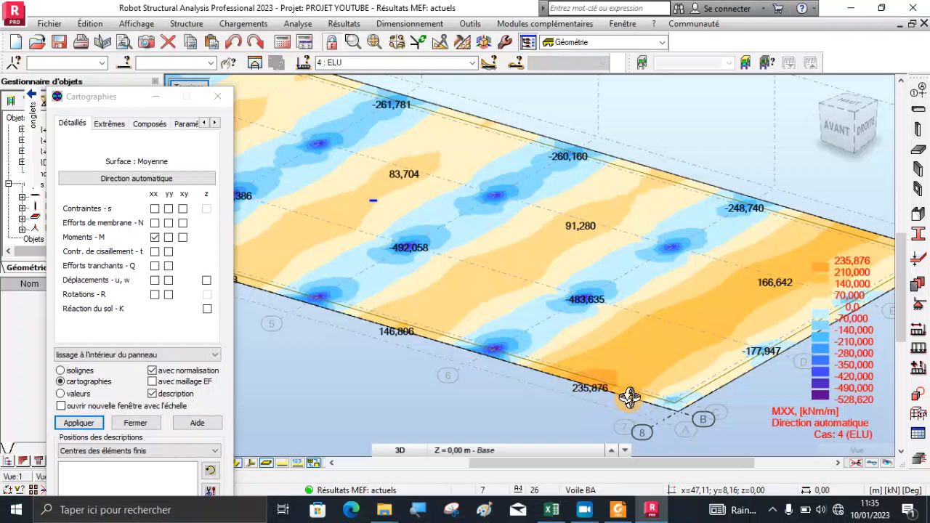
scroll(629, 397, down, 1)
scroll(658, 395, down, 3)
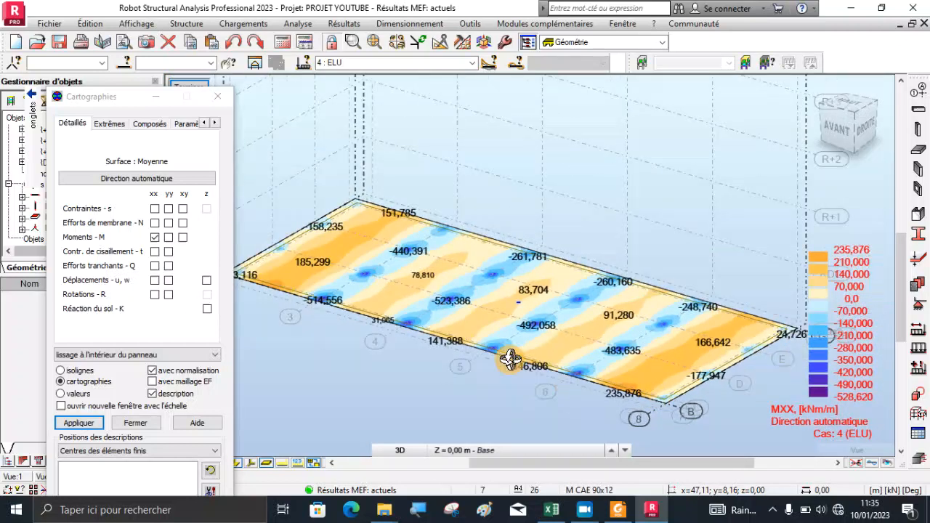
scroll(443, 292, up, 3)
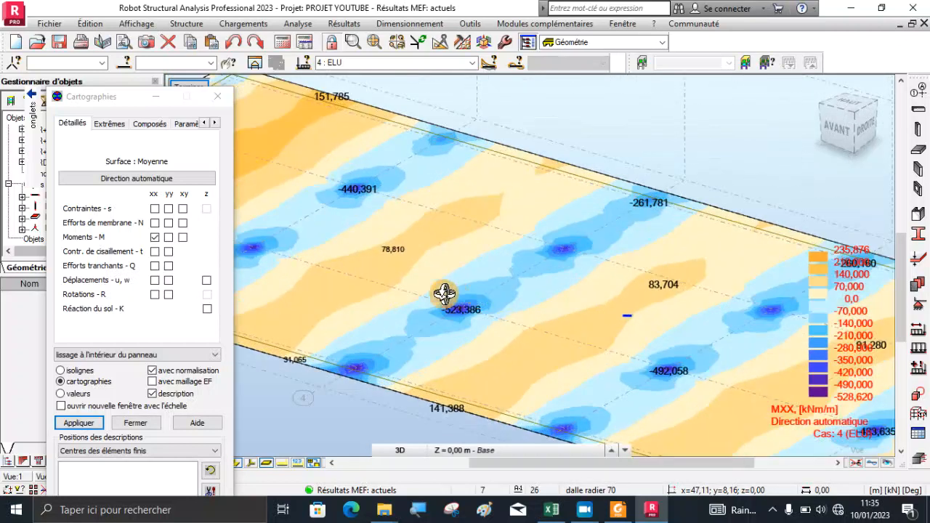
scroll(472, 304, down, 2)
scroll(471, 295, down, 2)
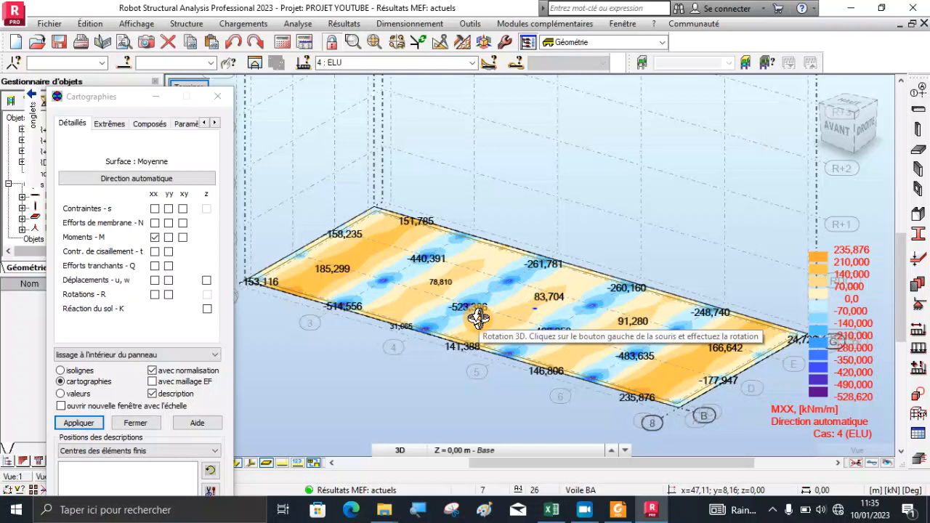
scroll(473, 311, up, 2)
scroll(468, 307, down, 3)
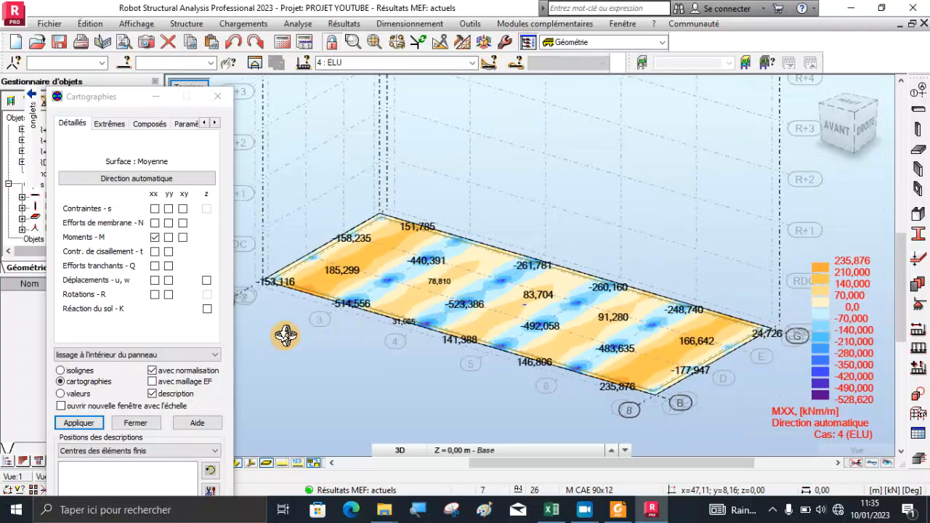
Step: Switch the panel map to Myy moments and examine the values at the raft's supports, spans and edges
click(169, 238)
click(78, 424)
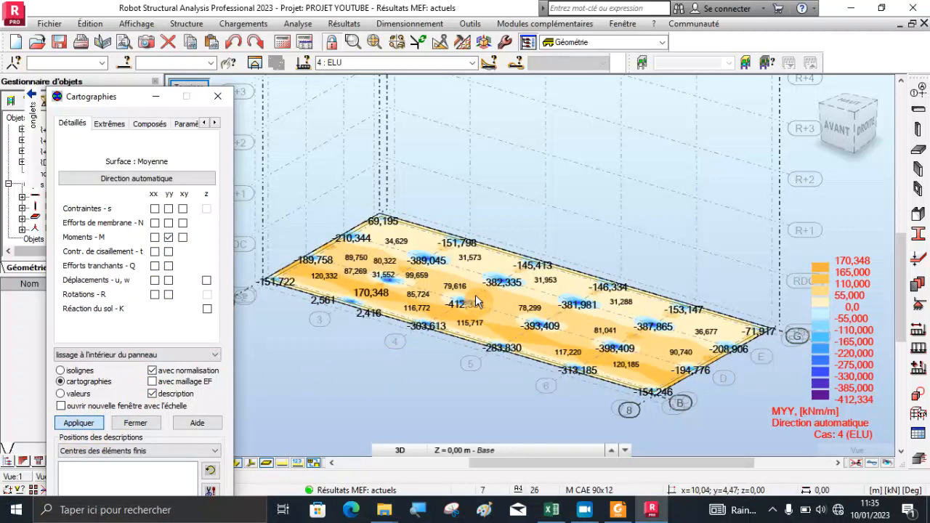
scroll(475, 295, up, 3)
scroll(496, 276, down, 2)
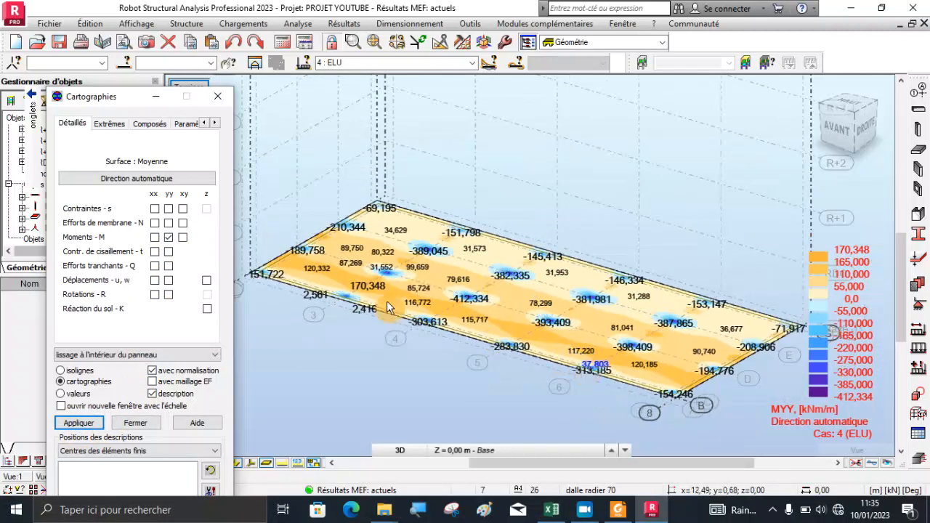
scroll(341, 230, up, 2)
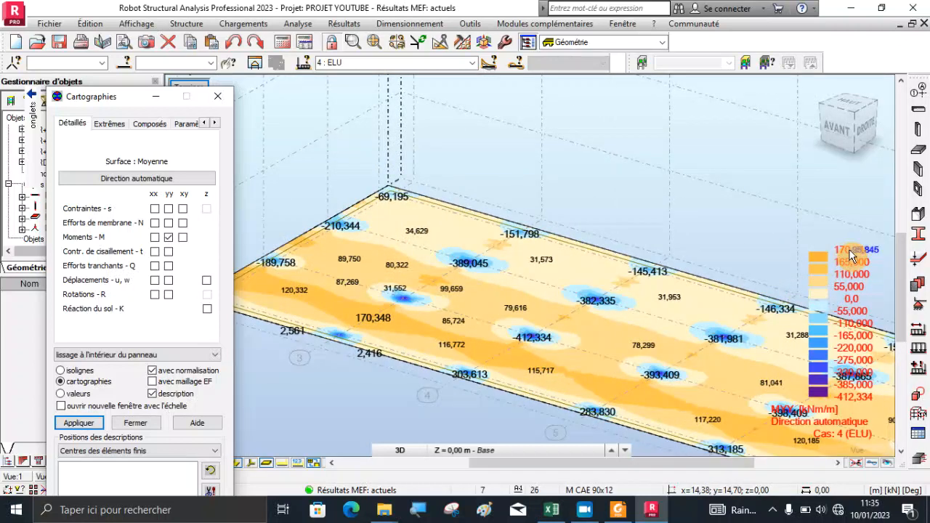
scroll(850, 255, down, 3)
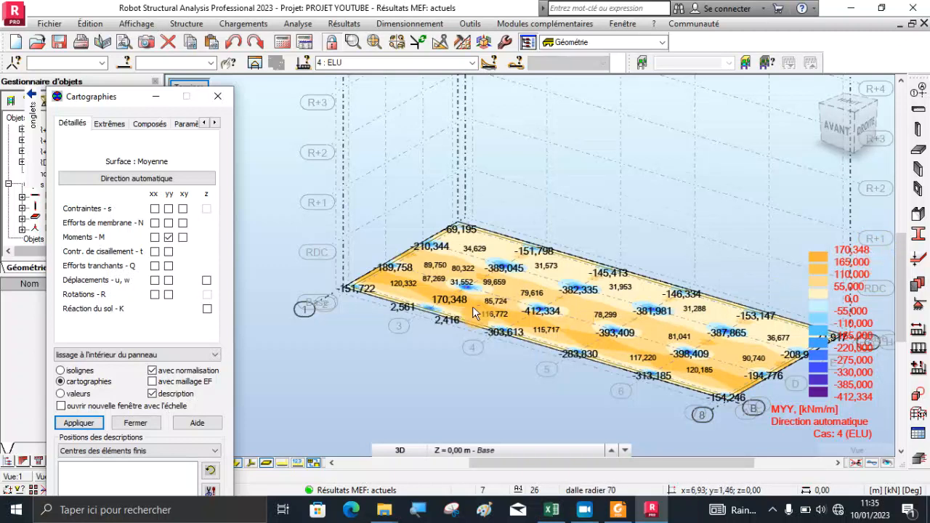
scroll(789, 364, down, 2)
scroll(800, 370, up, 4)
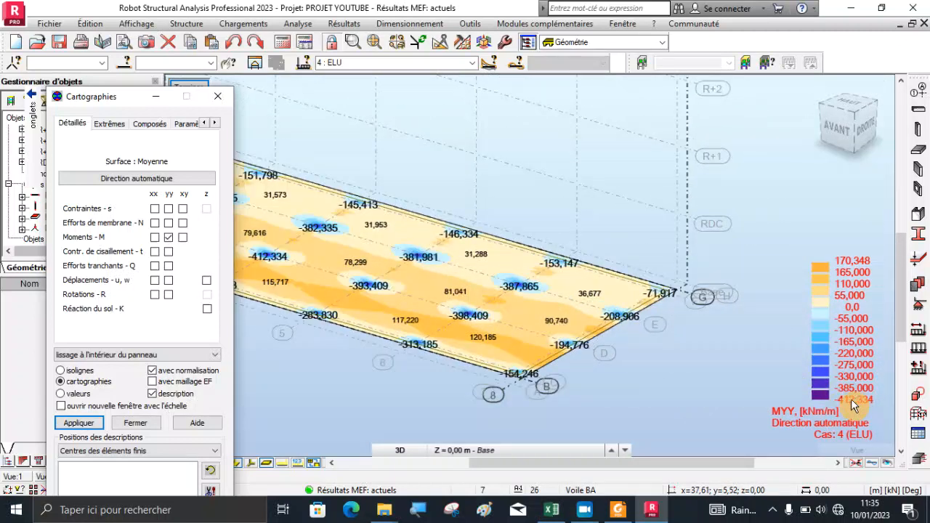
scroll(798, 391, down, 2)
scroll(383, 272, up, 2)
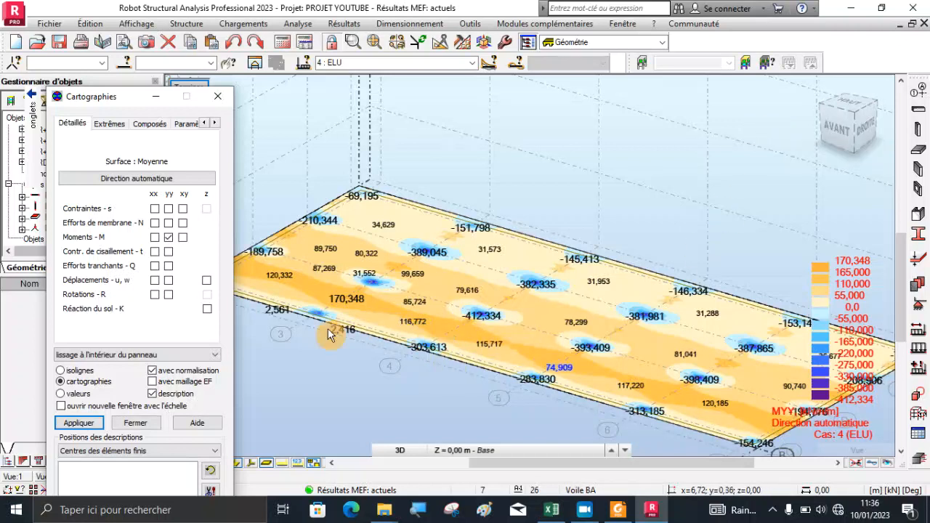
Step: Turn off the Myy moment map on the raft and close the panel maps dialog
click(169, 237)
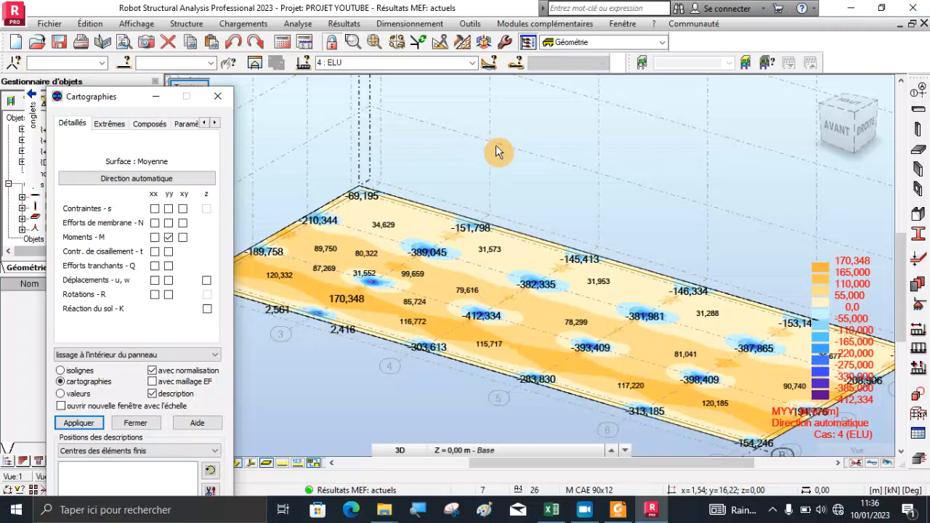
click(168, 238)
click(82, 426)
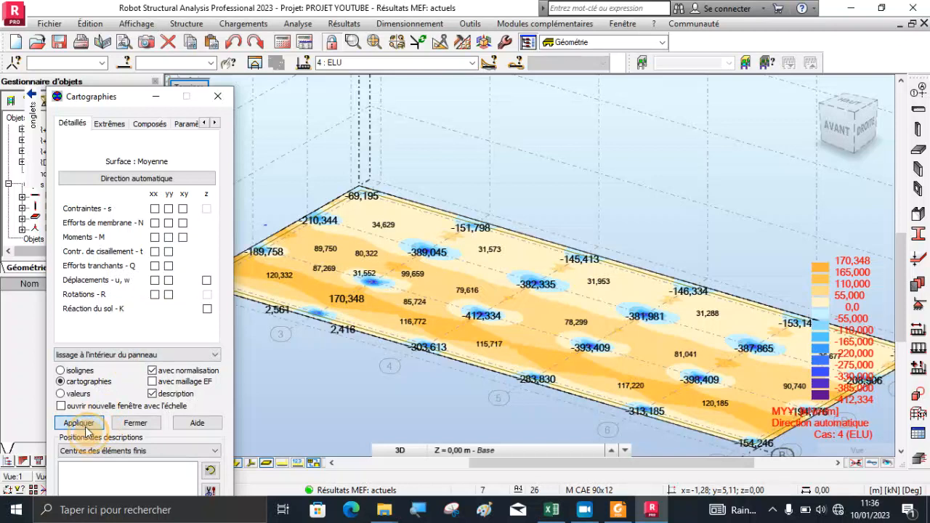
click(131, 424)
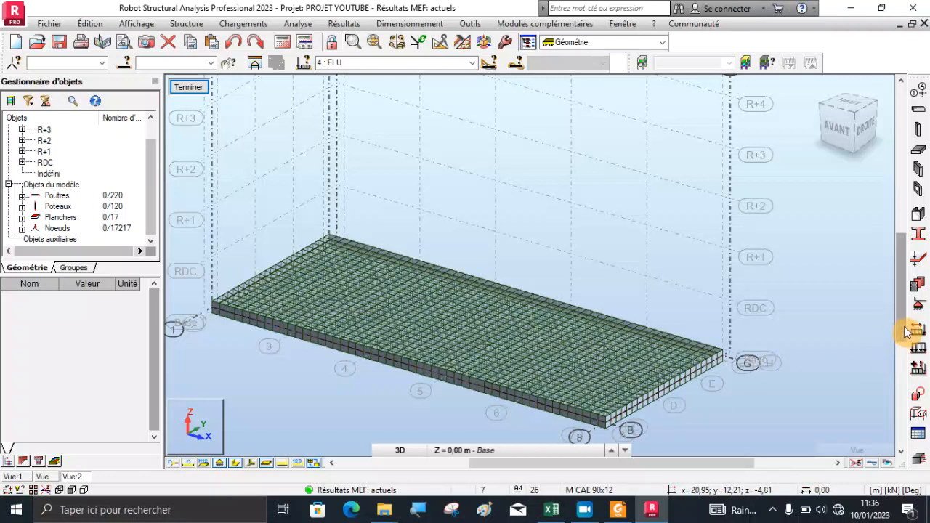
Step: Open the code parameters for theoretical reinforcement of RC slabs and walls
click(409, 24)
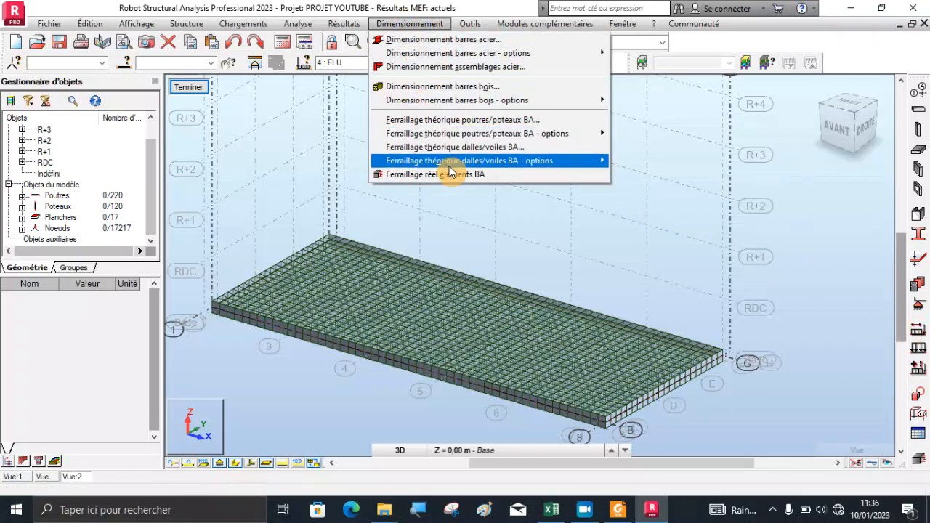
mouse_move(566, 158)
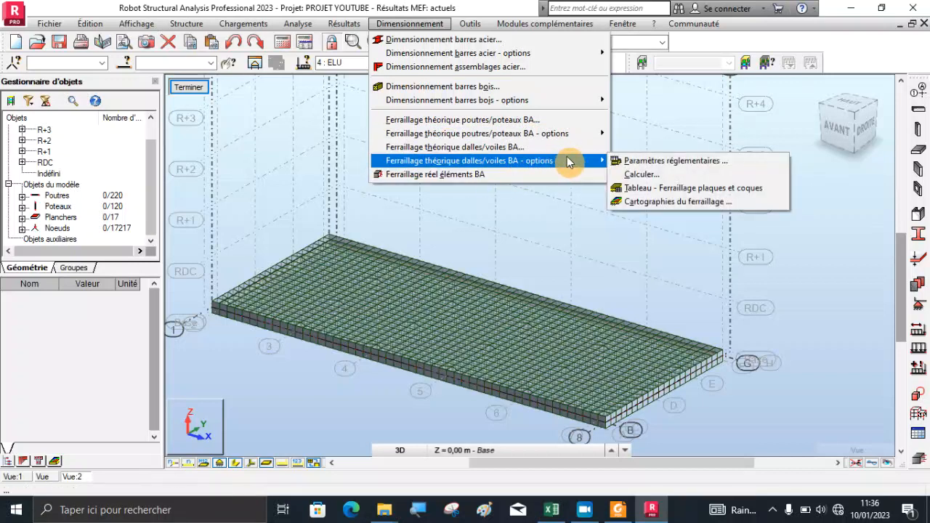
click(630, 162)
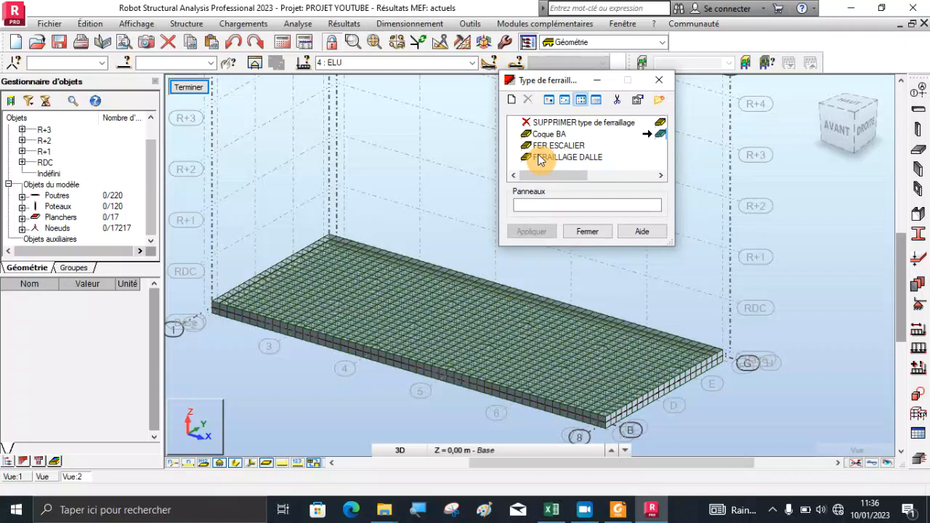
click(515, 102)
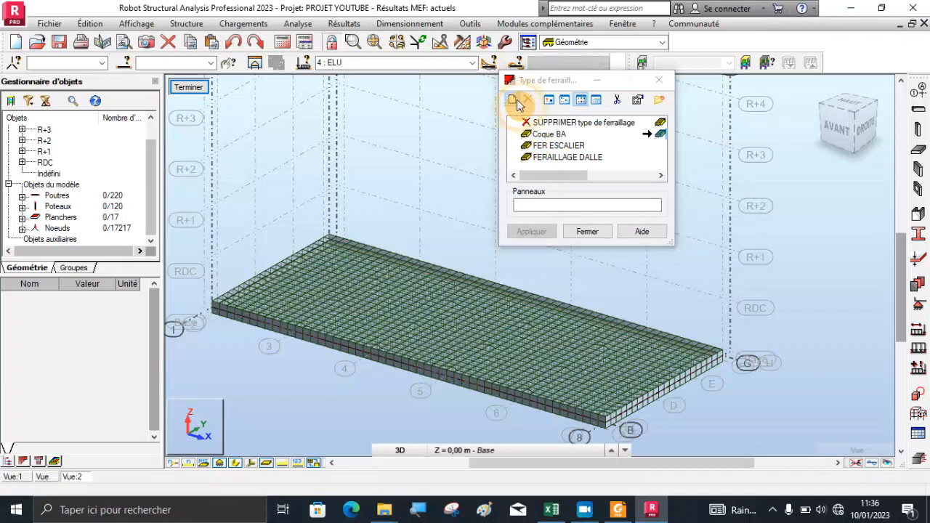
click(757, 101)
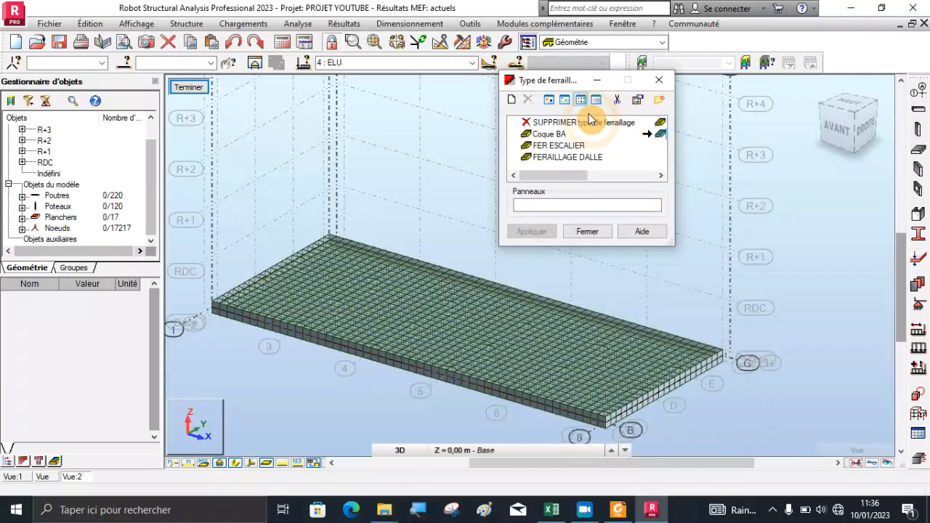
Step: Base a new reinforcement type on Coque BA, name it "radier feraillage" and set its calculation type to flexion simple
double_click(549, 135)
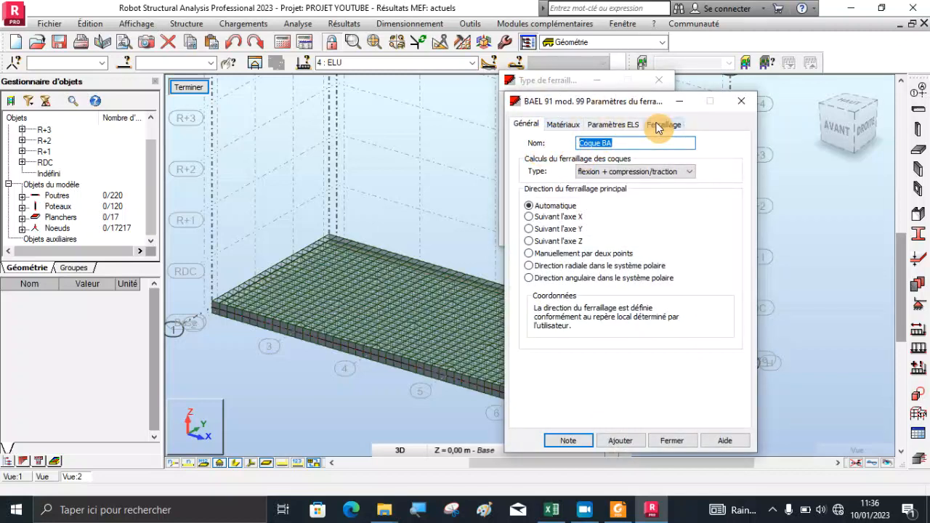
text(radier)
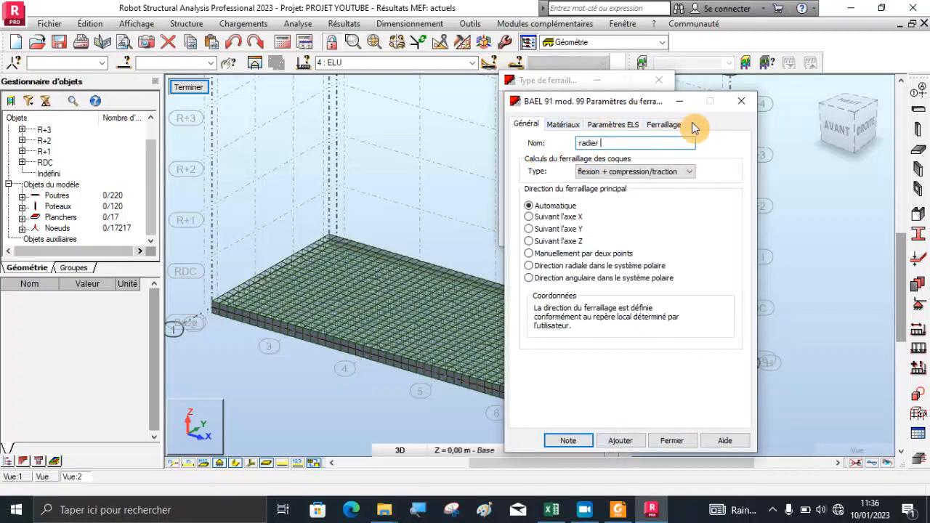
text( ferraillage)
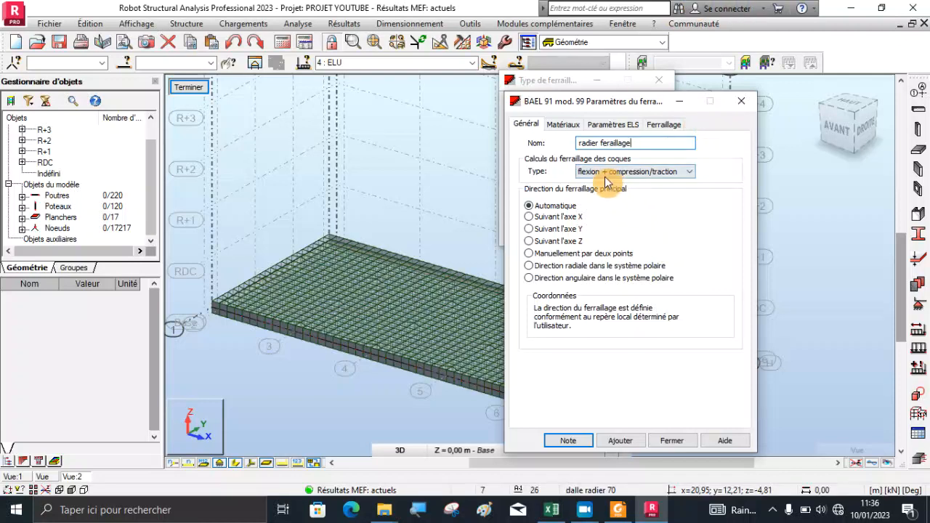
click(610, 172)
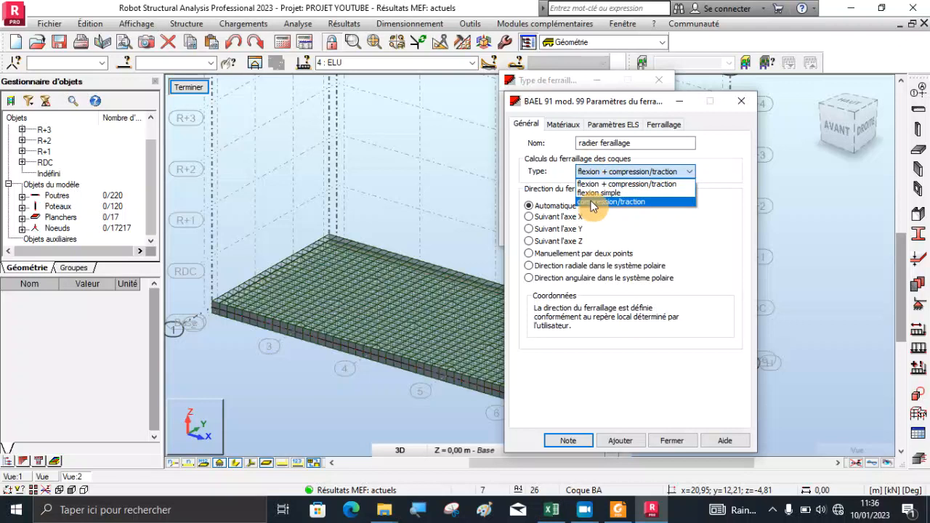
click(599, 193)
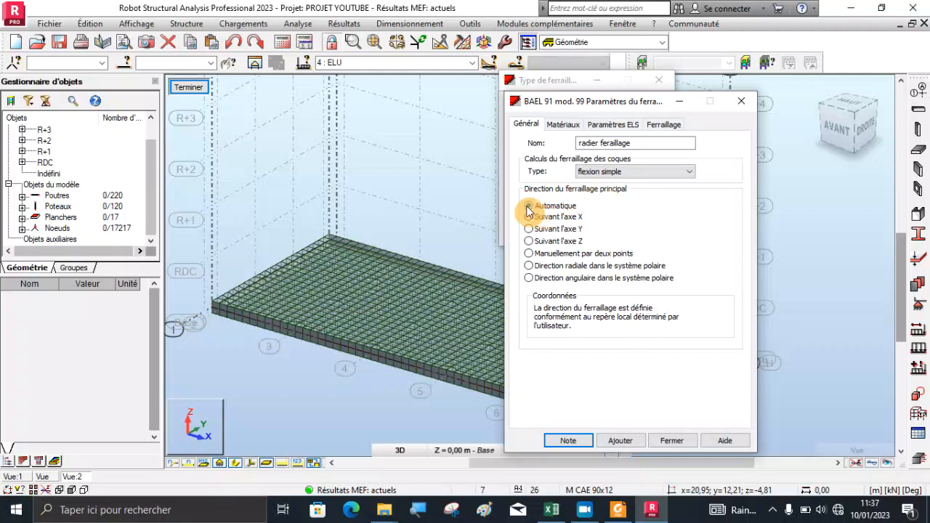
Step: Stop taking the concrete from the structure model and set the materials to BETON25 concrete and HA 400 steel
click(562, 127)
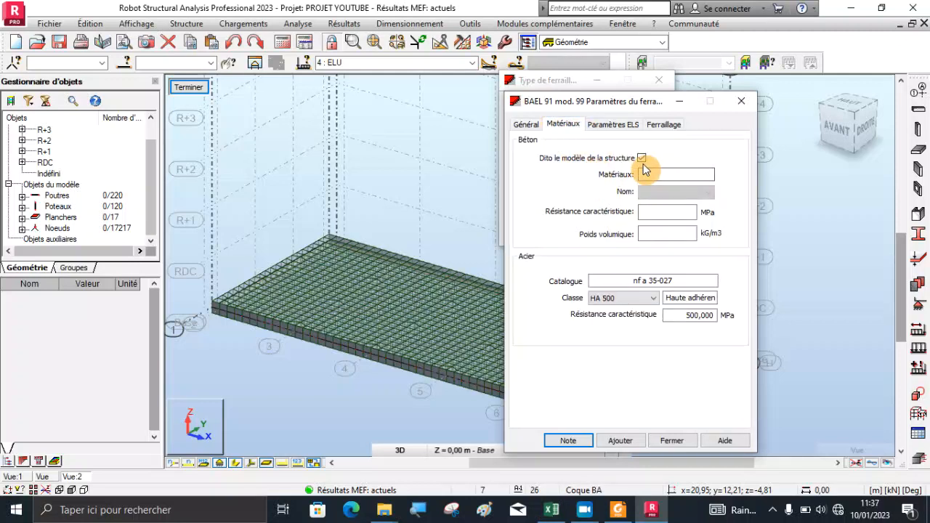
click(641, 159)
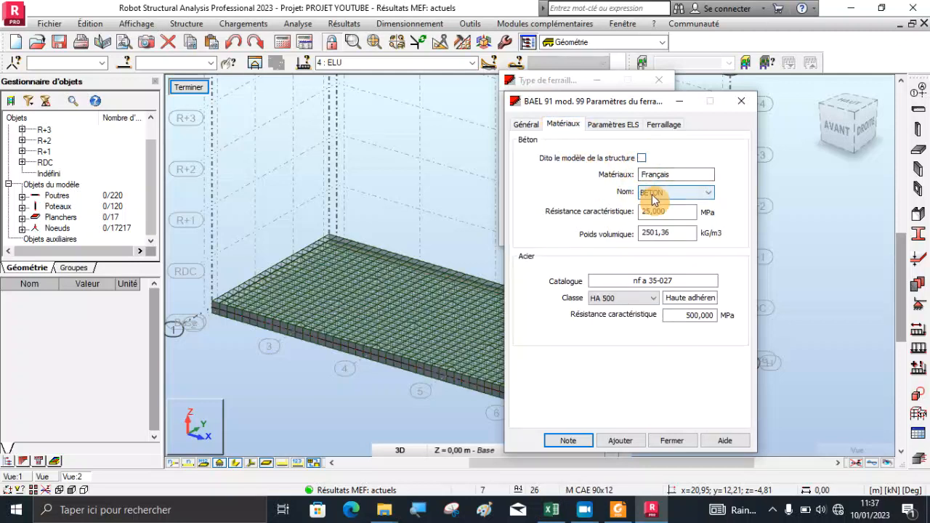
click(656, 191)
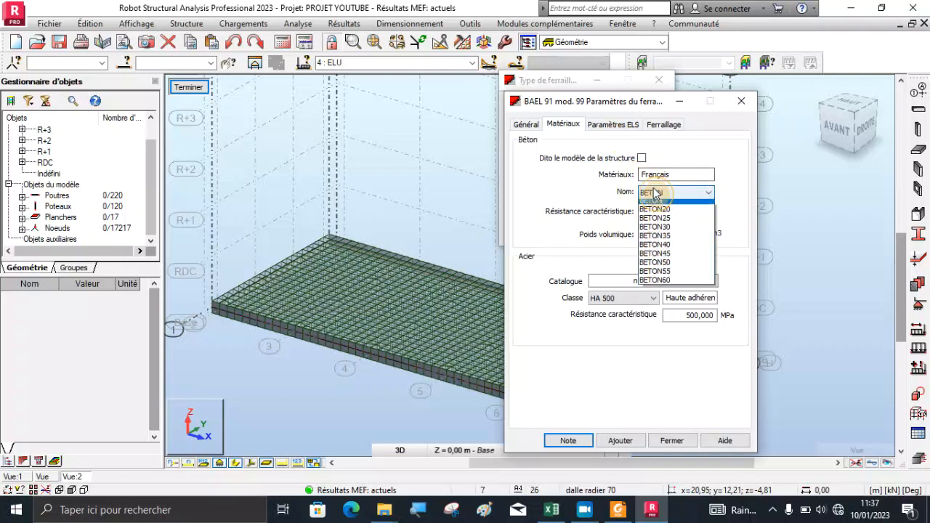
click(667, 223)
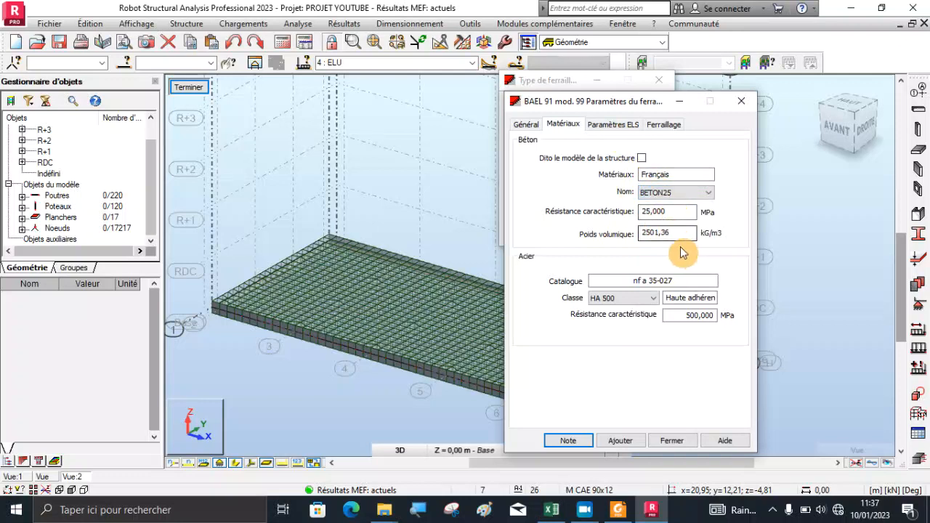
click(637, 297)
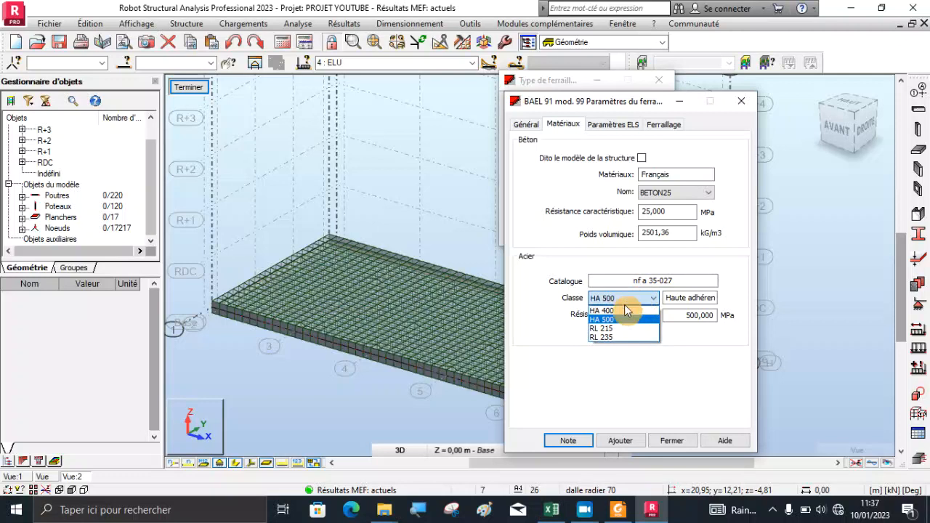
click(617, 308)
Step: Set the concrete covers c1 and c2 to 5 cm and add the reinforcement type to the list
click(612, 124)
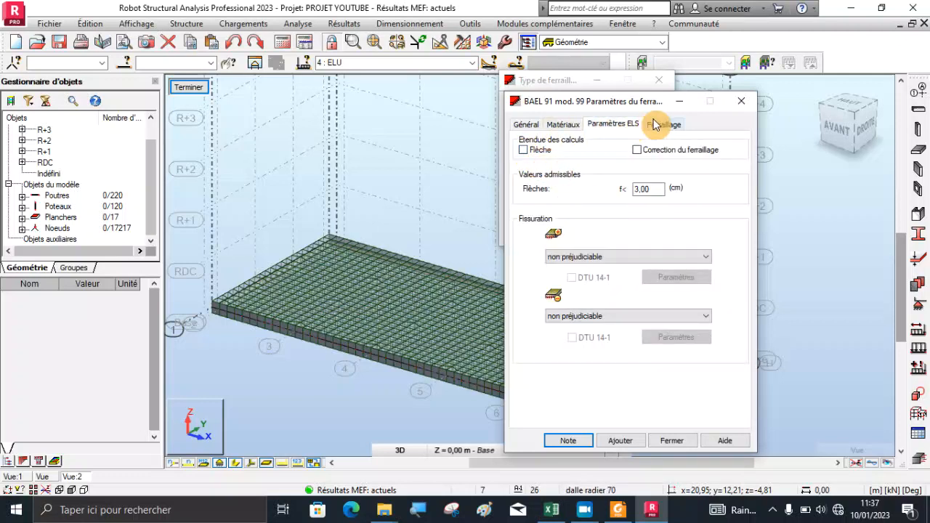
click(667, 127)
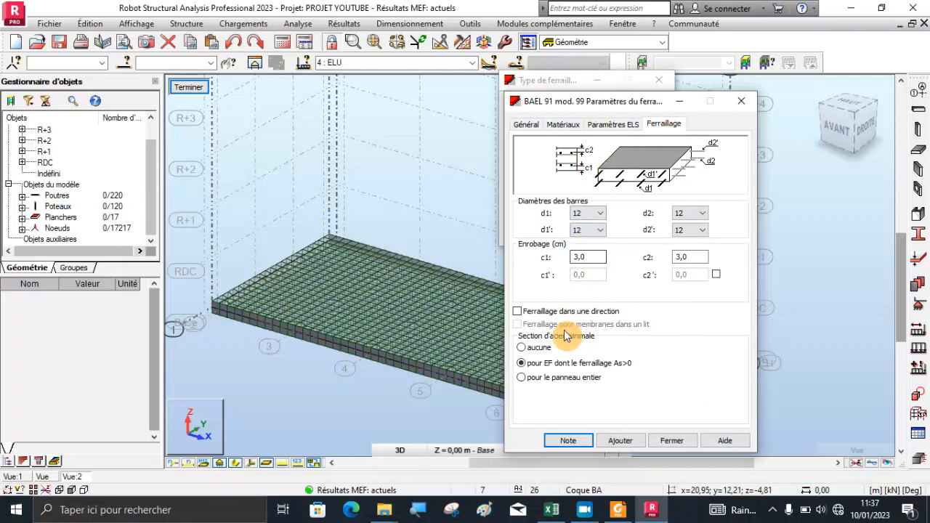
click(589, 259)
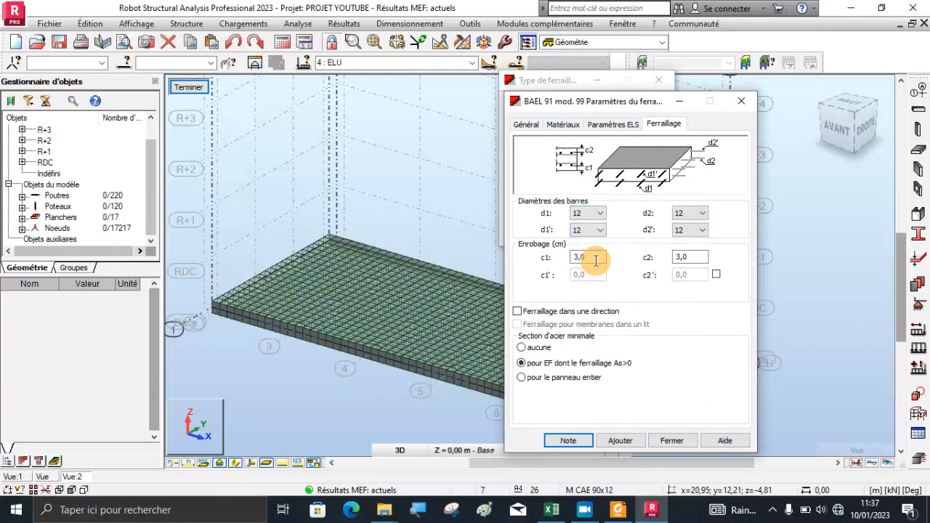
double_click(596, 259)
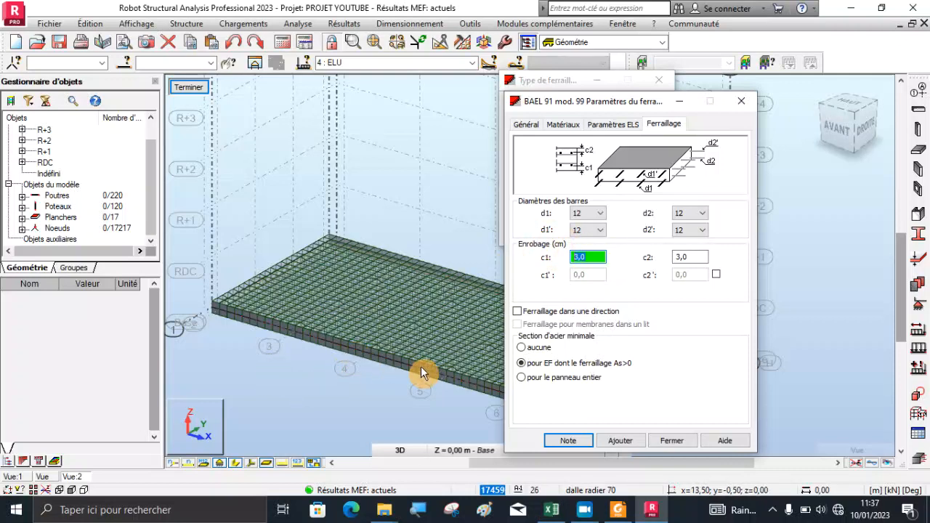
text(5)
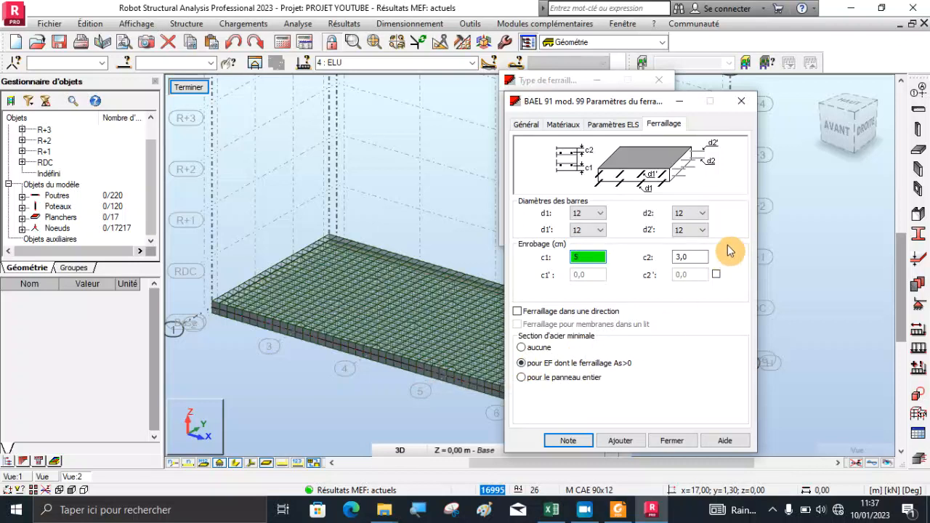
click(694, 258)
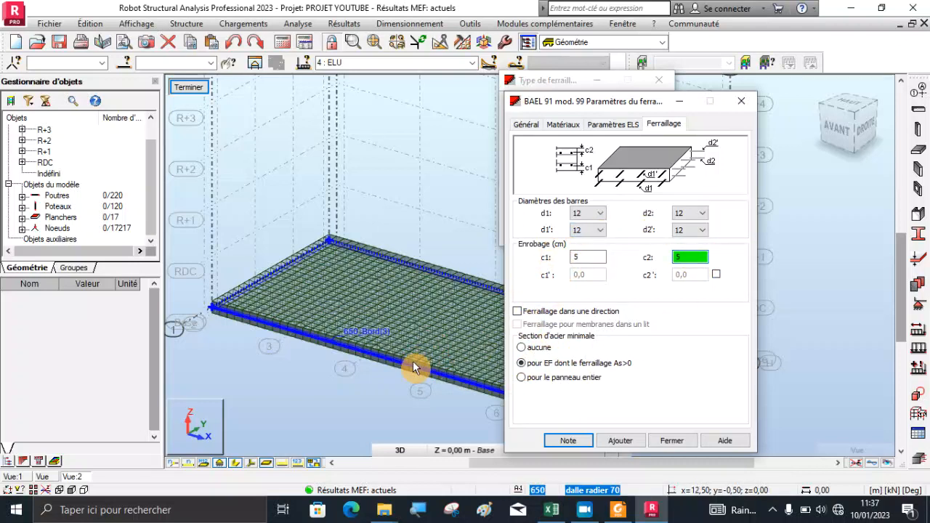
scroll(413, 367, up, 5)
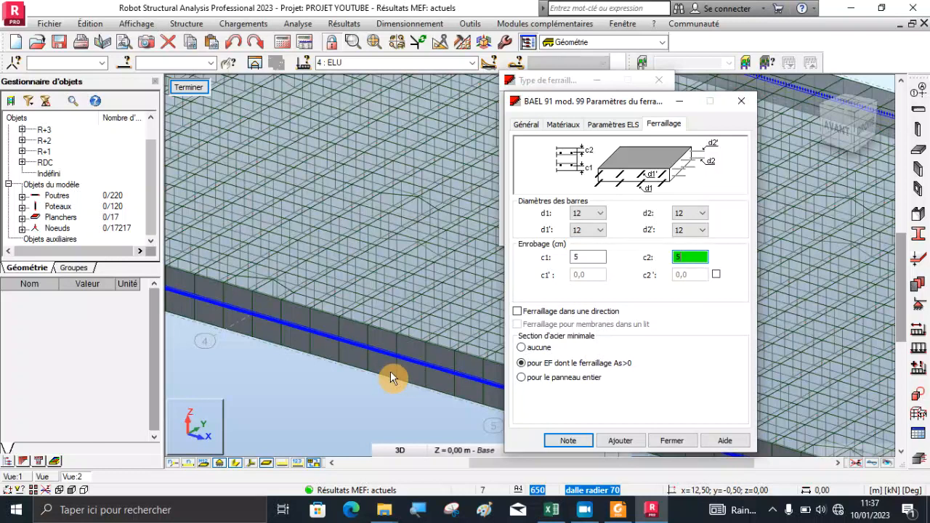
scroll(407, 367, down, 5)
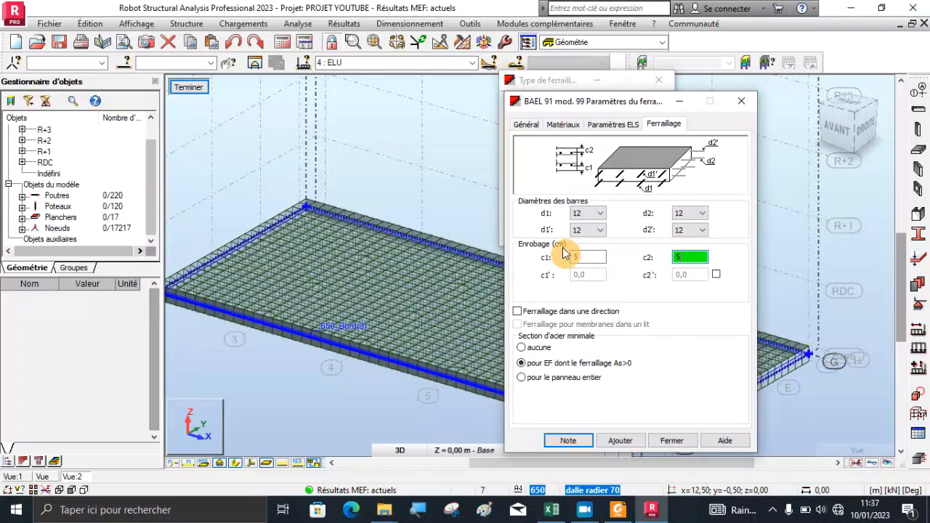
click(624, 442)
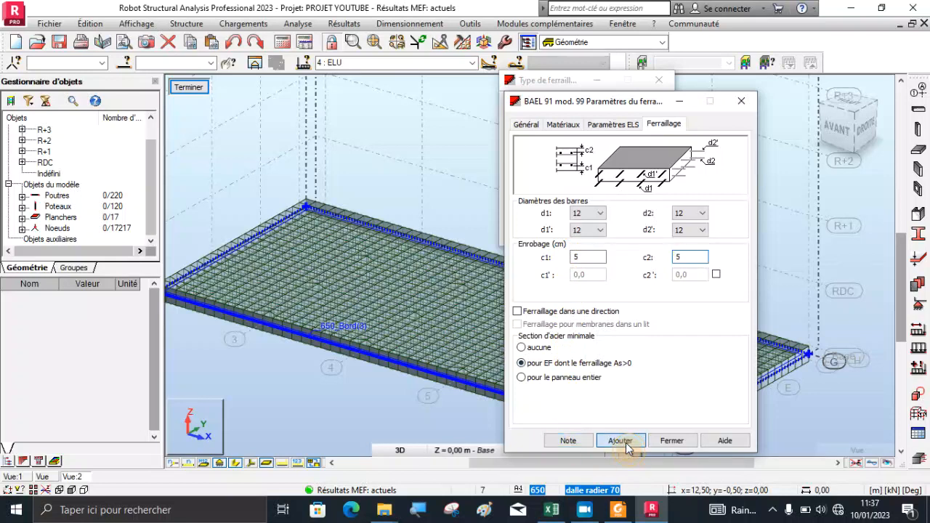
click(665, 443)
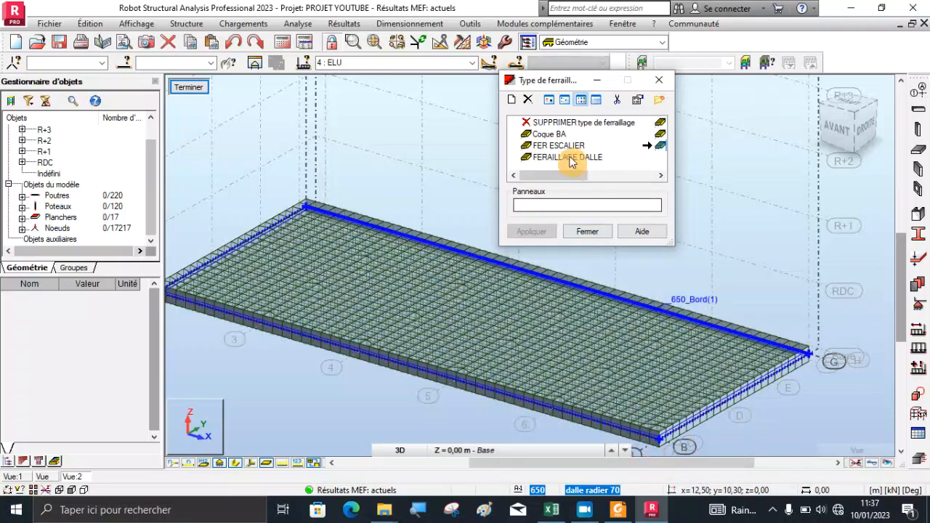
Step: Assign the radier feraillage type to the raft slab, panel 650, and close the reinforcement type dialog
scroll(565, 160, down, 3)
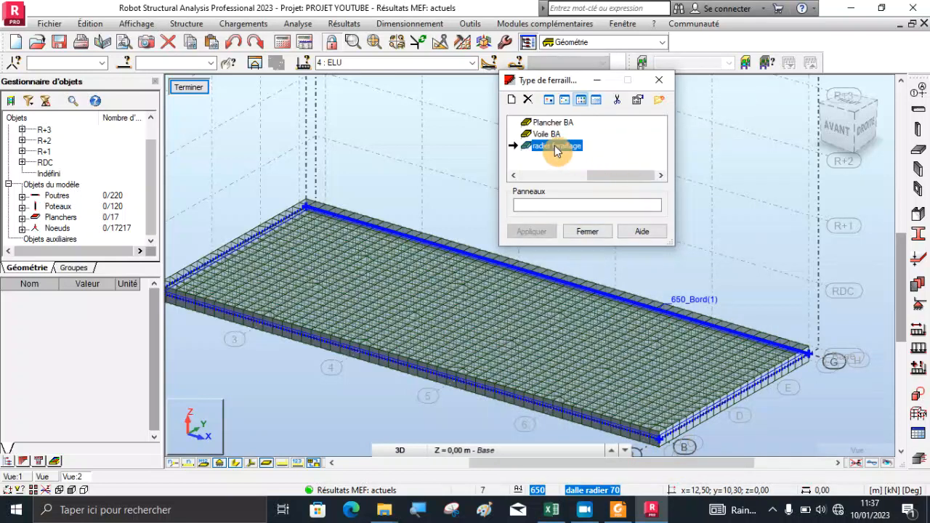
click(560, 205)
click(508, 401)
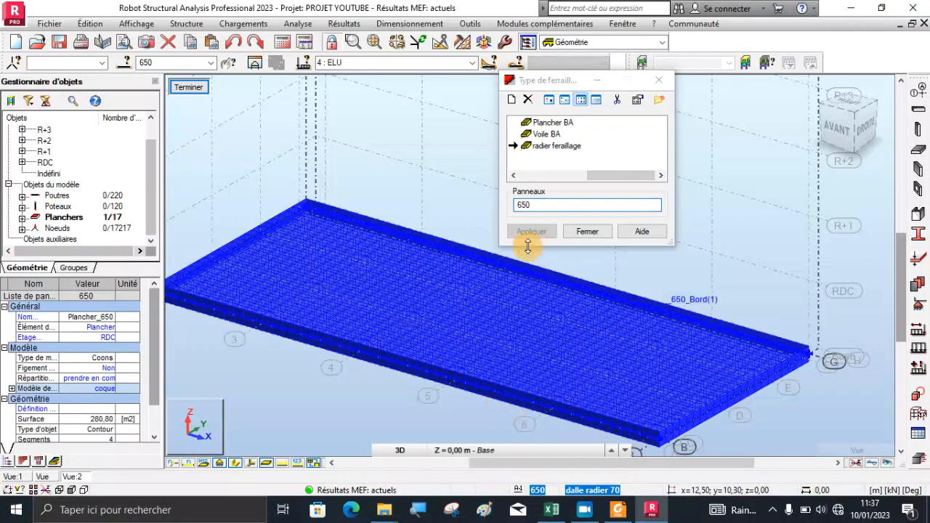
click(536, 233)
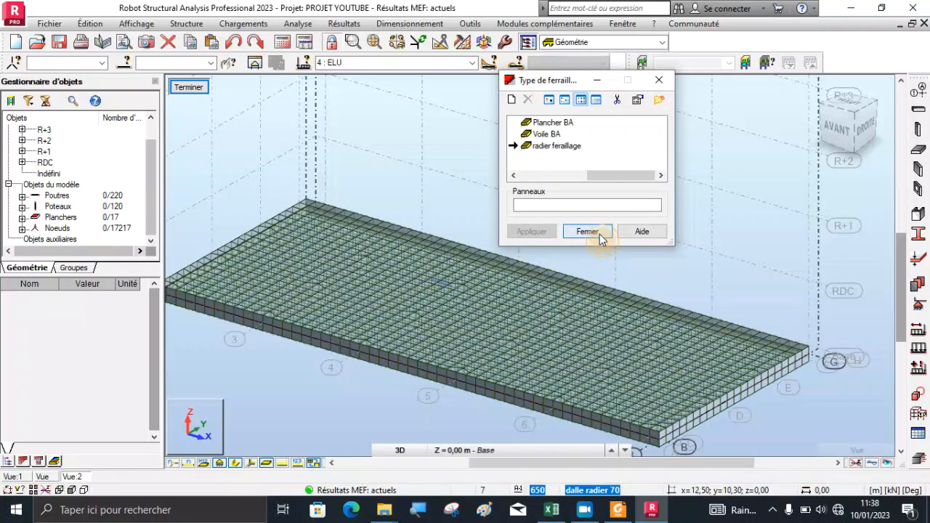
click(600, 239)
Step: Select the raft slab and open the theoretical reinforcement calculation for RC slabs and walls
scroll(538, 227, down, 3)
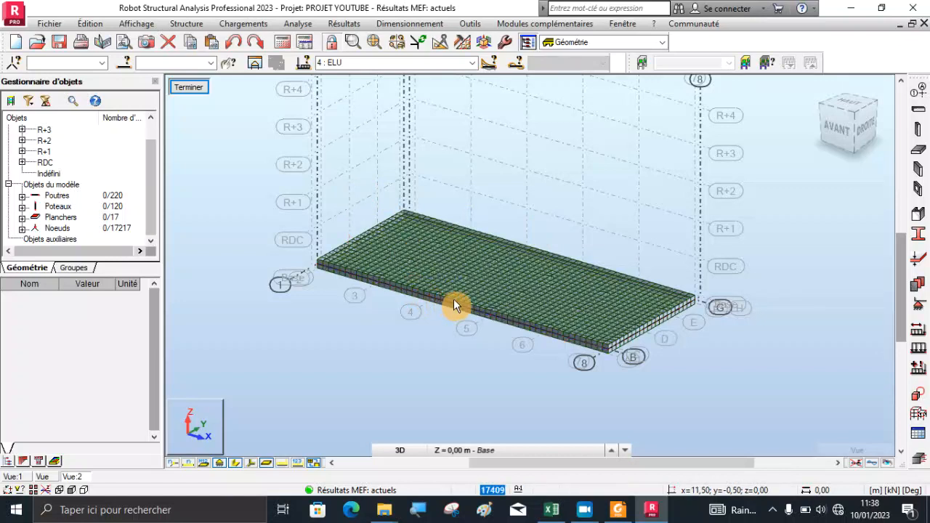
click(500, 321)
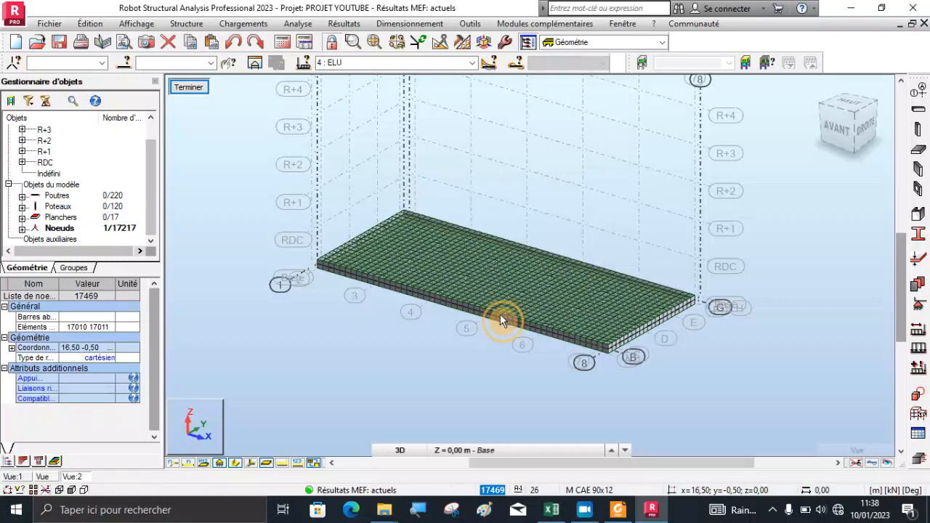
click(408, 263)
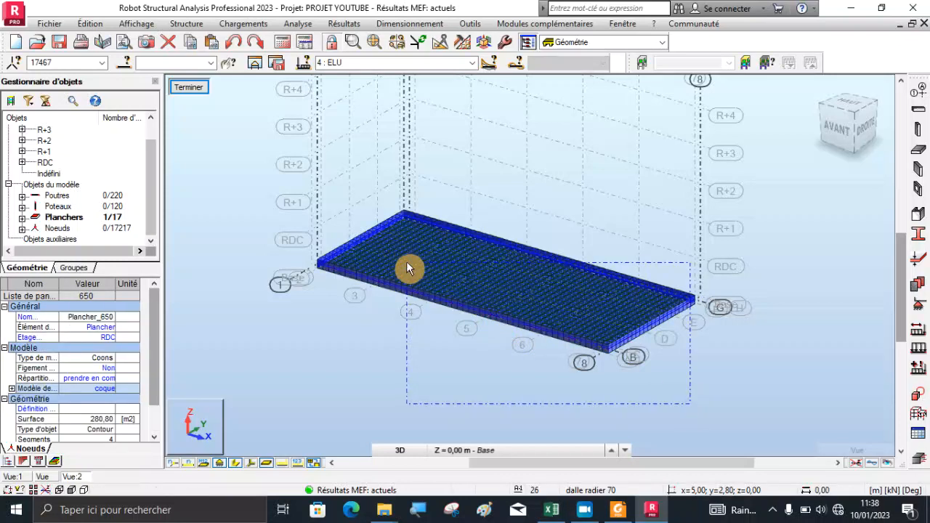
click(409, 24)
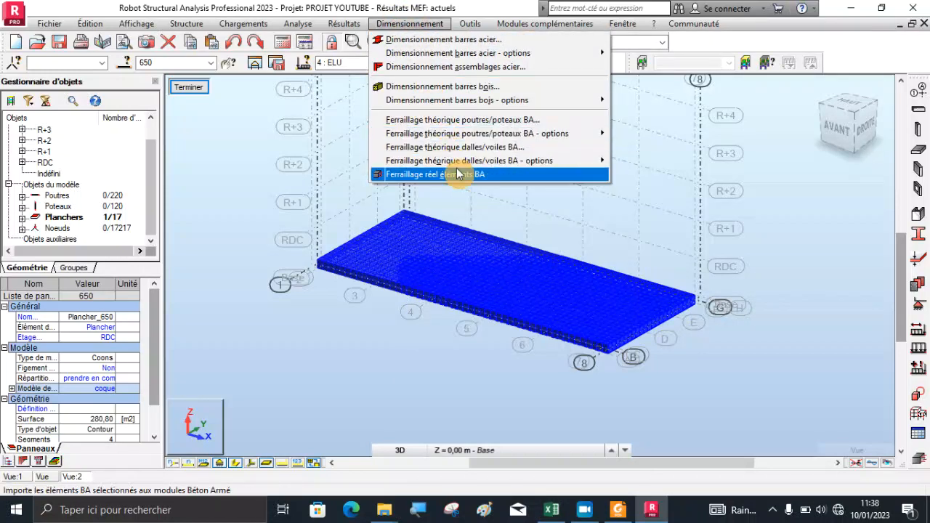
mouse_move(458, 162)
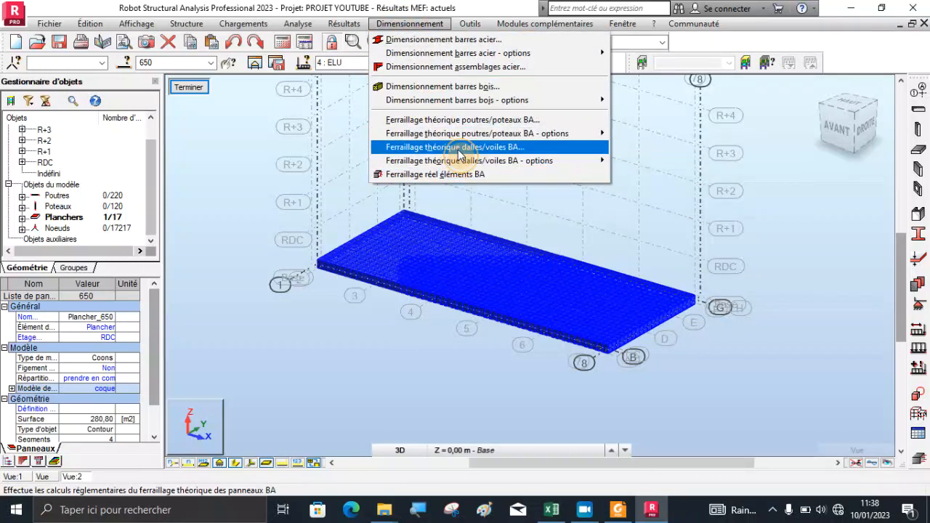
click(457, 148)
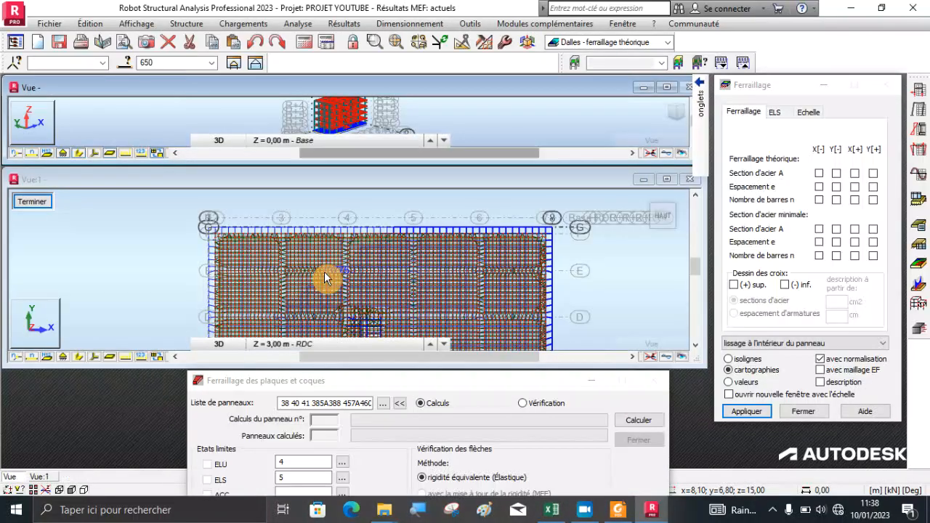
Step: Minimize the 3D structure view and maximize the Vue:1 plan view
scroll(346, 240, down, 3)
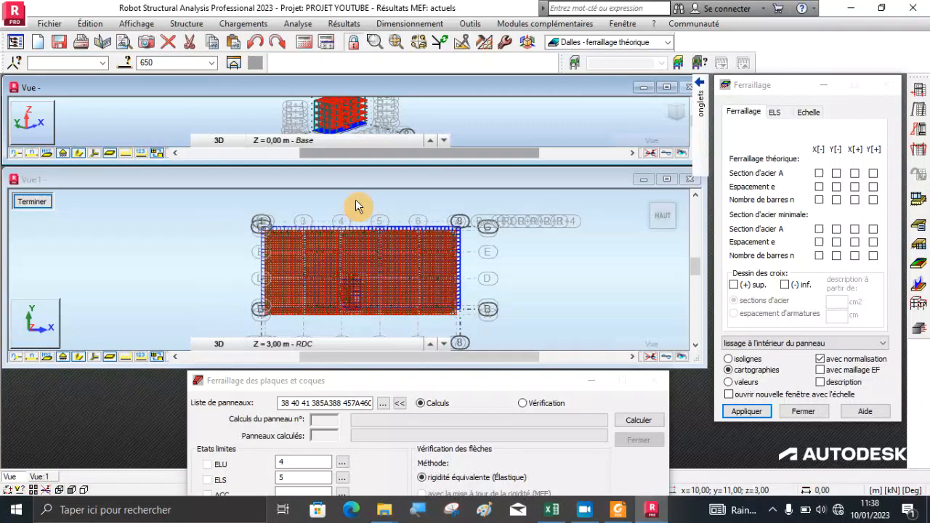
click(637, 88)
scroll(372, 227, down, 2)
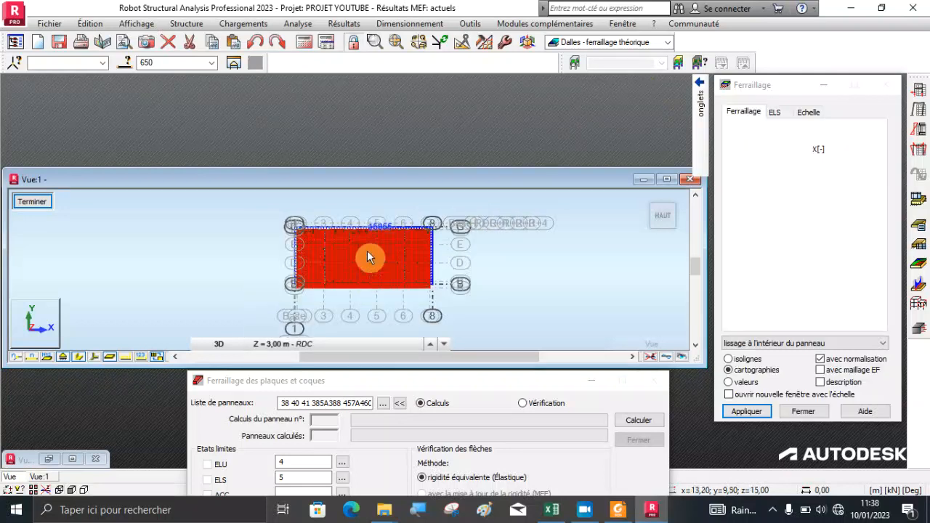
scroll(367, 277, up, 3)
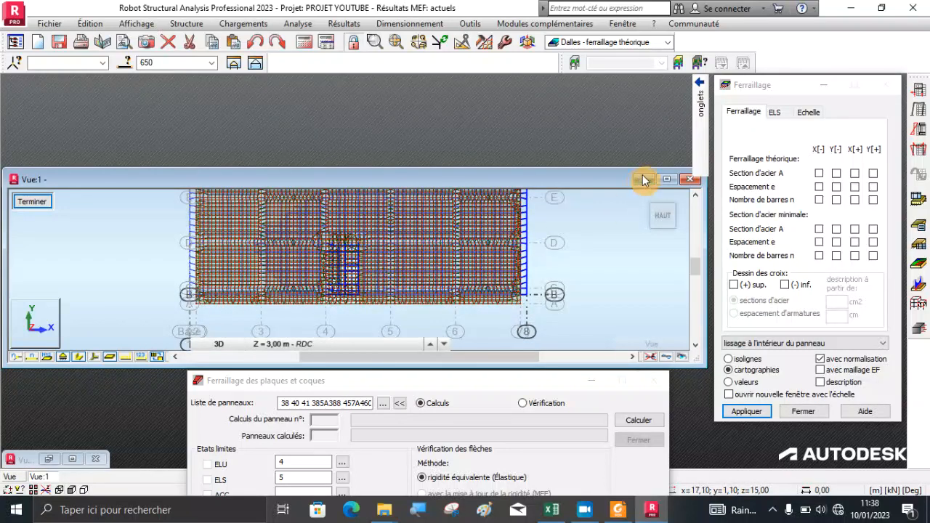
click(674, 181)
Step: Move the plate and shell reinforcement dialog clear of the plan and deselect the raft panel
scroll(384, 204, down, 2)
scroll(474, 231, up, 2)
drag(380, 380, 323, 333)
click(203, 200)
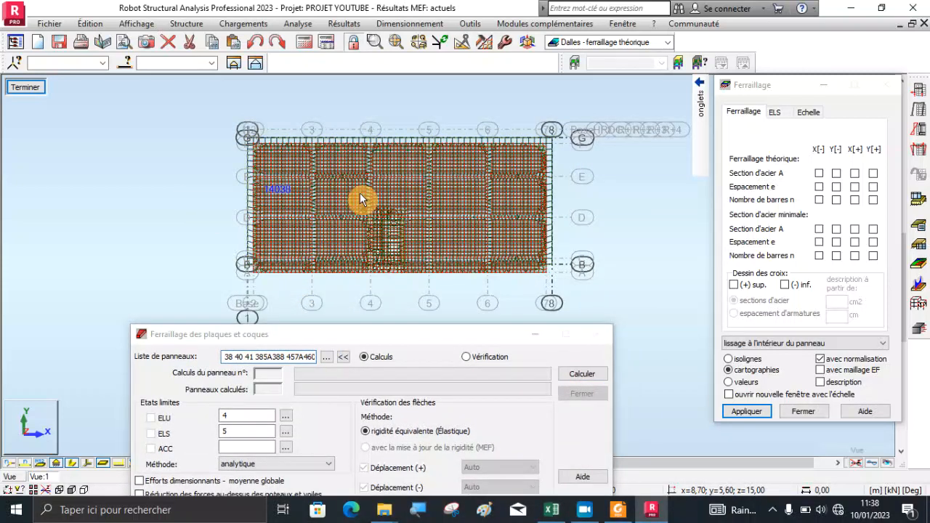
scroll(380, 203, up, 2)
scroll(233, 116, down, 1)
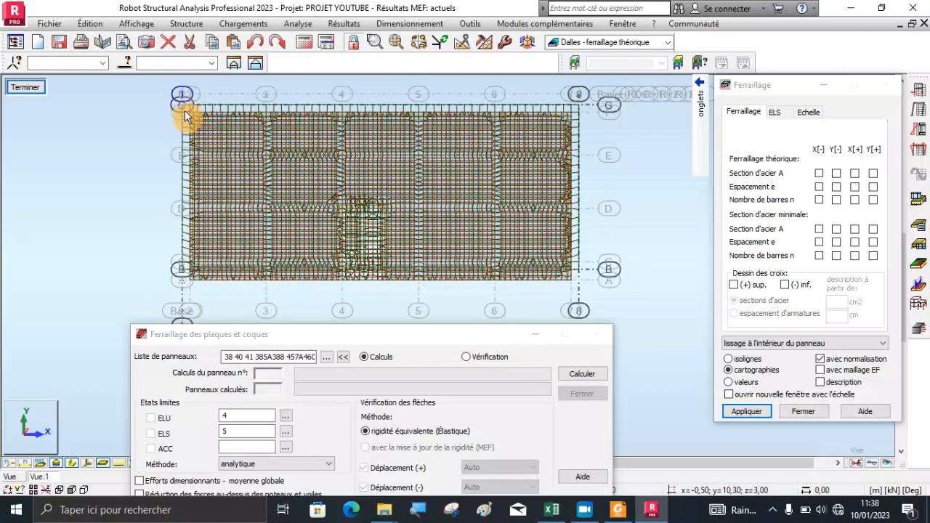
scroll(232, 164, down, 1)
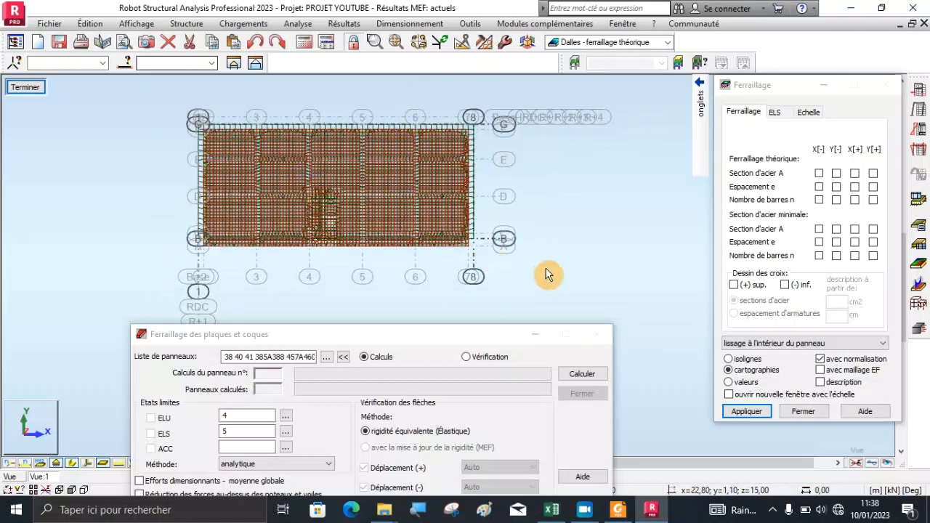
Step: Clear the panel selection in the plan view and end the isolated display to return to the full 3D structure
click(329, 156)
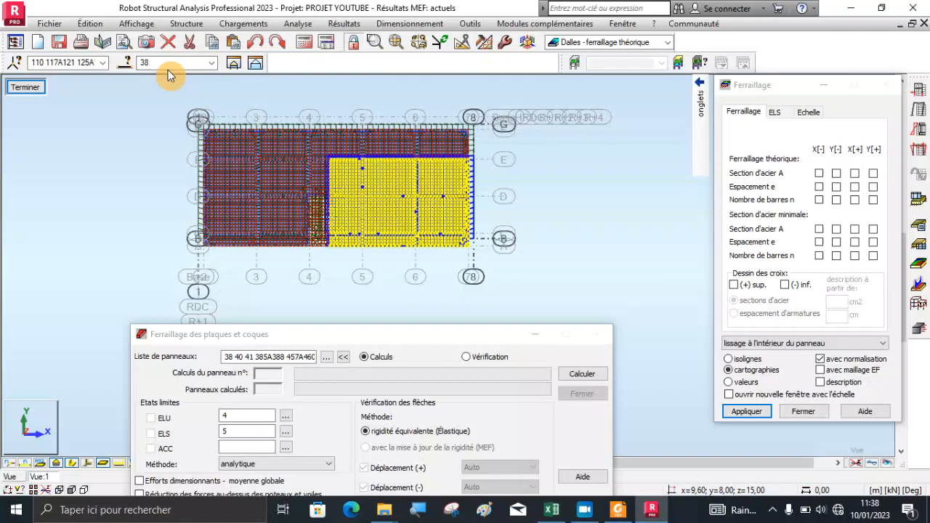
click(516, 207)
scroll(351, 205, up, 4)
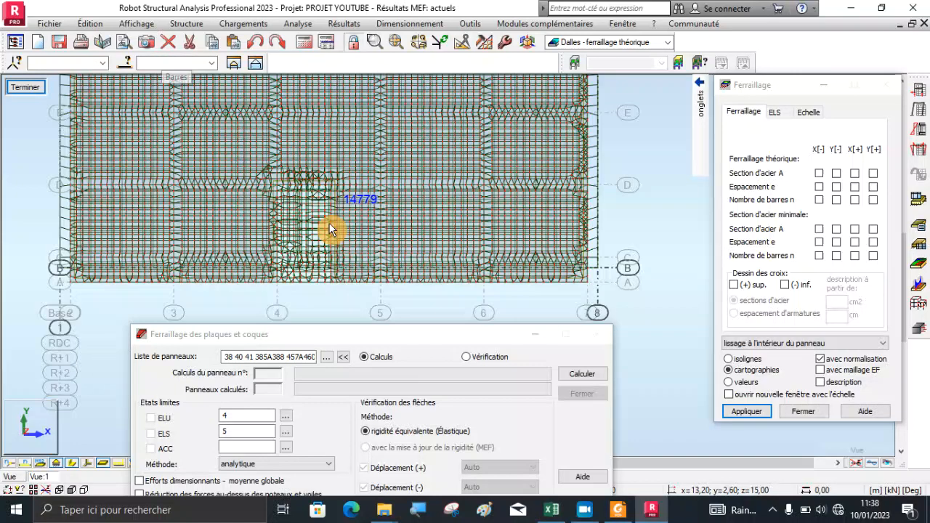
scroll(395, 211, down, 5)
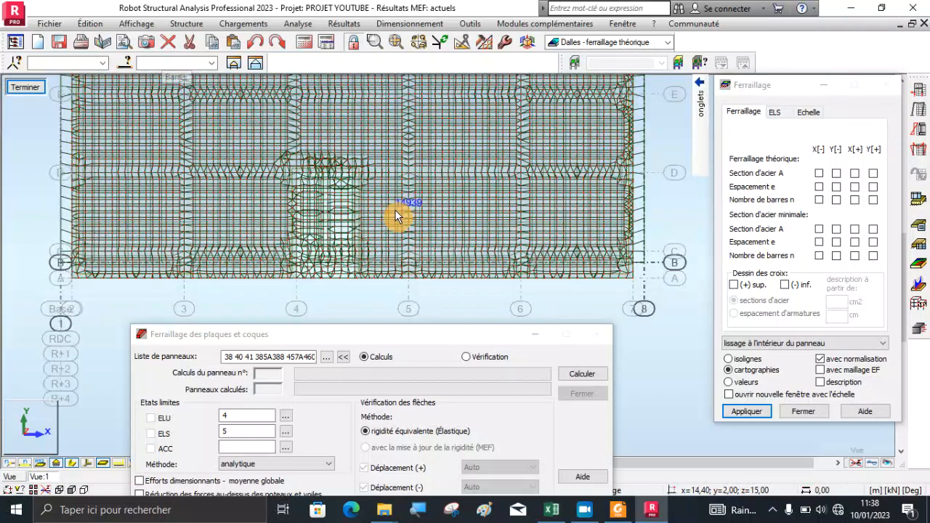
click(25, 87)
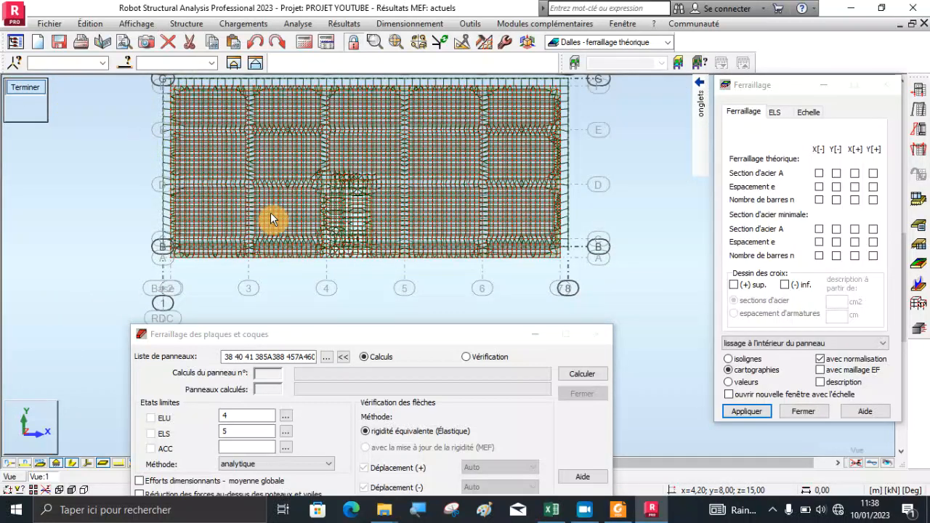
Step: Select the raft slab at the base of the 3D structure
scroll(444, 250, up, 5)
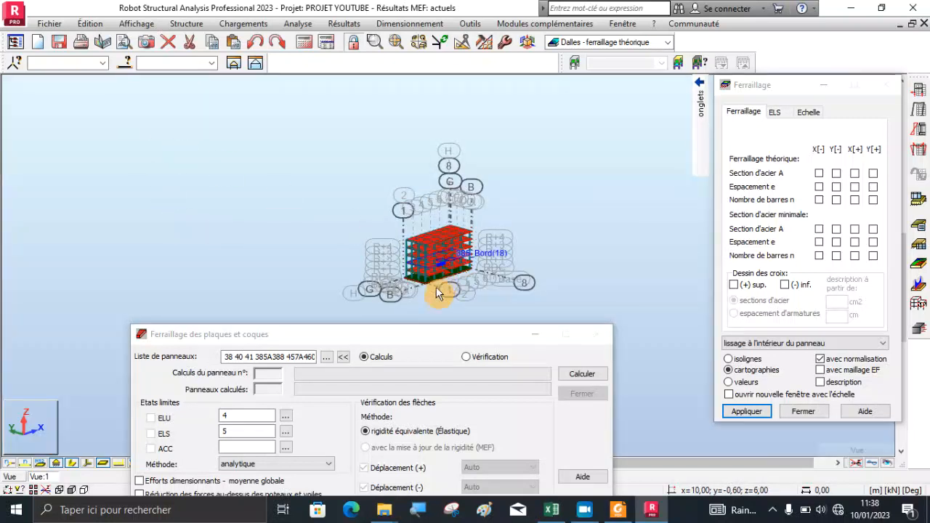
scroll(408, 249, up, 3)
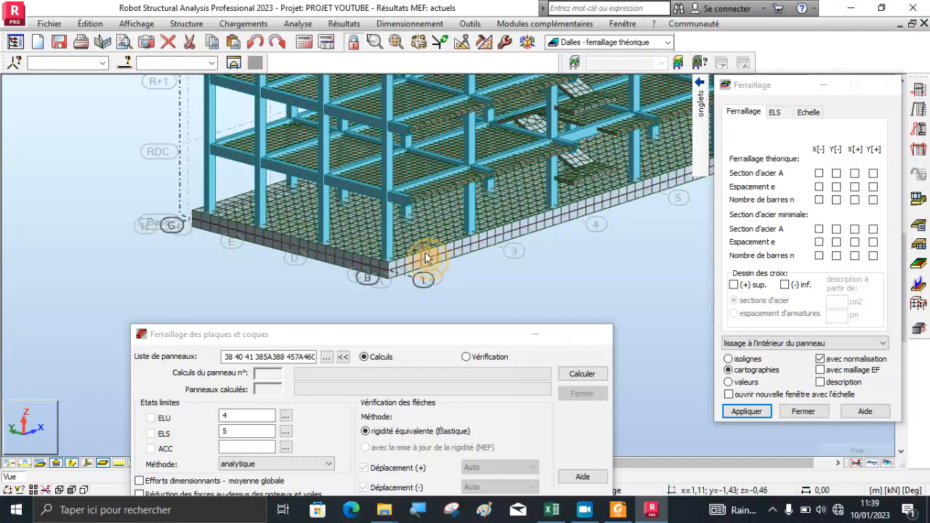
double_click(160, 62)
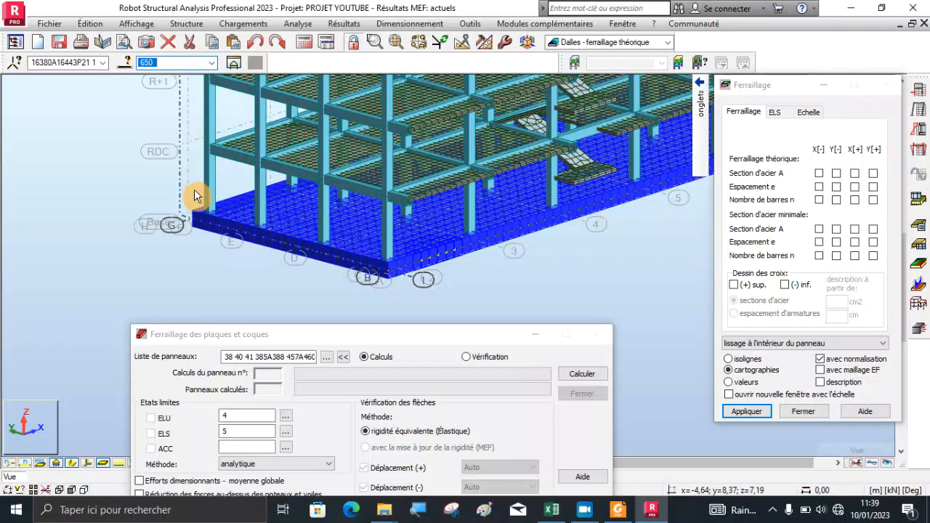
Step: Restrict the reinforcement calculation to panel 650, run it and close the calculation messages
click(226, 356)
drag(229, 355, 336, 367)
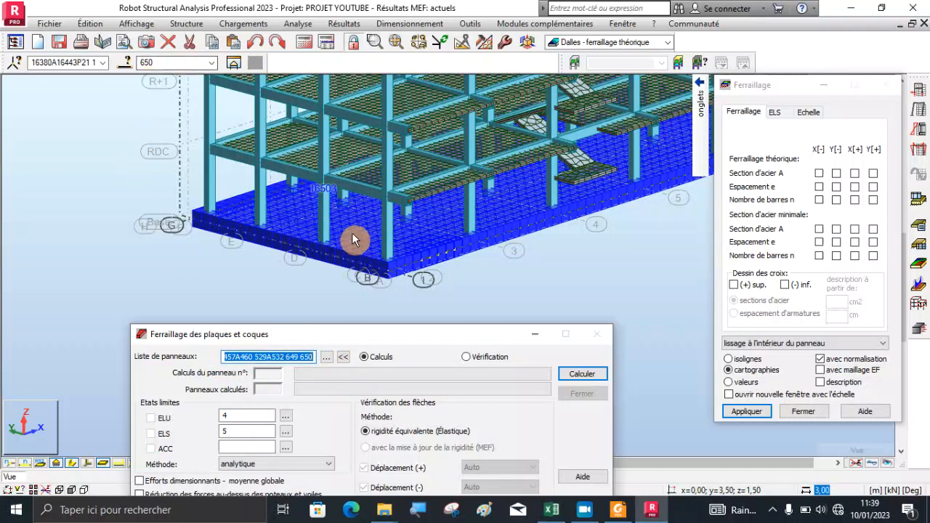
text(650)
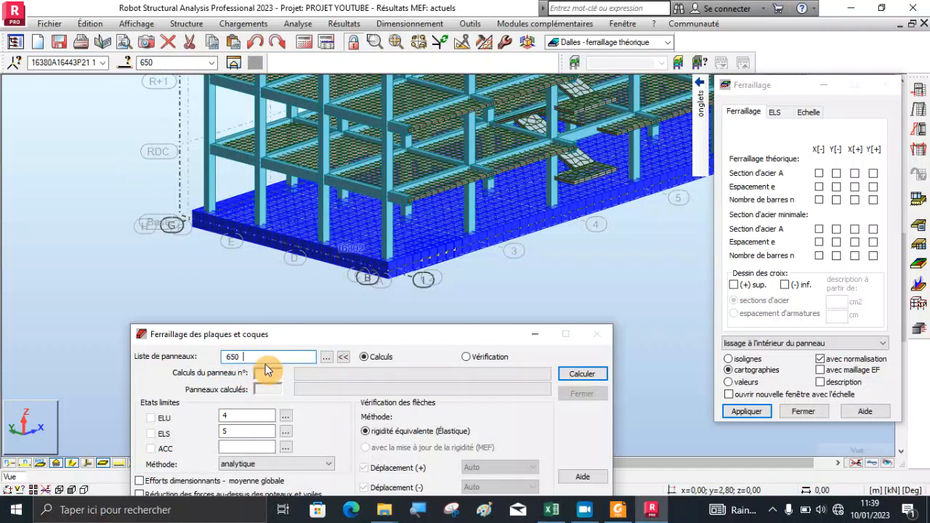
click(591, 374)
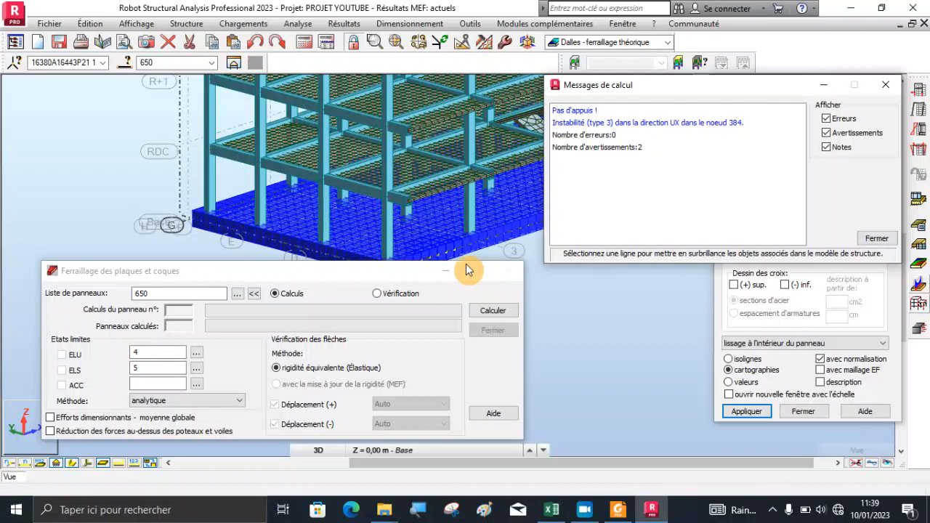
click(876, 238)
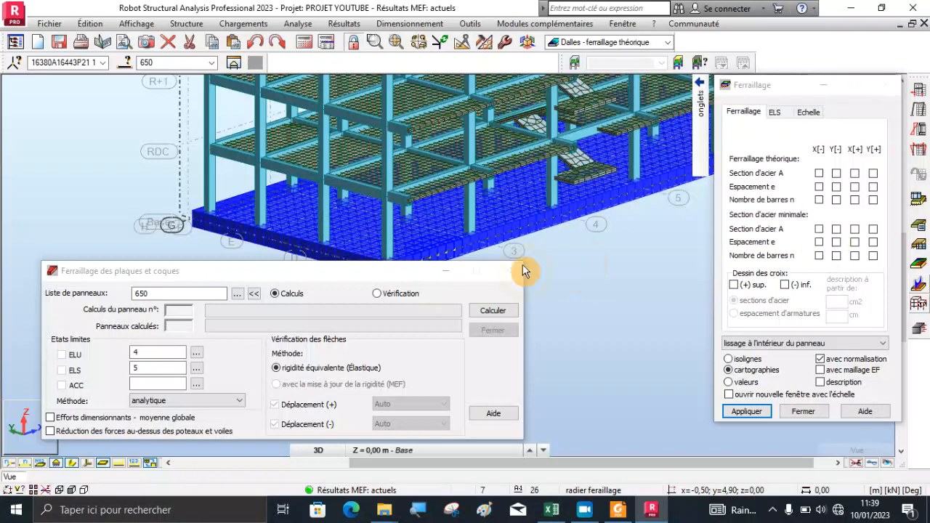
Step: Isolate the raft slab and turn it to the top view, moving the Ferraillage dialog clear of the view cube
scroll(582, 279, down, 2)
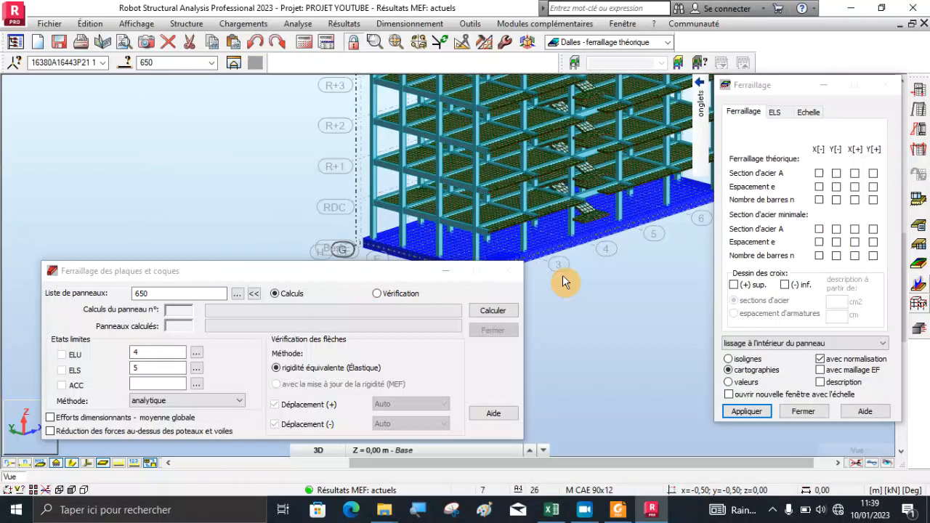
click(234, 62)
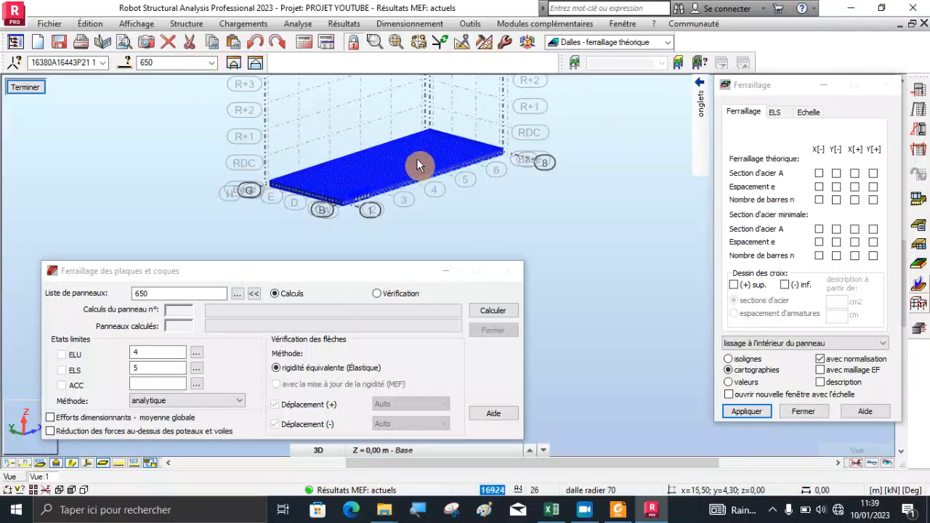
drag(772, 85, 762, 151)
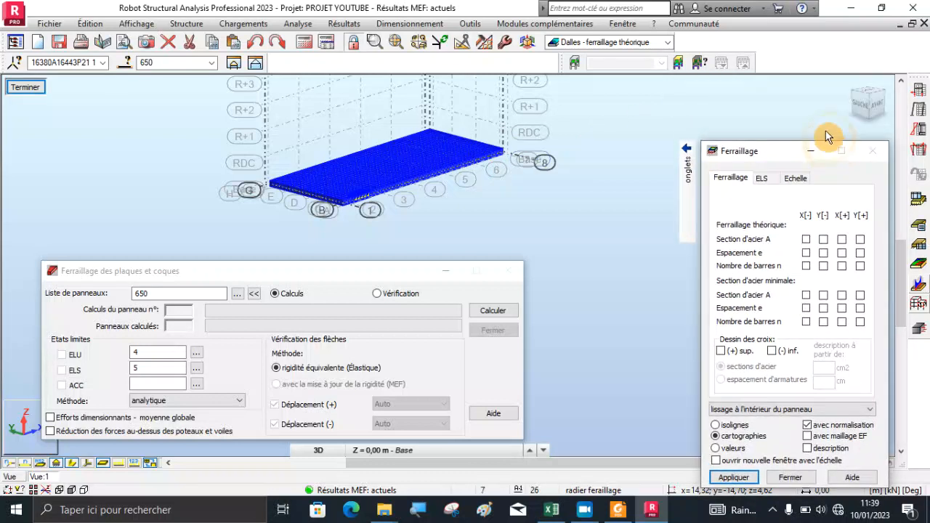
drag(869, 86, 874, 101)
click(870, 98)
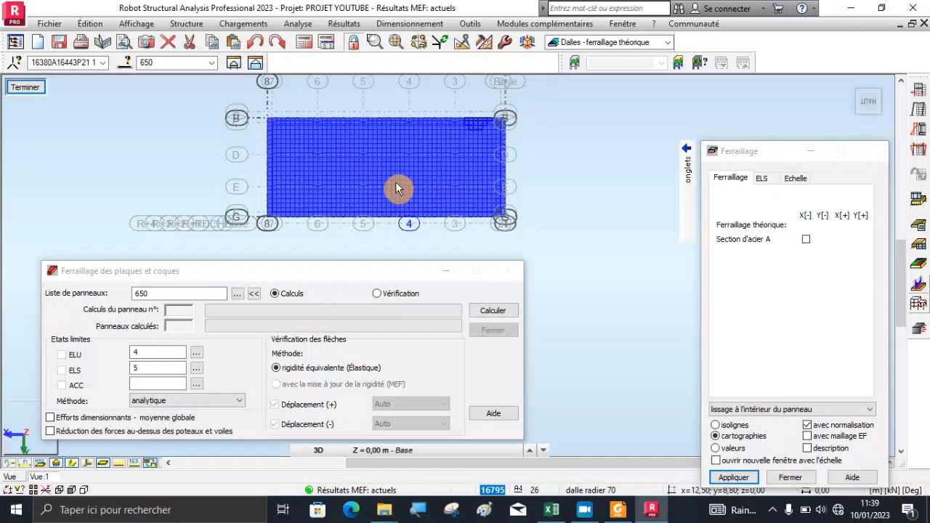
click(142, 127)
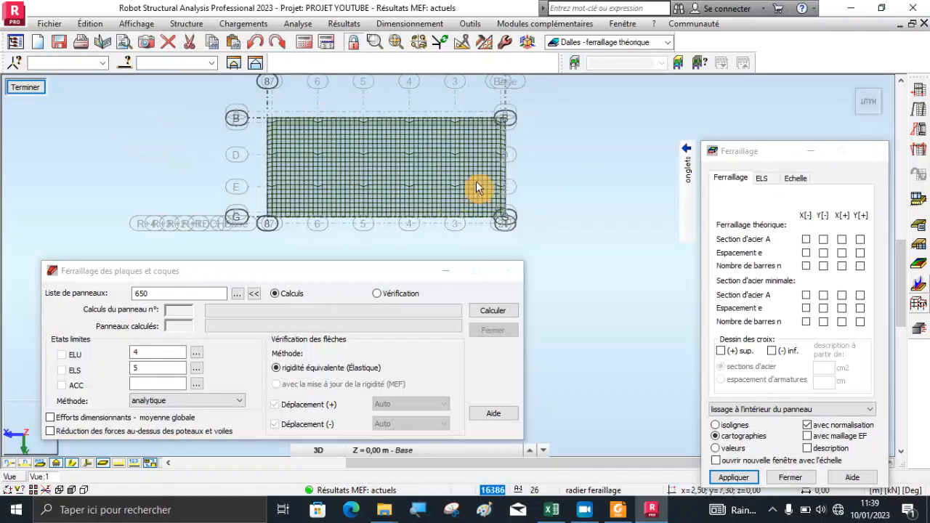
scroll(475, 185, up, 2)
scroll(415, 200, down, 1)
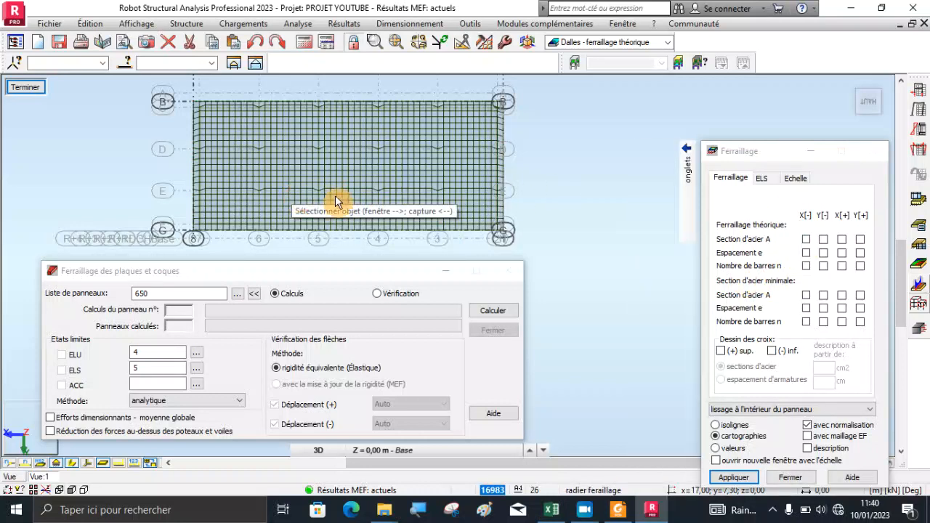
Step: Display the theoretical steel section A in the X[-] direction on the raft slab as values
click(808, 242)
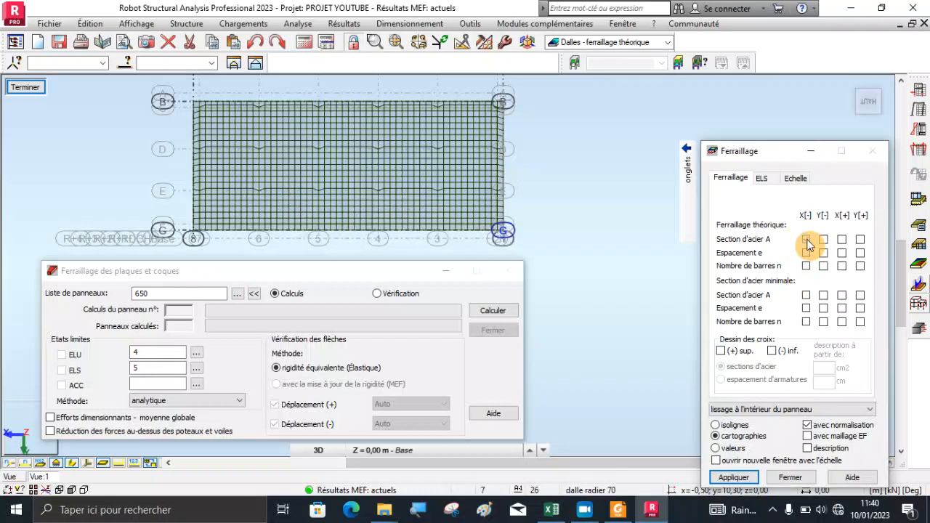
click(807, 240)
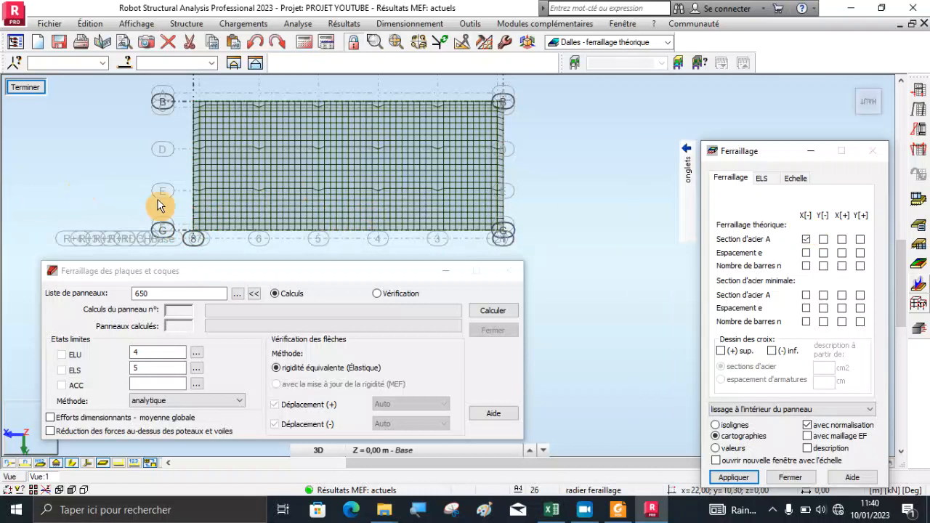
click(807, 239)
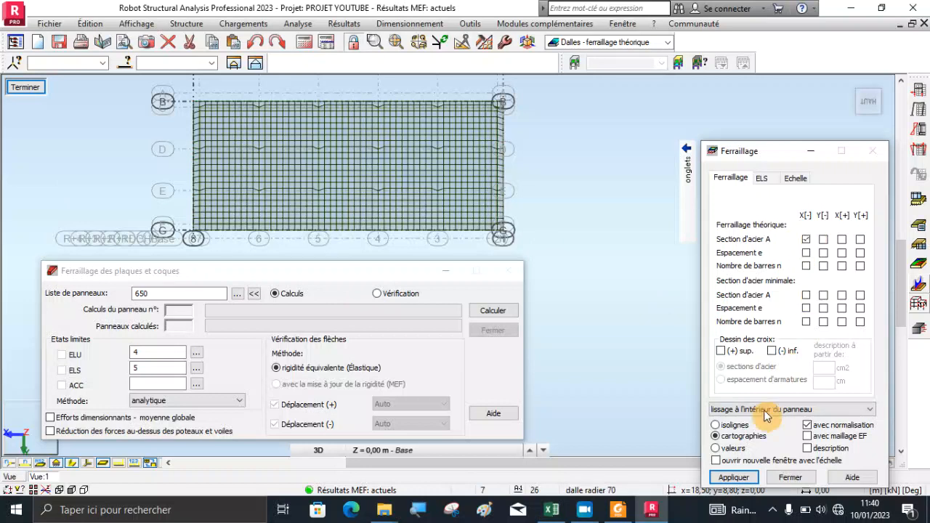
click(717, 448)
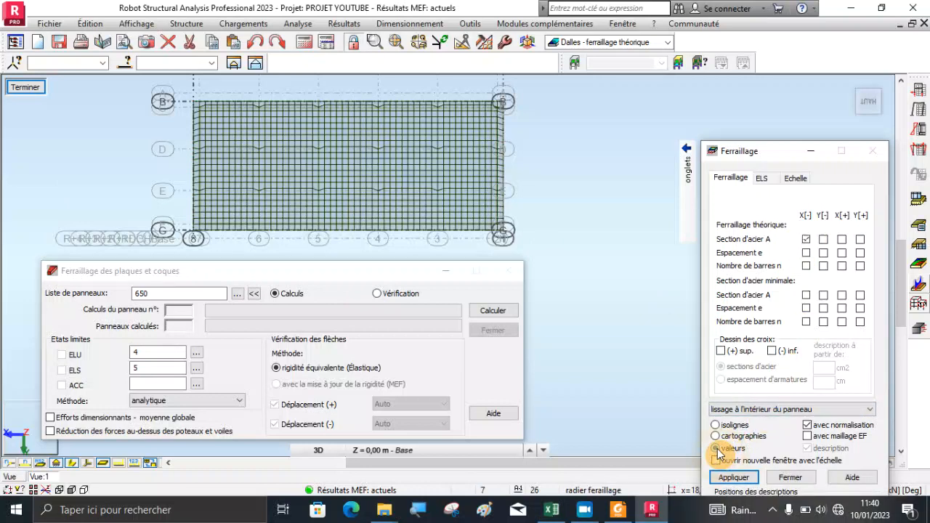
click(753, 481)
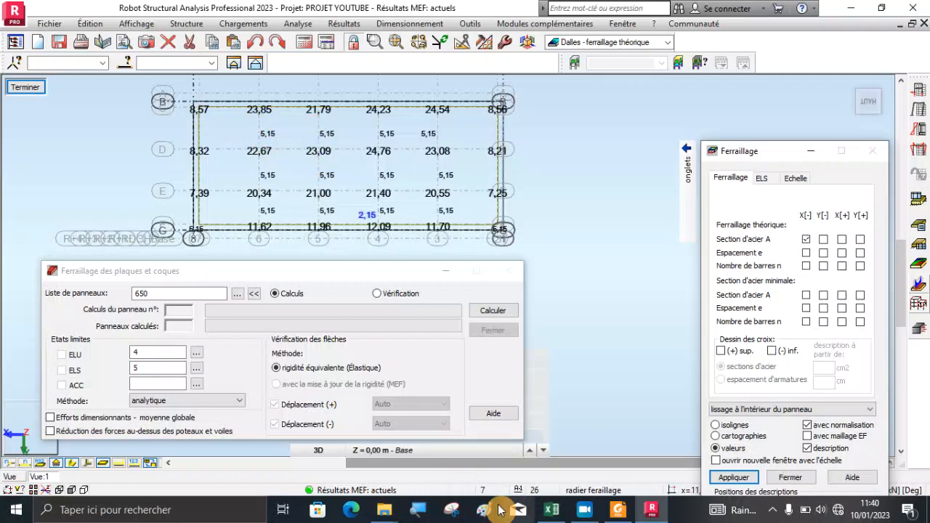
Step: Switch to File Explorer and open the Bureau folder
mouse_move(391, 513)
click(331, 479)
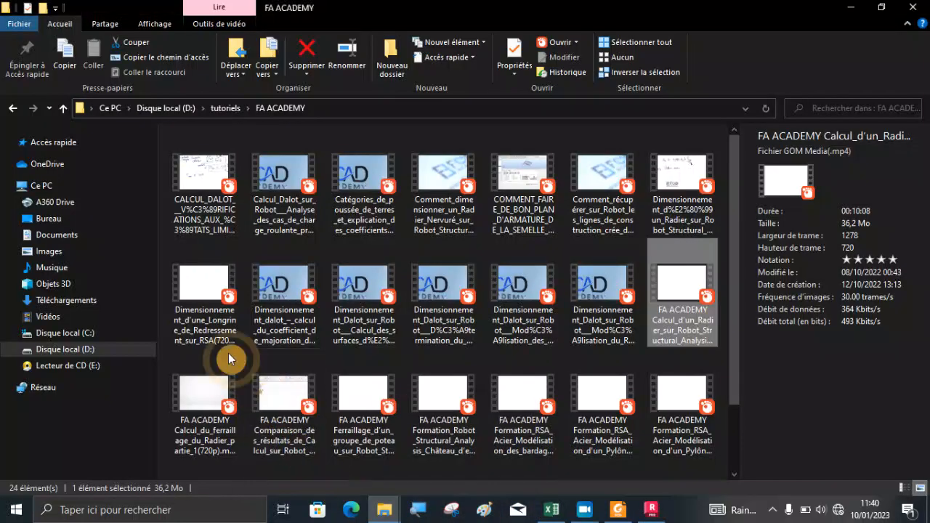
click(63, 205)
click(62, 219)
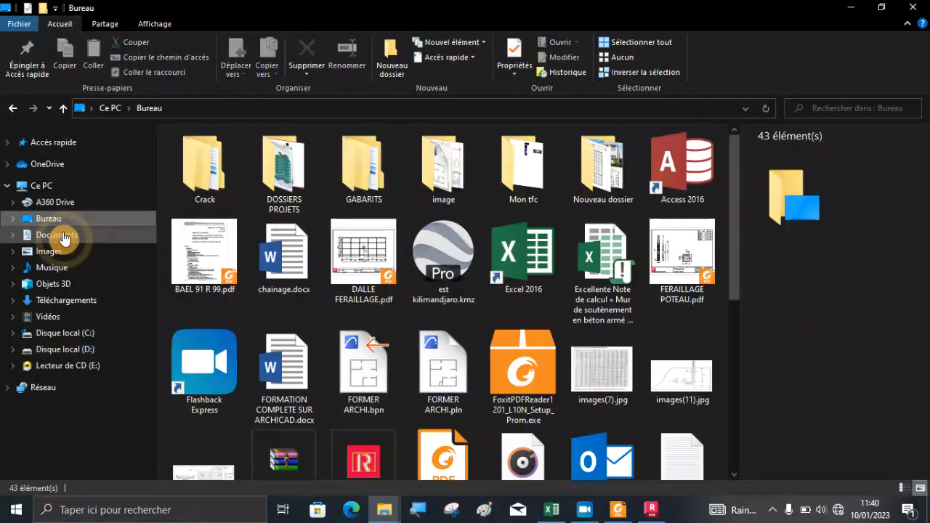
click(63, 240)
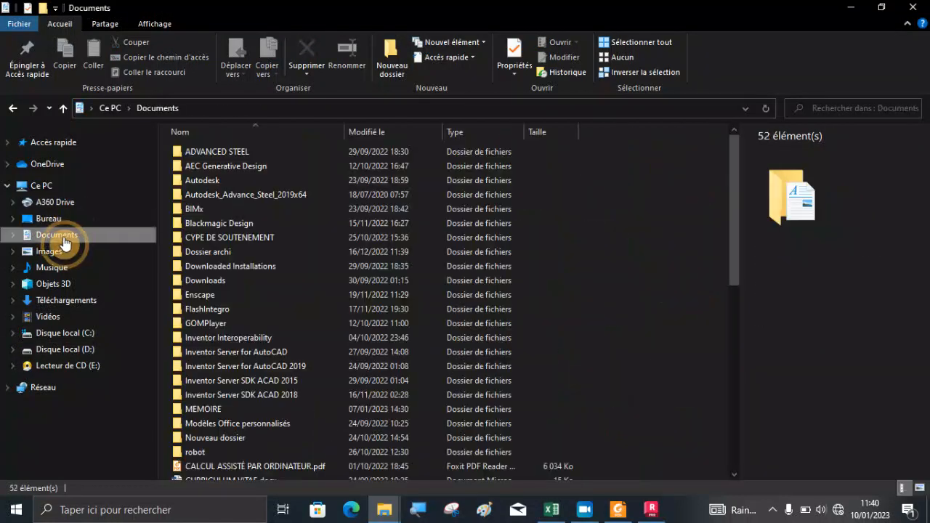
click(65, 219)
Step: Look through the desktop files for the reinforcement bar section table and open images(7).jpg
scroll(330, 289, down, 5)
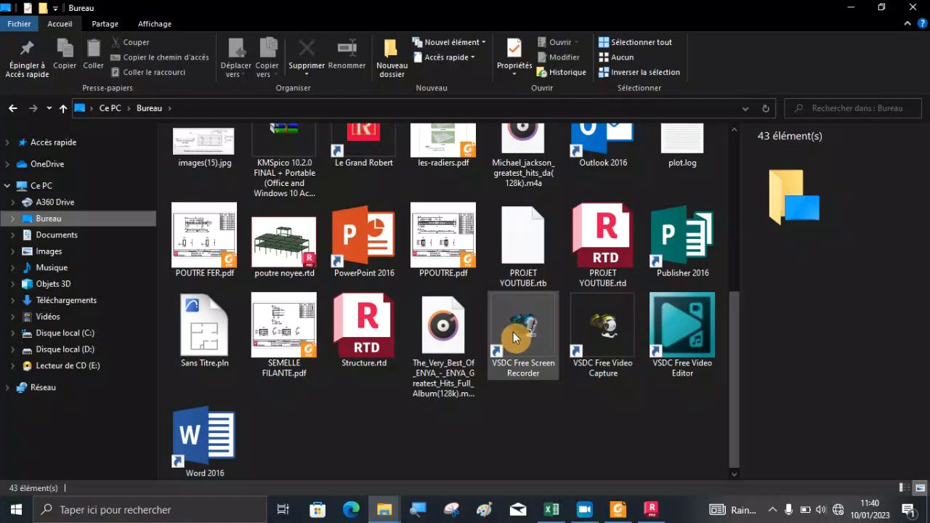
scroll(439, 304, up, 2)
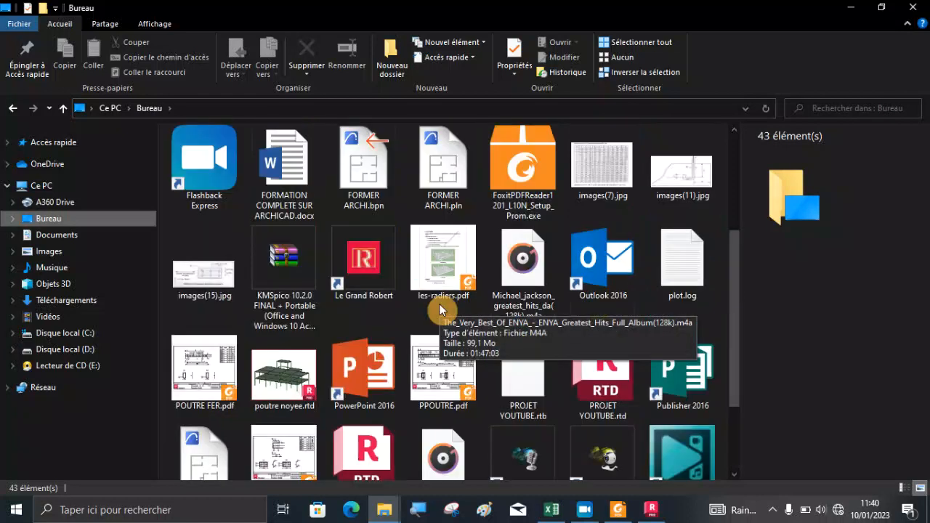
scroll(644, 255, up, 3)
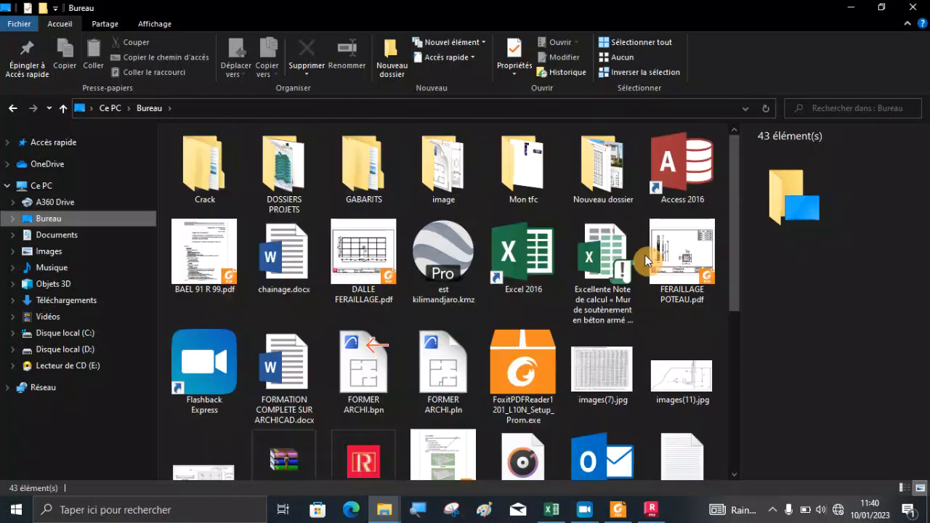
scroll(487, 300, down, 5)
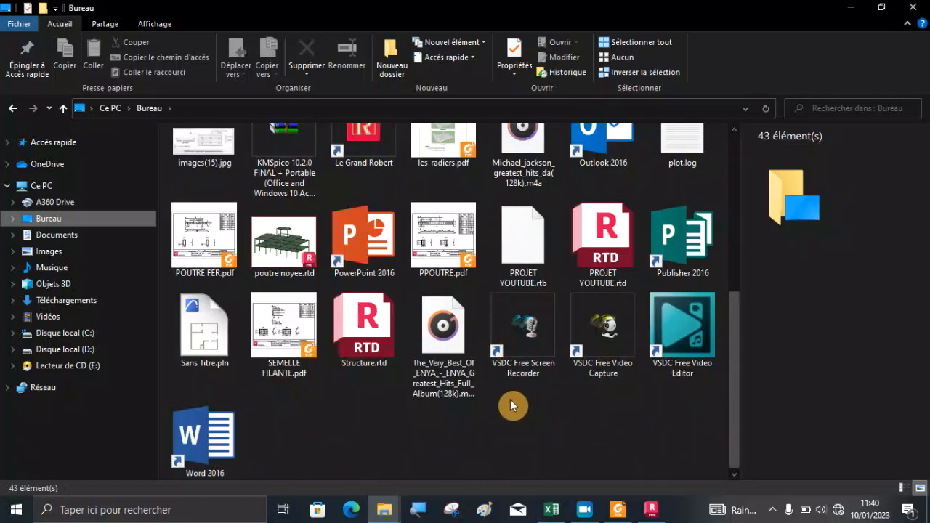
scroll(511, 399, up, 2)
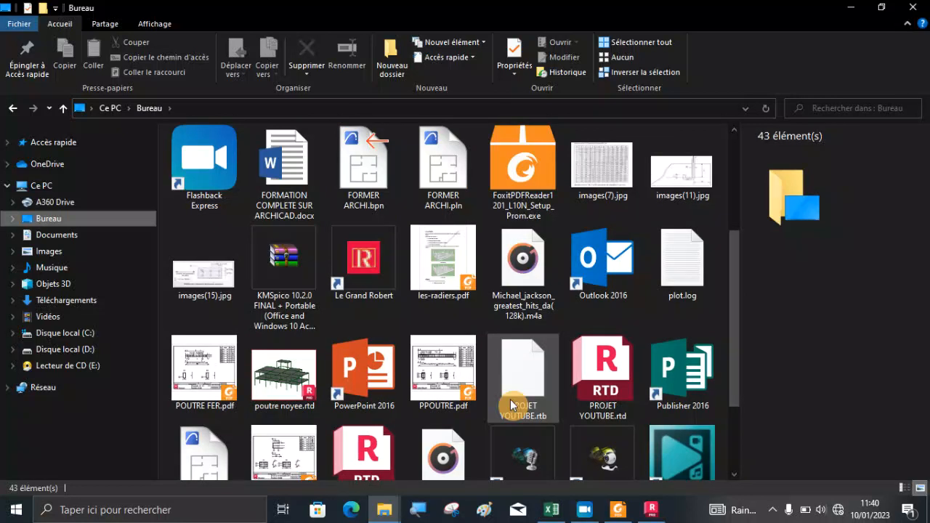
scroll(511, 404, up, 3)
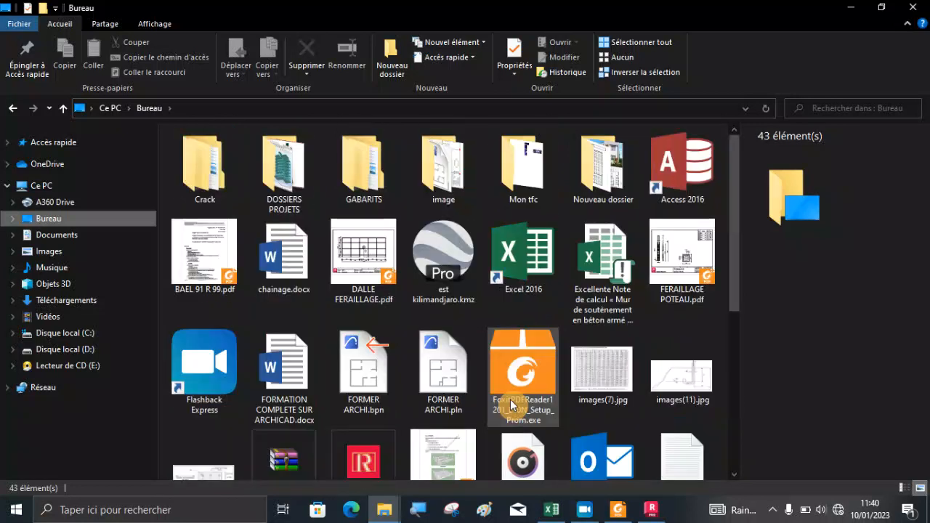
double_click(297, 182)
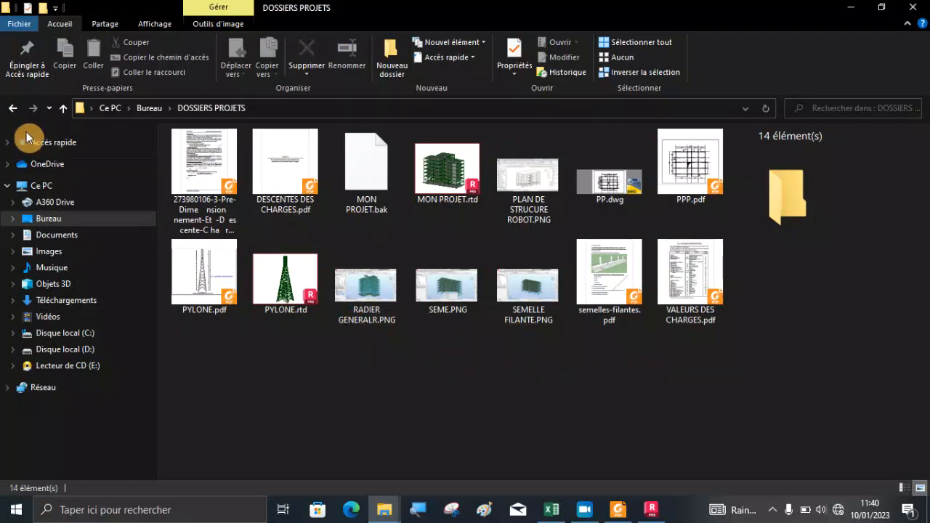
click(13, 111)
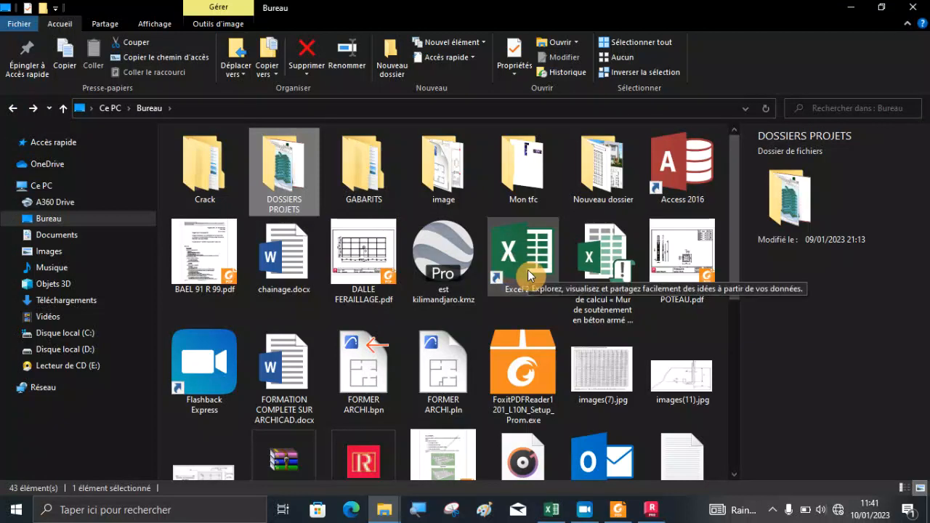
click(601, 395)
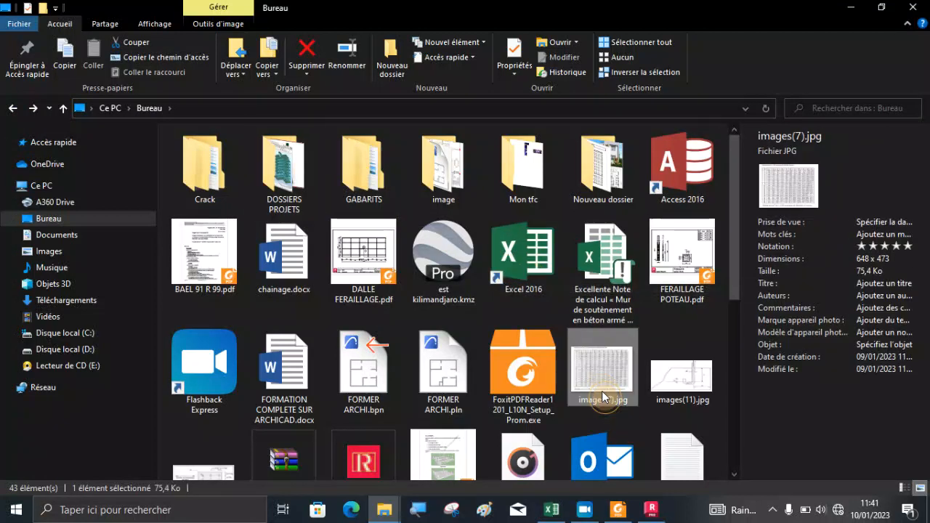
double_click(602, 396)
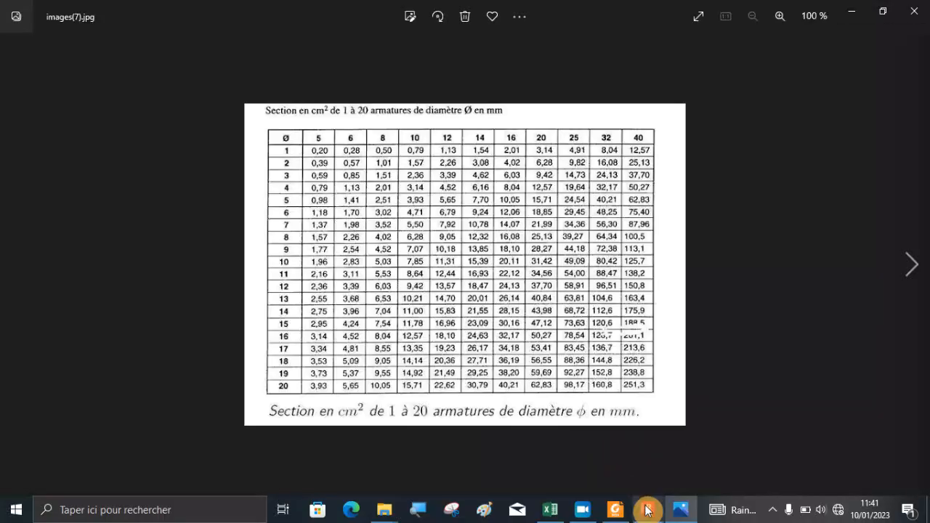
Step: Compare the raft slab's X[-] steel section values in Robot Structural Analysis with the bar section table in images(7).jpg
click(647, 511)
click(256, 67)
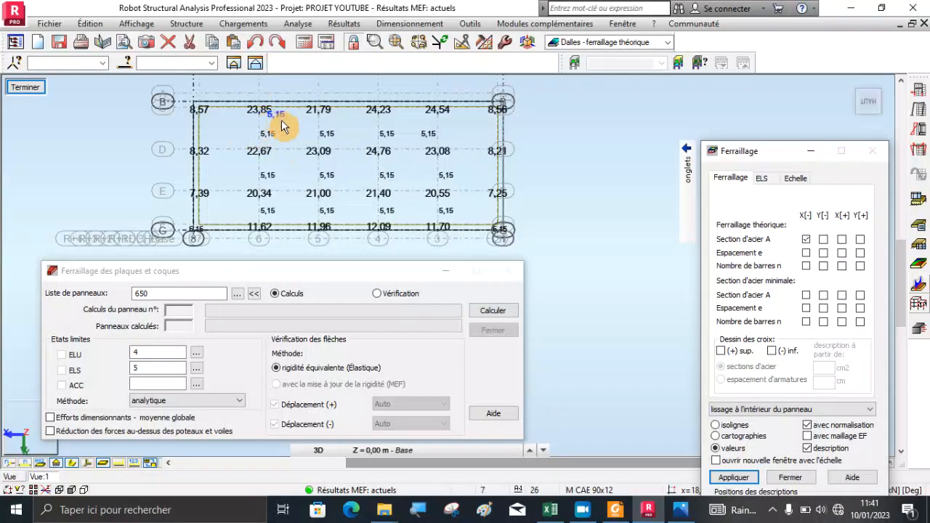
click(674, 516)
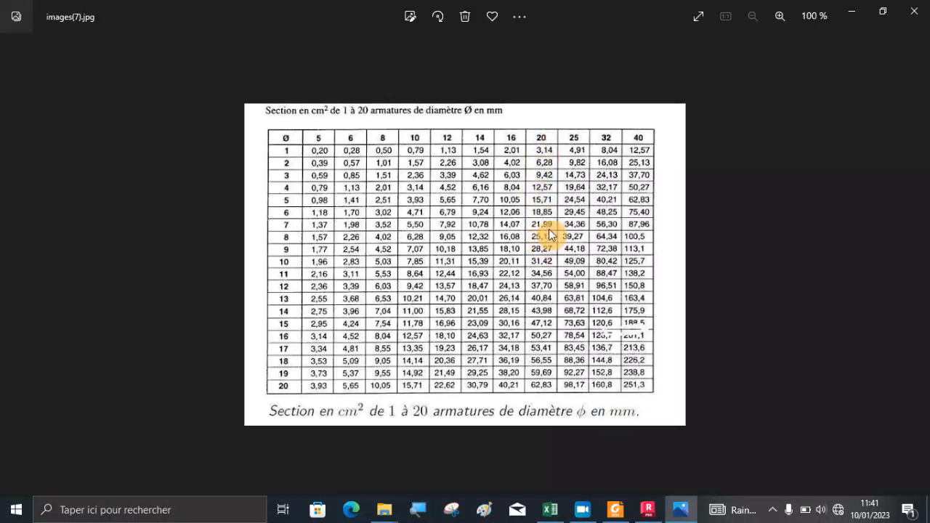
click(654, 507)
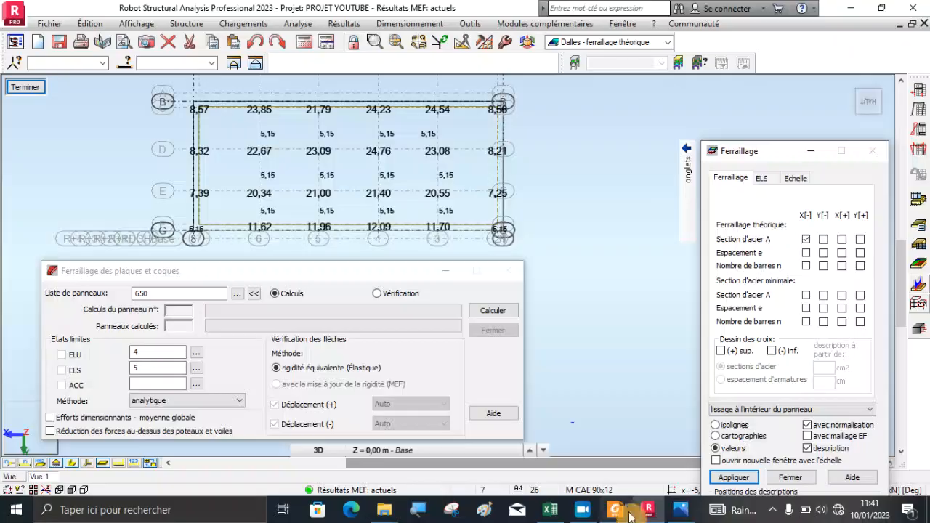
click(680, 509)
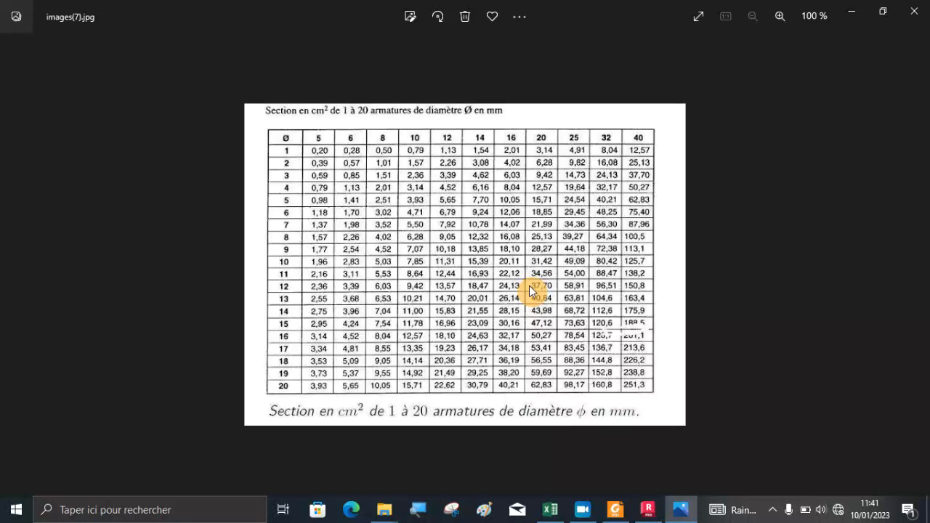
Step: Return to Robot Structural Analysis, display the raft's theoretical steel section A in the Y[-] direction, and check it against the bar section table
click(646, 510)
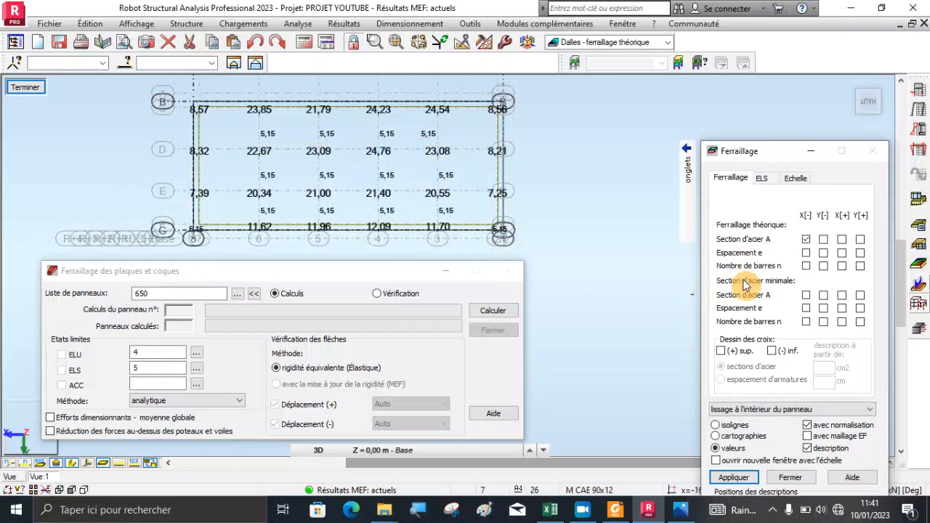
click(823, 241)
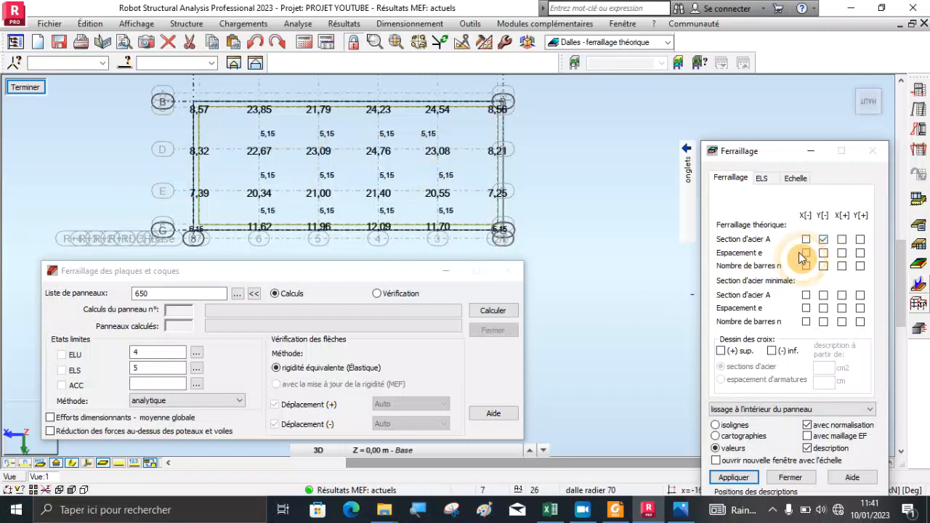
click(734, 478)
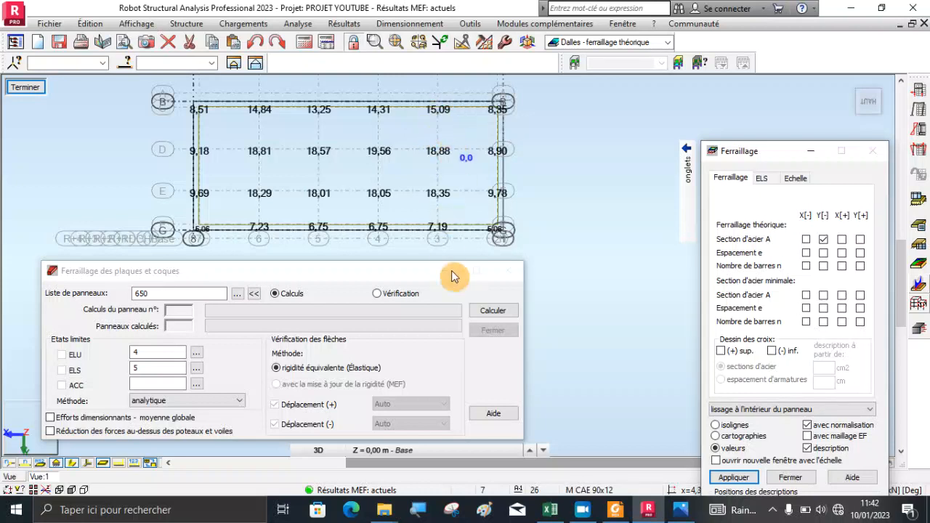
click(676, 513)
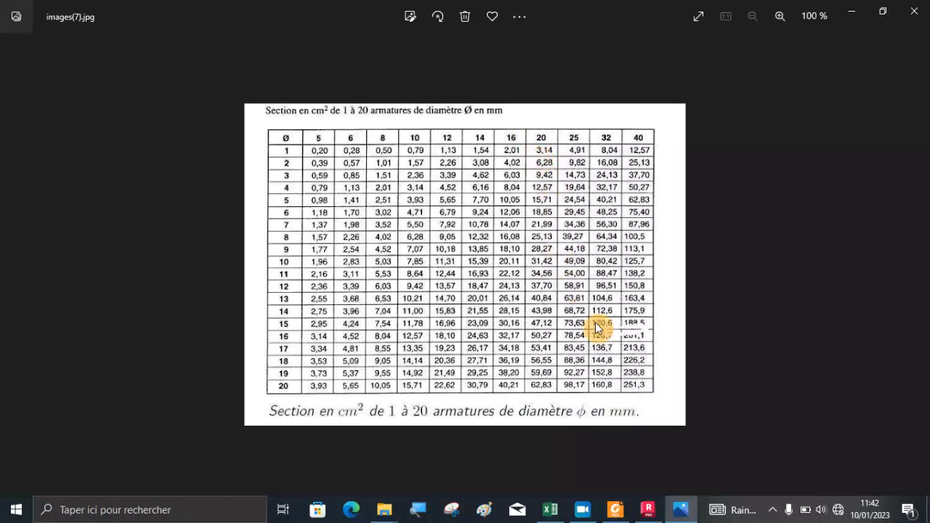
Step: Switch back to Robot Structural Analysis and display the raft slab's theoretical steel section A values in the X[+] direction
click(653, 510)
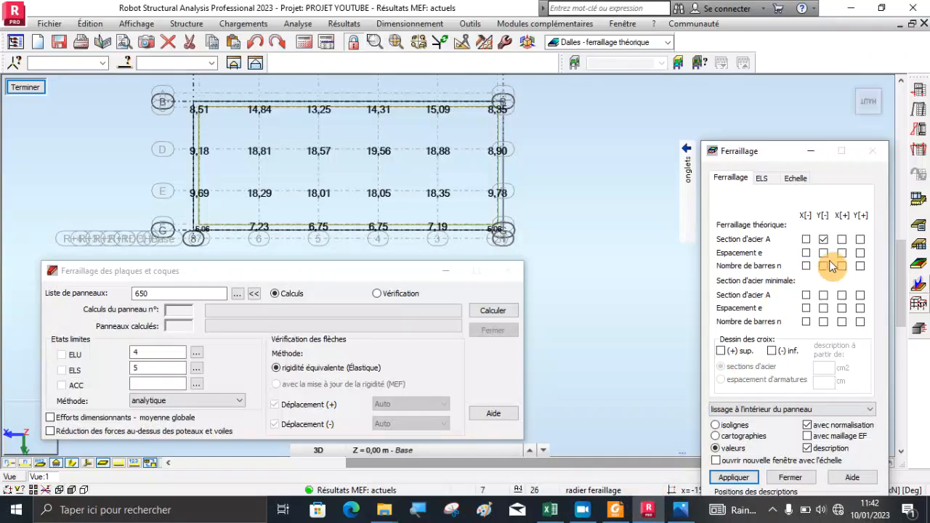
click(842, 239)
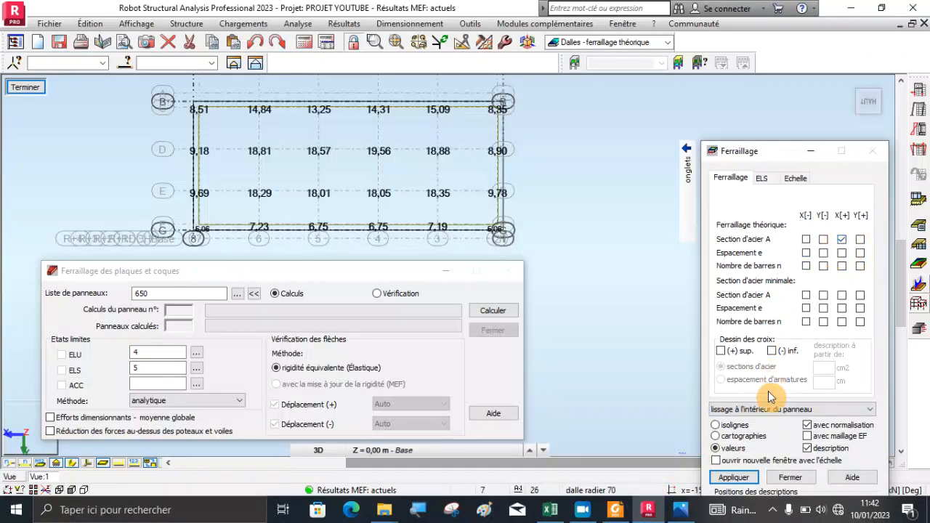
click(733, 477)
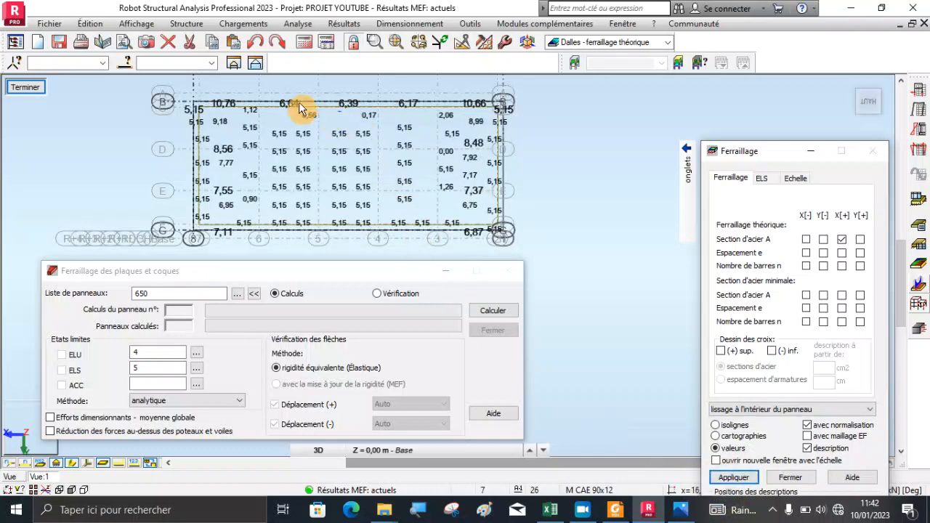
scroll(227, 99, up, 2)
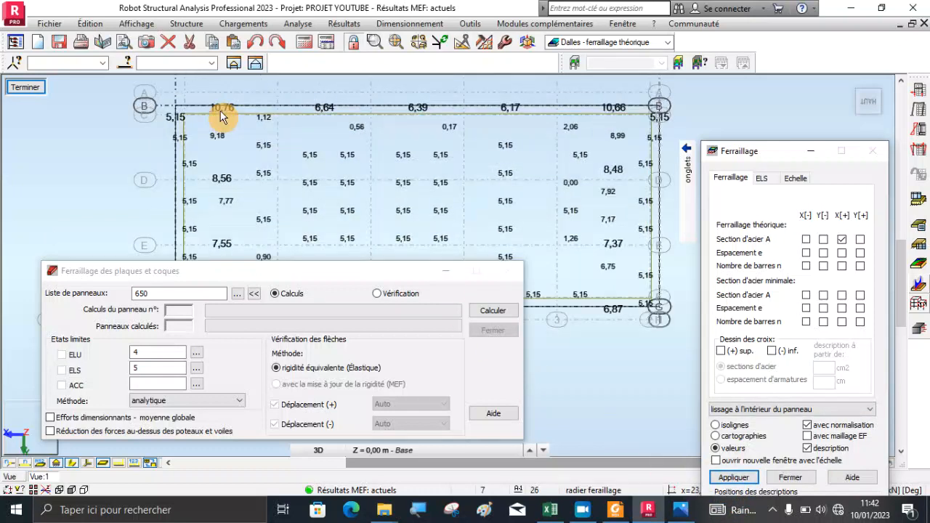
scroll(255, 131, down, 1)
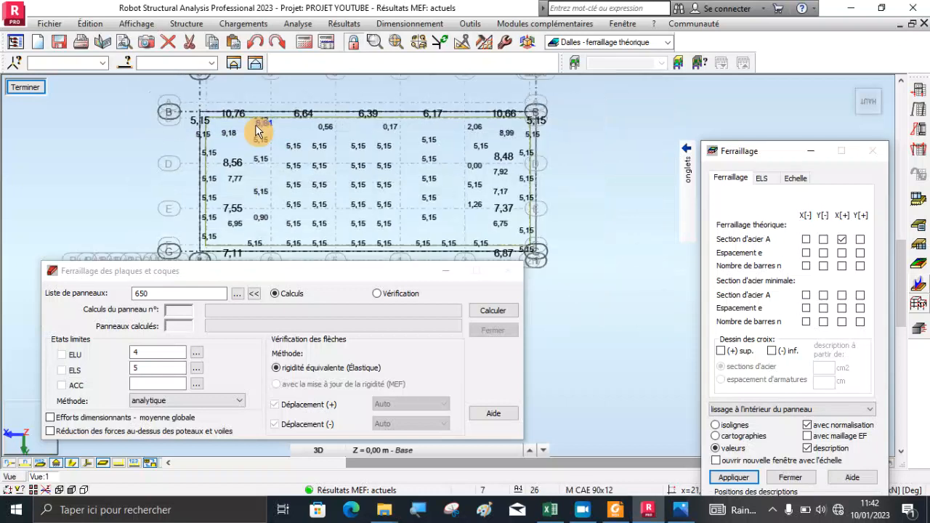
Step: Display the theoretical steel section A values in the Y[+] direction on the raft slab
click(861, 239)
click(729, 478)
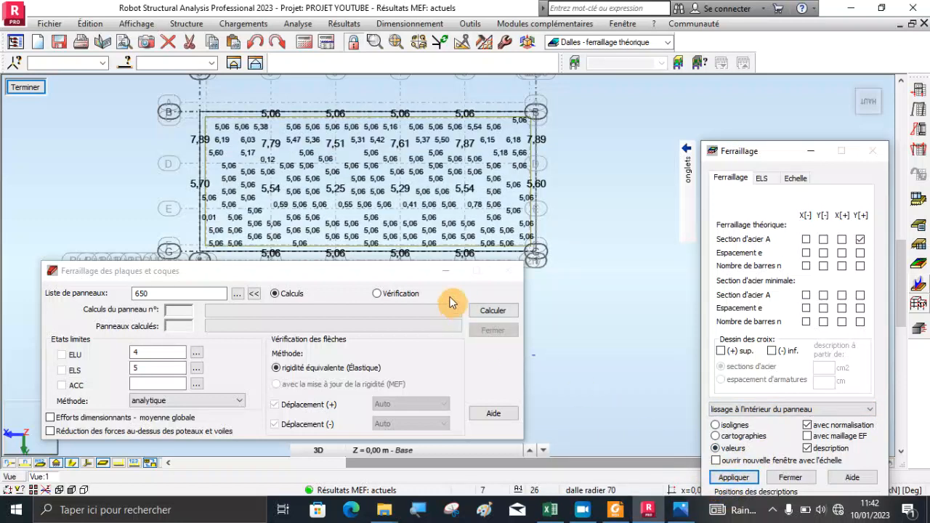
scroll(411, 184, up, 1)
scroll(457, 247, up, 1)
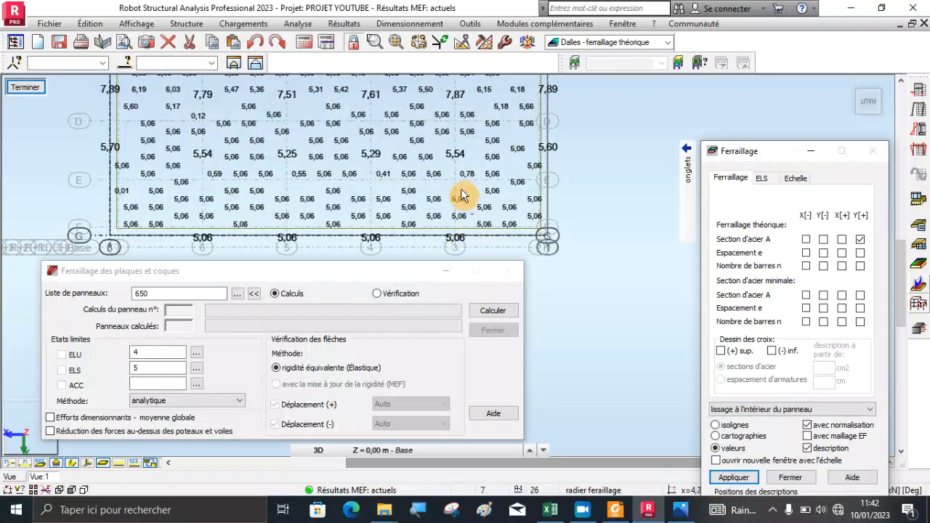
scroll(465, 192, down, 1)
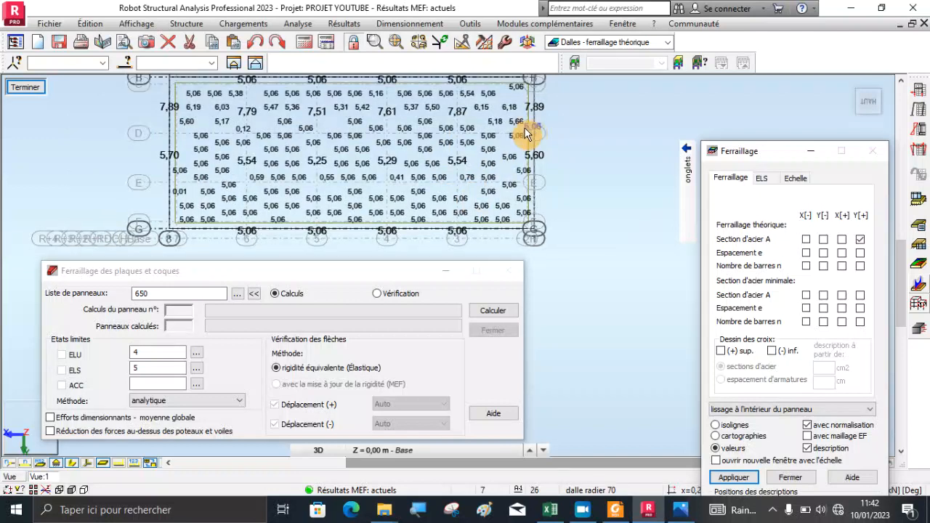
Step: Reposition the two reinforcement dialogs and examine the Y[+] steel section values across the raft slab
drag(740, 158, 731, 107)
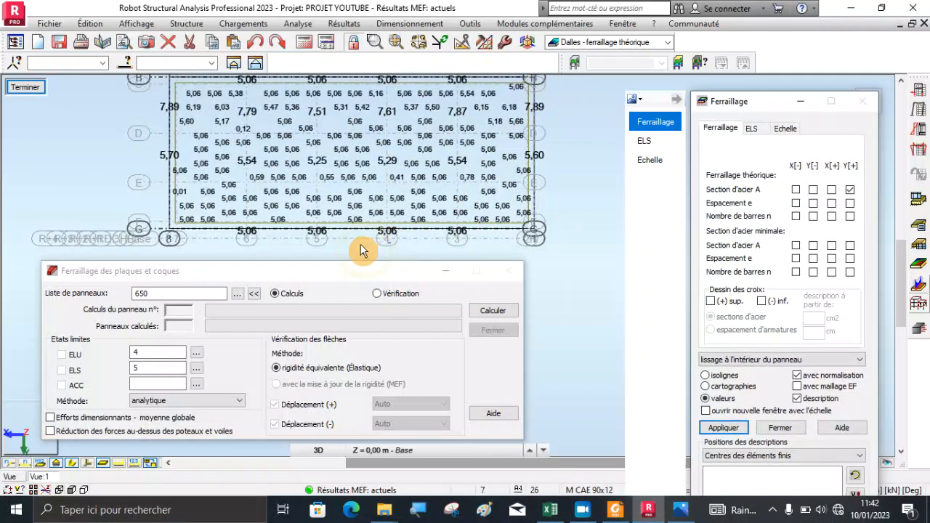
drag(313, 273, 344, 282)
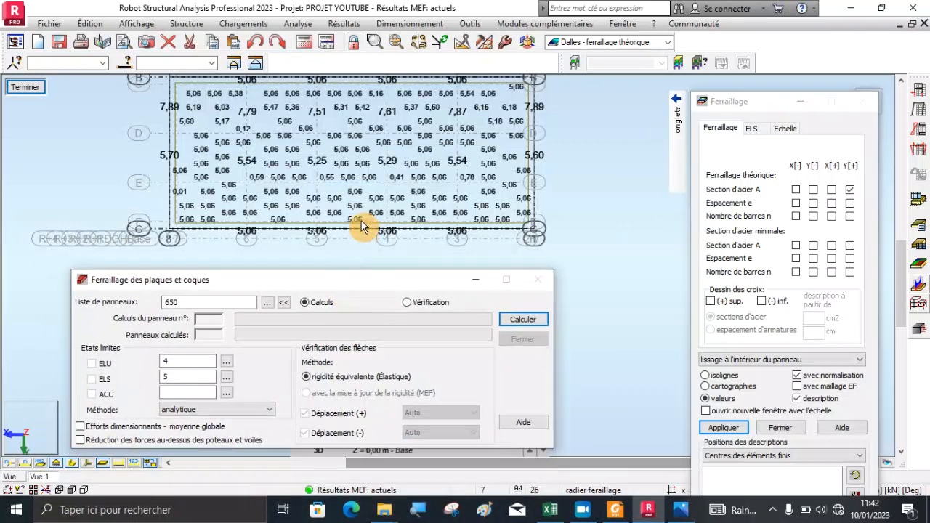
scroll(424, 200, down, 1)
scroll(425, 178, up, 1)
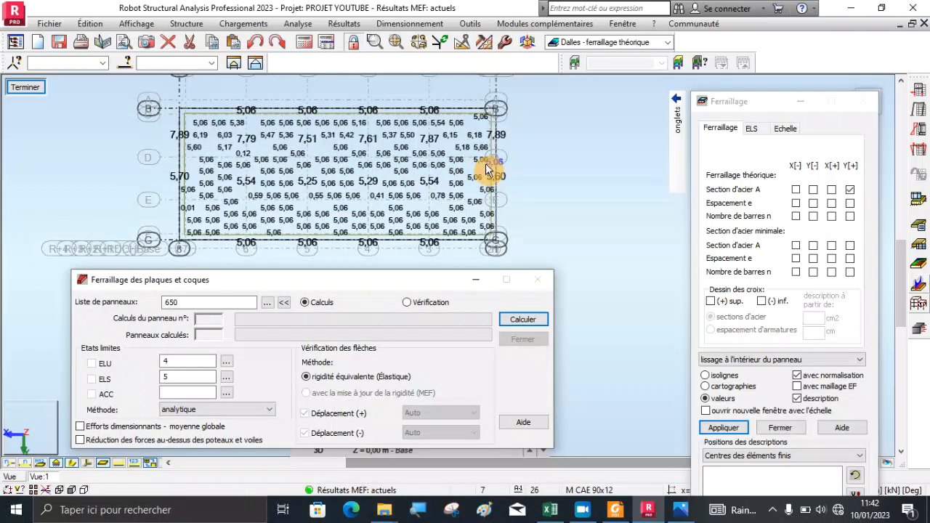
scroll(386, 153, up, 1)
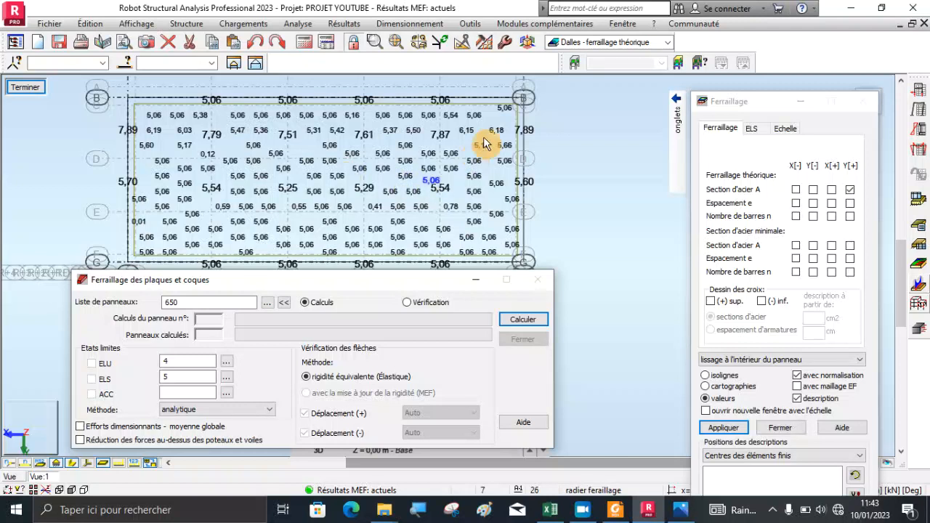
Step: Leave the theoretical slab reinforcement layout and switch to the Géométrie layout under Modélisation
click(850, 190)
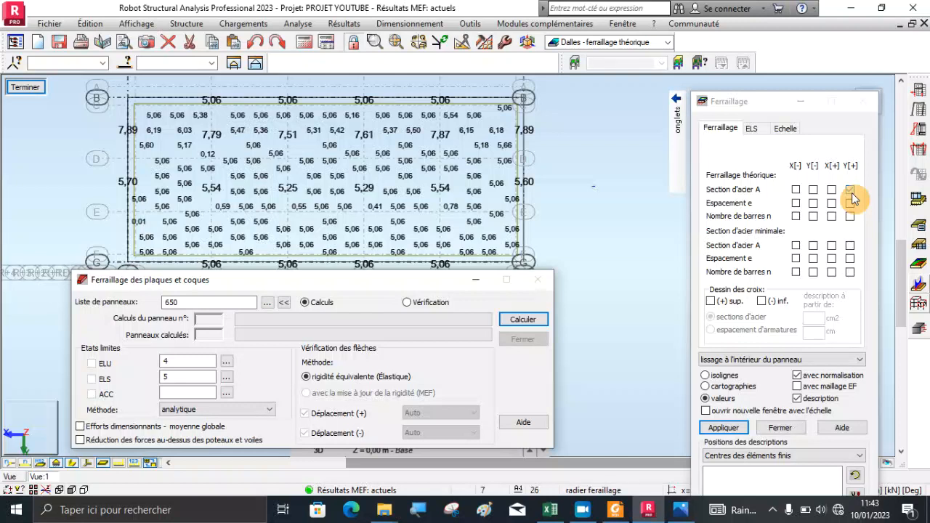
click(850, 190)
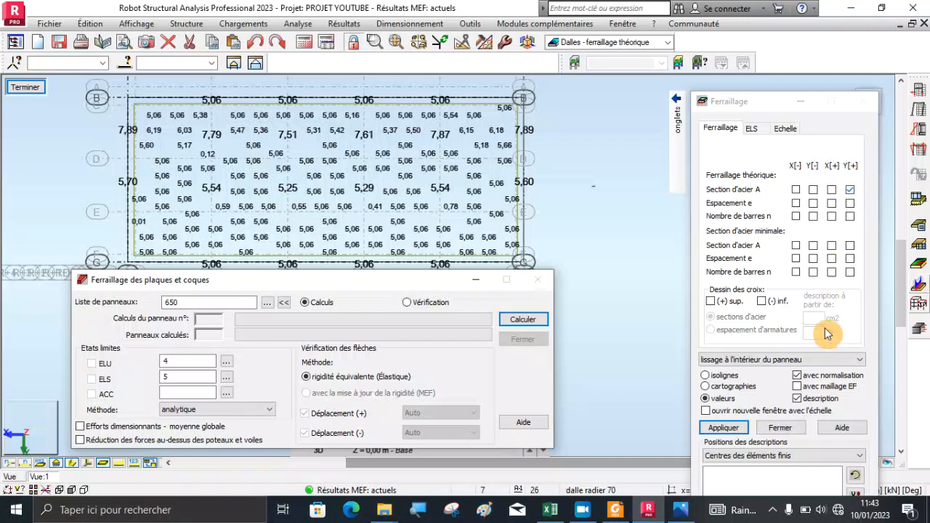
click(667, 42)
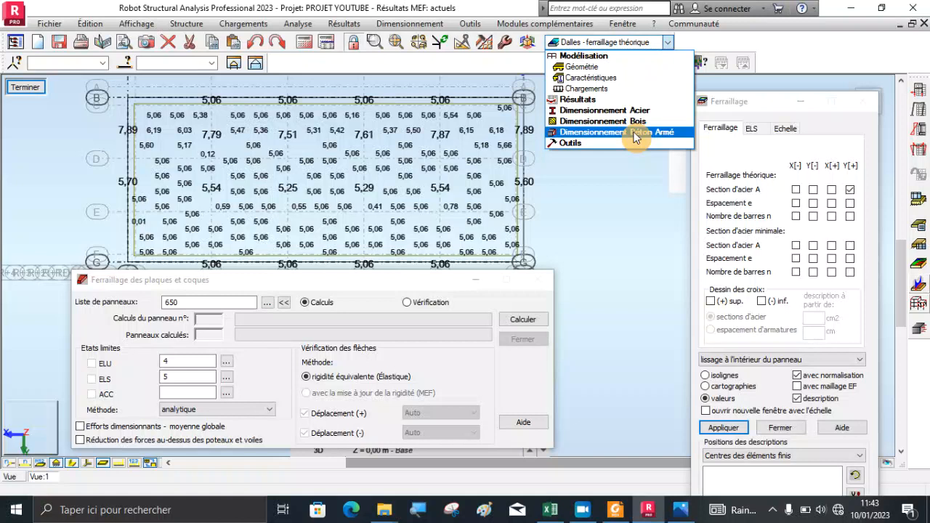
click(637, 132)
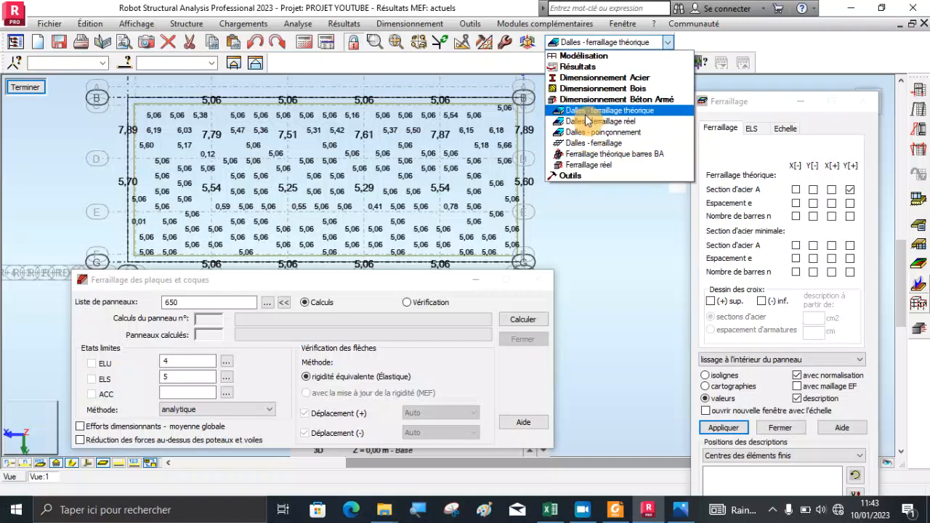
click(578, 57)
click(582, 67)
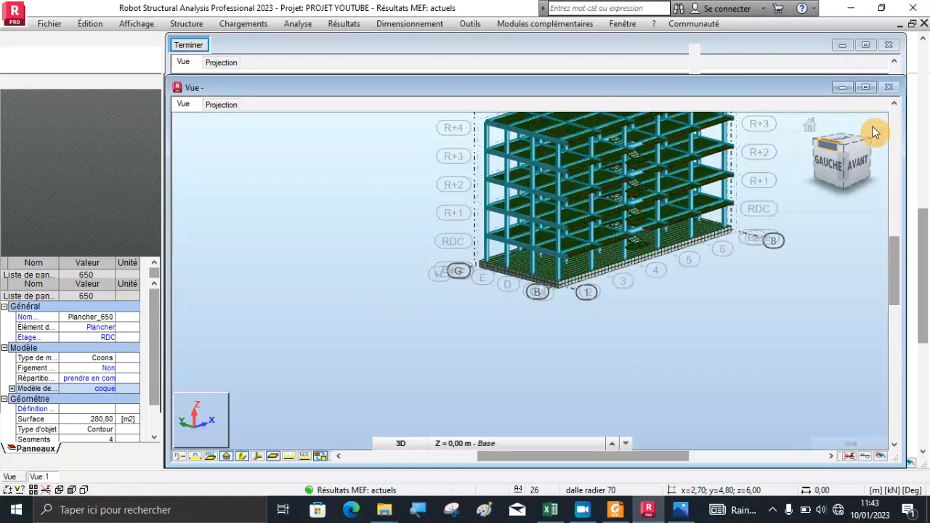
Step: Select the raft slab in the 3D view and send it to real reinforcement of RC elements, closing the empty parameters dialog
scroll(618, 291, up, 4)
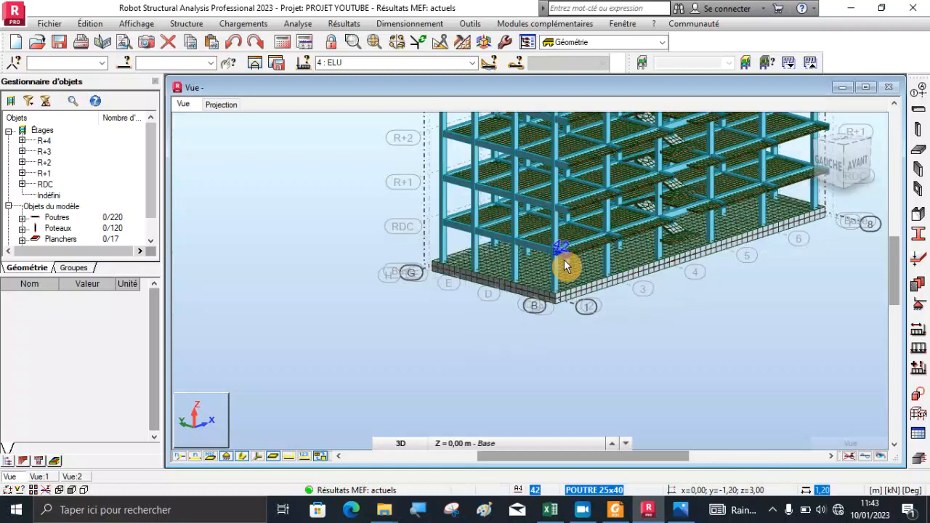
click(570, 296)
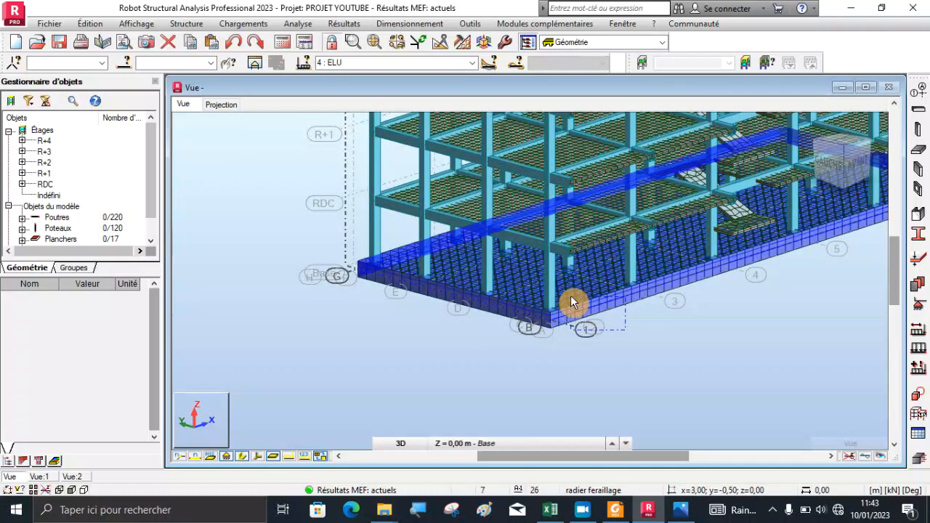
click(410, 23)
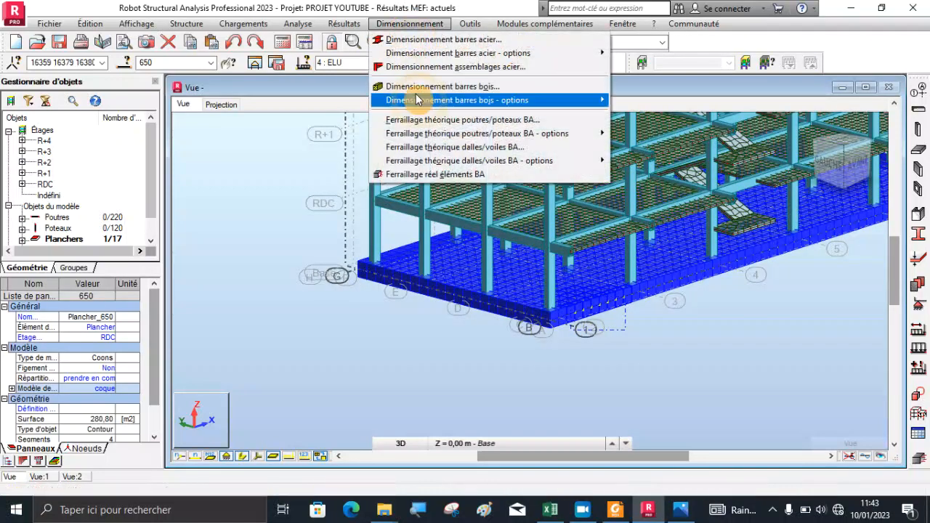
click(440, 176)
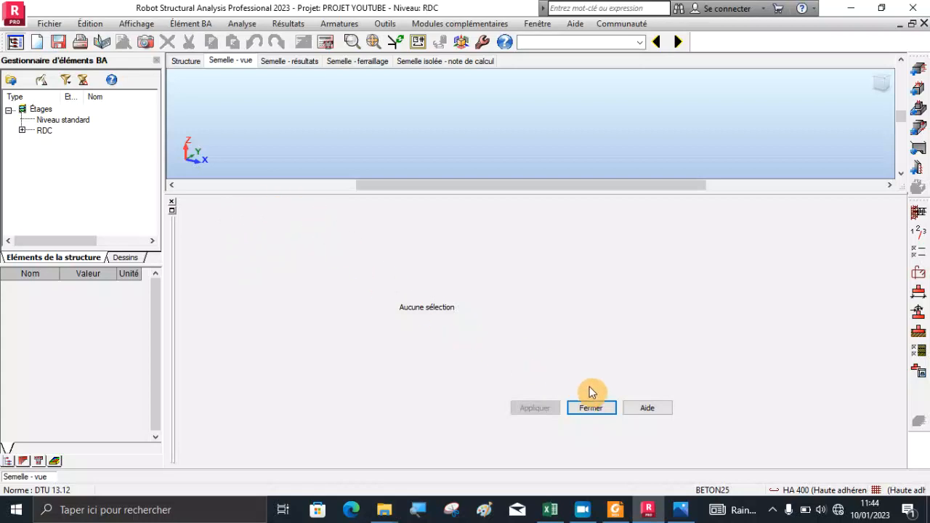
click(590, 408)
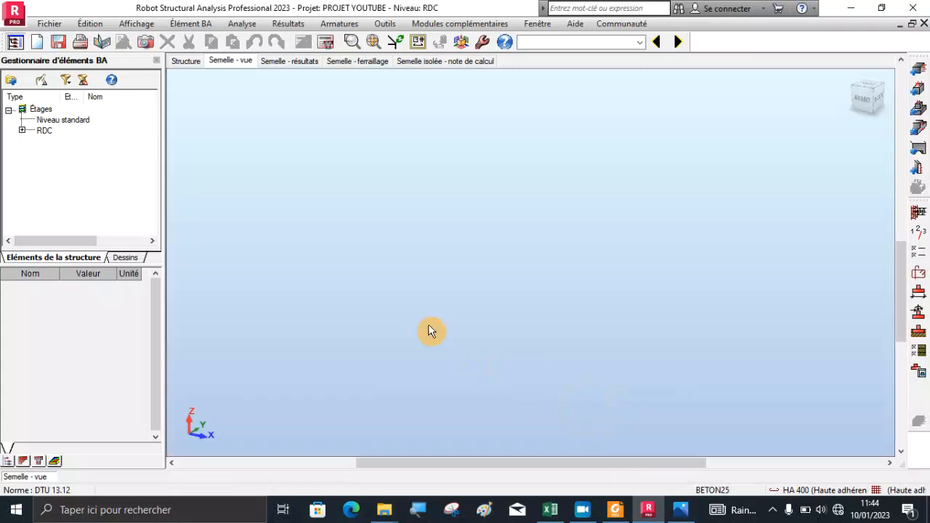
Step: Expand the RDC level in the RC elements manager and open Dalle650 to show its reinforcement map
click(21, 130)
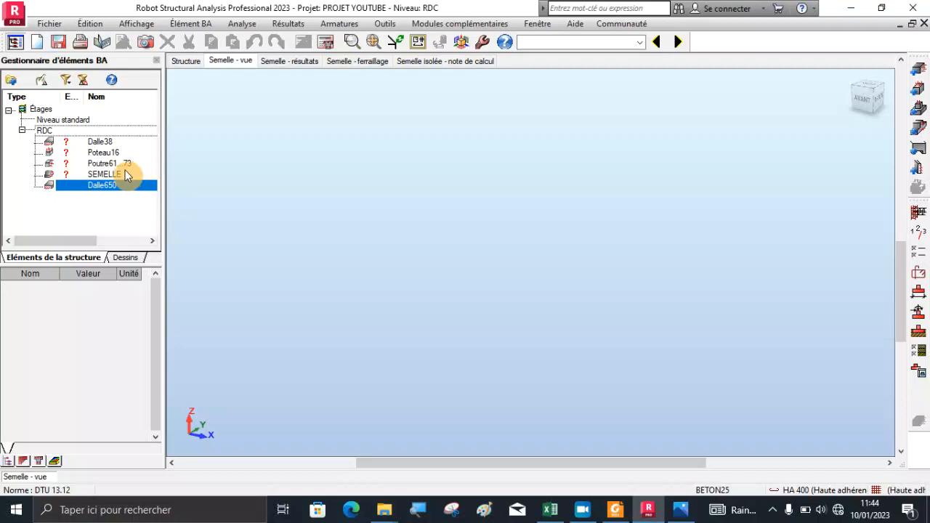
double_click(102, 186)
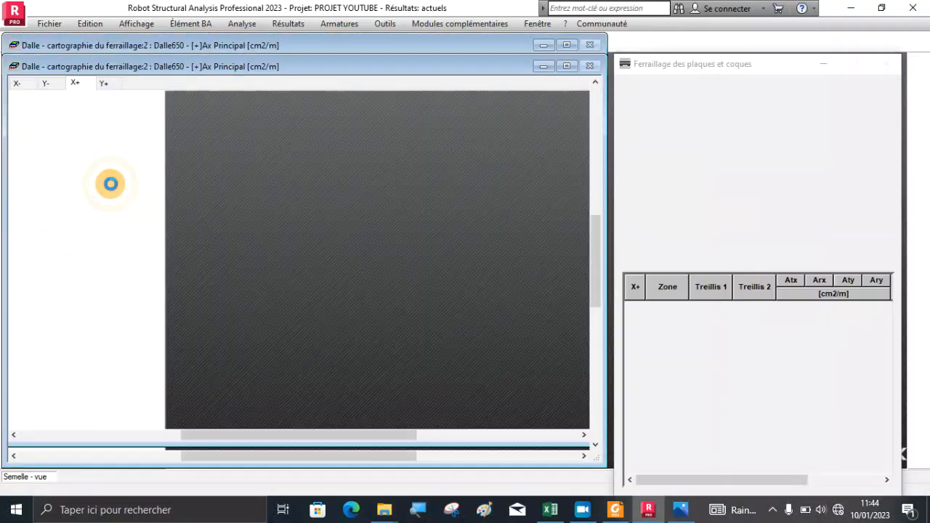
scroll(378, 284, down, 2)
scroll(437, 199, up, 2)
scroll(296, 161, down, 1)
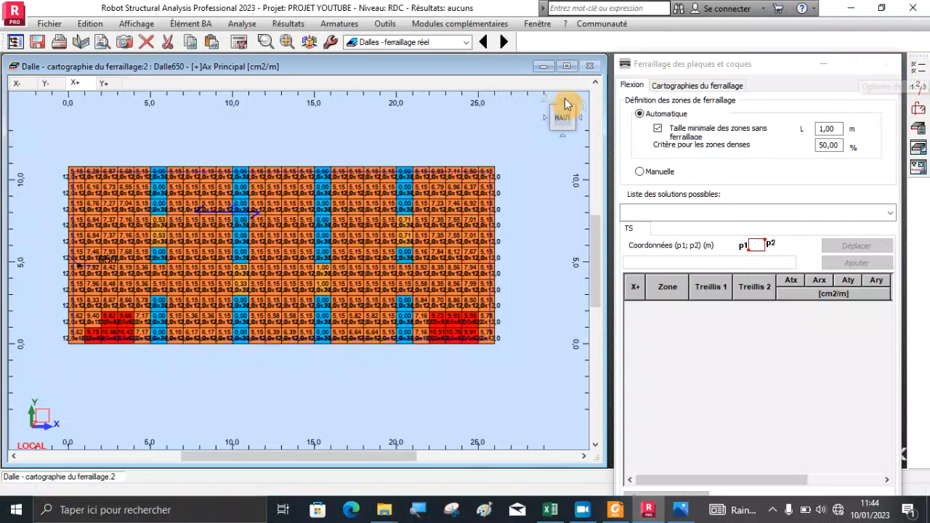
Step: In the calculation options, exclude bar diameters 6, 8, 10, 12, 14 and 16, keeping 20, 25, 32 and 40 available
click(918, 70)
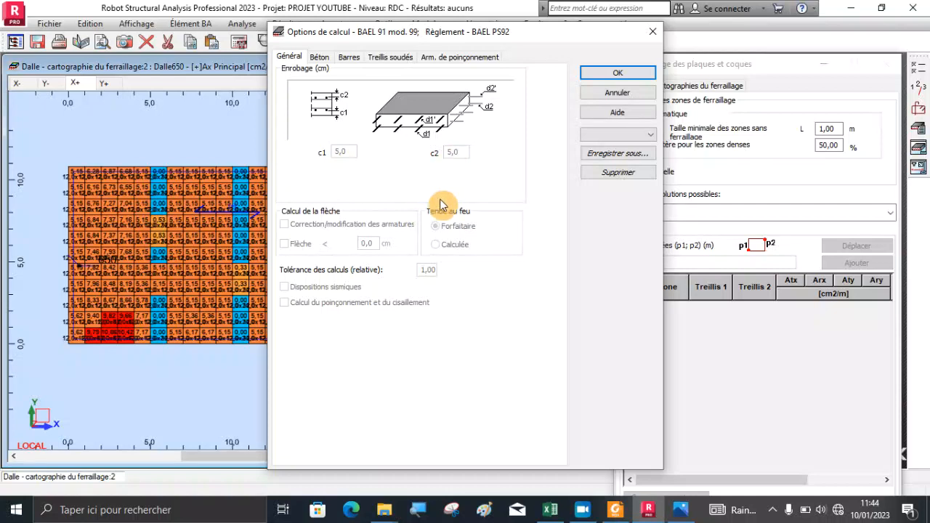
click(319, 57)
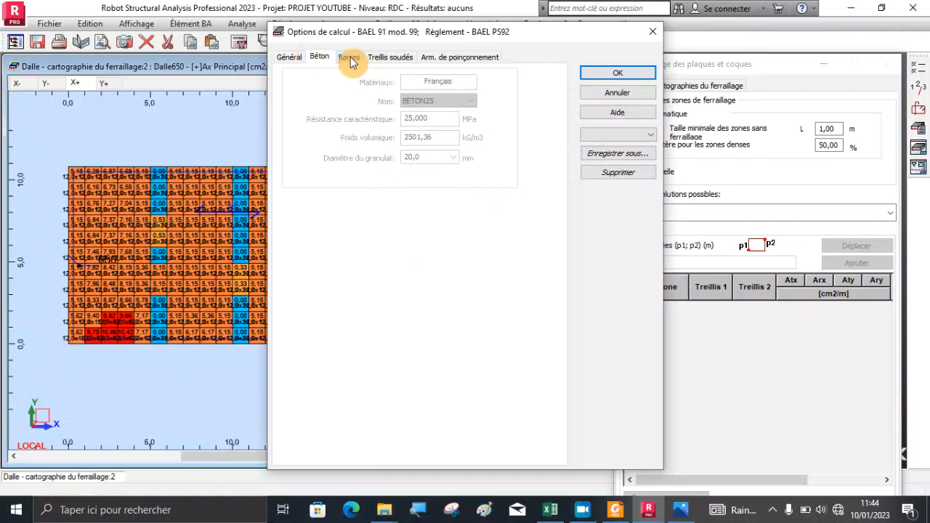
click(349, 58)
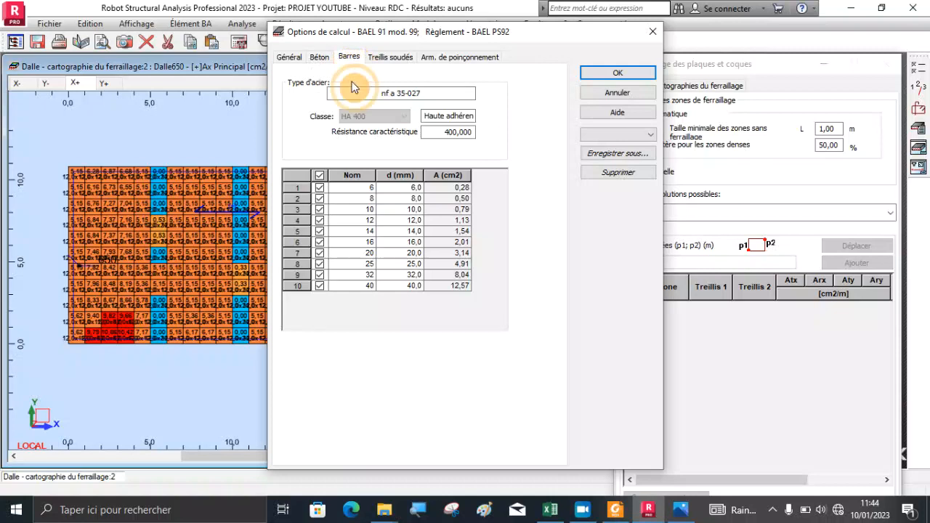
click(319, 189)
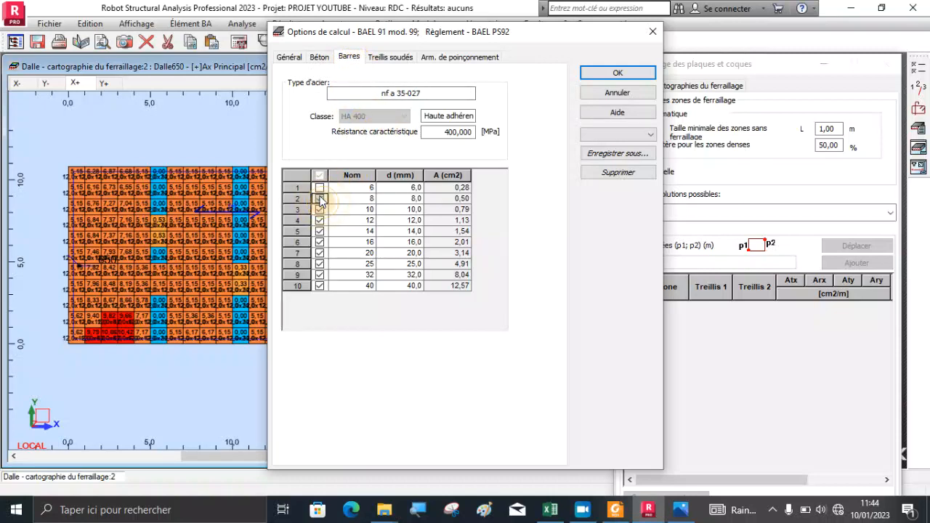
click(320, 210)
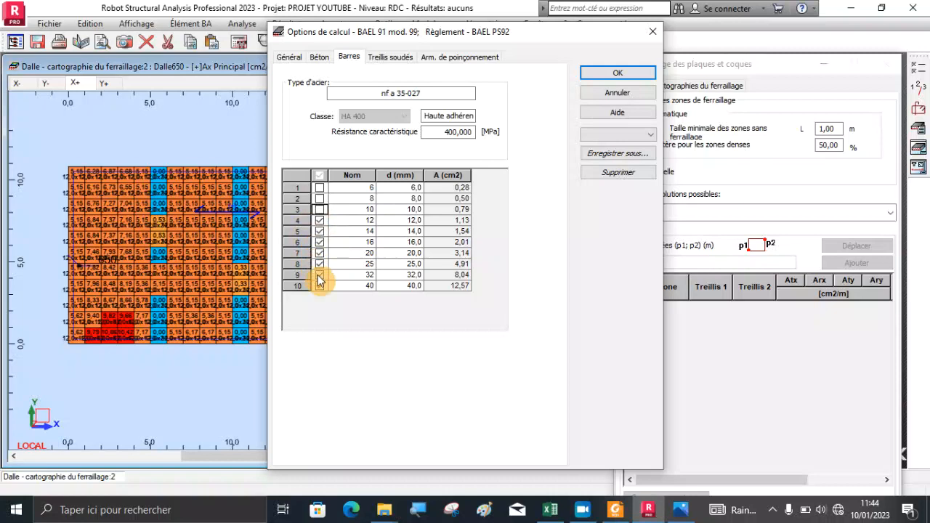
click(320, 264)
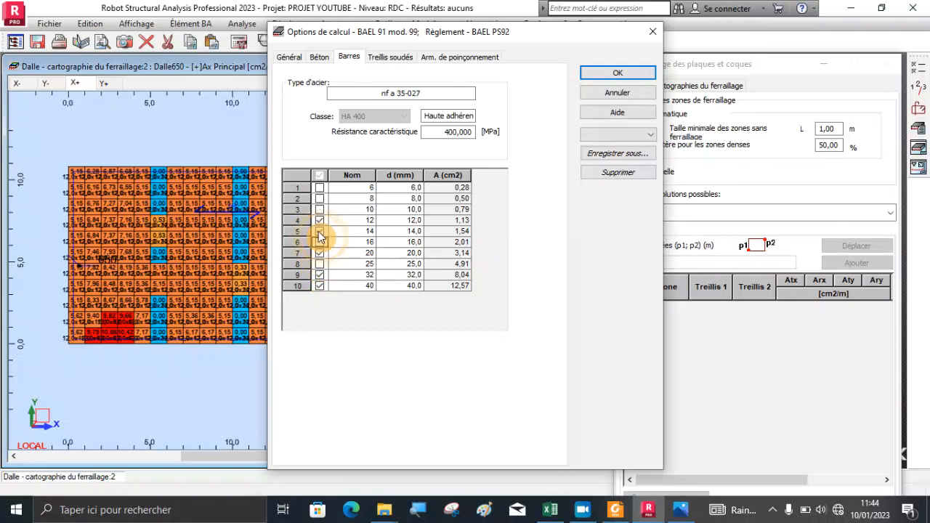
click(321, 220)
click(322, 264)
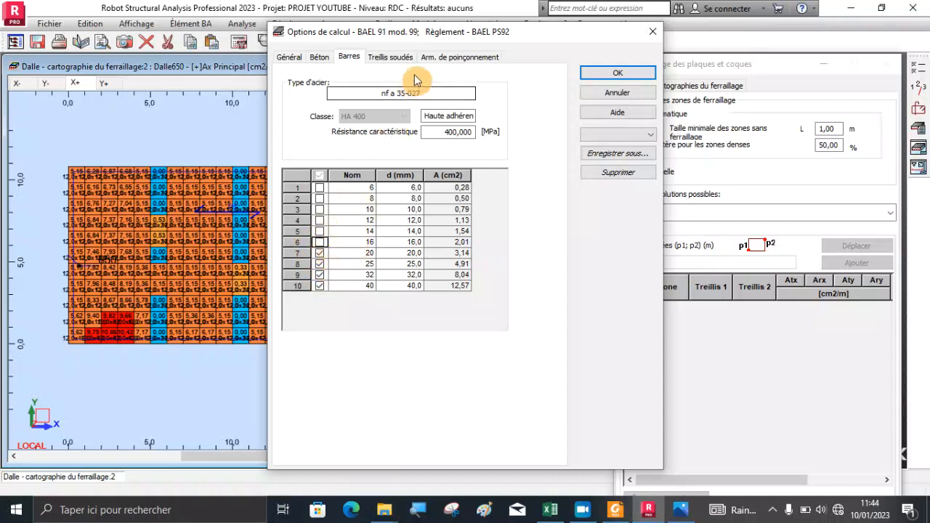
Step: Set the punching reinforcement diameter to 10 and apply the calculation options
click(396, 57)
click(431, 58)
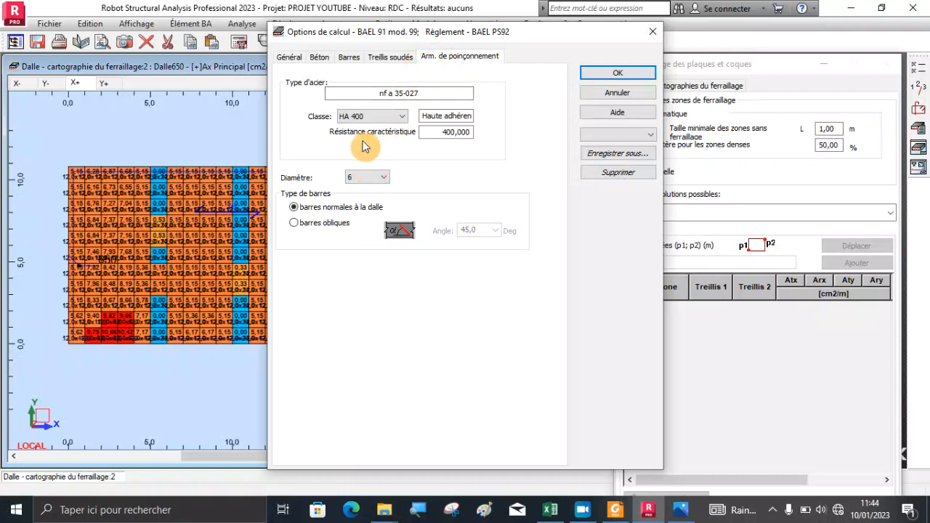
click(372, 177)
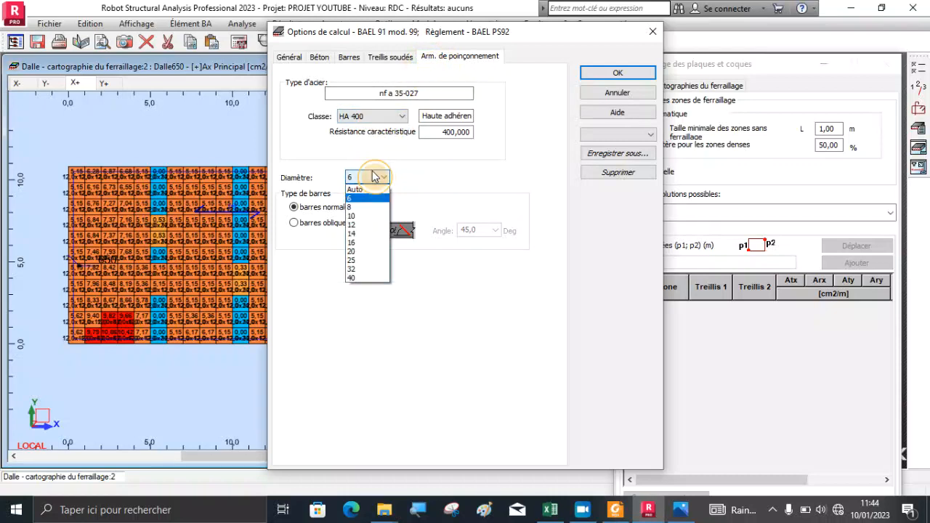
click(368, 217)
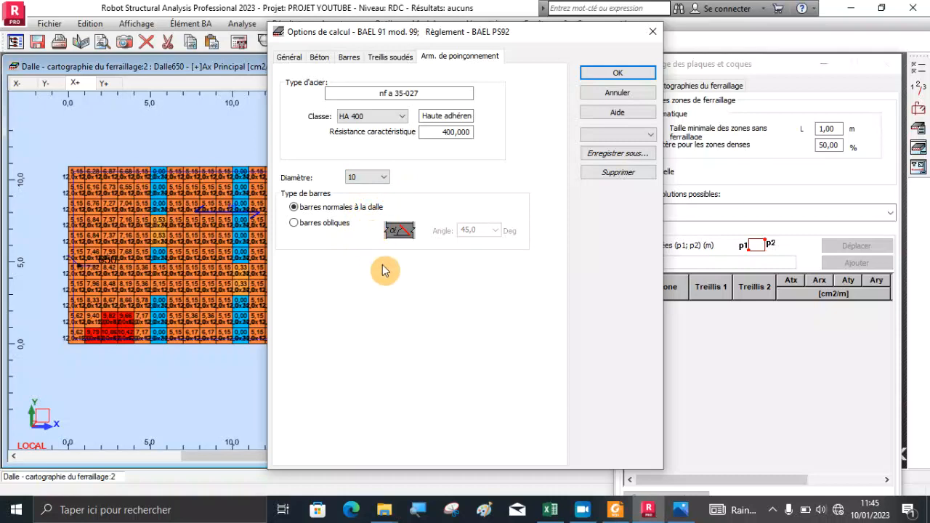
click(614, 72)
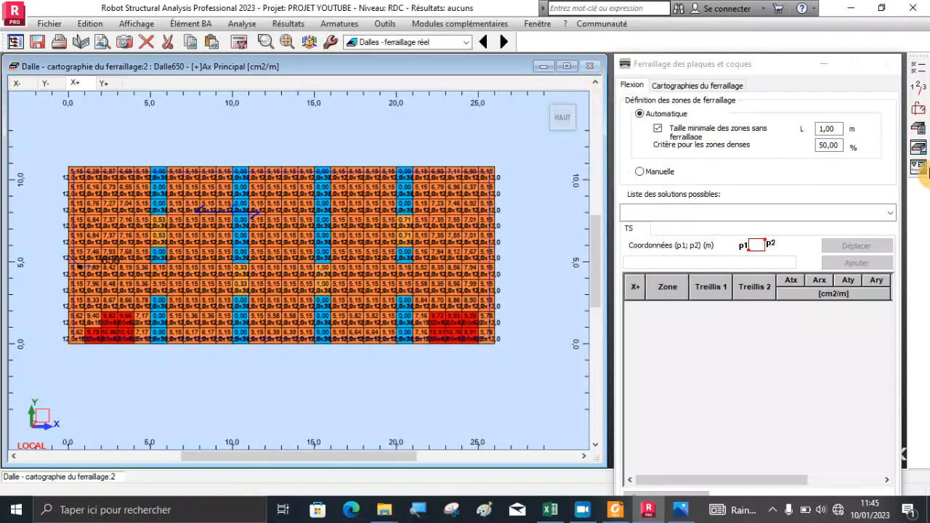
Step: Open the reinforcement arrangement settings, switch to Foxit PDF Reader and read BAEL 91 articles A.5.2,41 and A.5.2,42 on slab punching
click(918, 109)
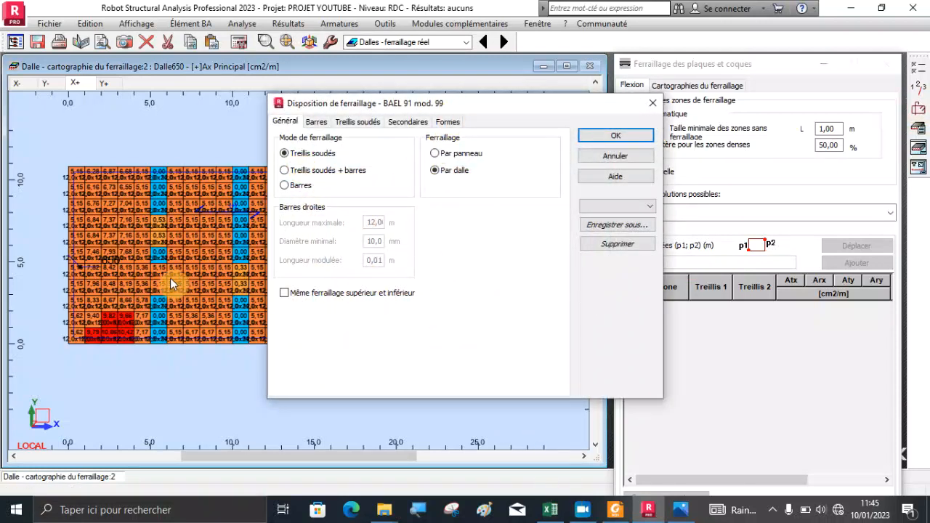
click(616, 510)
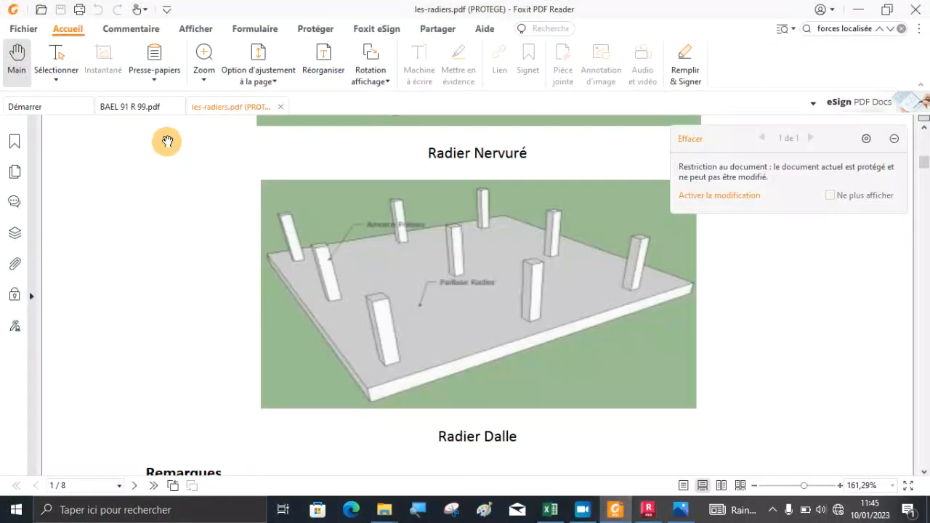
click(143, 109)
scroll(393, 243, down, 2)
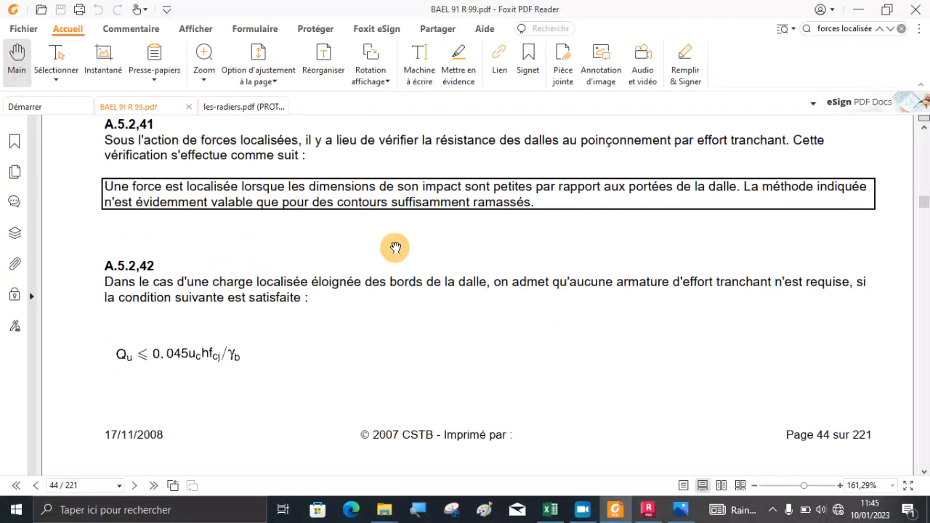
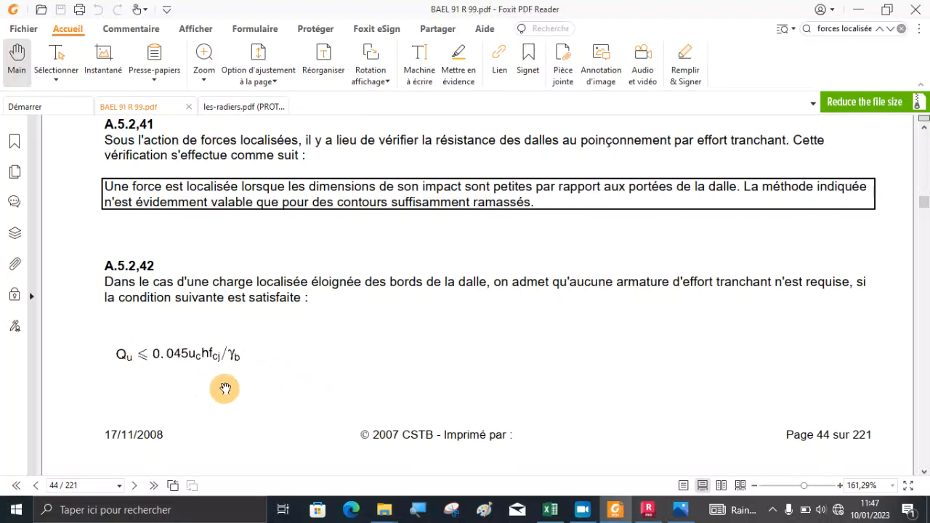
Step: Back in Robot, set the reinforcement mode to Barres and the lower bar diameter to 20 in directions X and Y
click(658, 512)
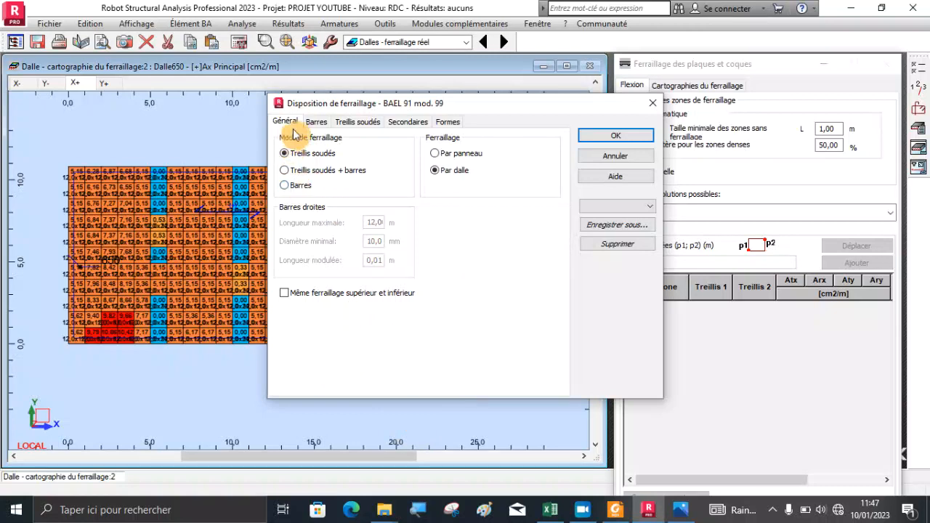
click(285, 187)
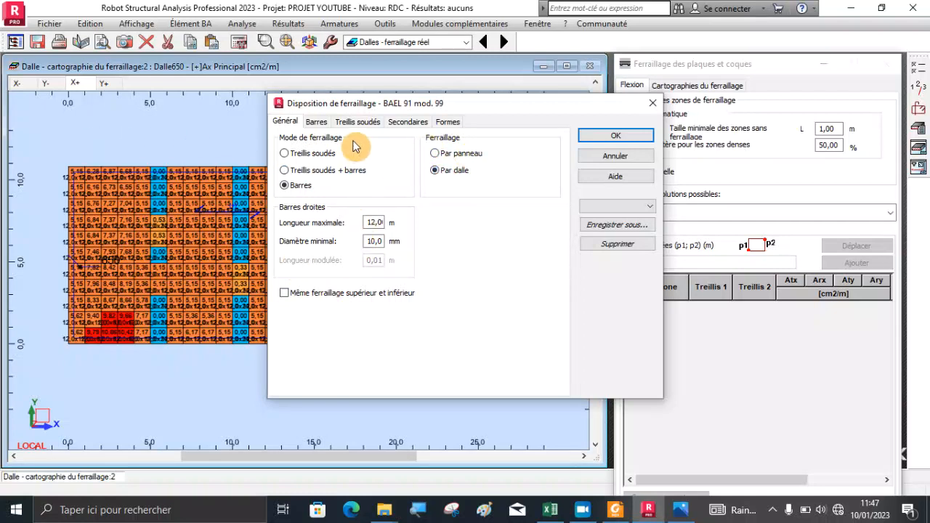
click(313, 123)
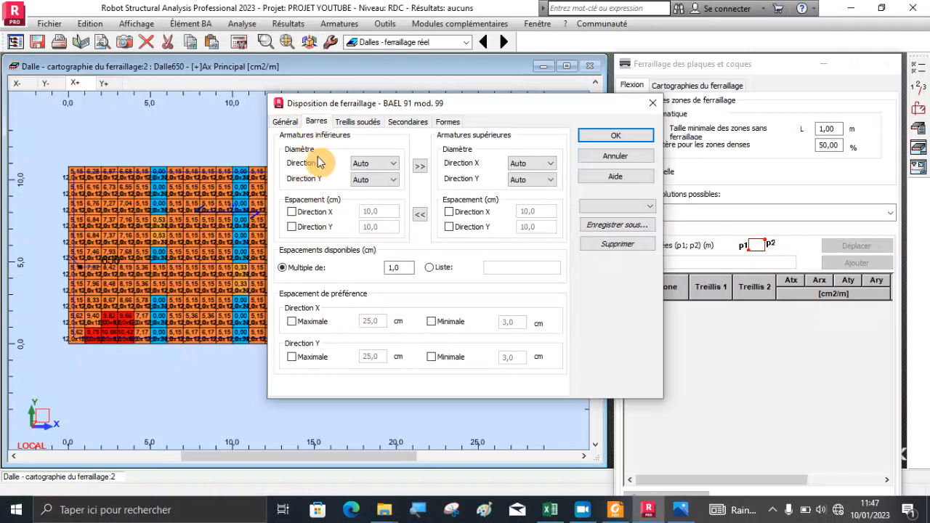
click(364, 165)
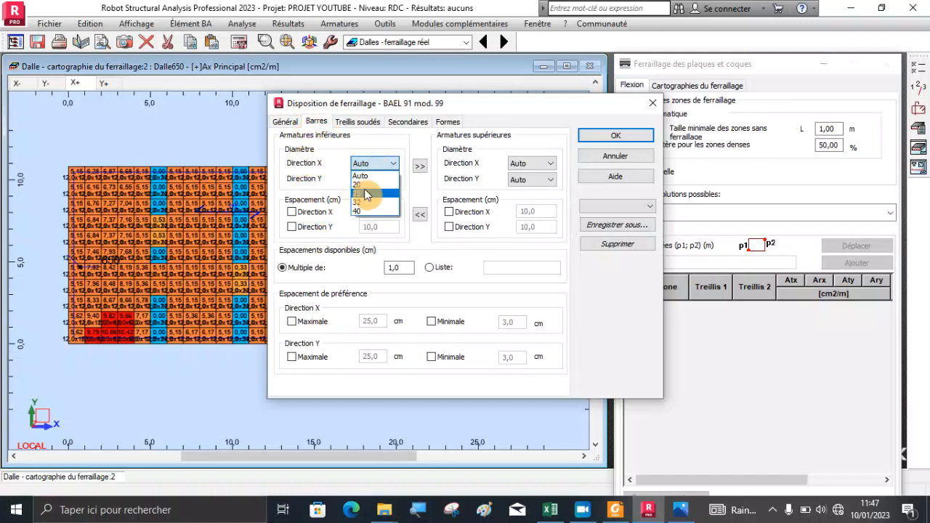
click(365, 184)
click(370, 180)
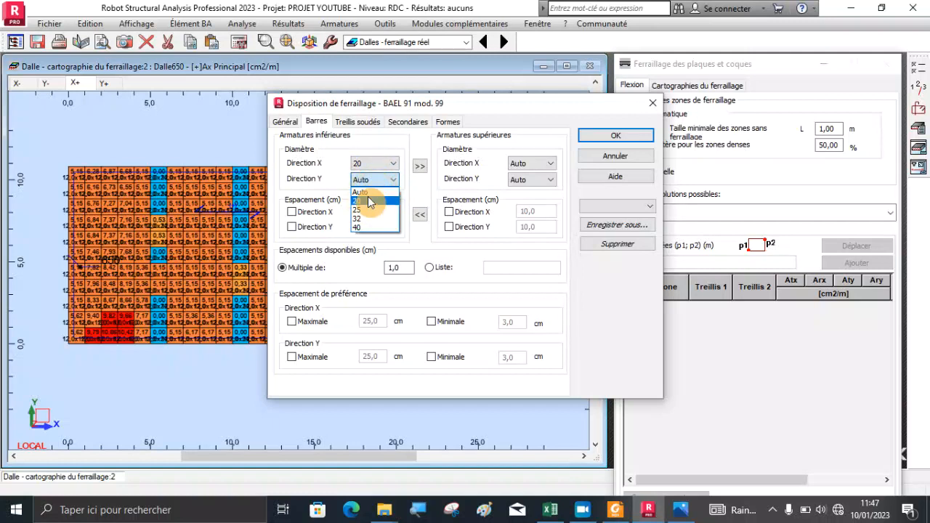
click(369, 201)
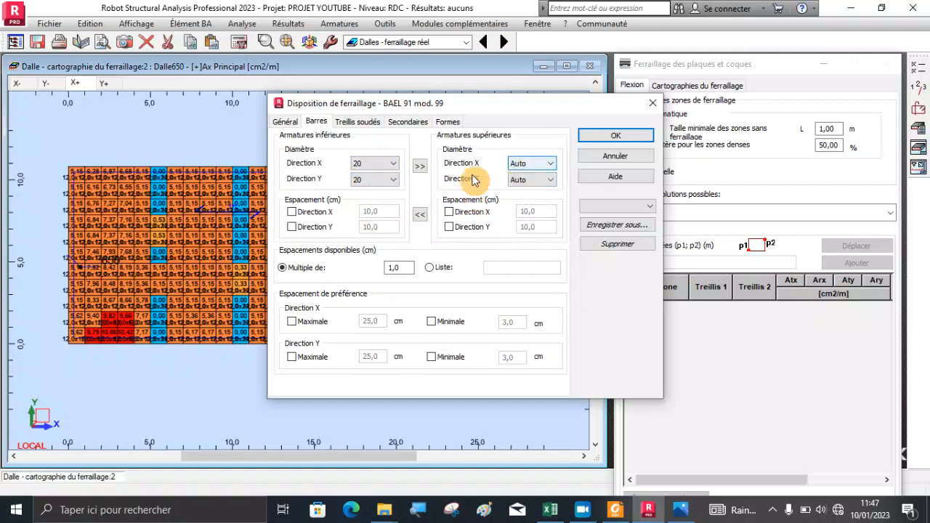
Step: Give the main bars 135° left and right hooks, enable the minimum hook length in cm, and apply the arrangement settings
click(348, 123)
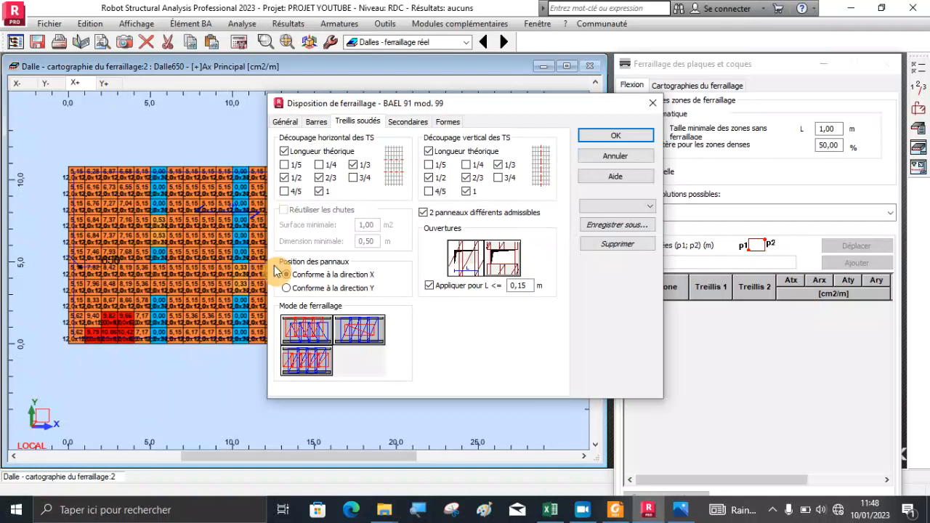
click(407, 123)
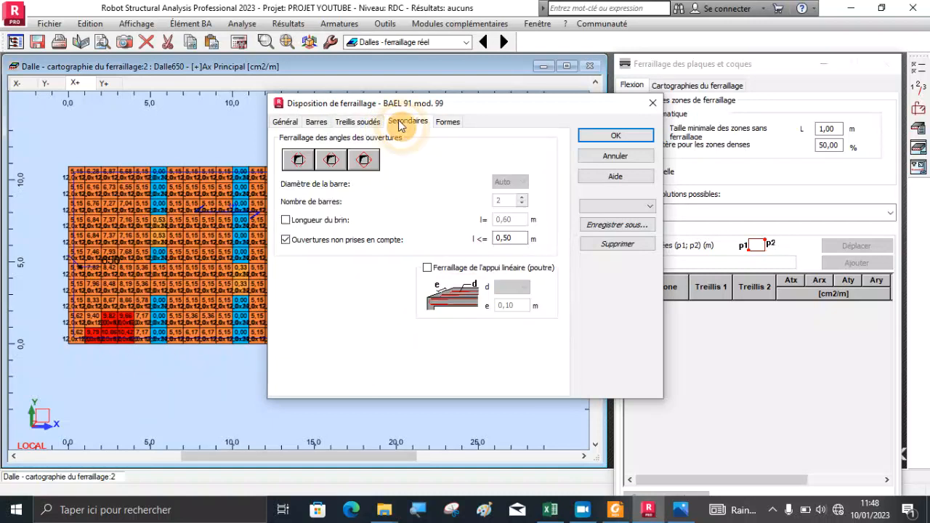
click(447, 122)
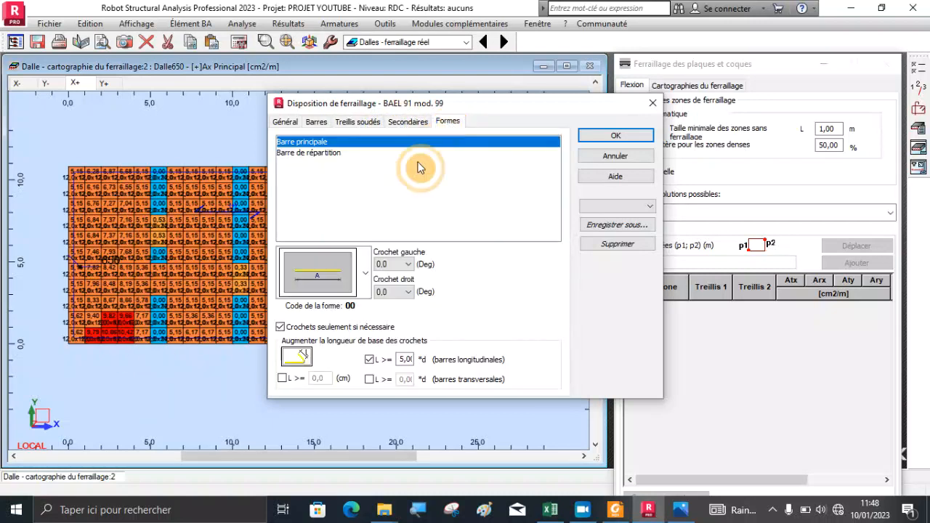
click(393, 264)
click(386, 285)
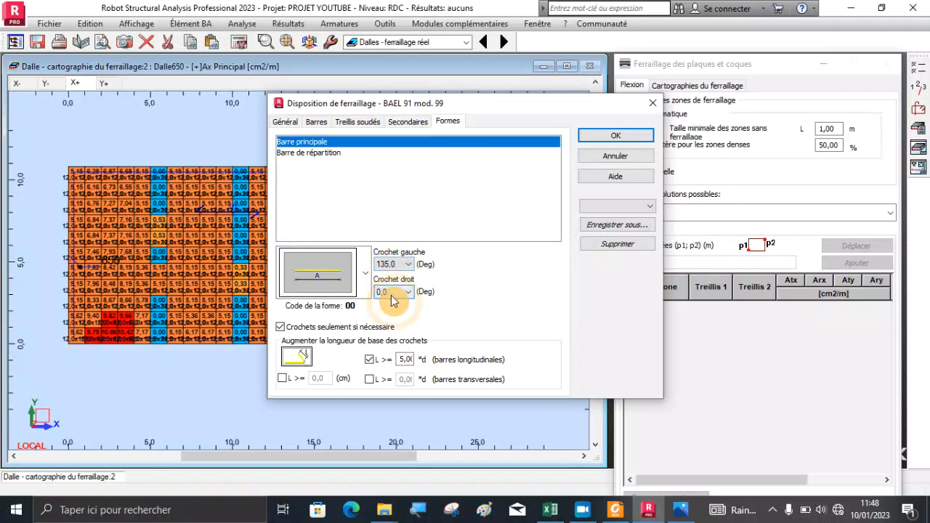
click(392, 291)
click(386, 312)
click(282, 377)
click(318, 378)
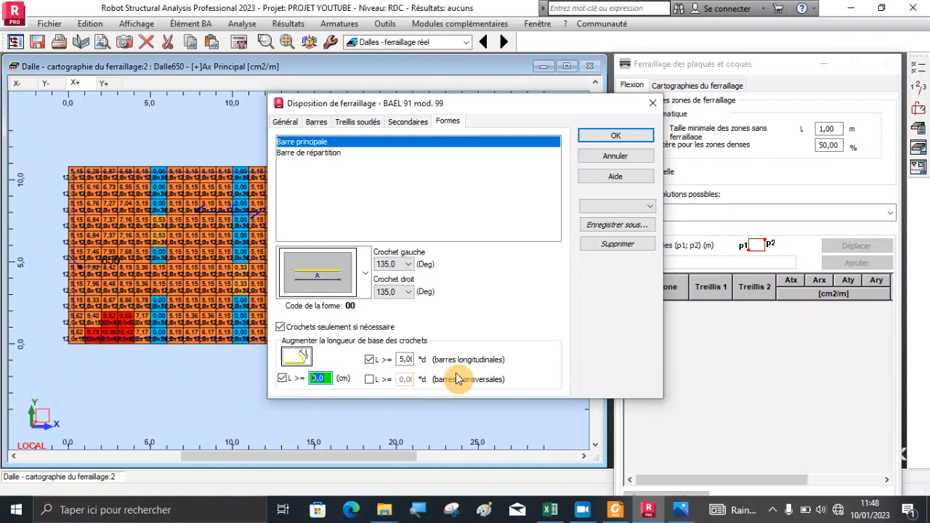
click(610, 136)
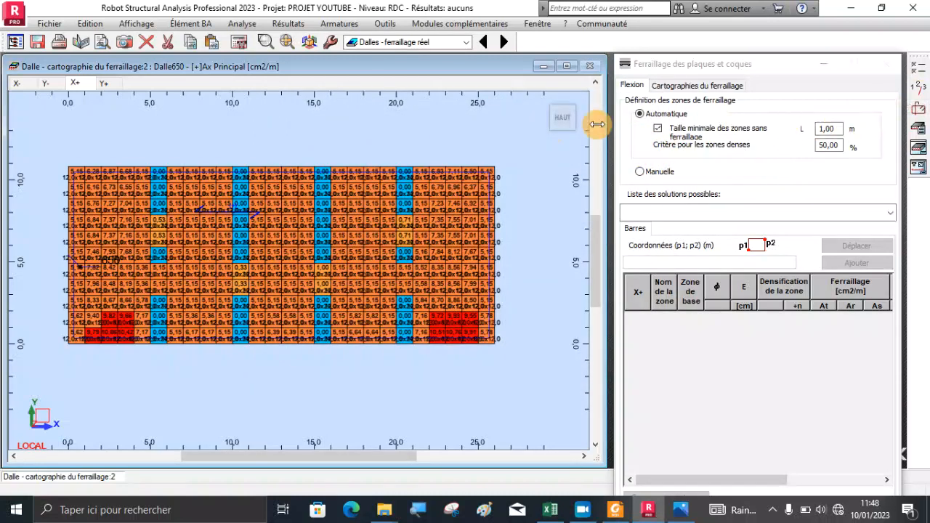
Step: Calculate the real reinforcement of Dalle650 and display its reinforcement map settings
click(239, 41)
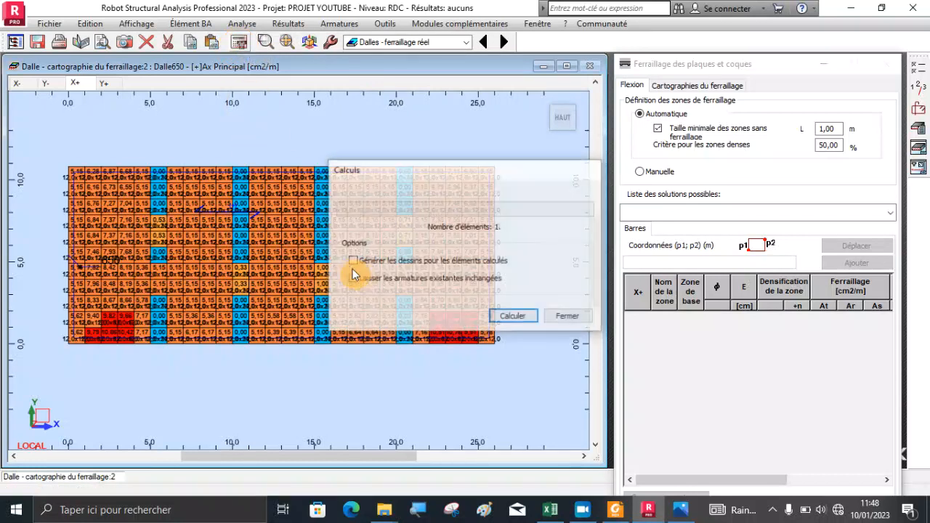
click(512, 317)
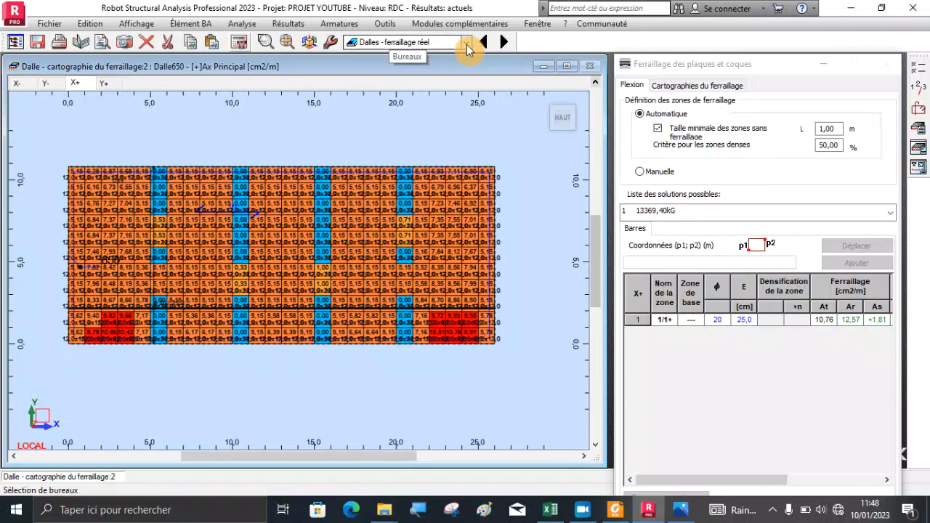
click(681, 88)
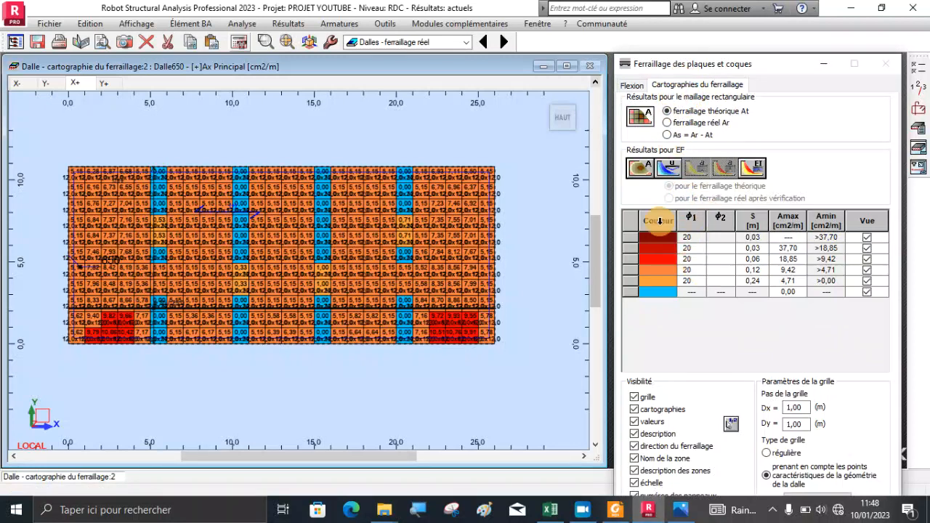
Step: Switch to the Dalles - ferraillage layout and examine the generated bars of Dalle650 in plan
click(465, 43)
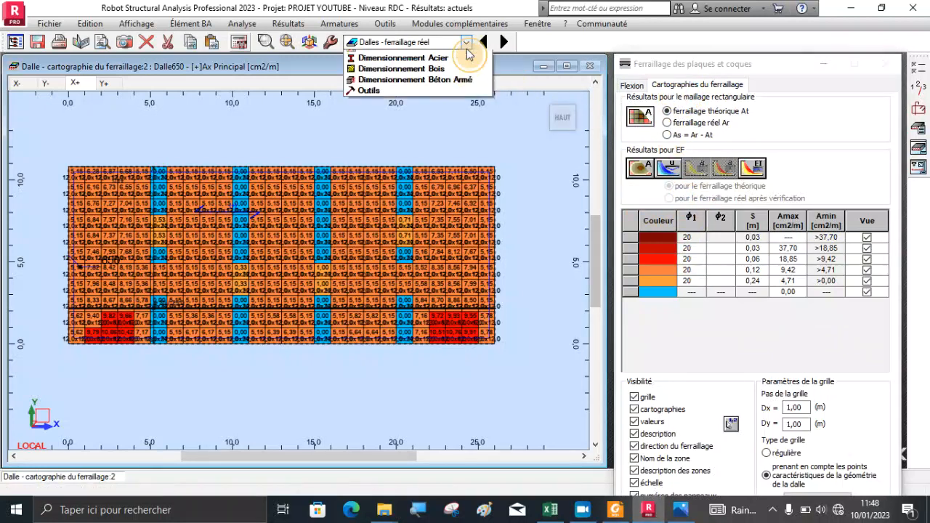
click(418, 131)
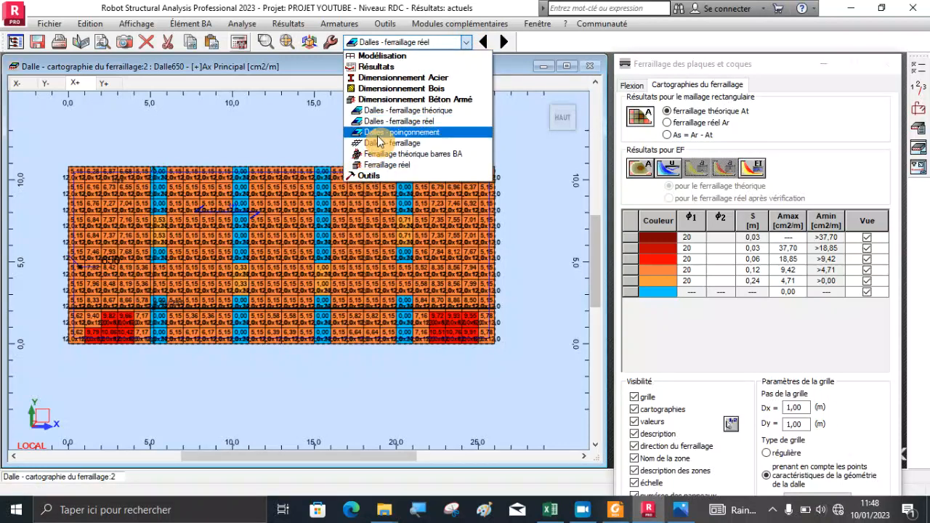
click(378, 143)
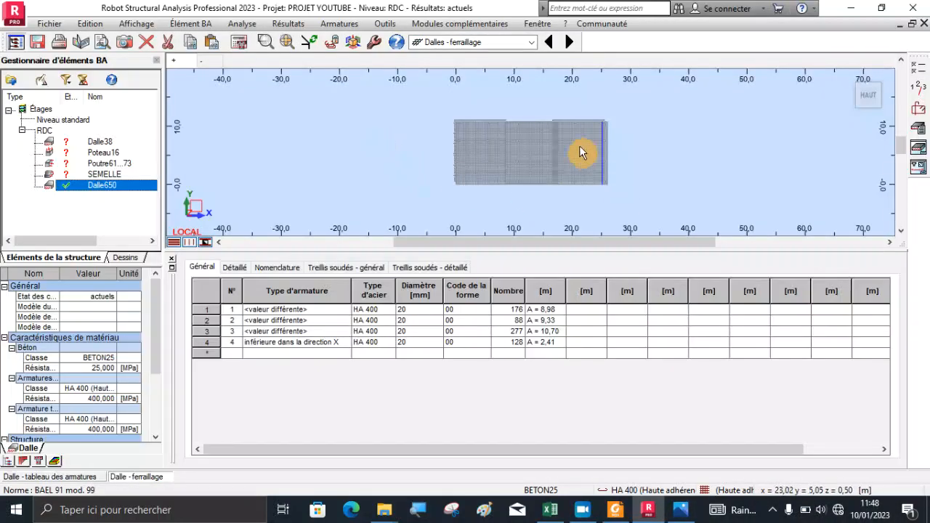
scroll(574, 146, up, 5)
scroll(517, 149, down, 4)
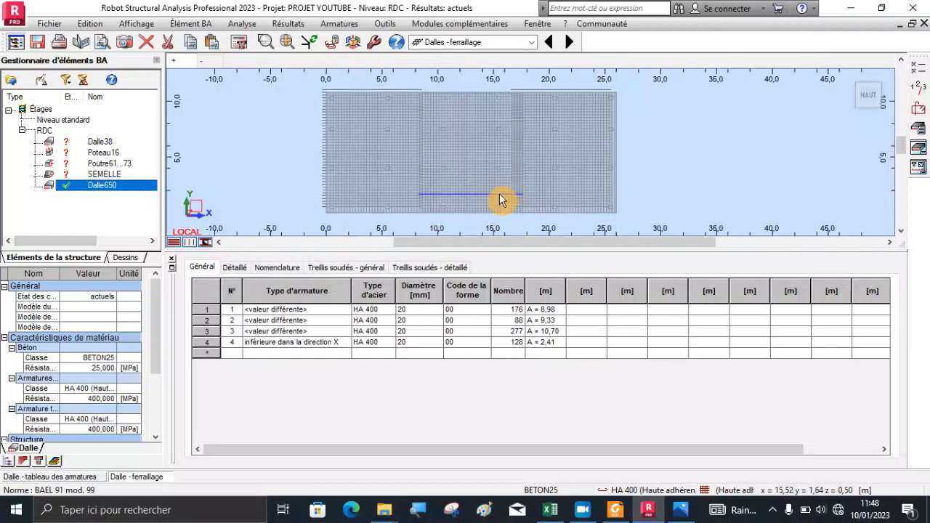
scroll(501, 202, up, 4)
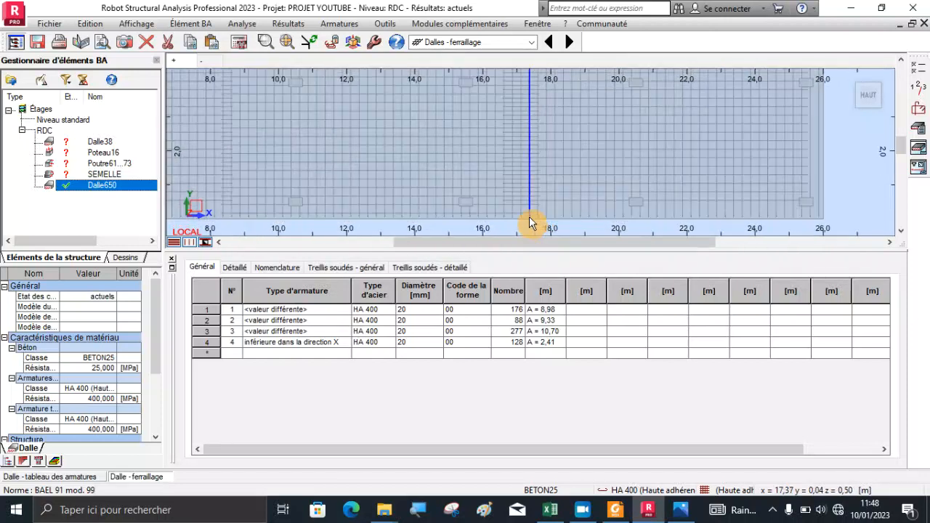
Step: Examine the generated 20 mm bars of Dalle650 in 3D, using both reinforcement views of the slab
scroll(477, 202, down, 2)
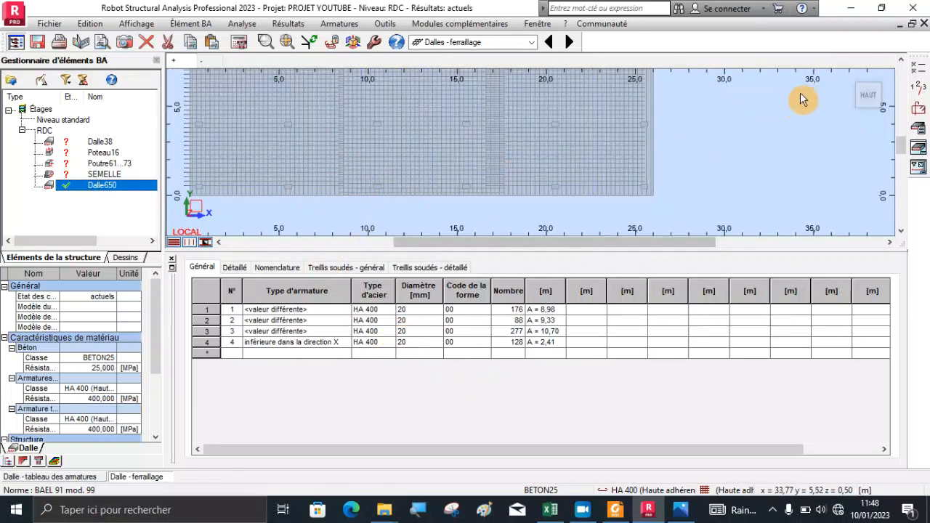
click(849, 77)
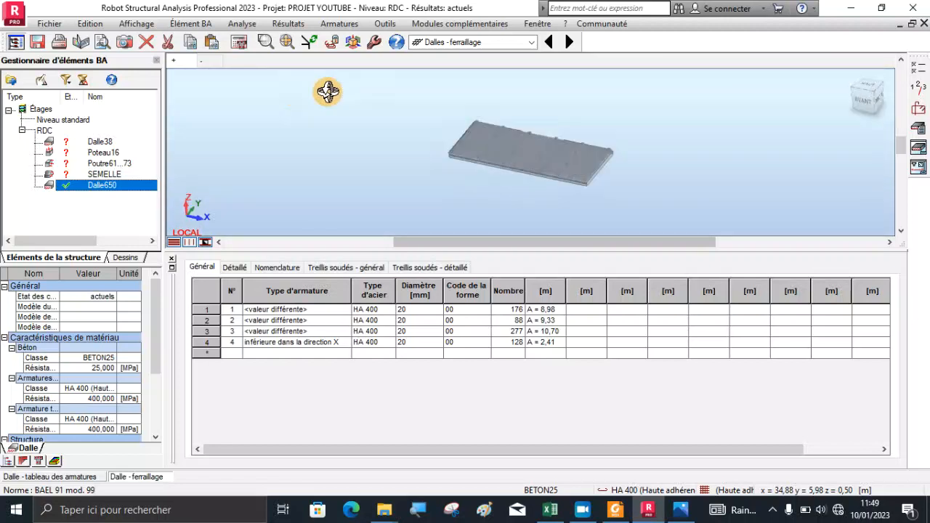
click(207, 64)
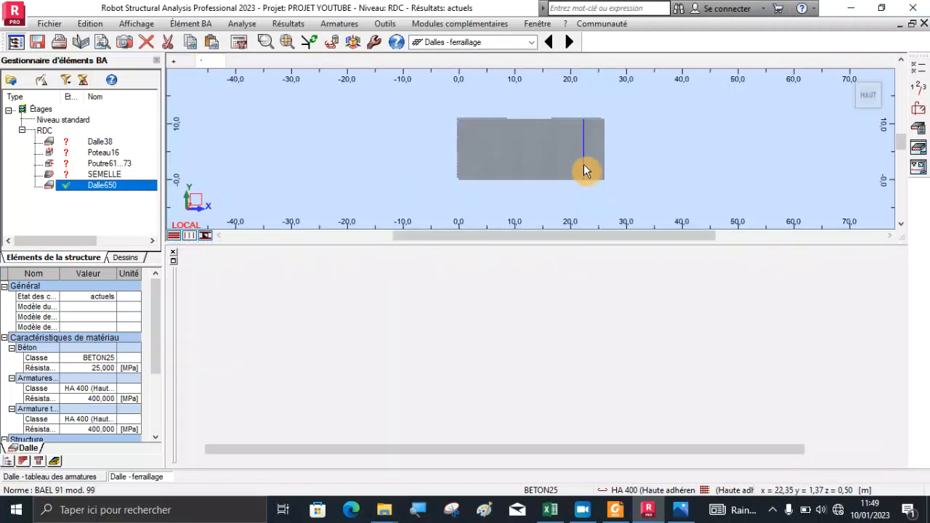
drag(851, 78, 434, 132)
scroll(435, 135, down, 10)
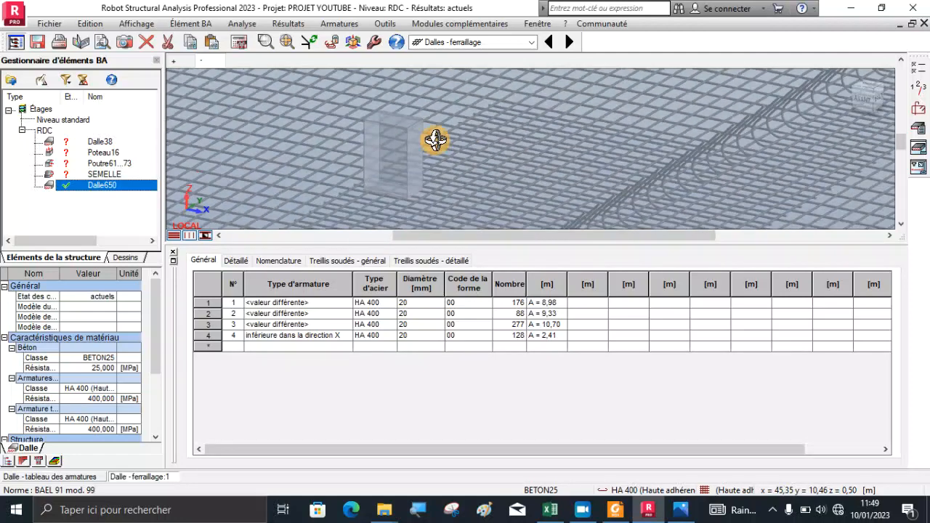
scroll(456, 150, down, 5)
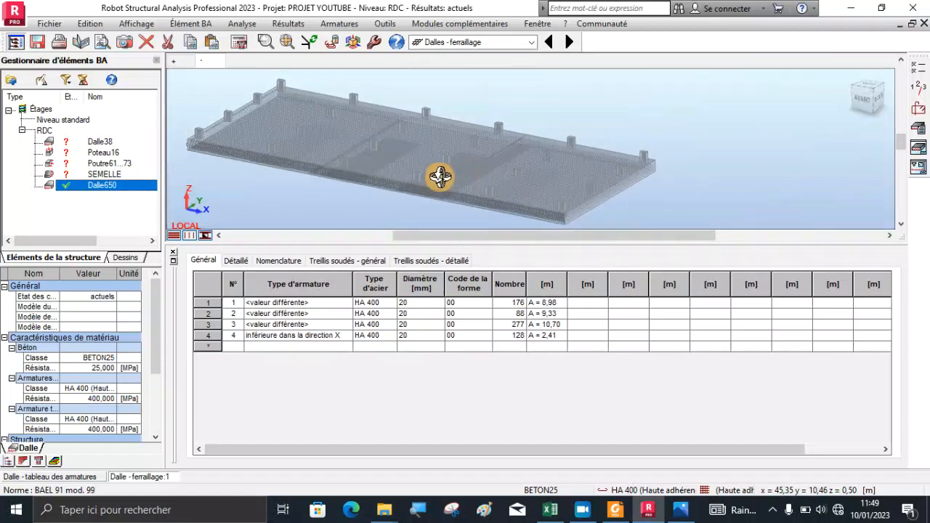
scroll(446, 193, up, 3)
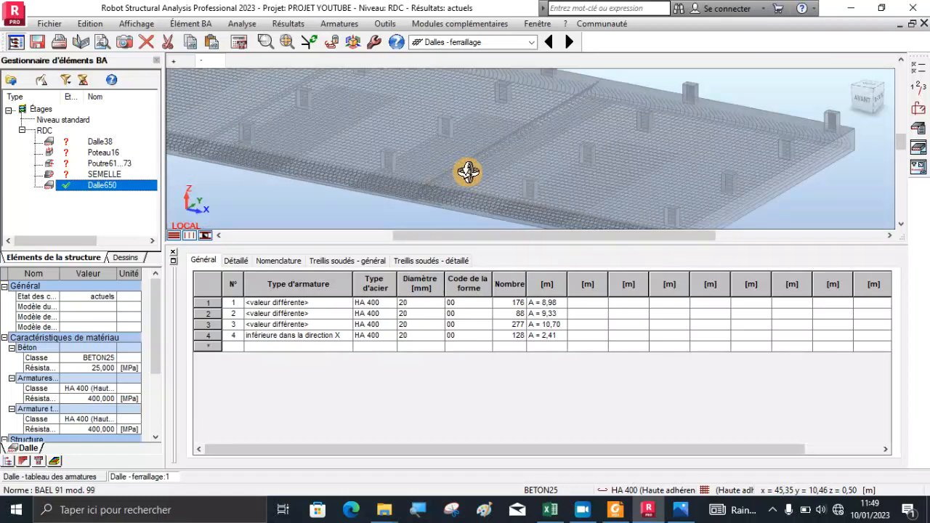
scroll(473, 185, down, 3)
scroll(332, 148, up, 5)
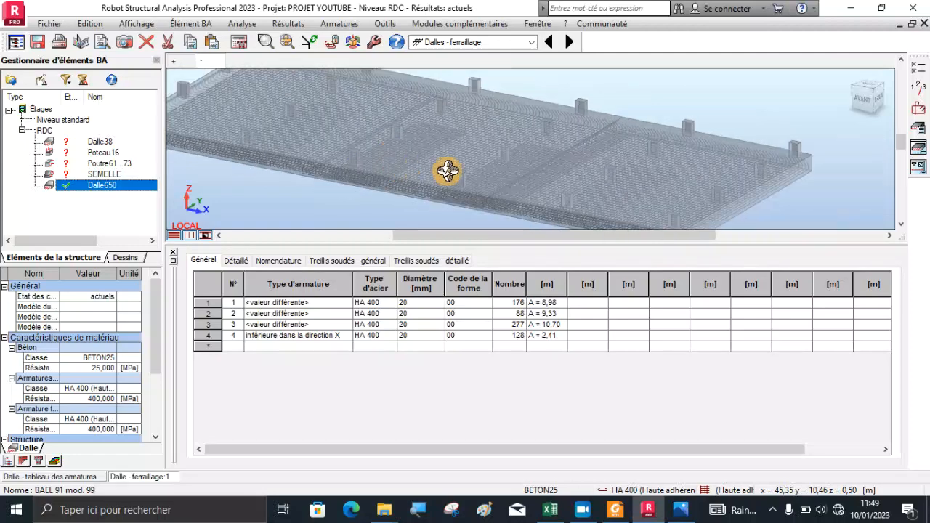
shift+middle_drag(475, 170, 506, 218)
scroll(436, 185, up, 1)
scroll(448, 184, up, 1)
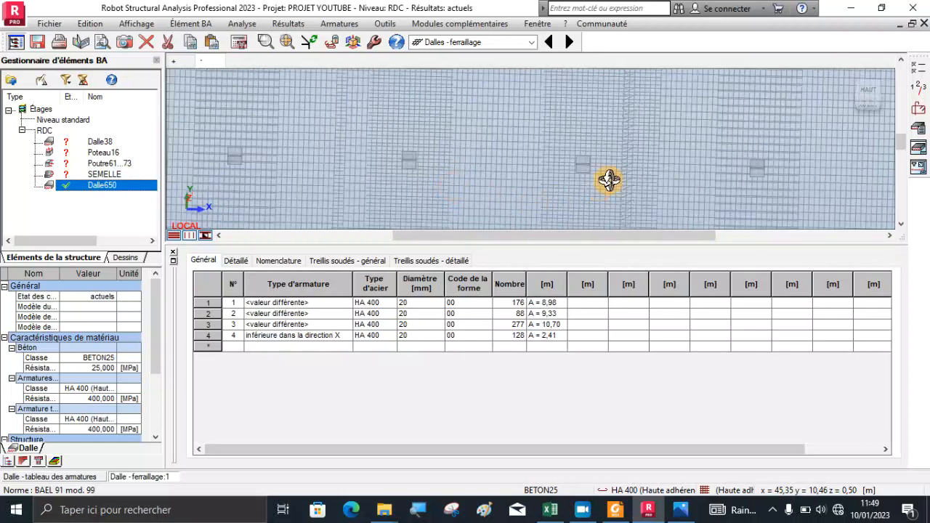
Step: Exclude the 20 mm diameter from the bars allowed in the slab's calculation options, keeping 25, 32 and 40 mm
click(920, 70)
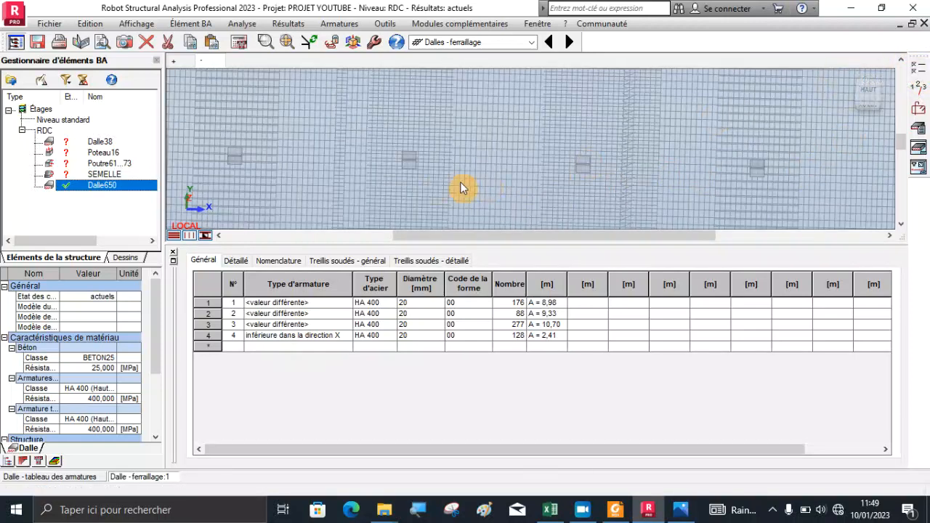
click(317, 58)
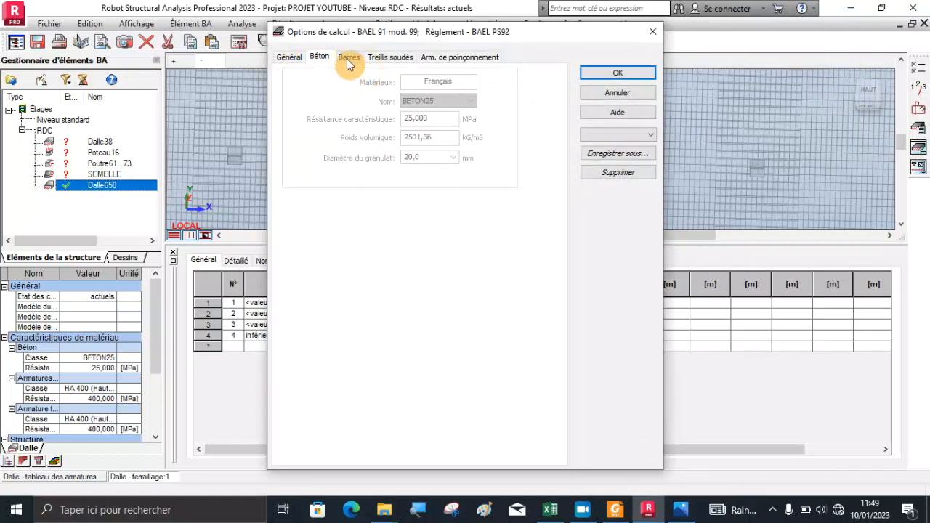
click(348, 61)
click(319, 254)
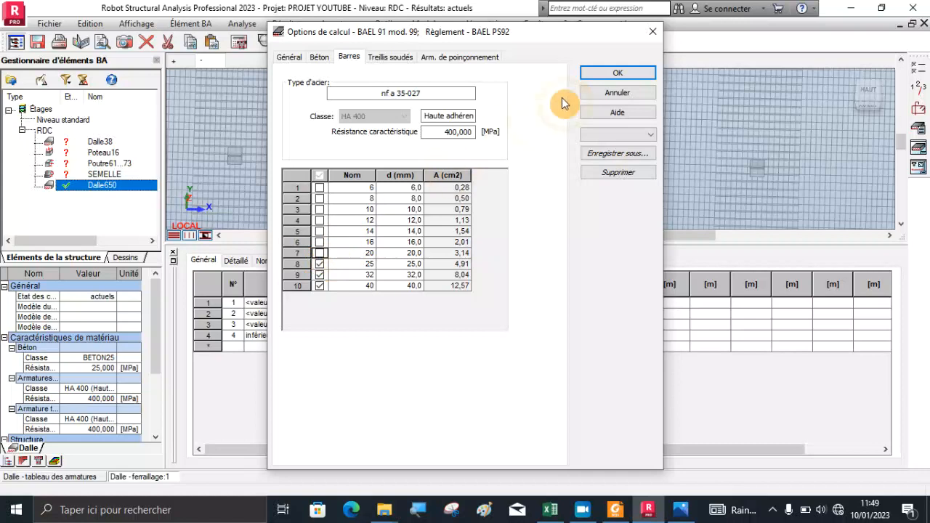
click(592, 73)
Step: Recalculate the real reinforcement of Dalle650 with the changed bar selection and inspect the bars in plan
click(244, 43)
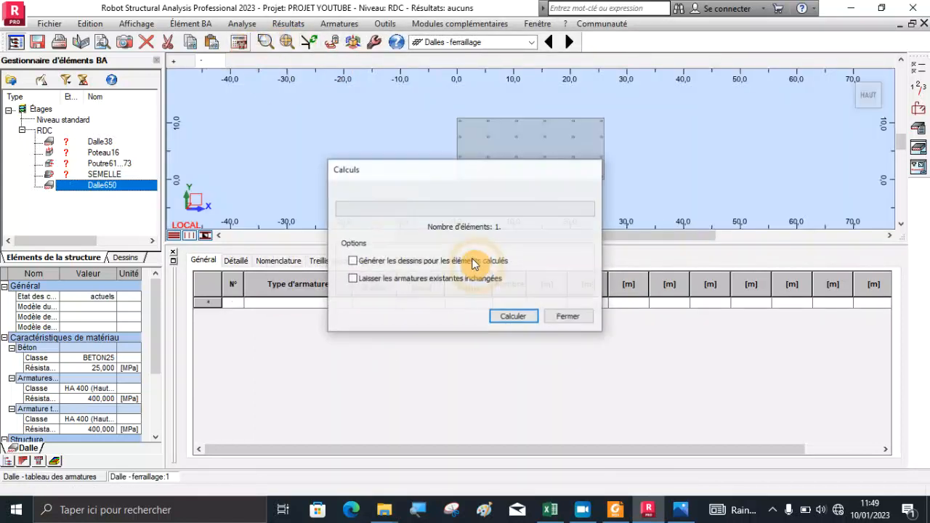
click(501, 317)
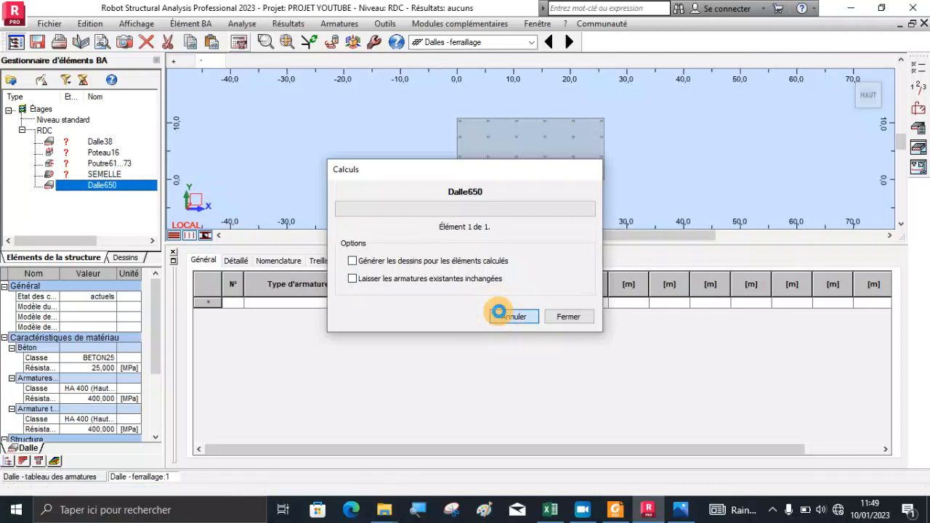
scroll(554, 160, up, 5)
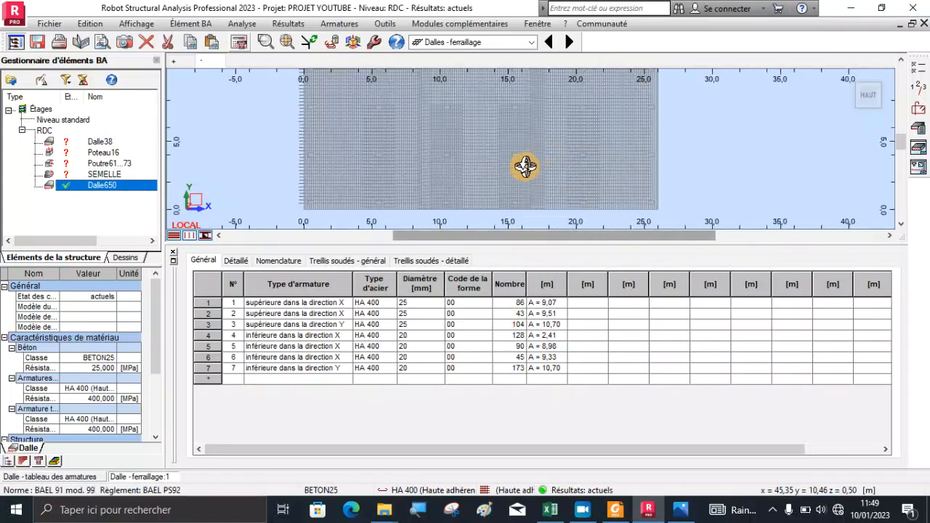
scroll(466, 175, up, 1)
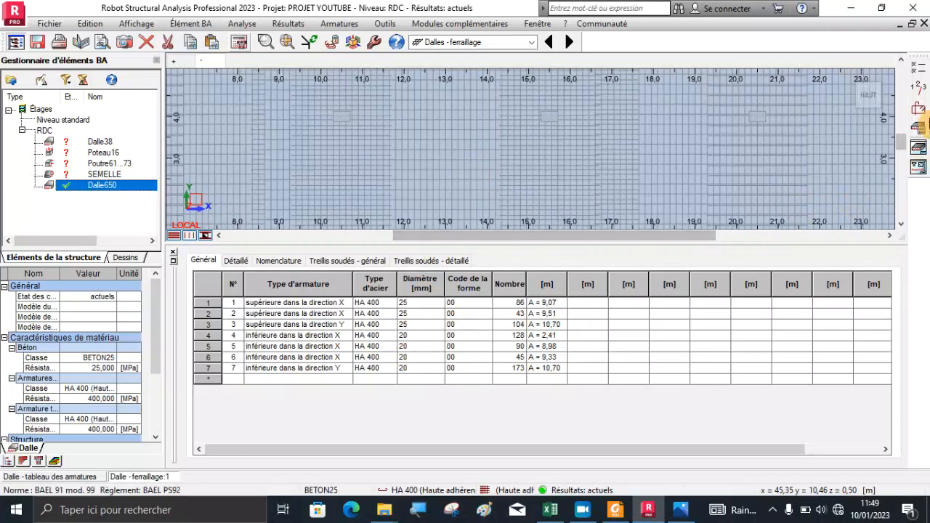
click(917, 109)
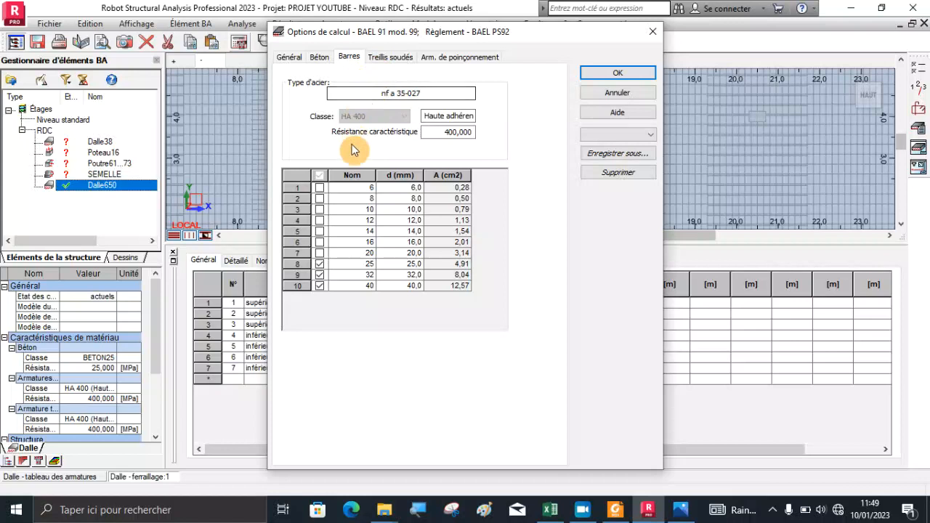
click(454, 58)
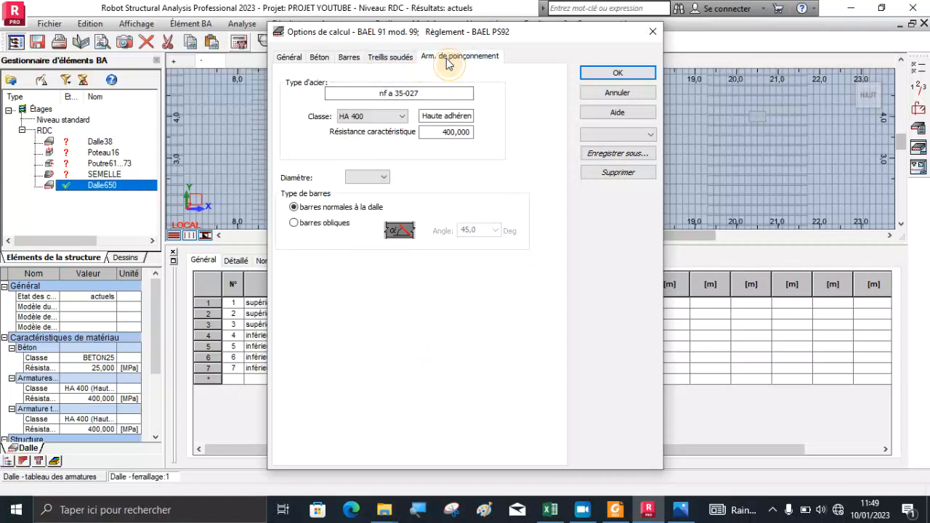
click(320, 58)
click(347, 57)
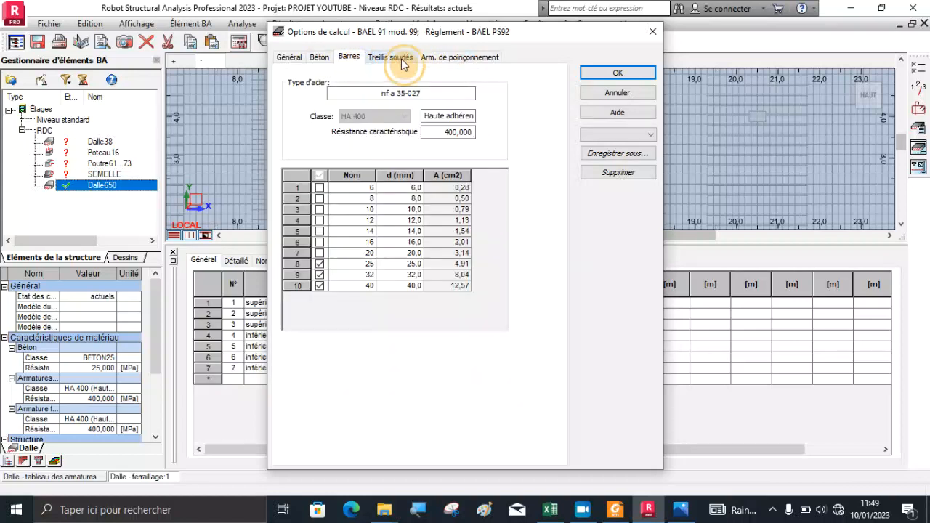
click(652, 35)
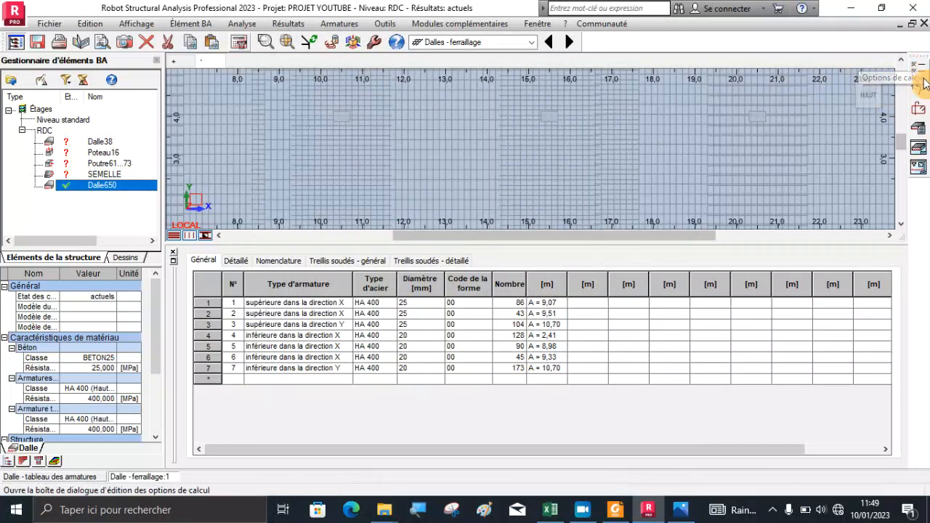
Step: Set the lower and upper bar diameters to 25 in directions X and Y in the reinforcement arrangement
click(919, 109)
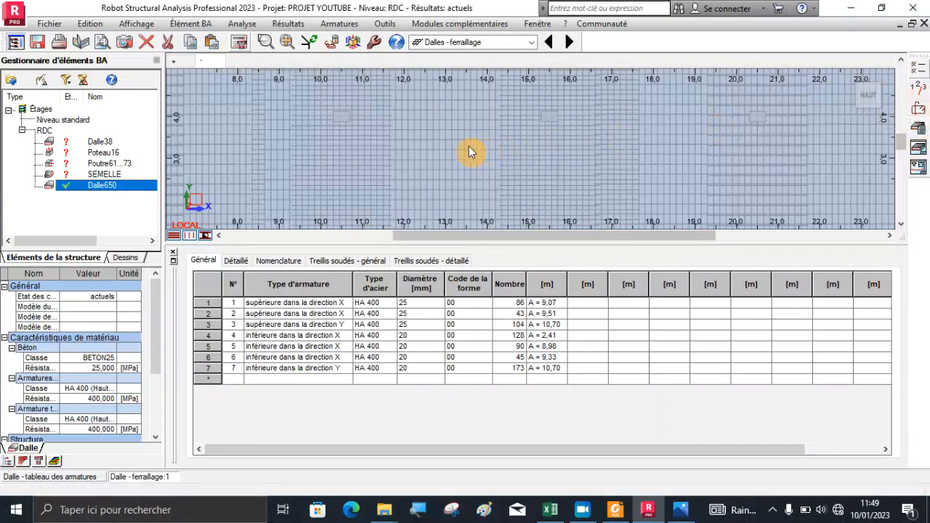
click(315, 122)
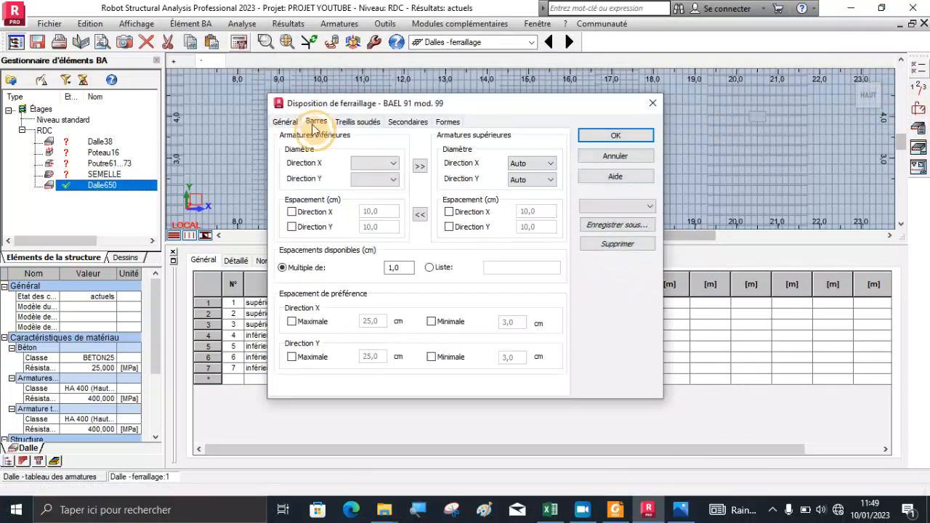
click(372, 182)
click(372, 180)
click(370, 190)
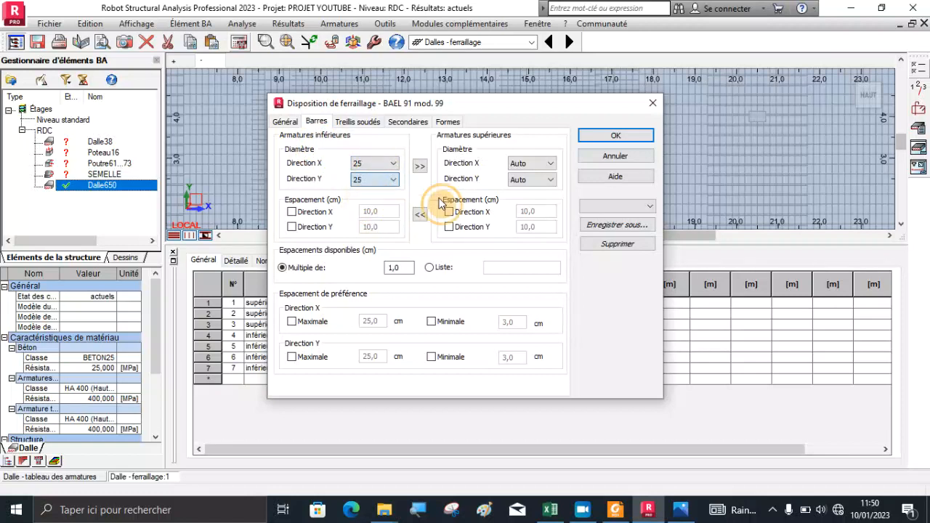
click(530, 163)
click(518, 185)
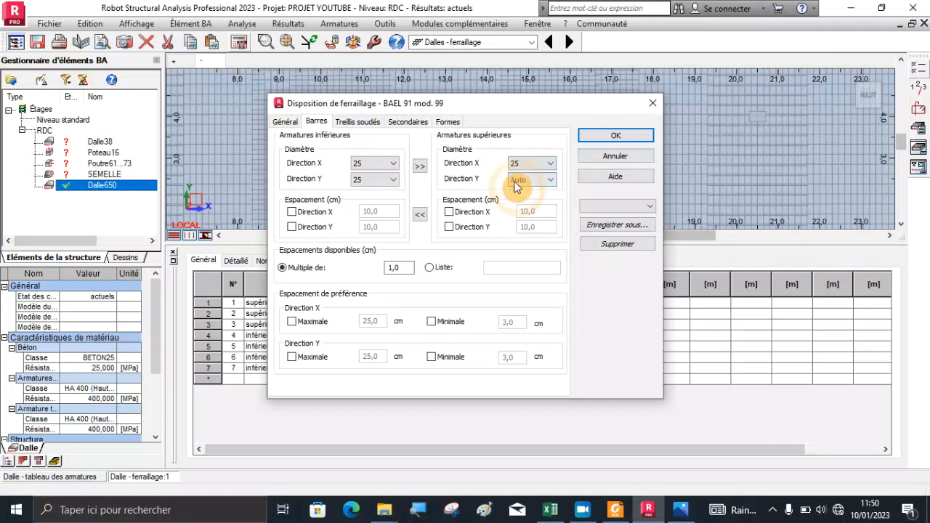
click(519, 179)
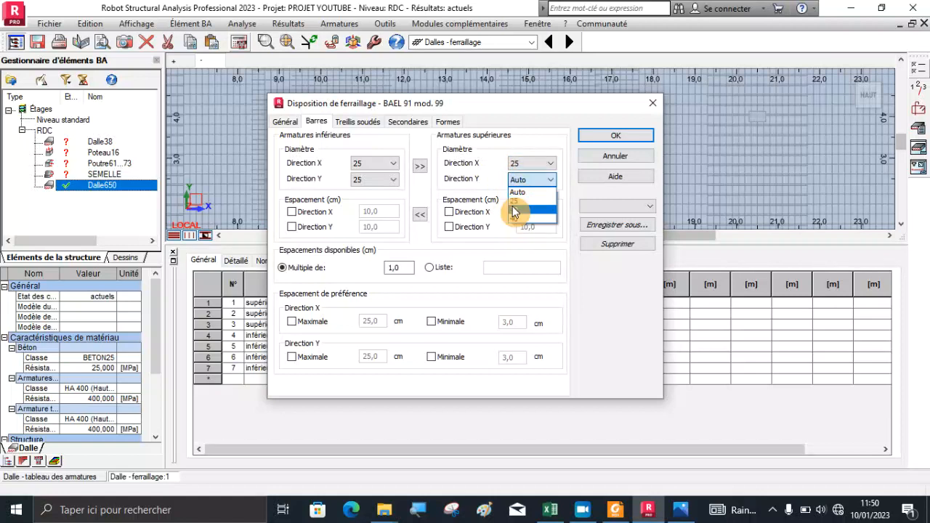
click(515, 201)
click(590, 137)
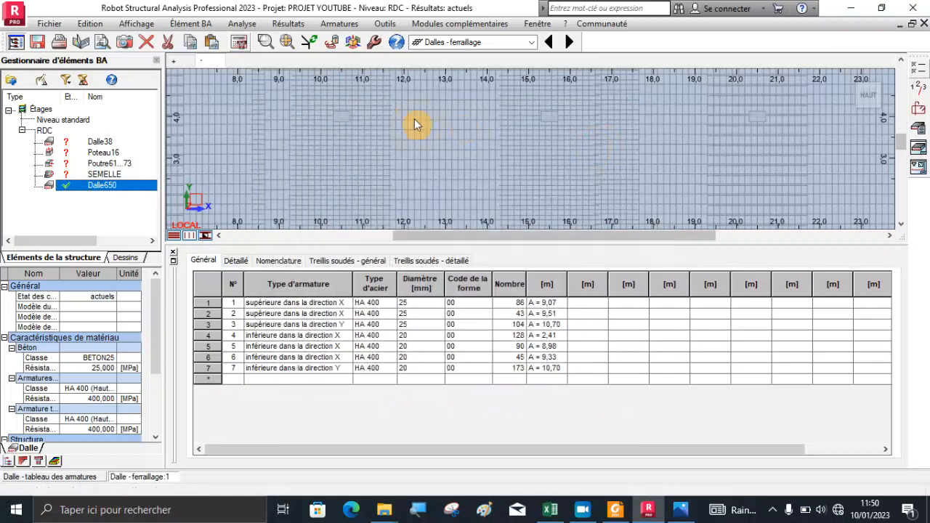
Step: Calculate Dalle650's real reinforcement with the 25 mm bars and inspect the resulting layout in plan
click(239, 42)
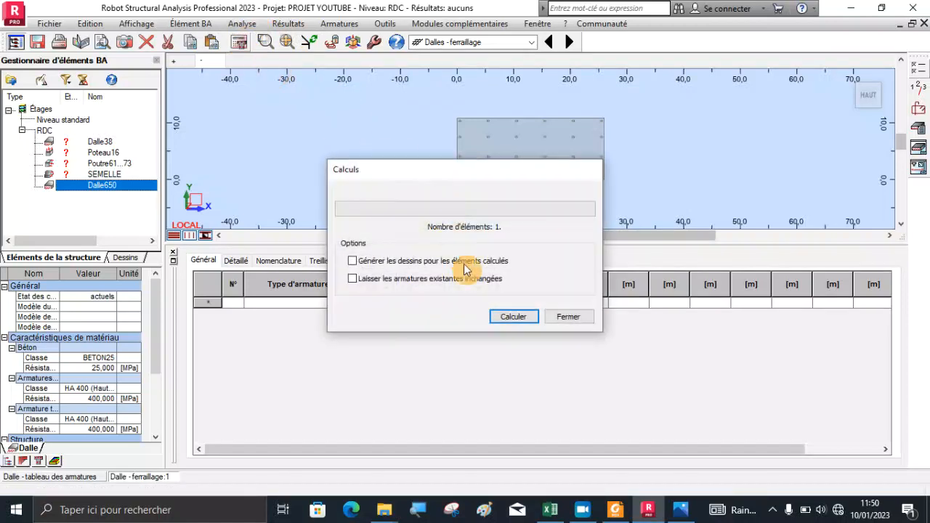
click(511, 315)
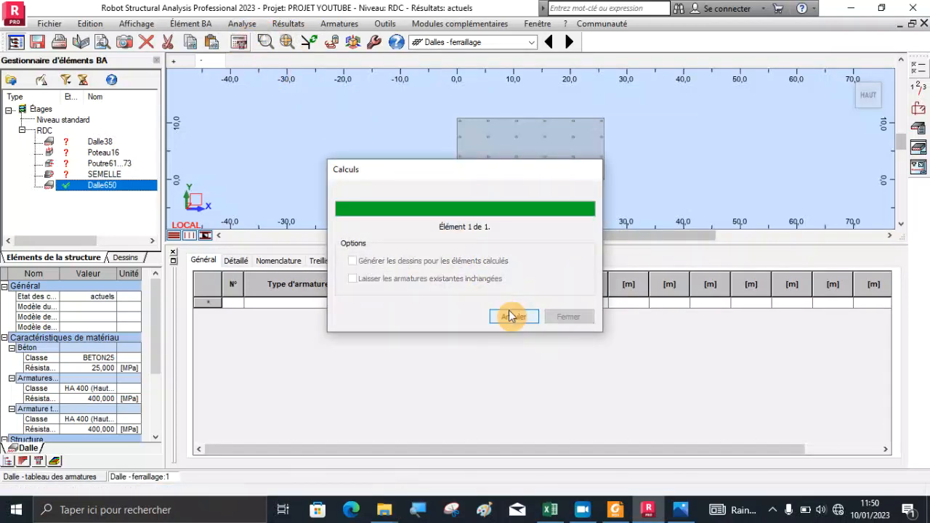
scroll(549, 140, up, 4)
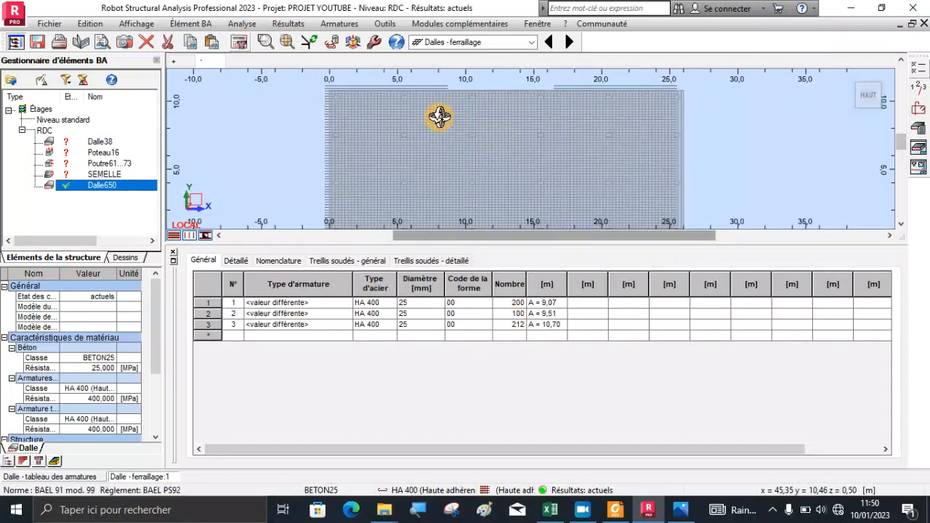
scroll(376, 96, up, 3)
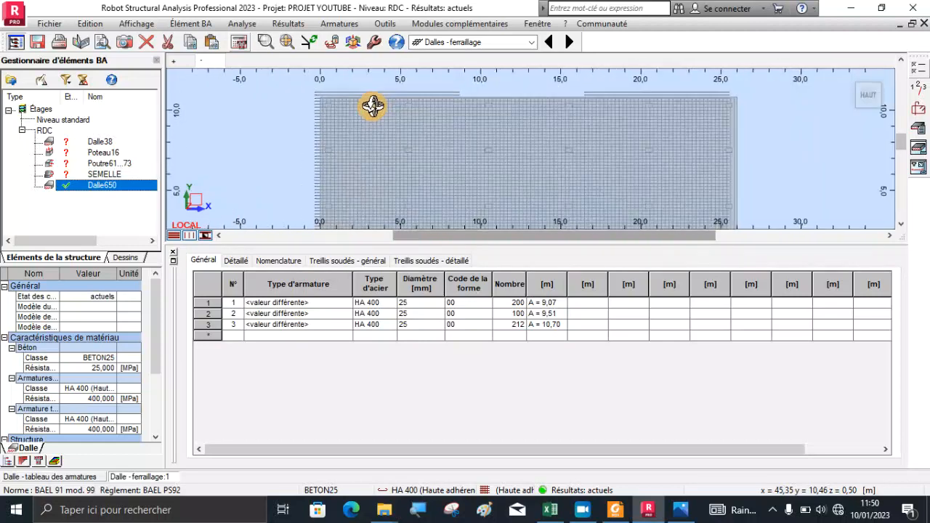
scroll(431, 168, down, 3)
scroll(517, 216, up, 2)
scroll(467, 181, up, 3)
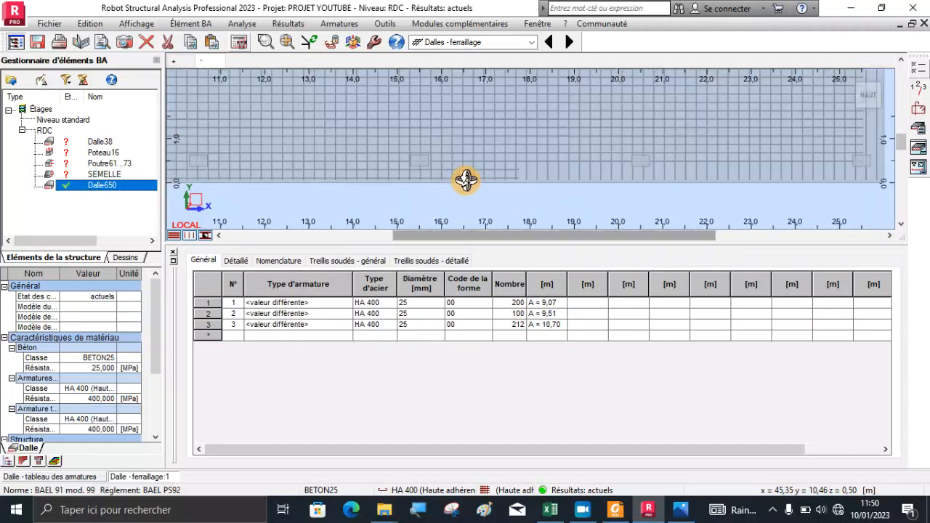
Step: Examine the 25 mm bars, edge hooks and overlap zones of Dalle650 in 3D in both reinforcement views
shift+middle_drag(451, 192, 413, 180)
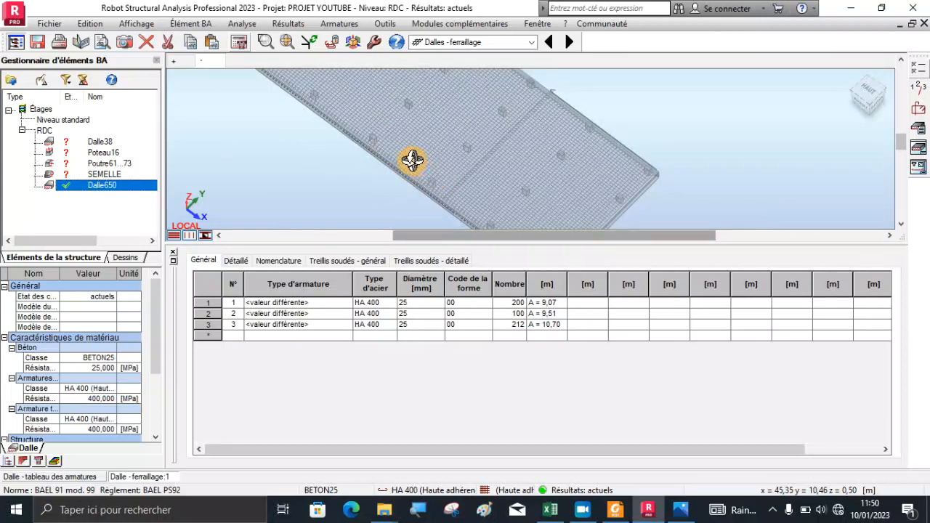
scroll(401, 129, up, 3)
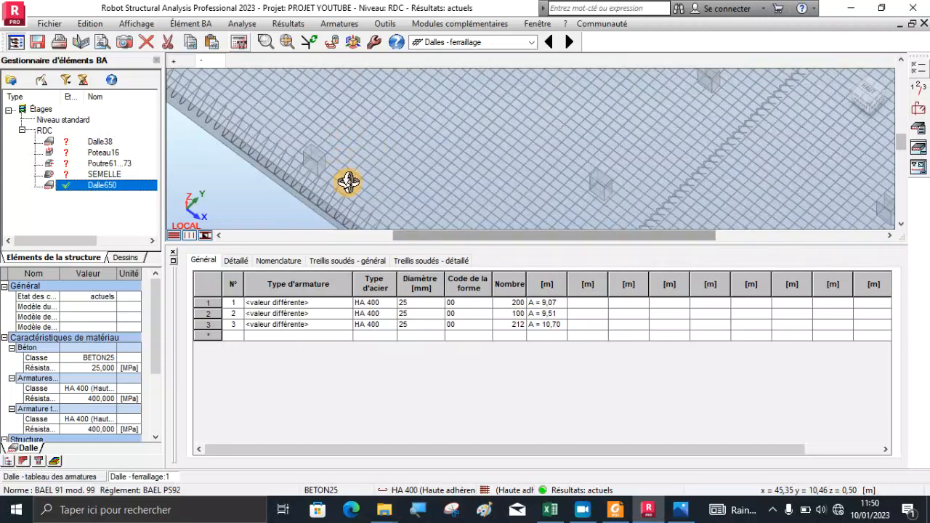
shift+middle_drag(346, 175, 345, 190)
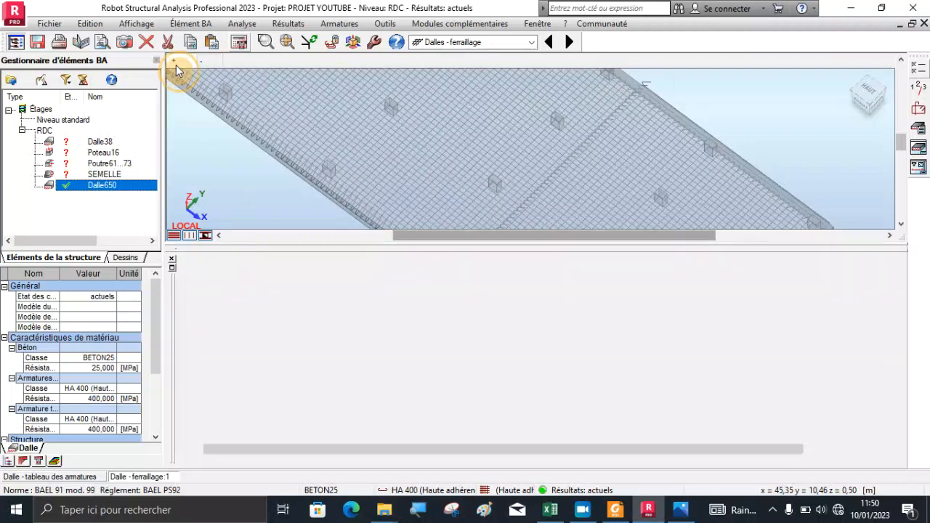
click(176, 65)
scroll(567, 171, up, 2)
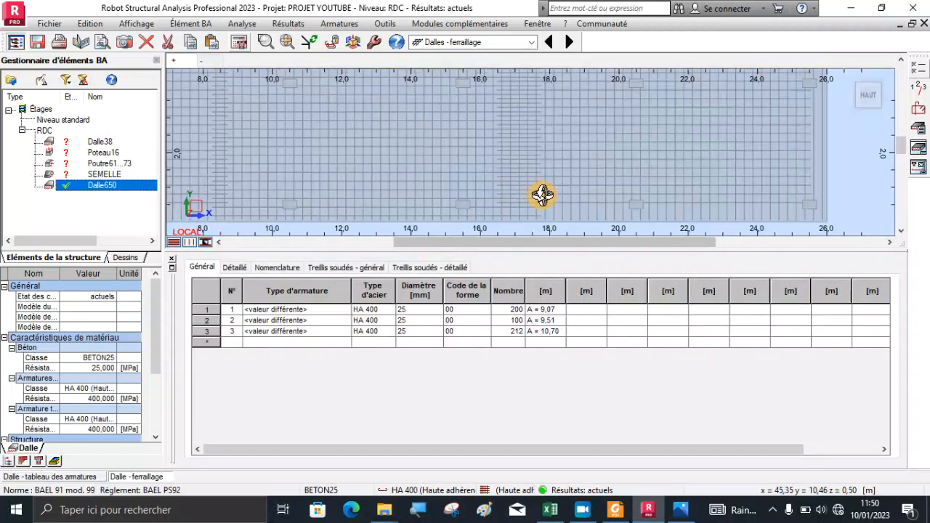
shift+middle_drag(536, 195, 541, 171)
scroll(499, 147, up, 5)
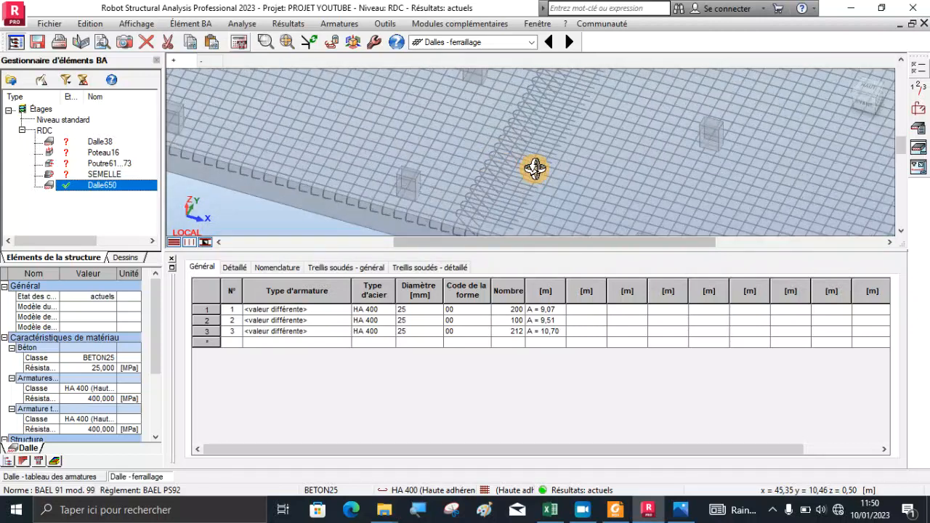
Step: Set the main bar's left and right hook angles to 0 and disable the 50 cm minimum hook length in the reinforcement arrangement
scroll(516, 160, down, 2)
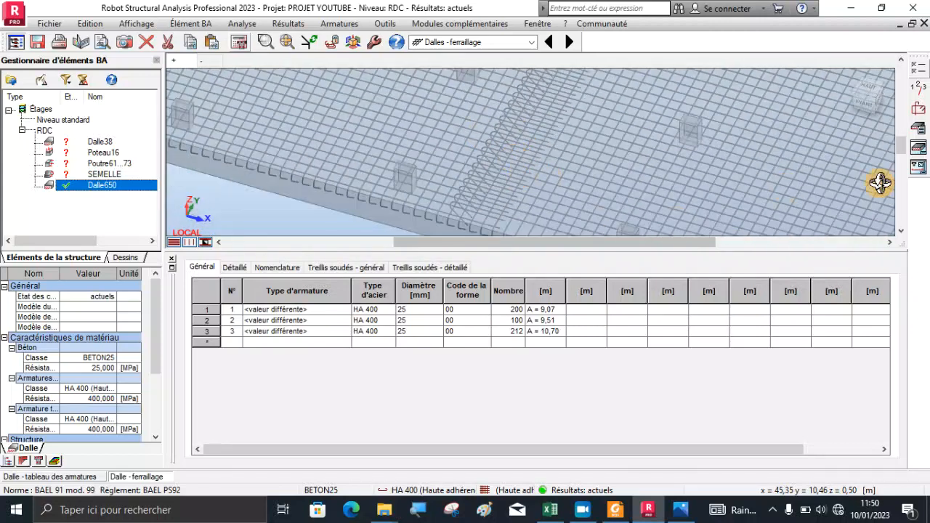
click(919, 109)
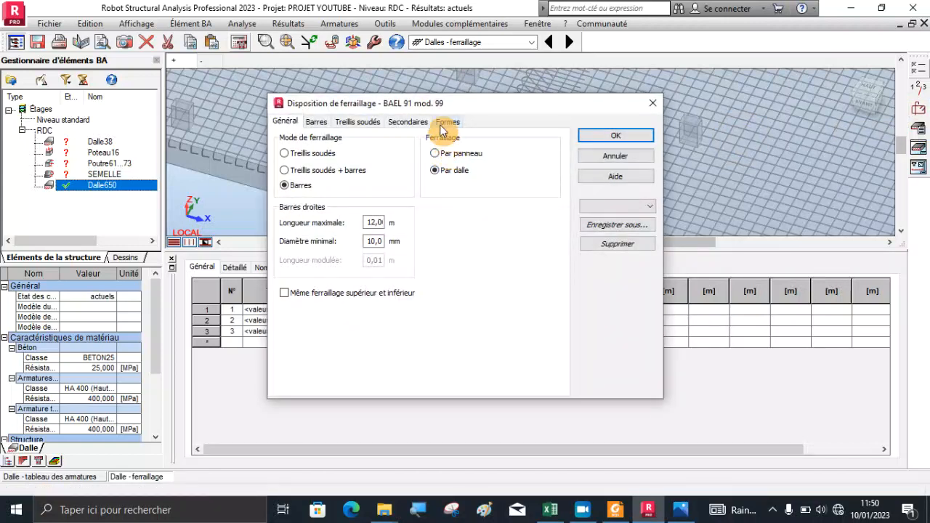
click(443, 124)
click(393, 265)
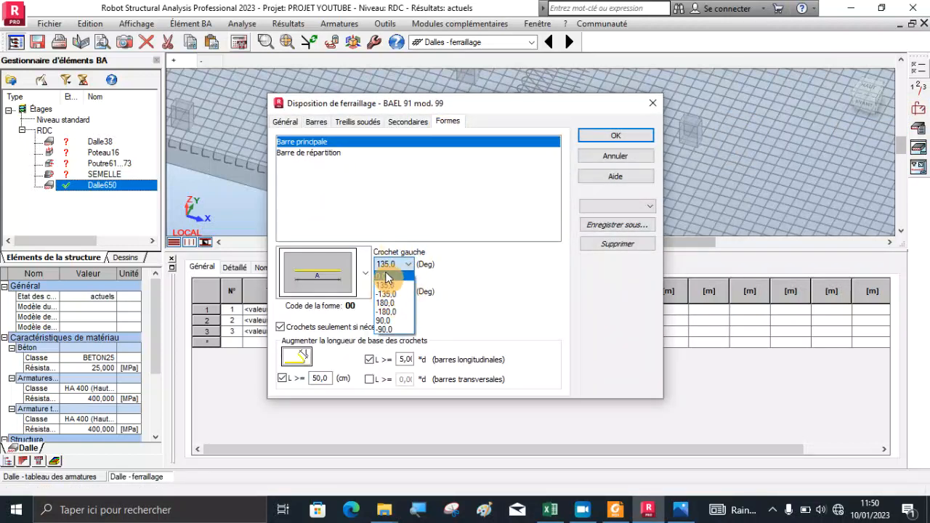
click(385, 277)
click(389, 291)
click(384, 304)
click(282, 378)
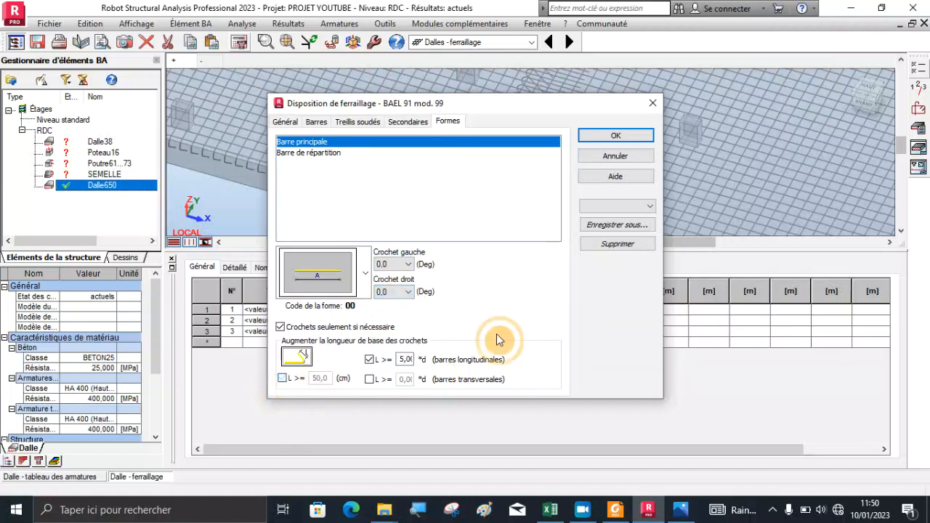
click(615, 138)
Step: Recalculate Dalle650's real reinforcement with the hookless main bars and inspect the layout in plan
click(239, 42)
click(499, 315)
scroll(599, 157, up, 3)
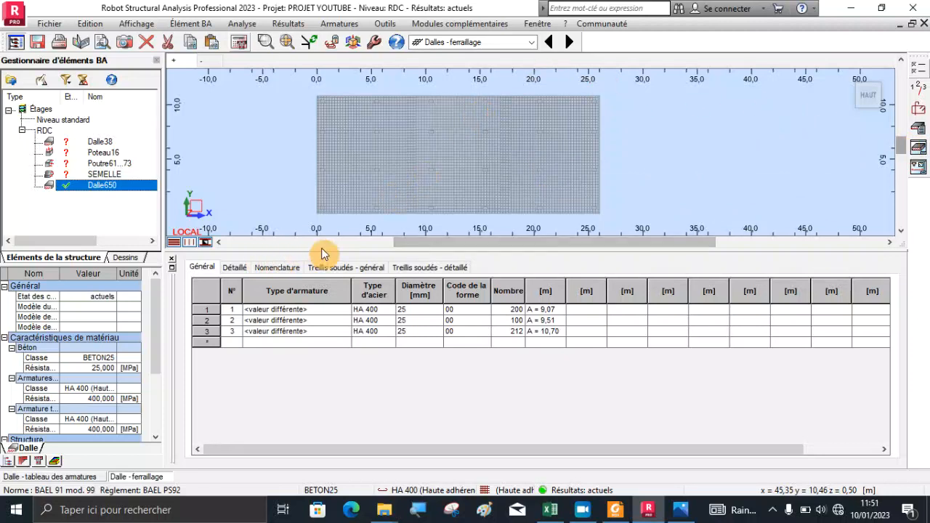
Step: Consult the punching clause in BAEL 91 R 99.pdf in Foxit PDF Reader, and return to Robot to open the Dalles - poinçonnement layout
click(617, 512)
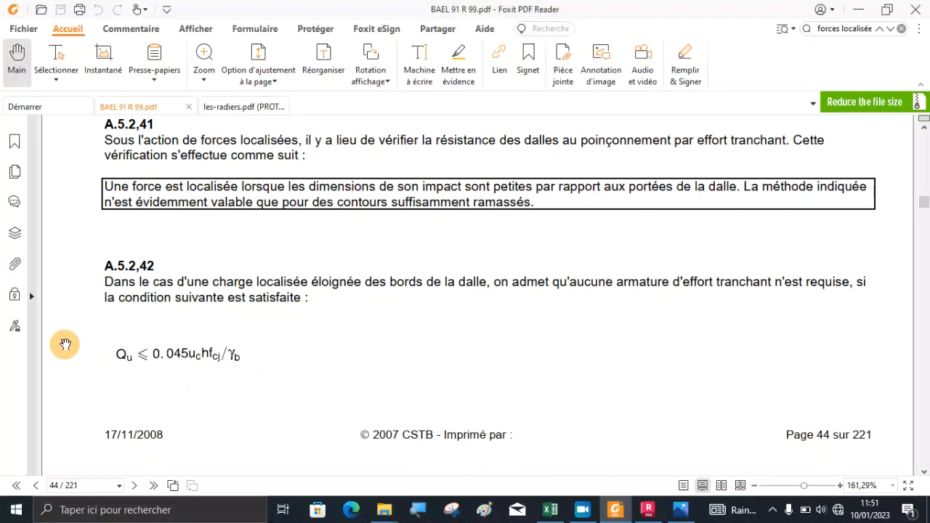
click(647, 512)
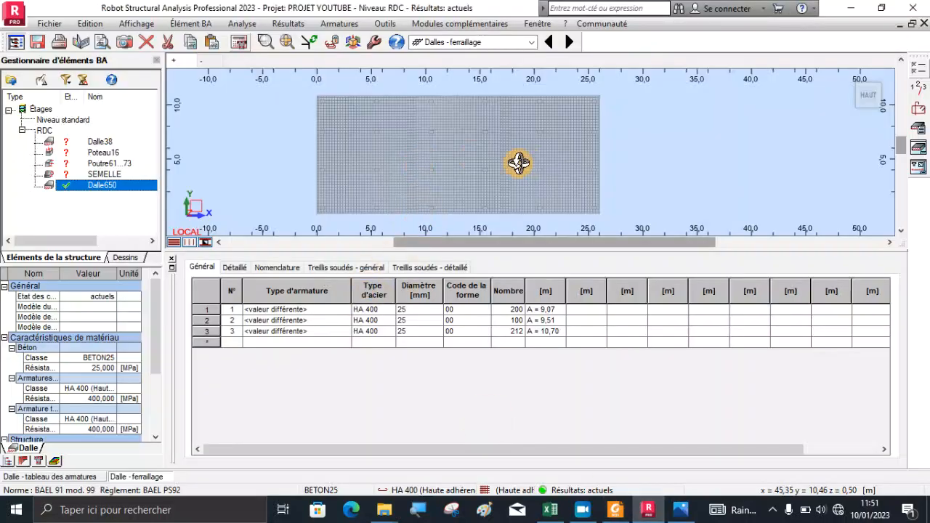
scroll(532, 184, up, 1)
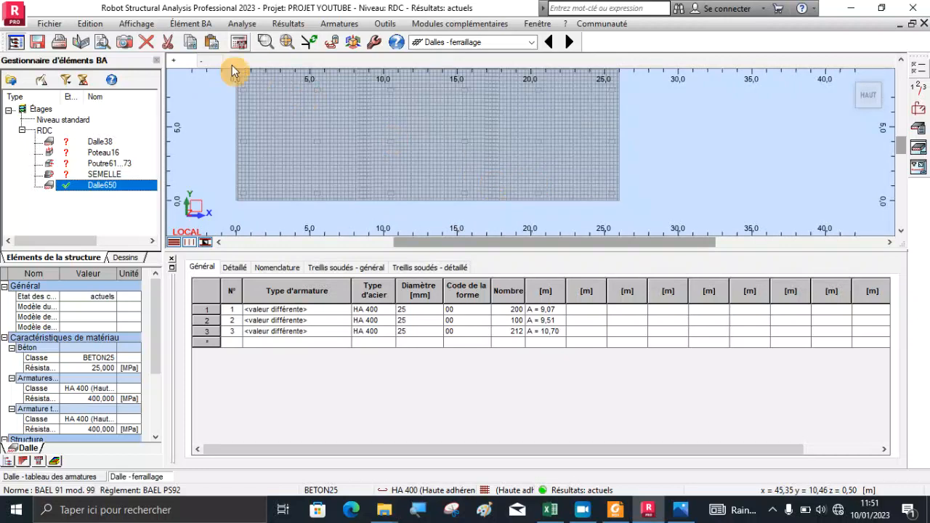
click(209, 61)
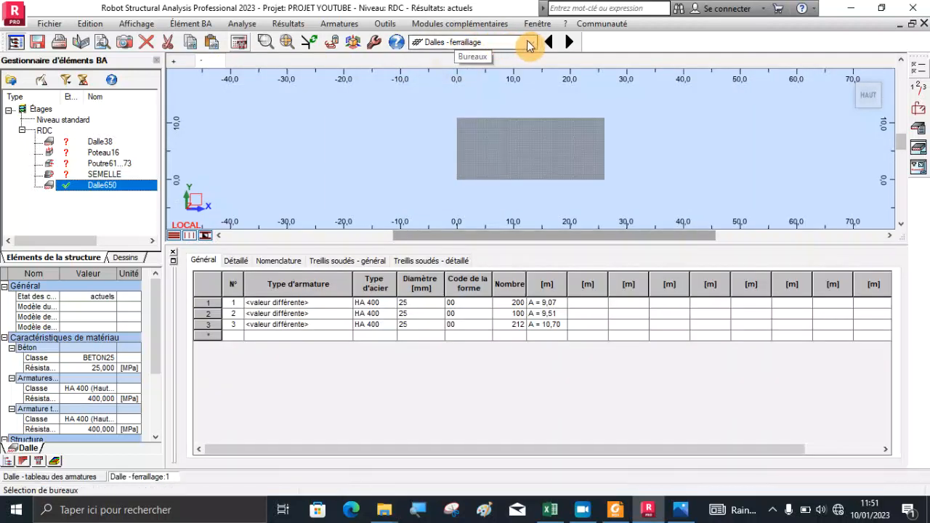
click(530, 42)
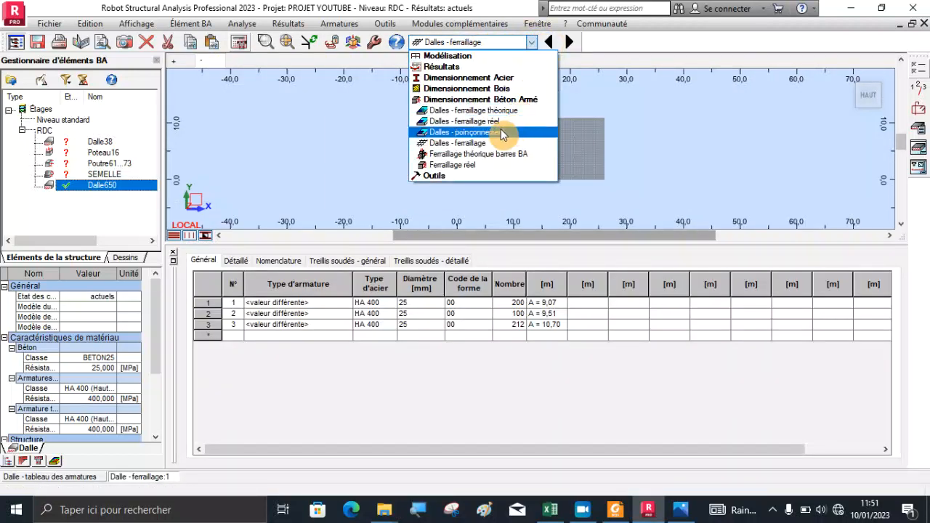
click(501, 132)
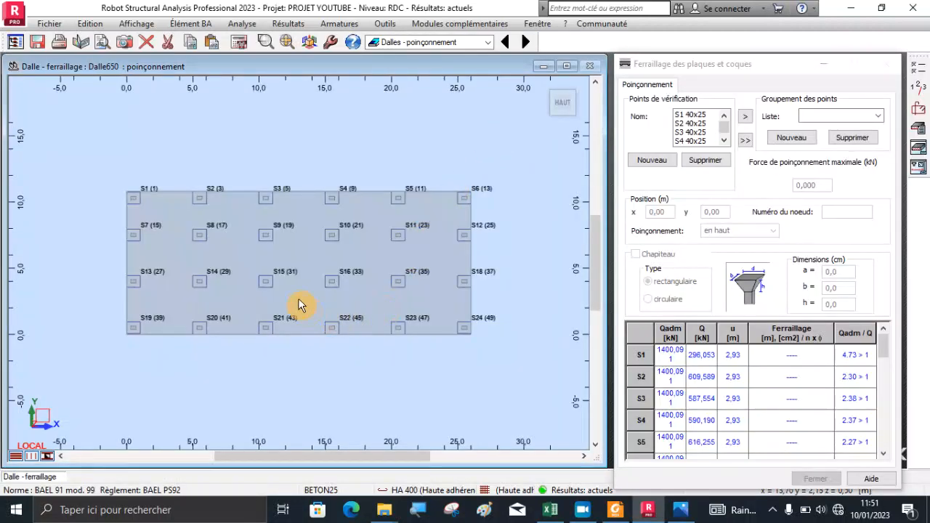
Step: Place the punching results beside Dalle650's plan and examine the Qadm / Q ratios for points S1 to S24
scroll(298, 300, up, 1)
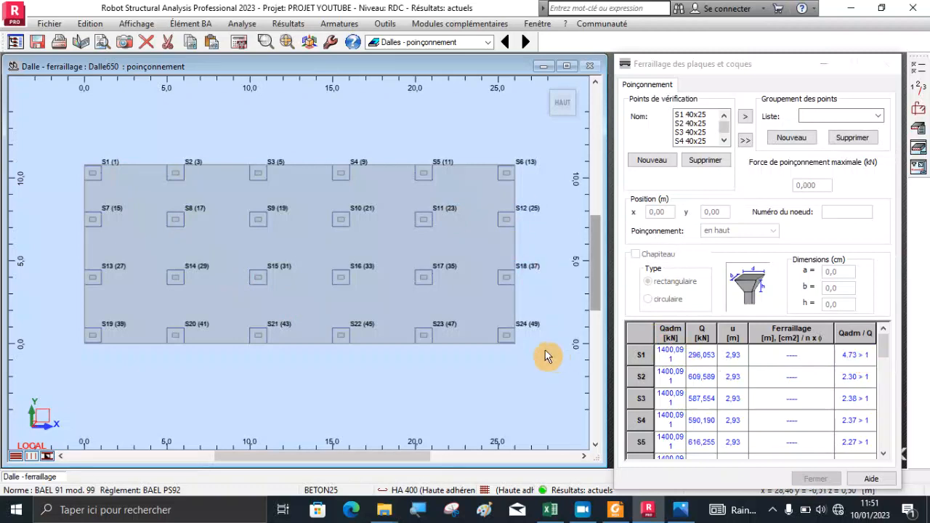
drag(605, 331, 522, 331)
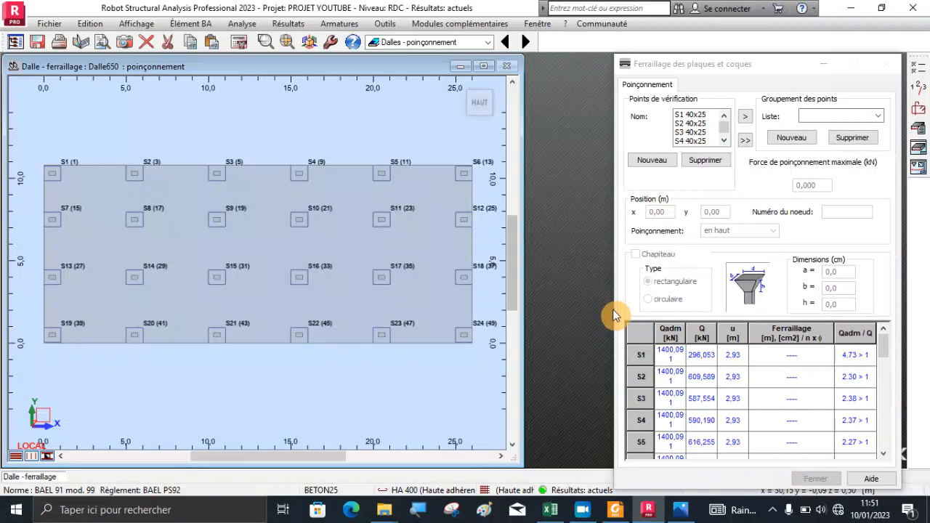
drag(715, 67, 628, 34)
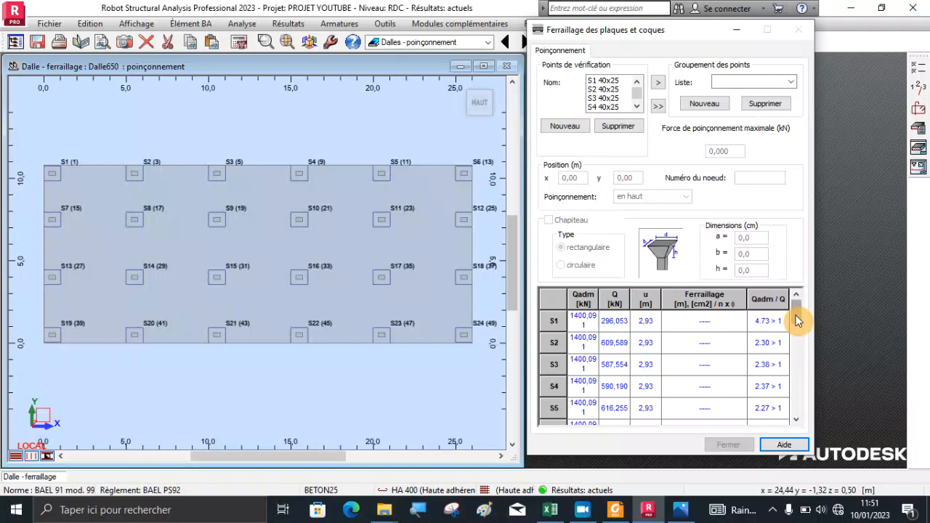
mouse_move(795, 322)
mouse_down()
mouse_move(792, 439)
mouse_move(793, 331)
mouse_up()
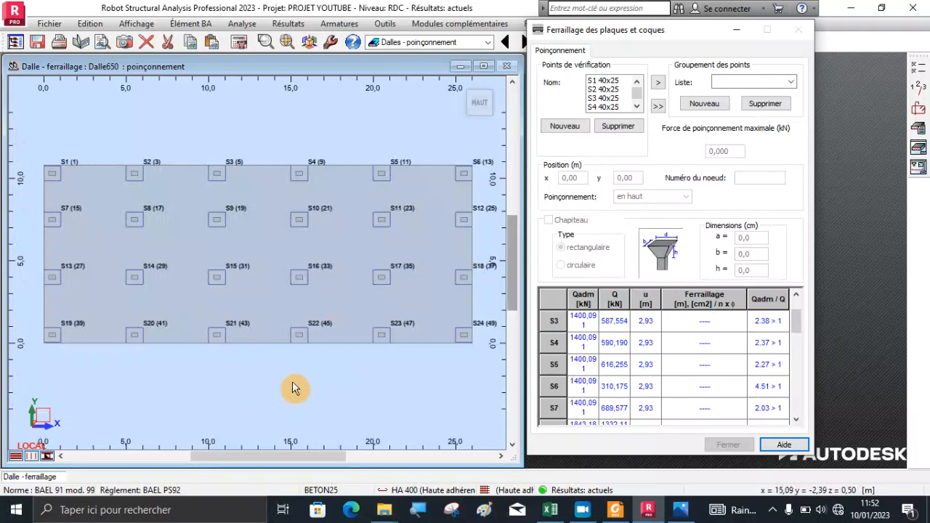
scroll(305, 388, down, 1)
scroll(349, 390, up, 2)
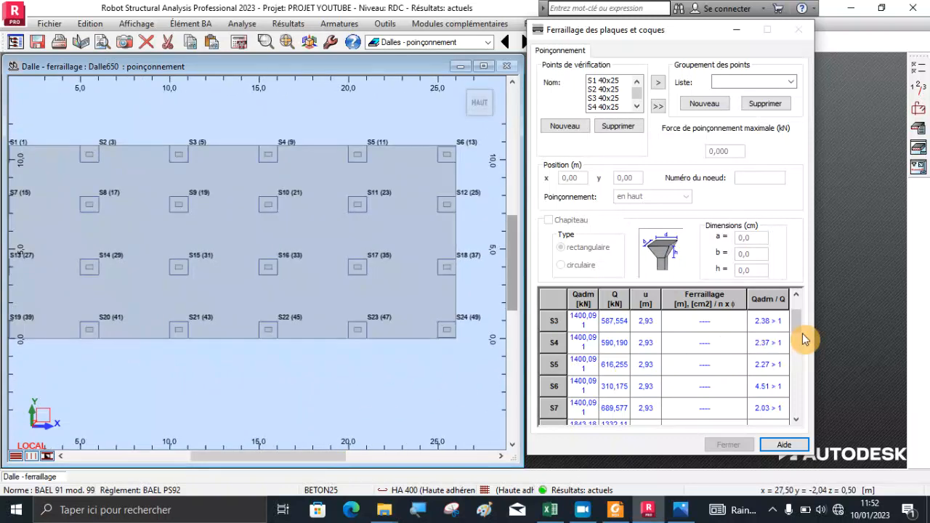
drag(799, 327, 802, 430)
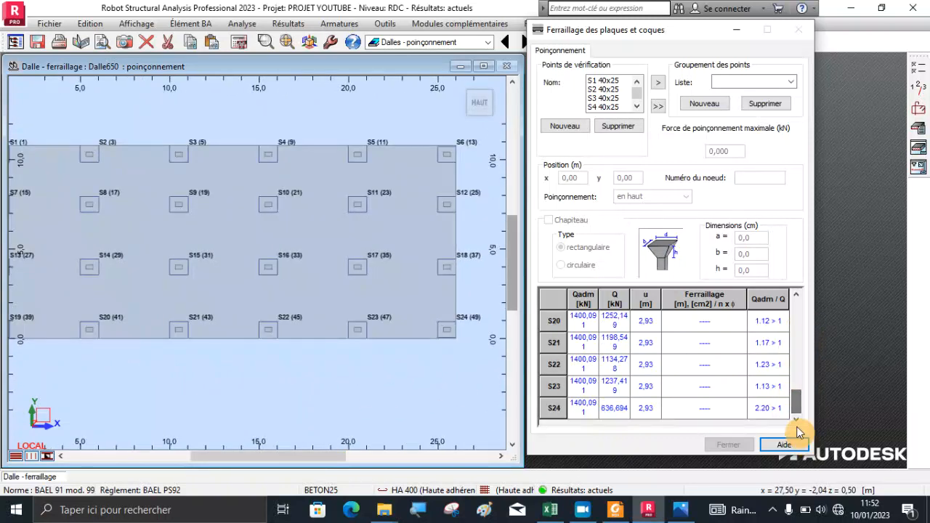
scroll(353, 333, down, 1)
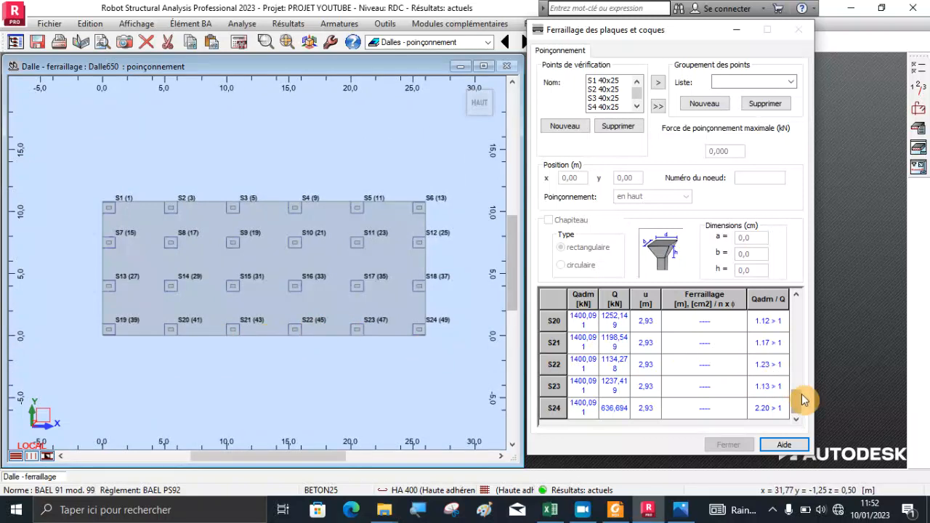
drag(803, 400, 815, 308)
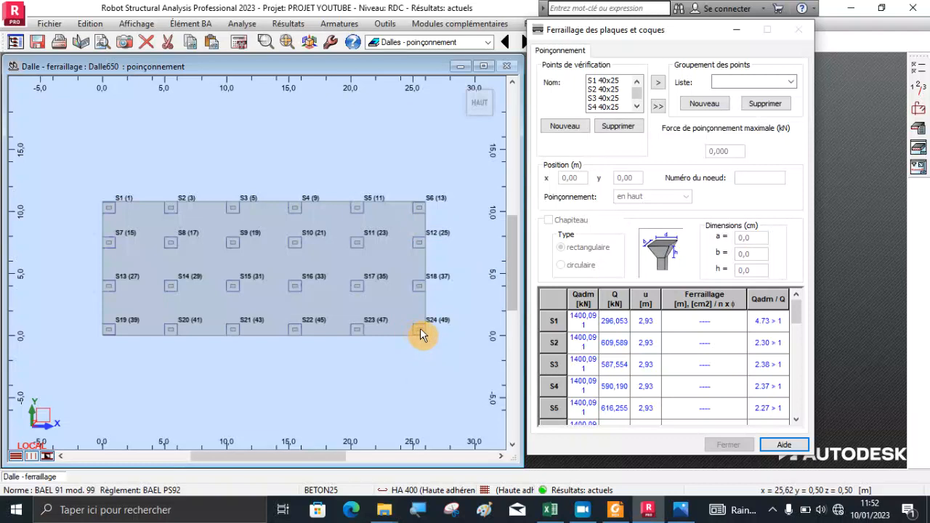
Step: Examine the columns and punching zones of Dalle650 in 3D, comparing the corner, edge and interior points
click(463, 84)
drag(465, 85, 359, 334)
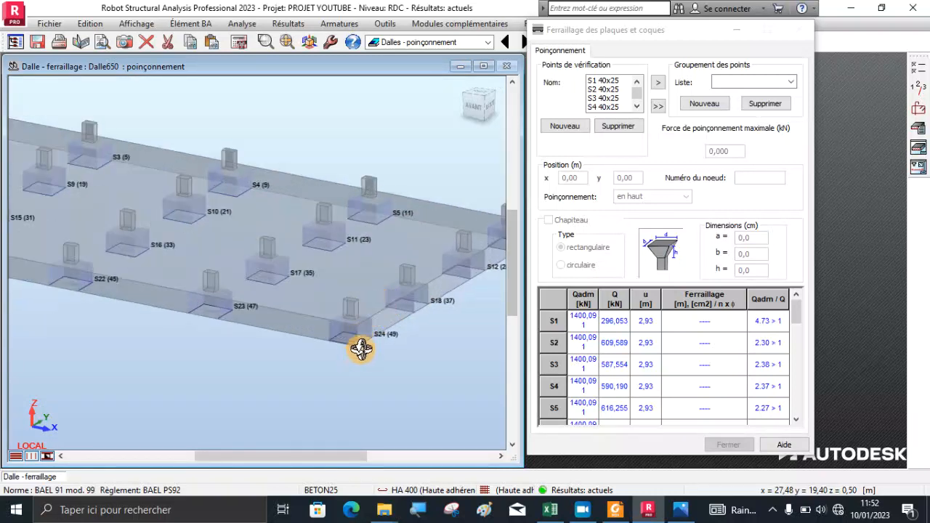
scroll(357, 336, up, 3)
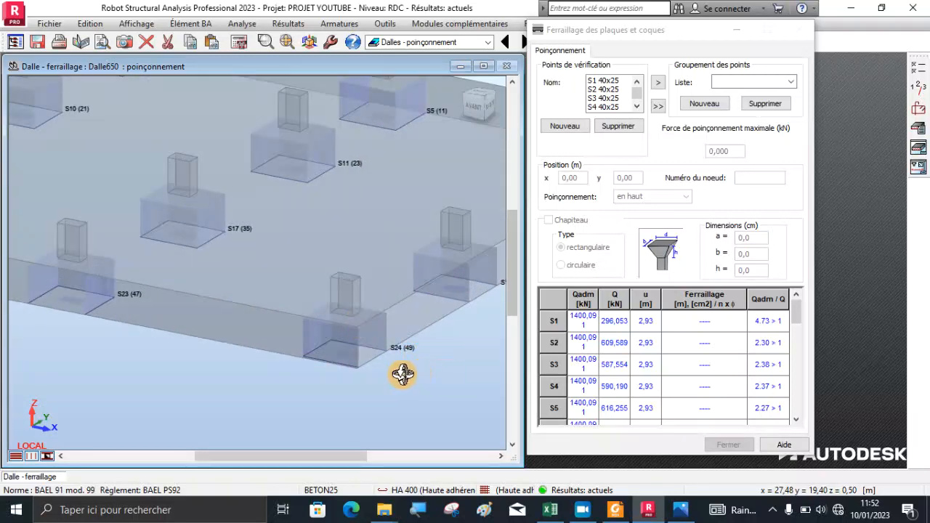
scroll(402, 372, down, 5)
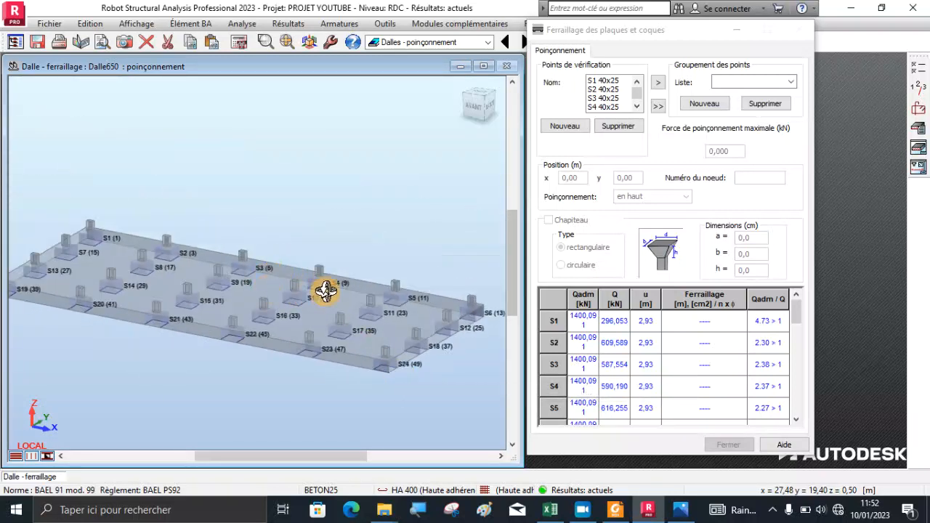
scroll(322, 304, down, 2)
scroll(322, 327, up, 3)
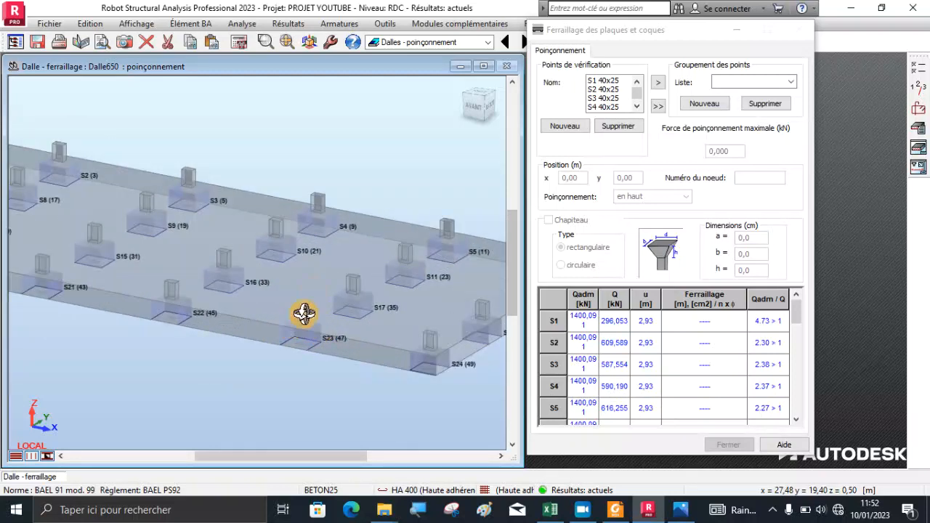
scroll(307, 272, down, 2)
scroll(380, 322, up, 4)
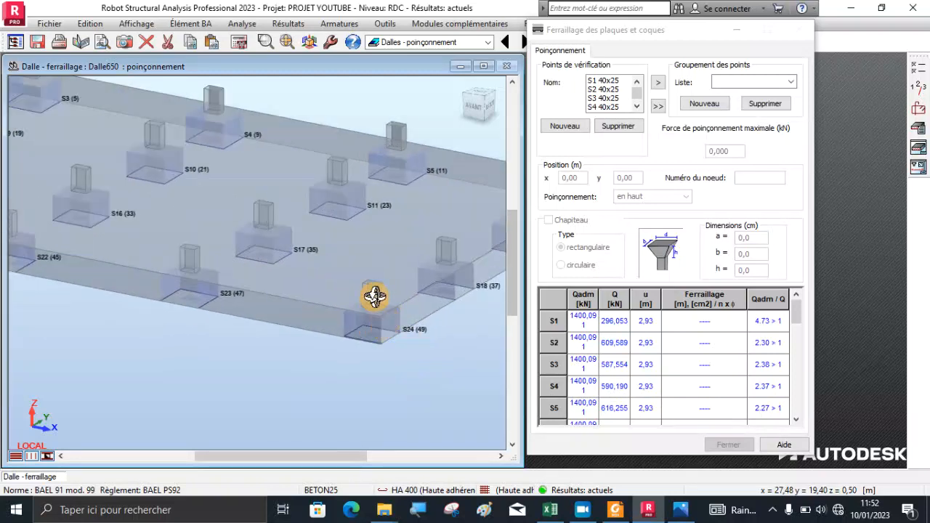
scroll(373, 332, down, 4)
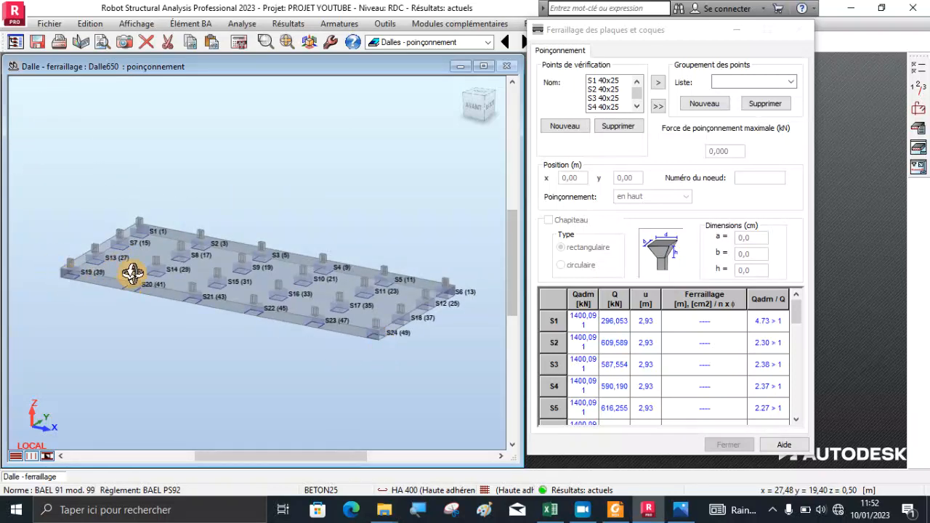
scroll(96, 258, up, 2)
scroll(218, 261, down, 2)
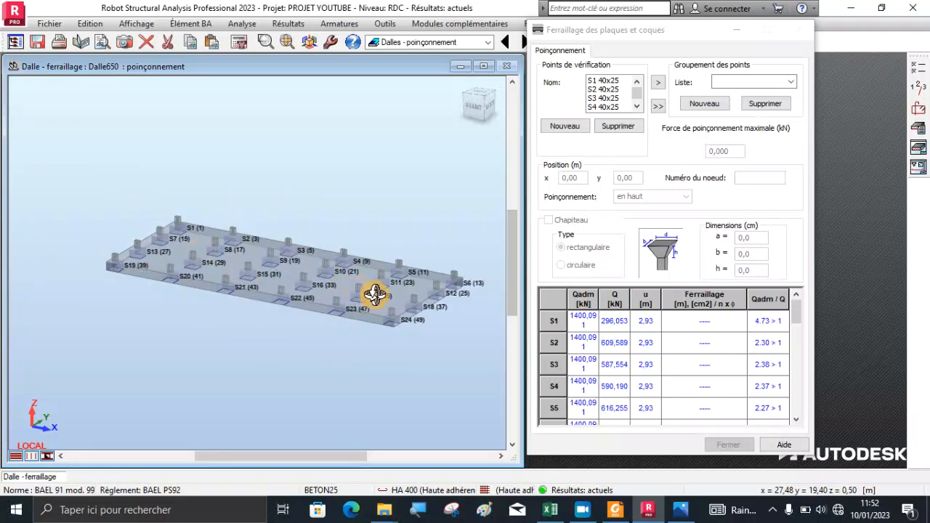
scroll(391, 300, up, 2)
scroll(373, 315, up, 2)
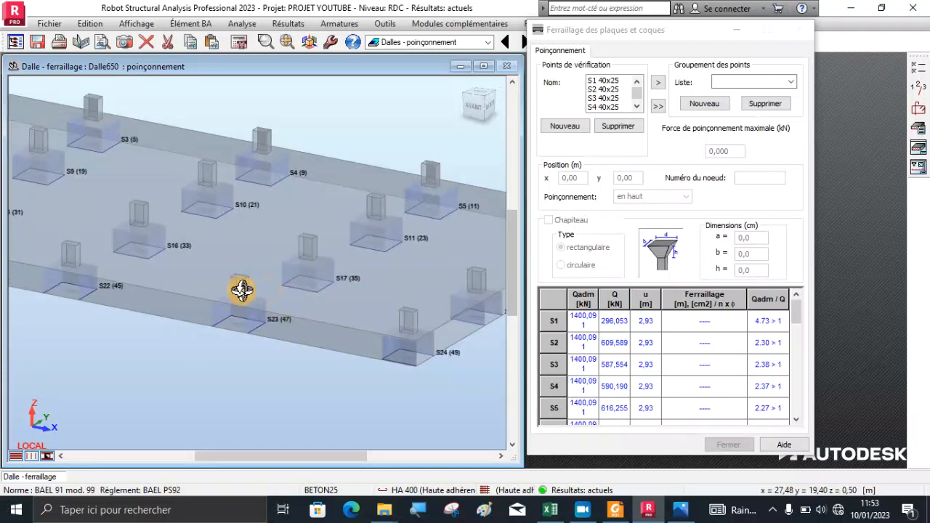
scroll(277, 312, down, 1)
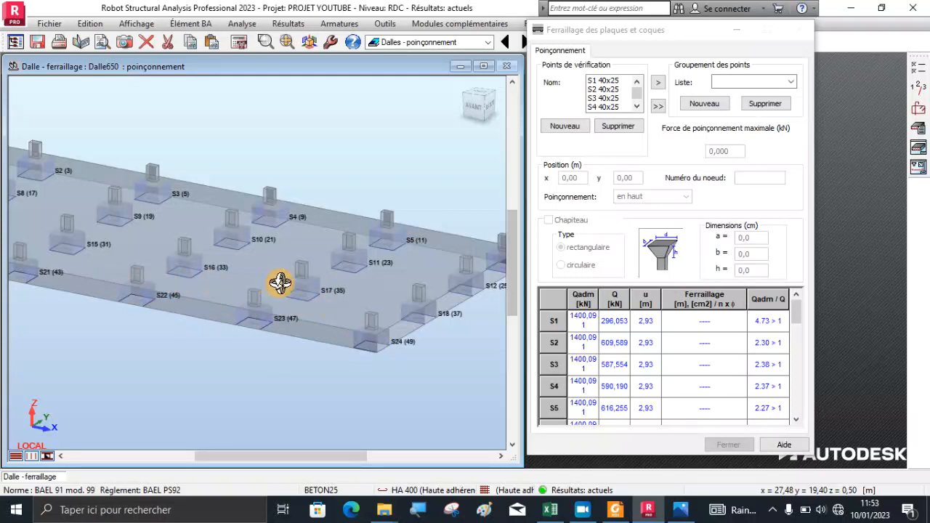
scroll(370, 328, down, 3)
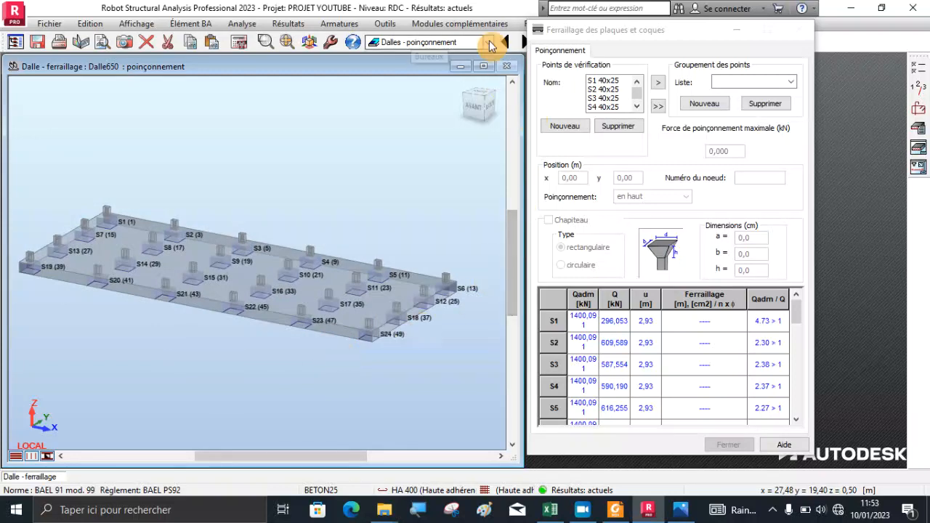
Step: Generate Dalle650's execution drawings and examine the slab formwork sheet and the lower reinforcement sheet
click(919, 150)
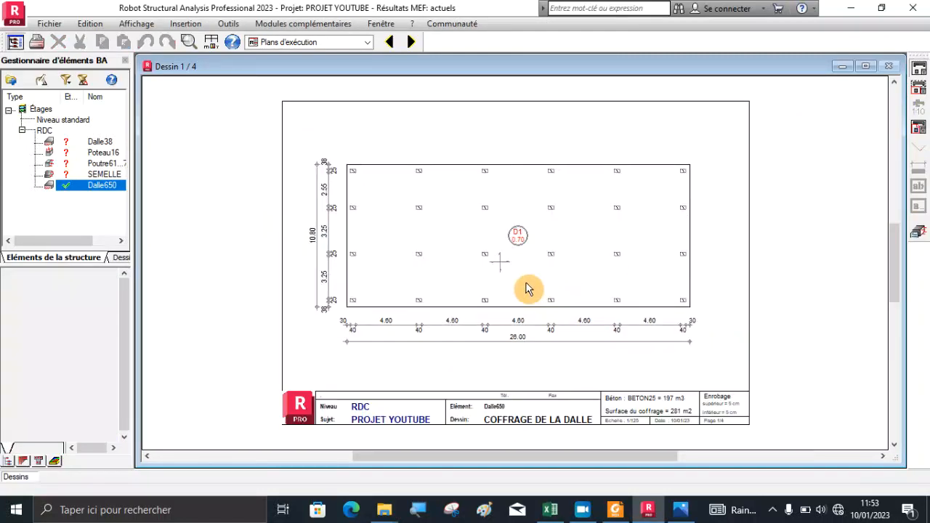
scroll(533, 182, up, 1)
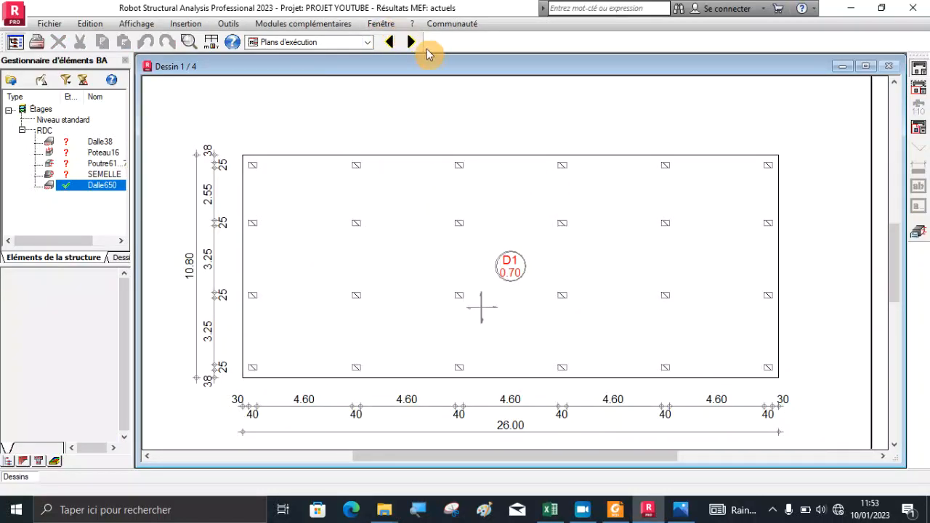
click(414, 43)
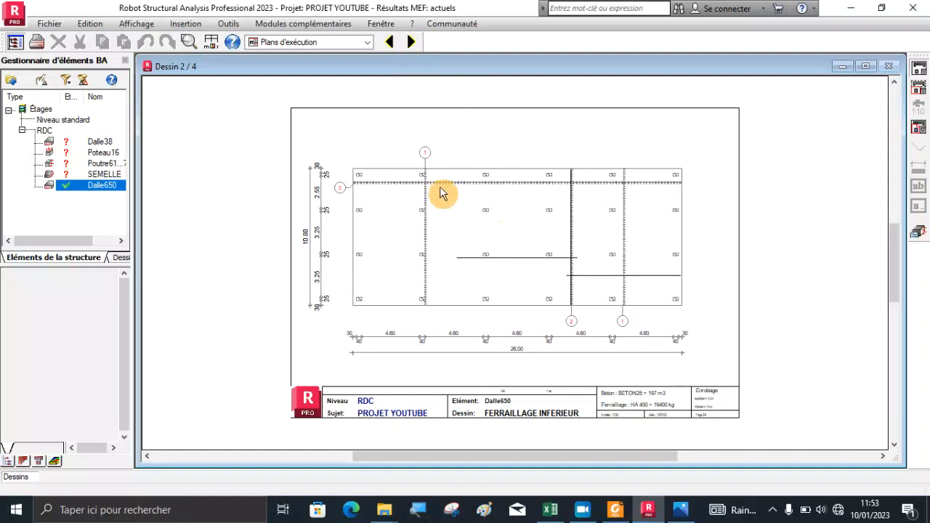
scroll(427, 187, up, 2)
scroll(316, 187, down, 2)
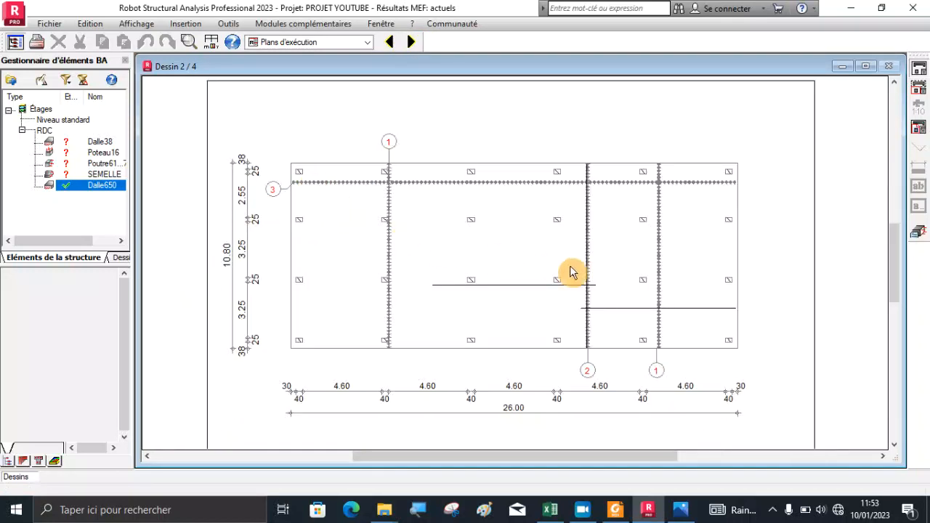
scroll(597, 284, up, 1)
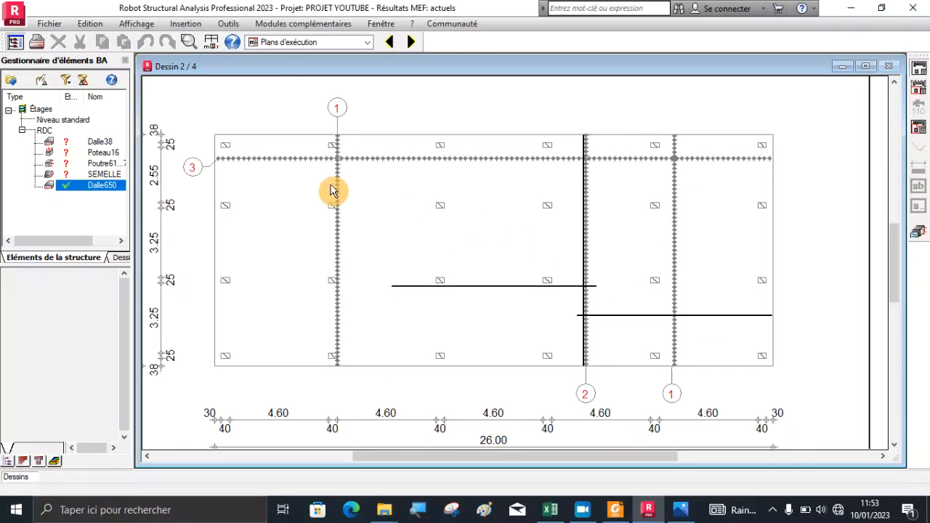
scroll(407, 263, down, 1)
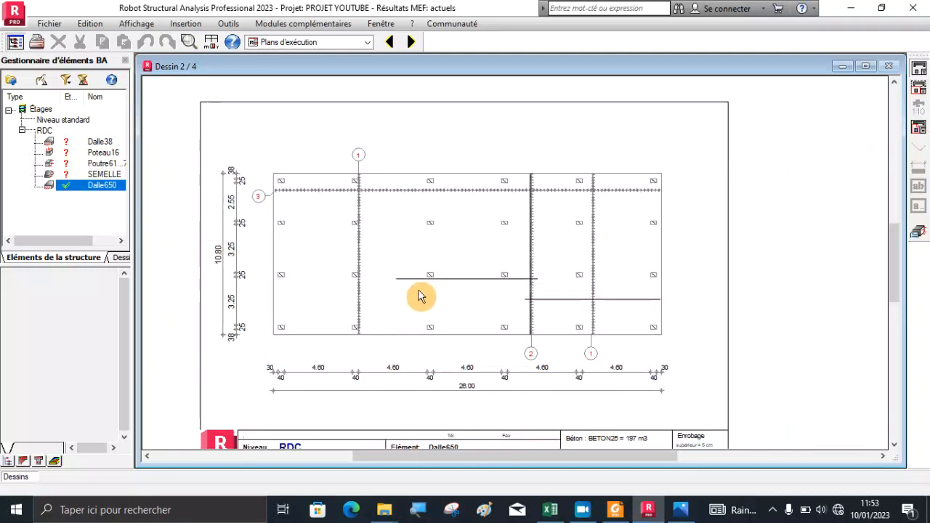
Step: Examine the bar distributions and their intersections on Dalle650's lower reinforcement sheet, including the title block
scroll(425, 309, up, 1)
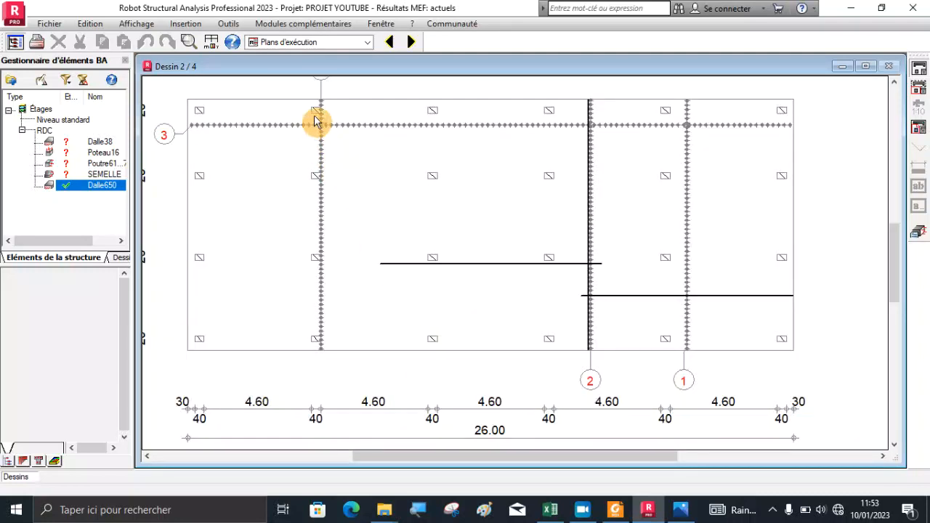
scroll(325, 109, up, 1)
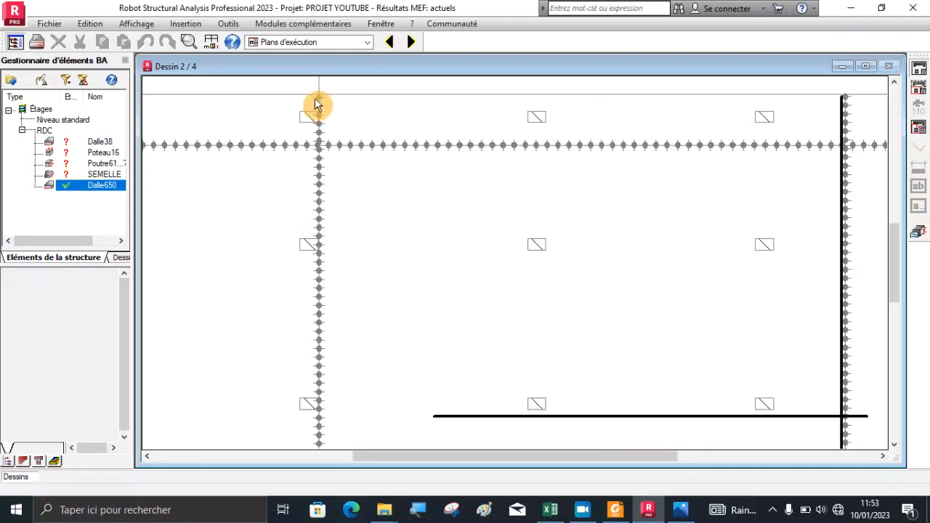
scroll(322, 97, up, 2)
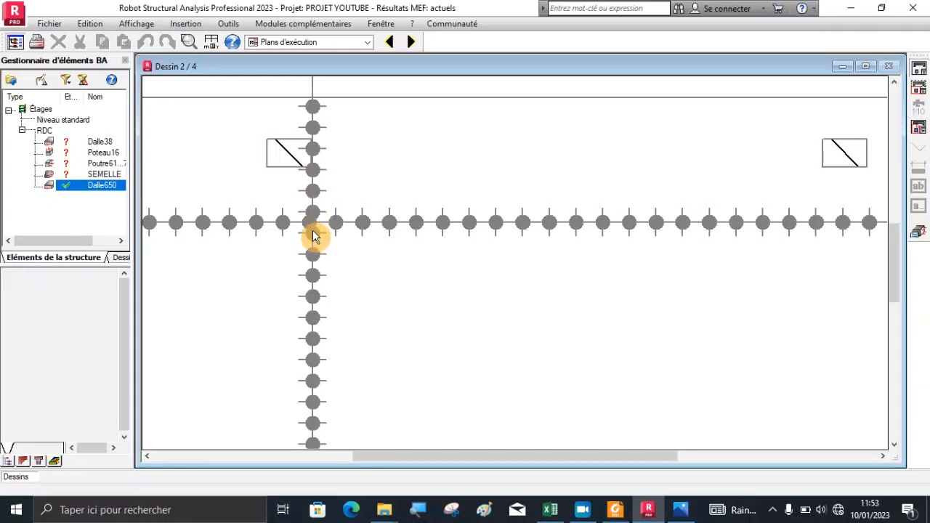
scroll(336, 223, down, 3)
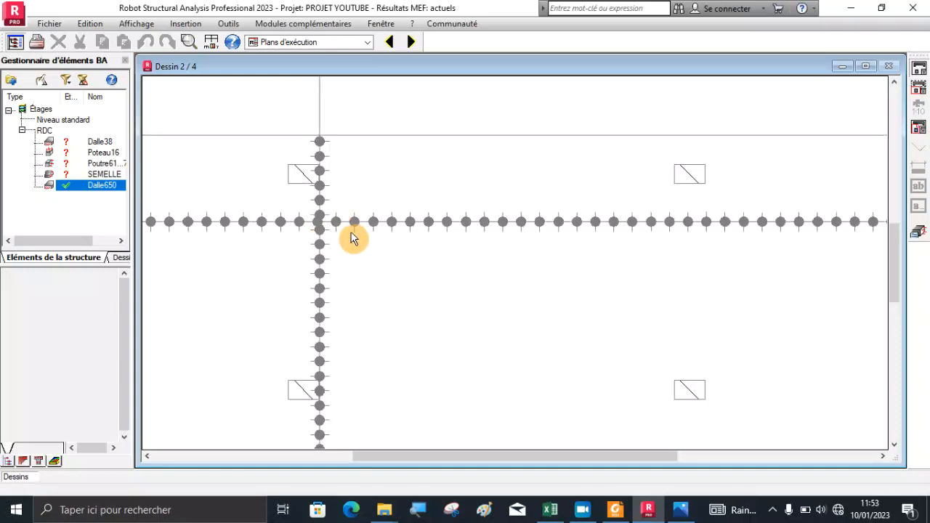
scroll(354, 233, down, 3)
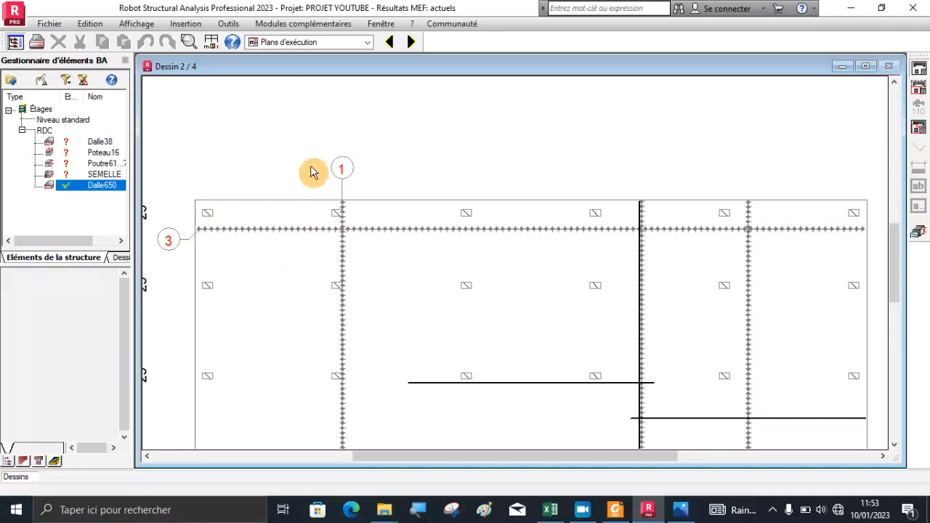
scroll(306, 213, down, 3)
scroll(436, 415, down, 1)
scroll(438, 420, up, 3)
scroll(436, 419, down, 2)
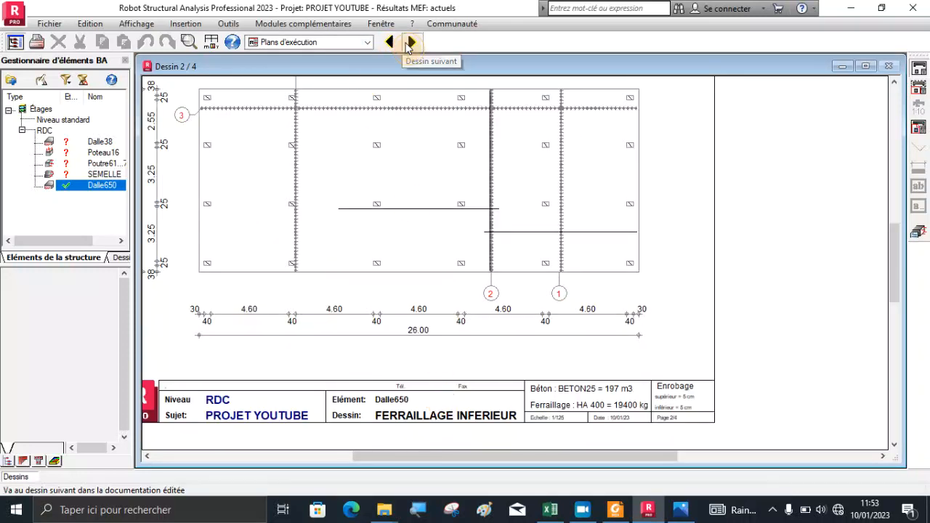
Step: Examine Dalle650's upper reinforcement sheet and the bar schedule sheet that follows it
click(410, 42)
scroll(559, 191, up, 3)
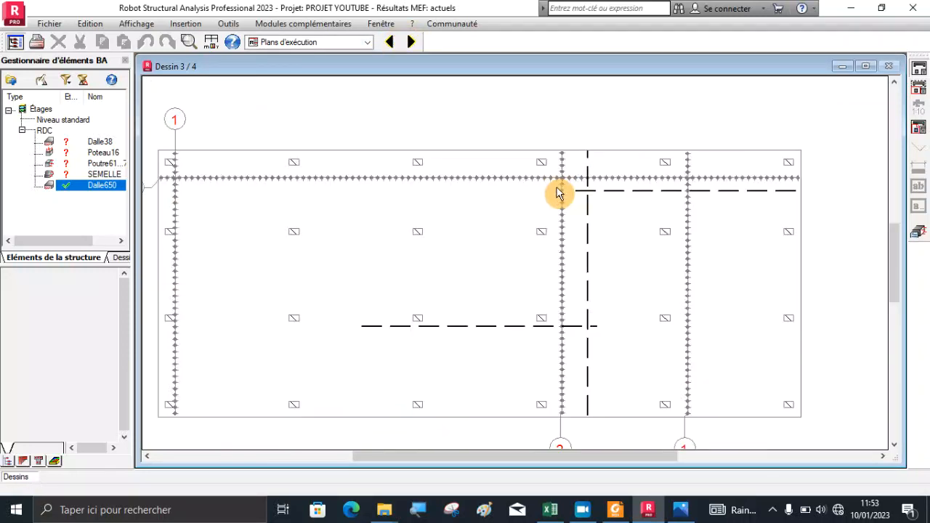
scroll(481, 228, down, 3)
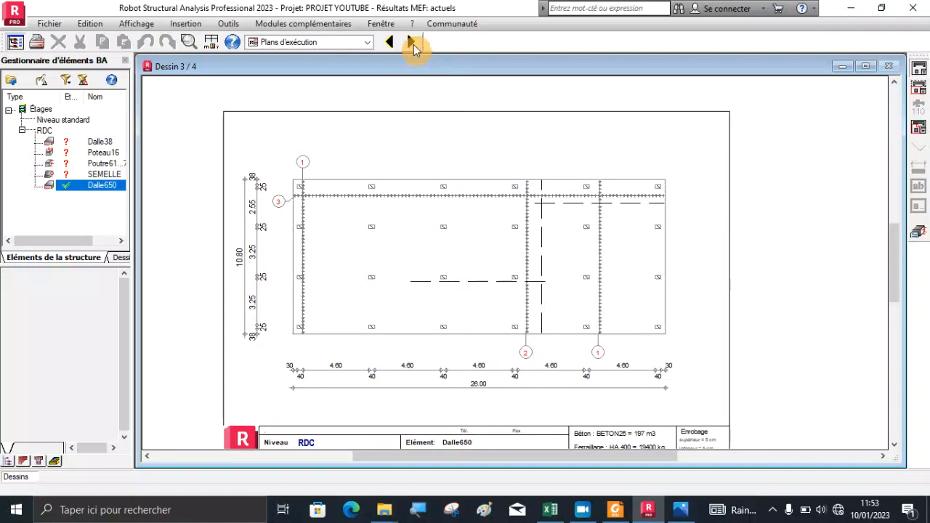
click(413, 45)
scroll(320, 120, up, 3)
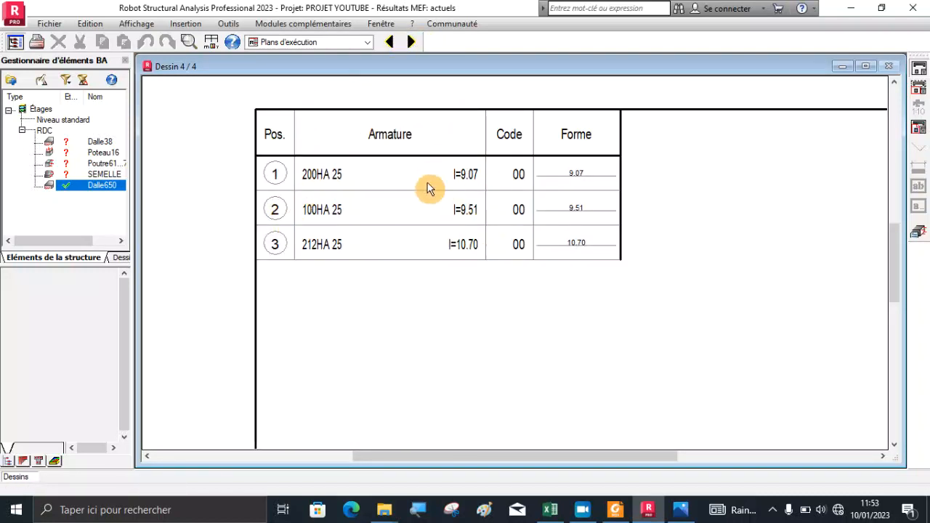
scroll(397, 203, down, 3)
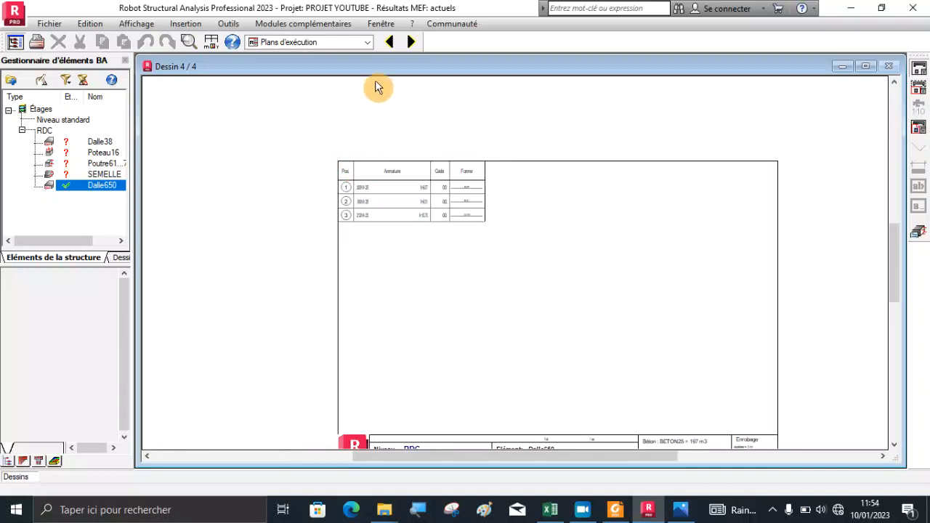
Step: Return to the lower reinforcement sheet and print all the drawings with Microsoft Print to PDF, saving them on the desktop as radier feraillage
click(383, 42)
click(383, 42)
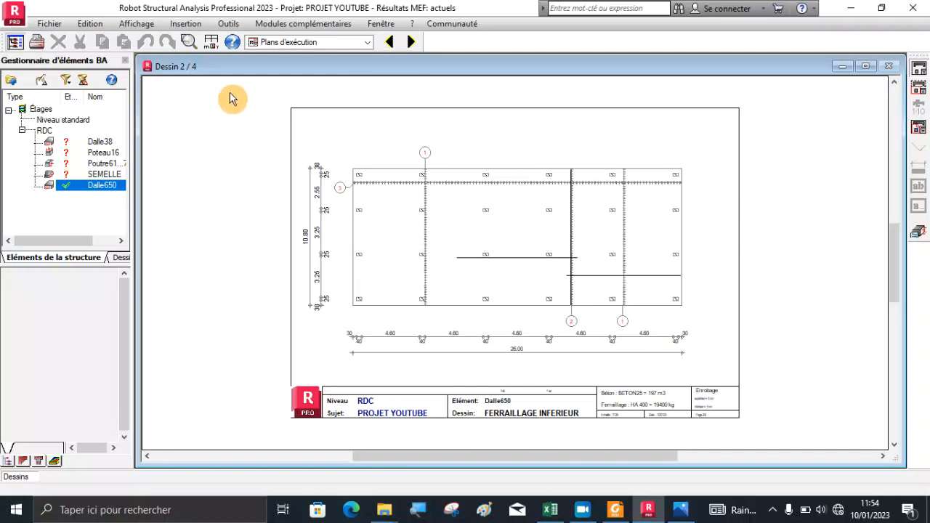
click(38, 44)
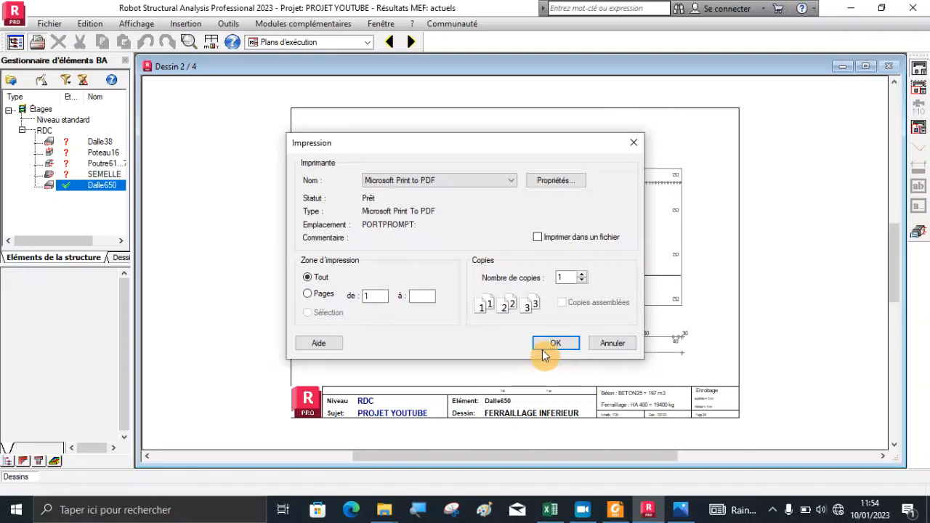
click(549, 345)
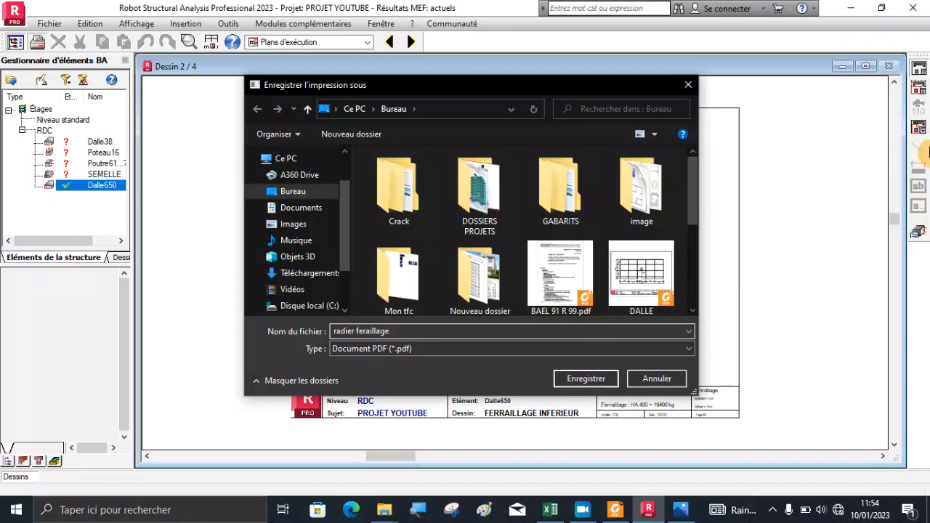
click(585, 379)
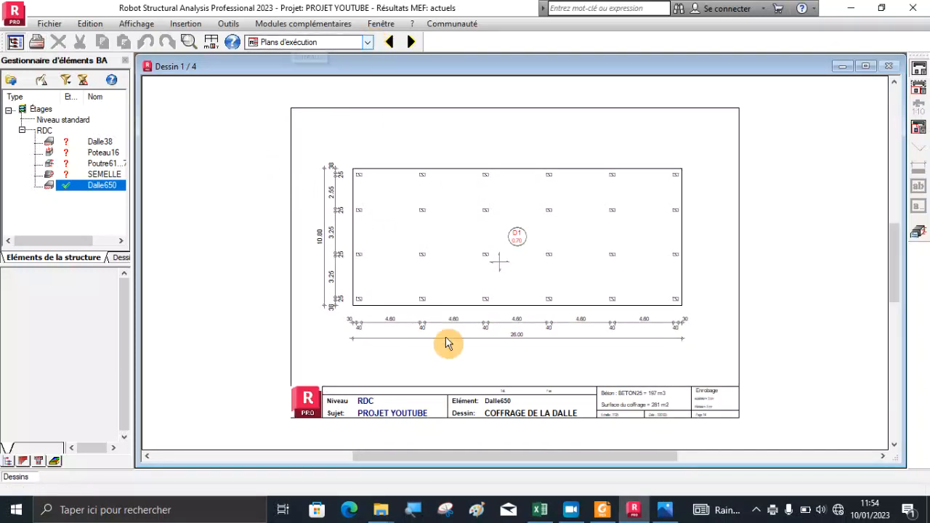
Step: Switch to the desktop folder in File Explorer and open radier feraillage.pdf in Foxit PDF Reader
click(383, 509)
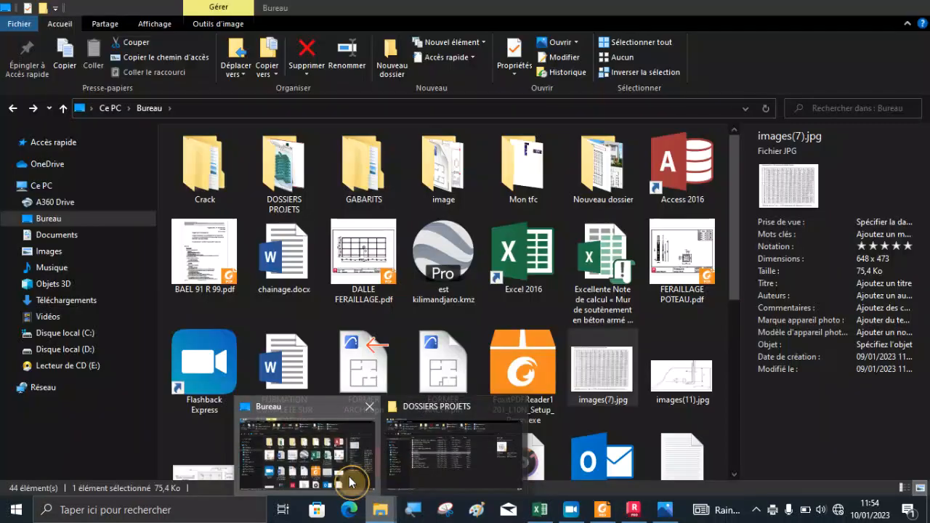
click(355, 479)
scroll(566, 412, down, 5)
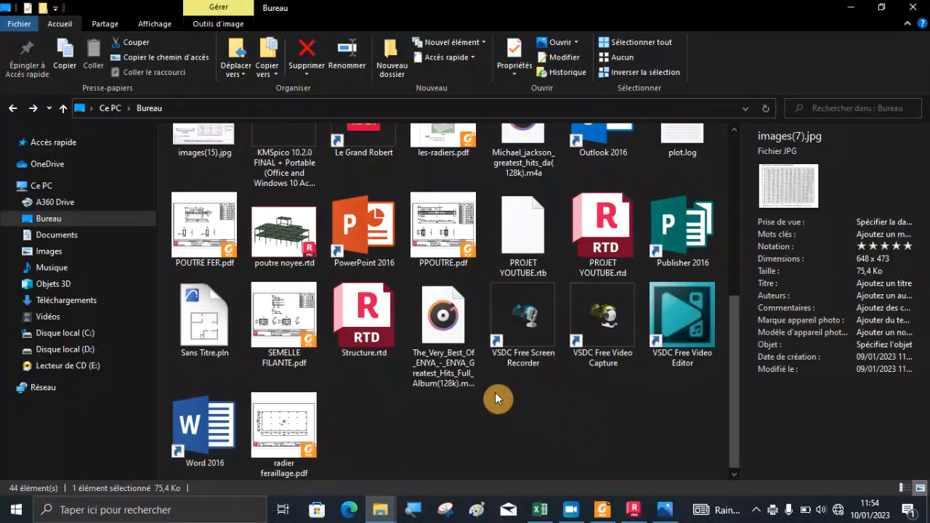
double_click(292, 404)
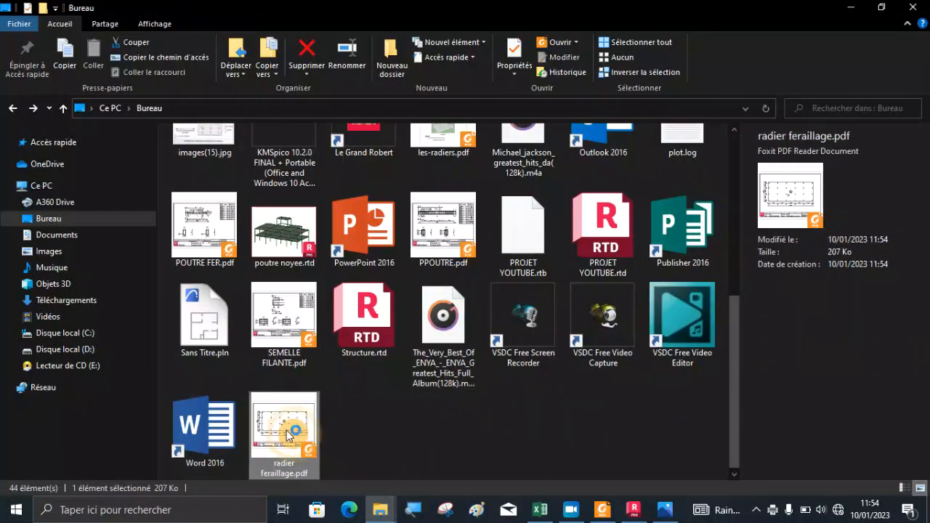
Step: Review the four printed pages, from the slab formwork and reinforcement plans to the bar schedule
scroll(429, 382, down, 20)
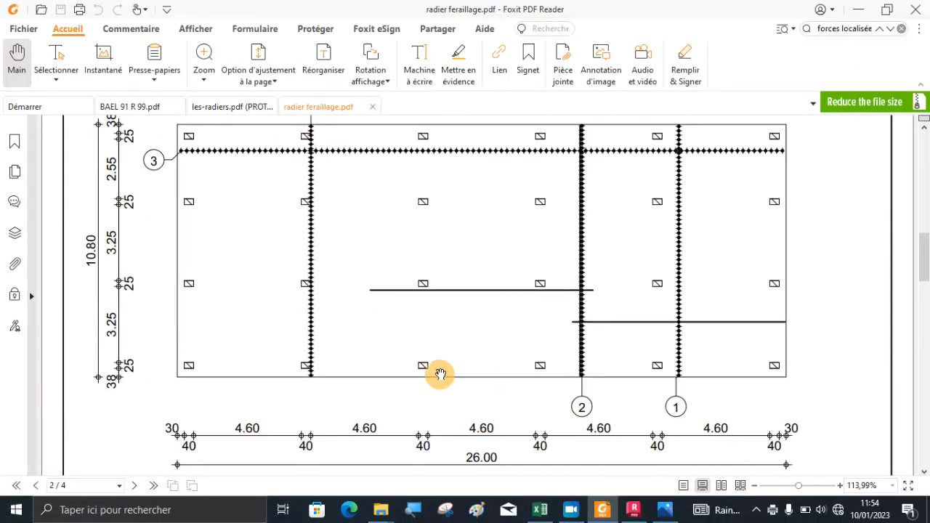
scroll(440, 374, up, 15)
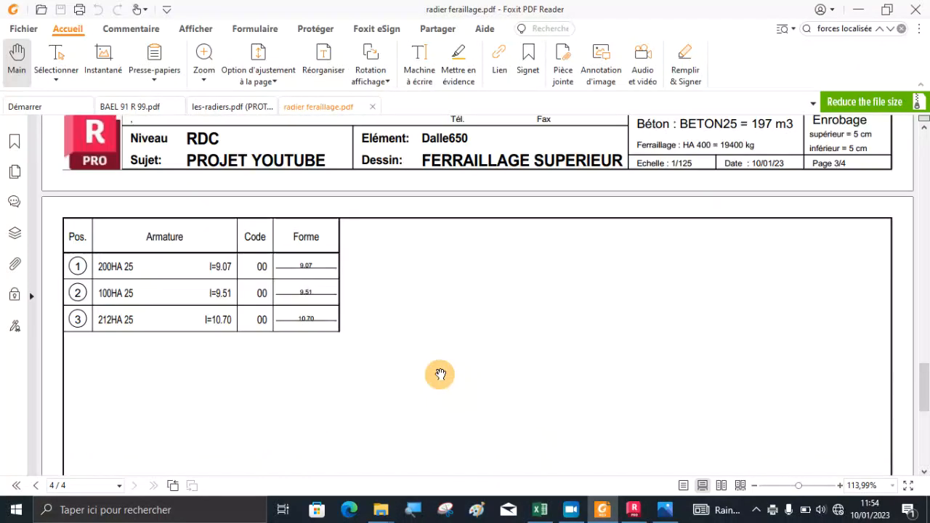
scroll(431, 367, up, 10)
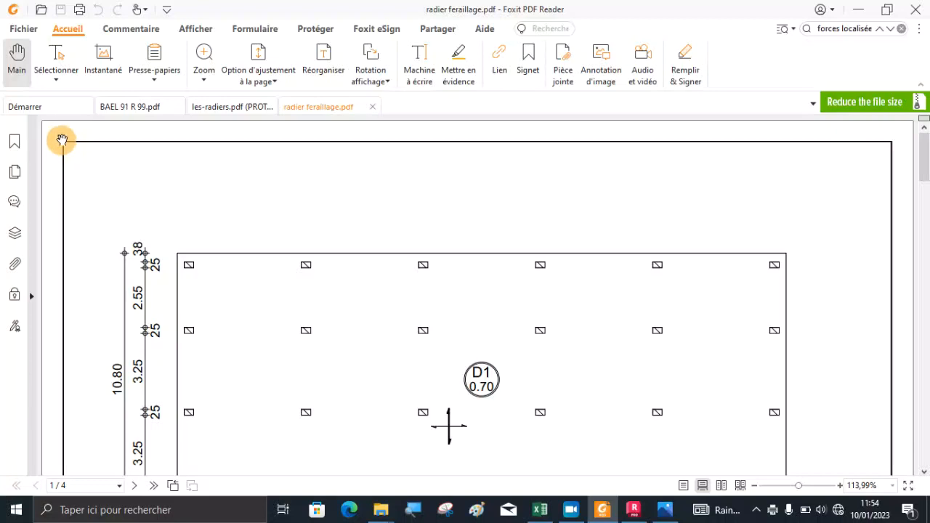
scroll(432, 290, down, 20)
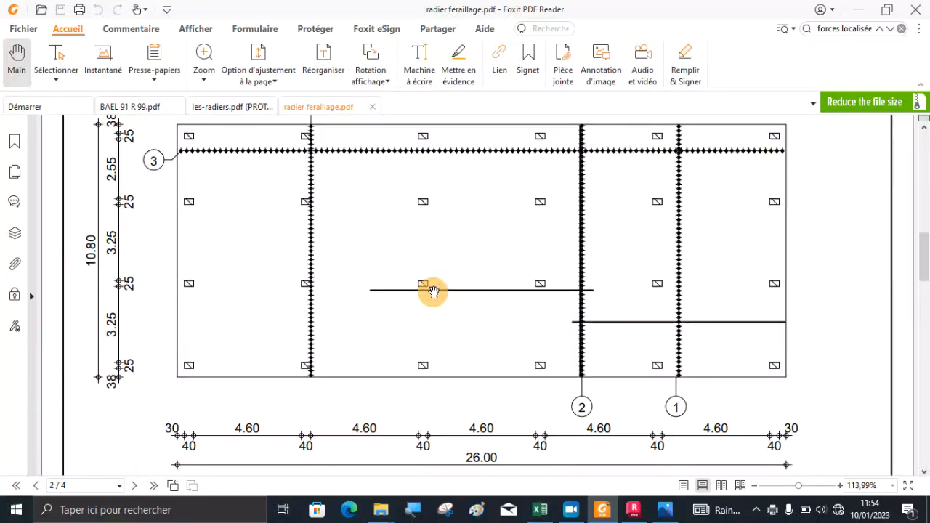
scroll(433, 292, down, 20)
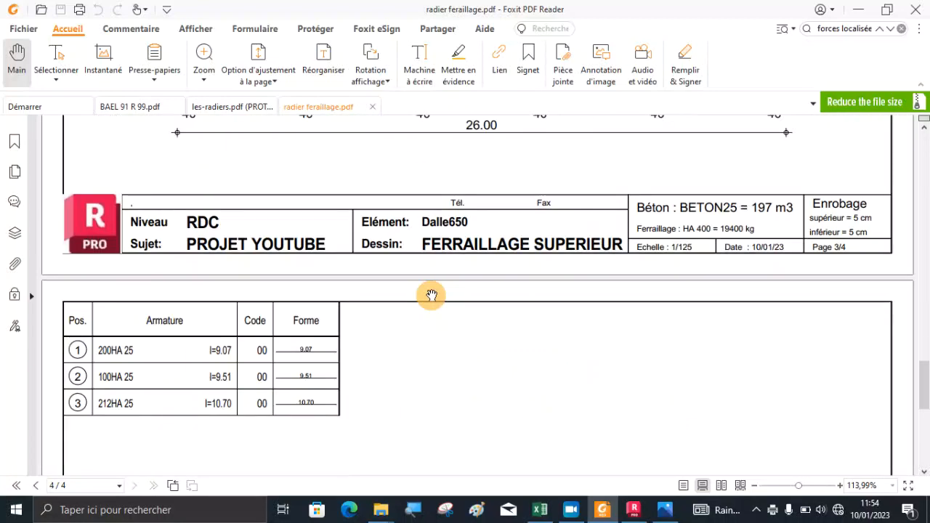
scroll(432, 295, down, 3)
scroll(465, 386, up, 12)
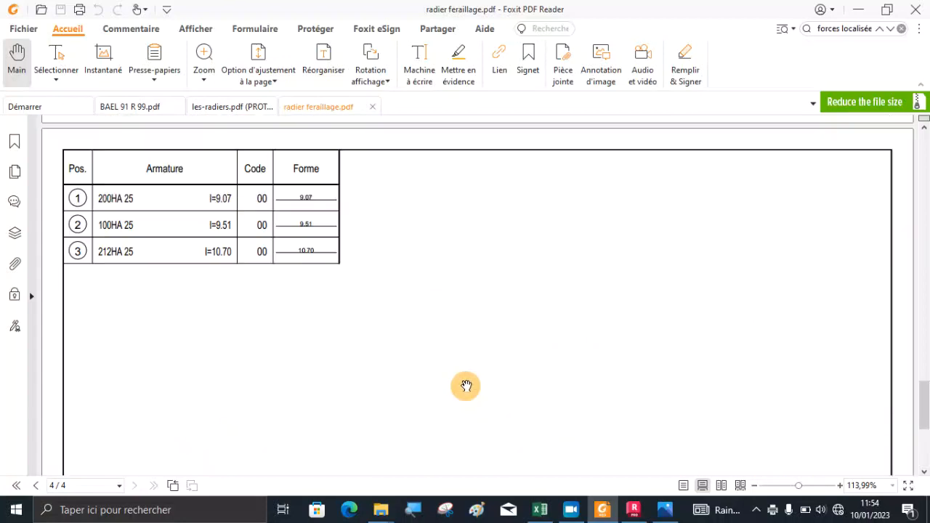
scroll(465, 386, up, 20)
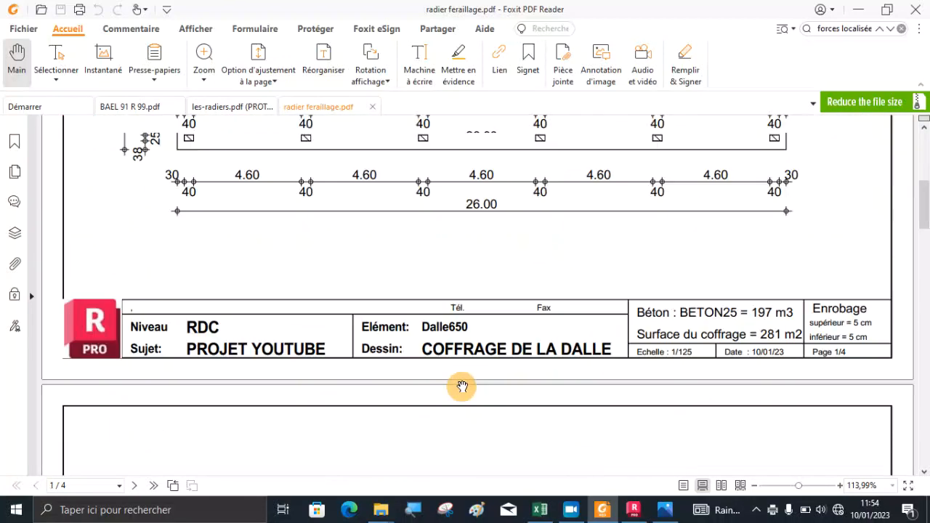
Step: Compare the lower and upper reinforcement plans in the printed PDF, checking bar layout, dimensions and title blocks
scroll(338, 299, up, 5)
scroll(450, 365, down, 6)
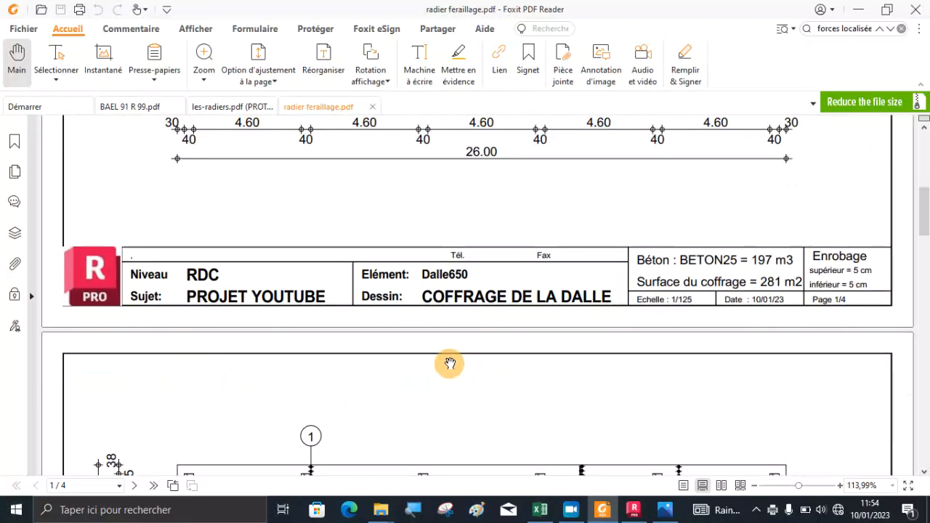
scroll(552, 367, down, 12)
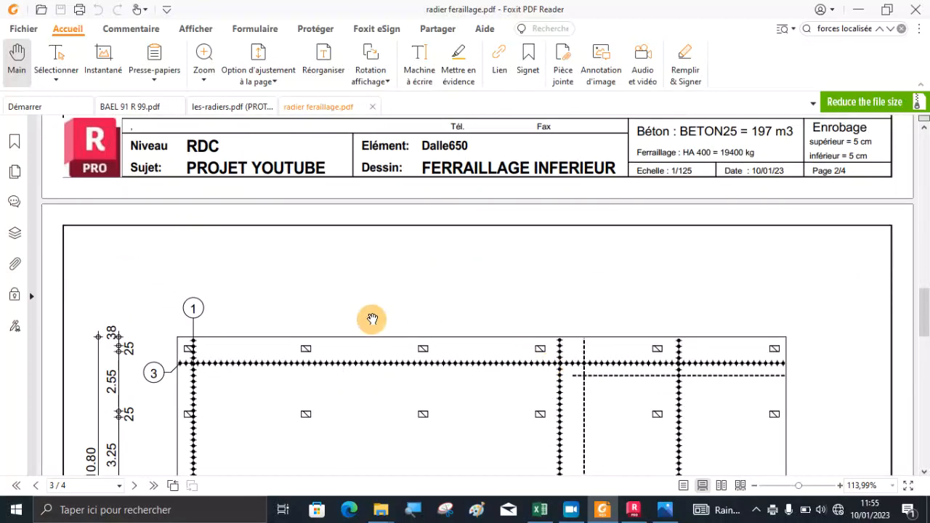
scroll(360, 324, down, 7)
scroll(401, 337, down, 4)
scroll(401, 337, up, 8)
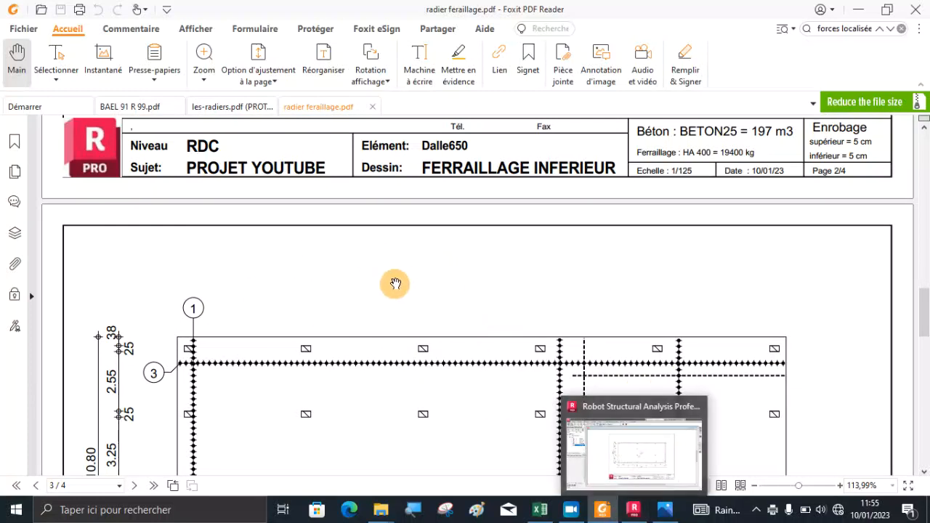
scroll(414, 287, down, 5)
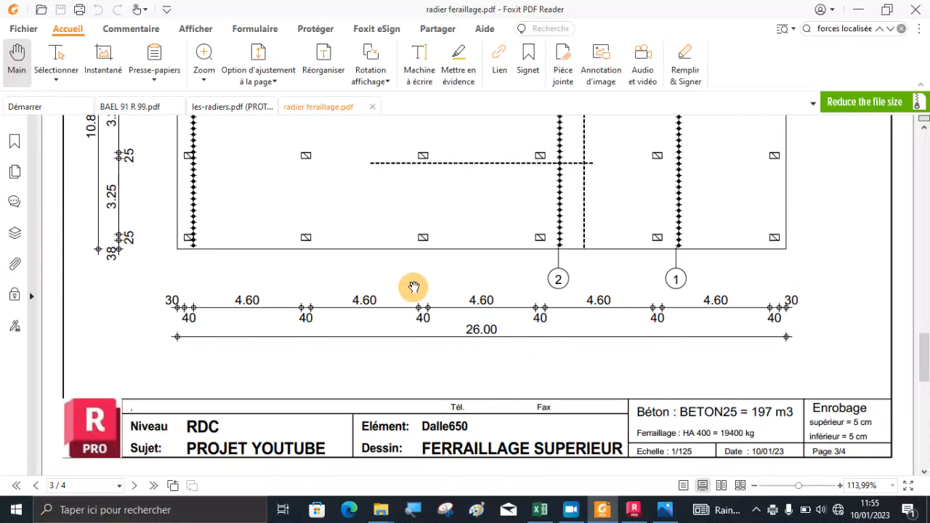
scroll(413, 287, up, 10)
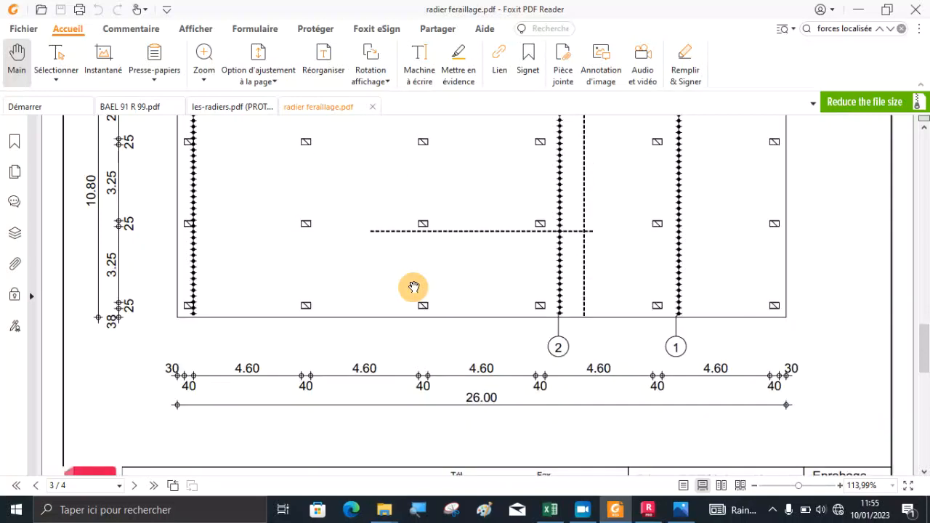
scroll(413, 288, down, 4)
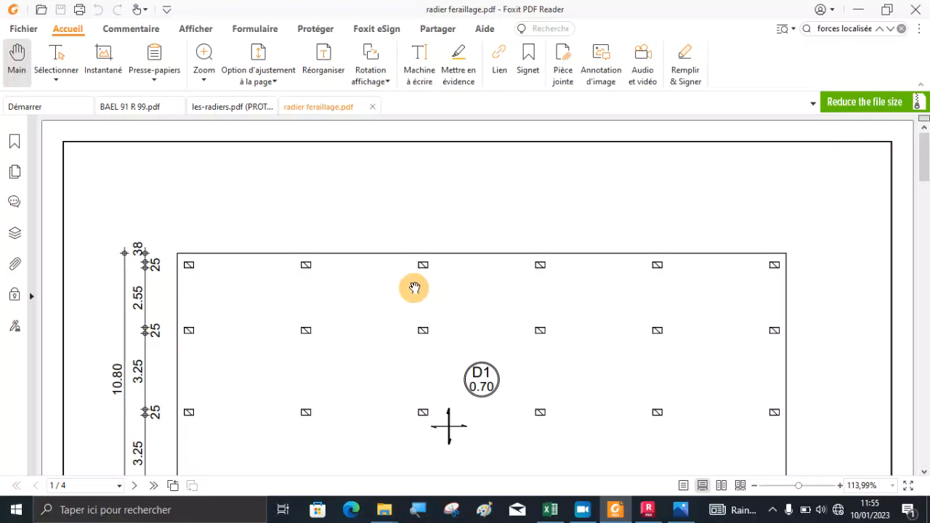
scroll(418, 291, down, 10)
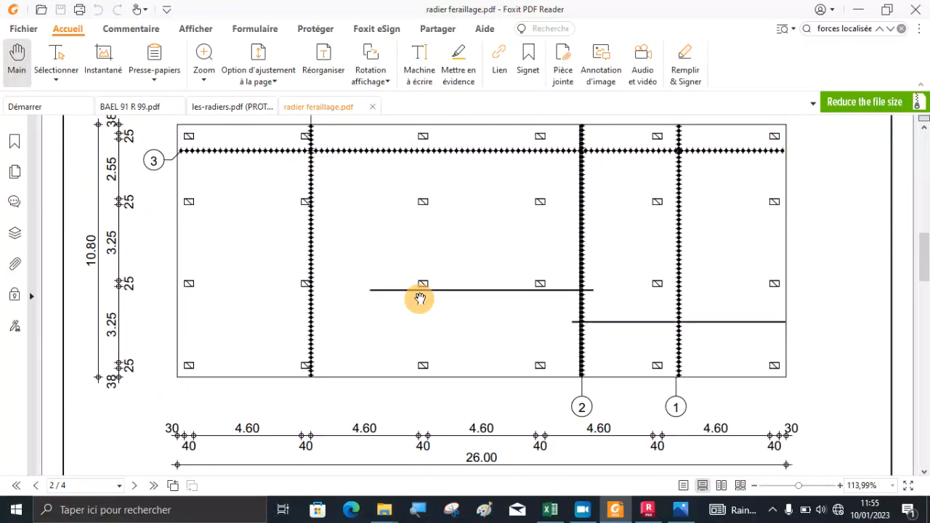
scroll(380, 339, down, 8)
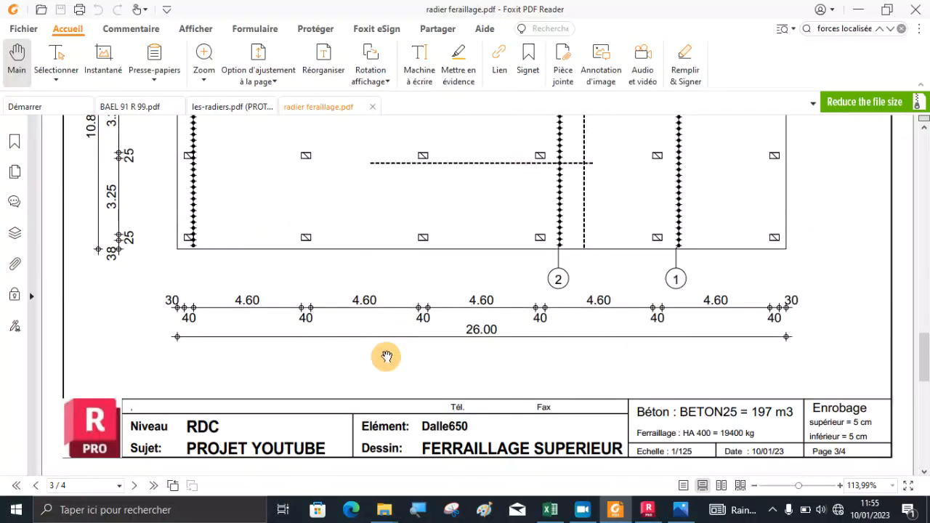